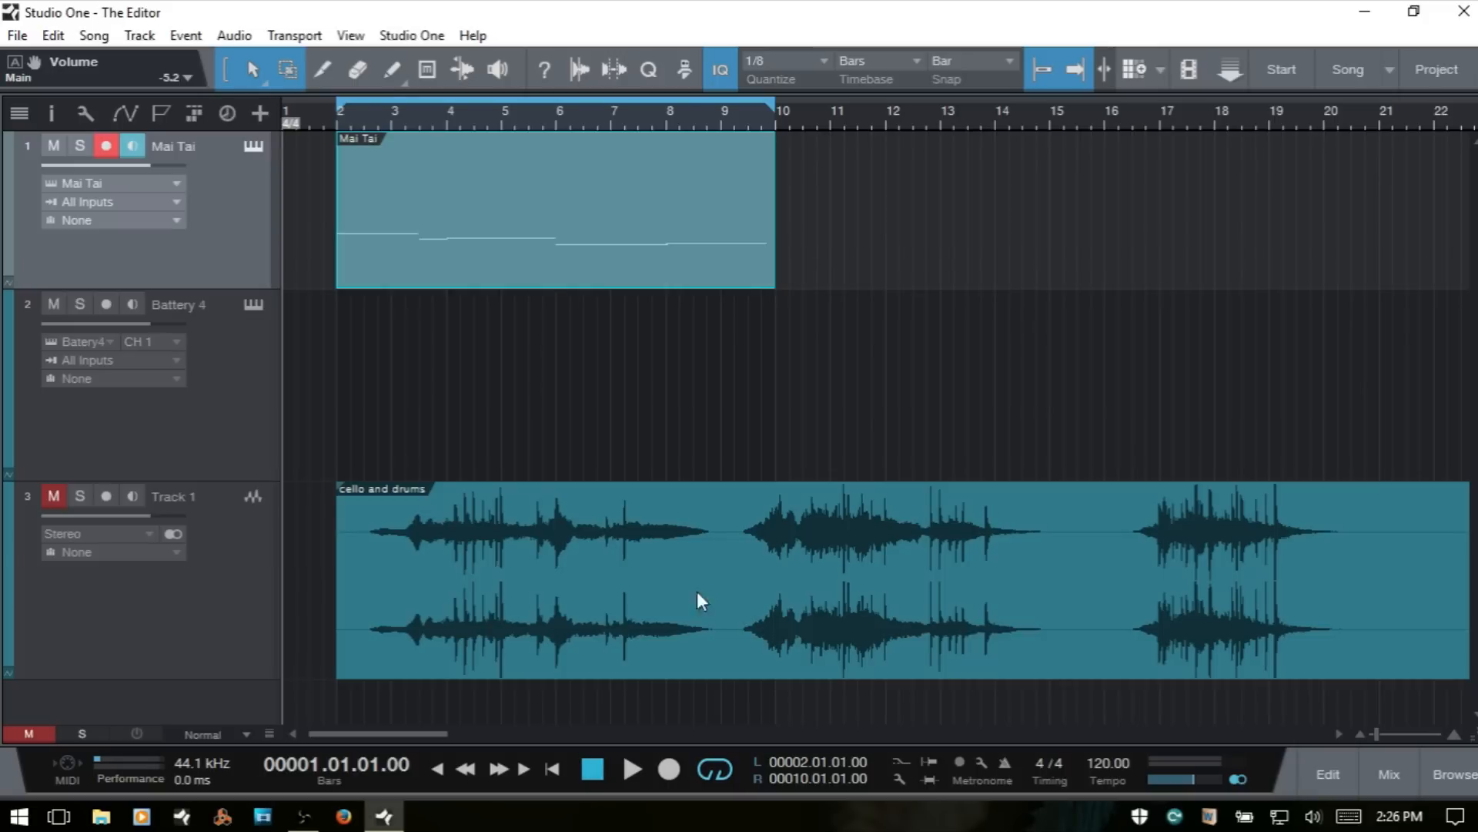
View the cello and drums event in the audio editor, and look at Track 1's available automation envelopes in the arrangement.
{"action": "double_click", "coordinate": [727, 598]}
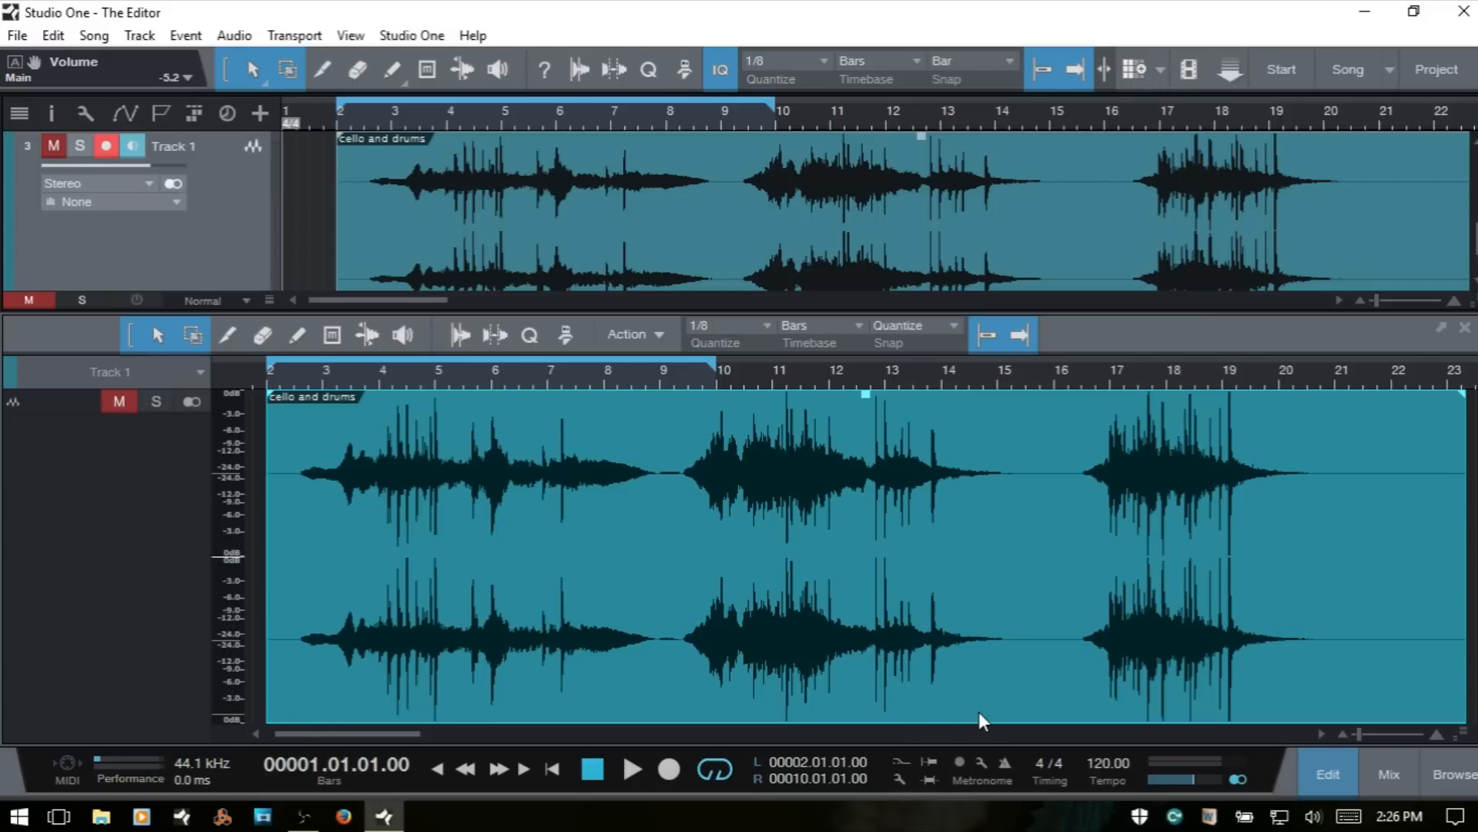
{"action": "key", "text": "F2"}
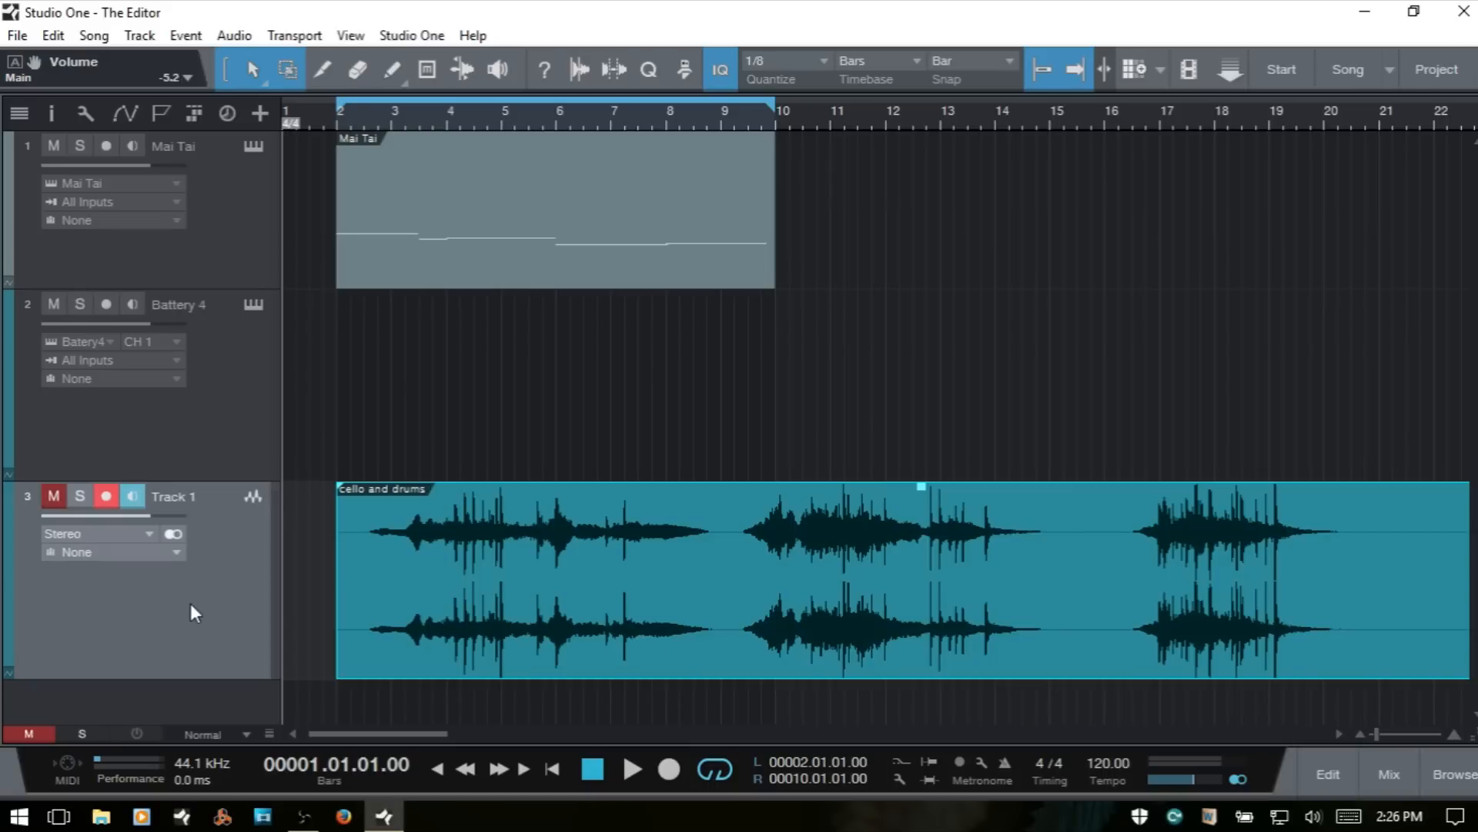
{"action": "key", "text": "a"}
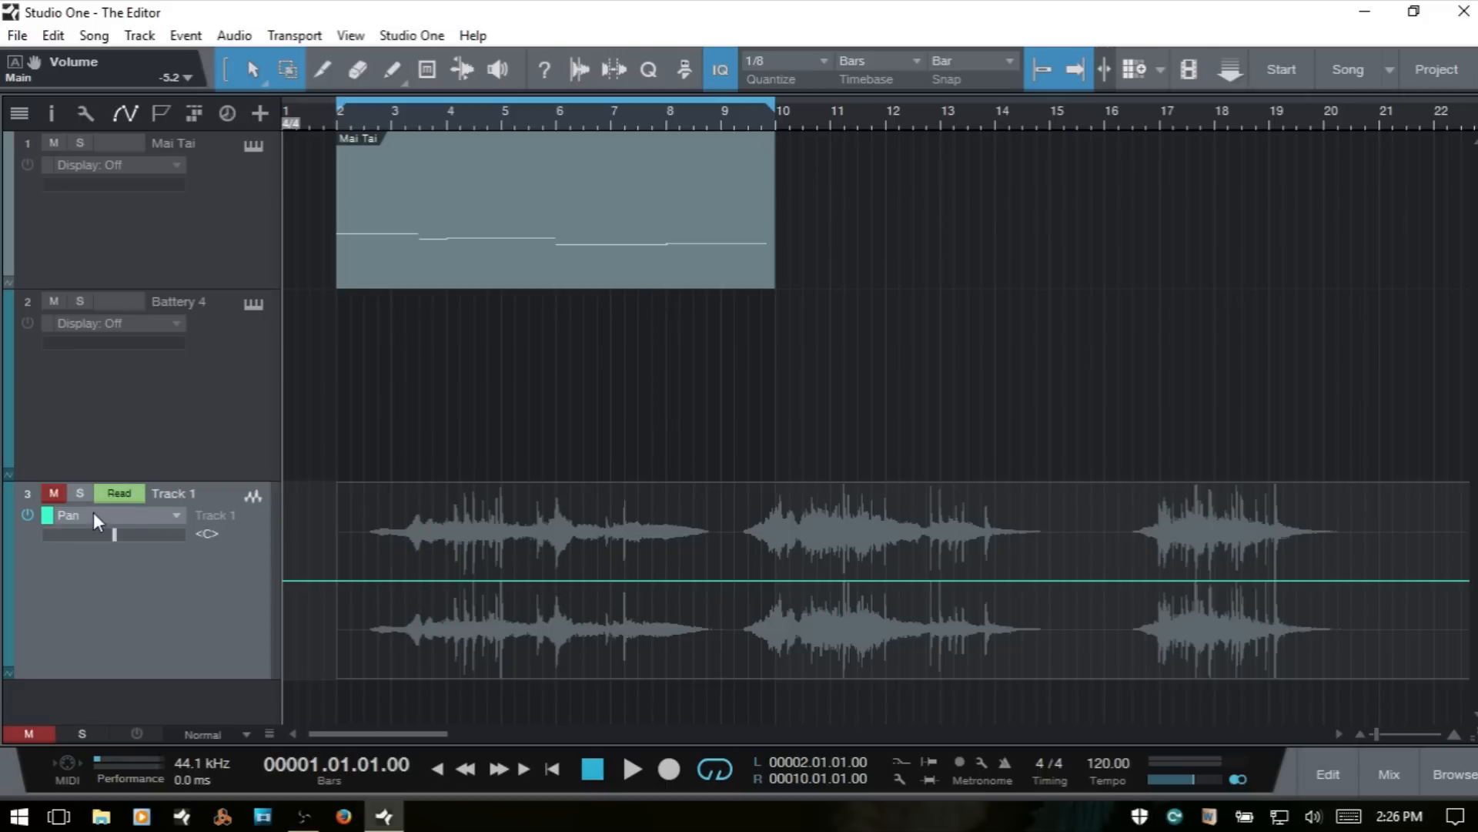
{"action": "left_click", "coordinate": [172, 516]}
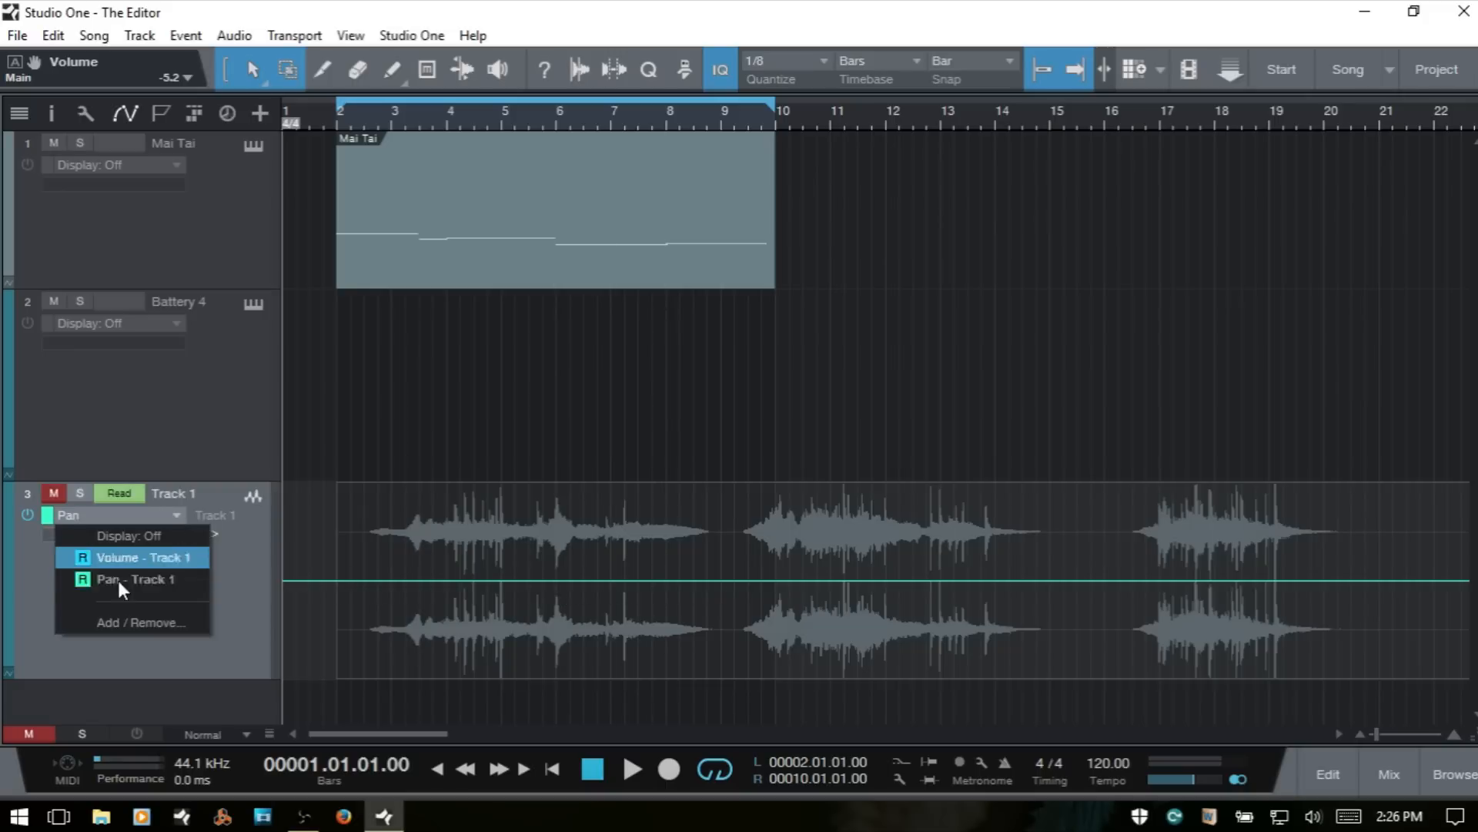
{"action": "left_click", "coordinate": [256, 566]}
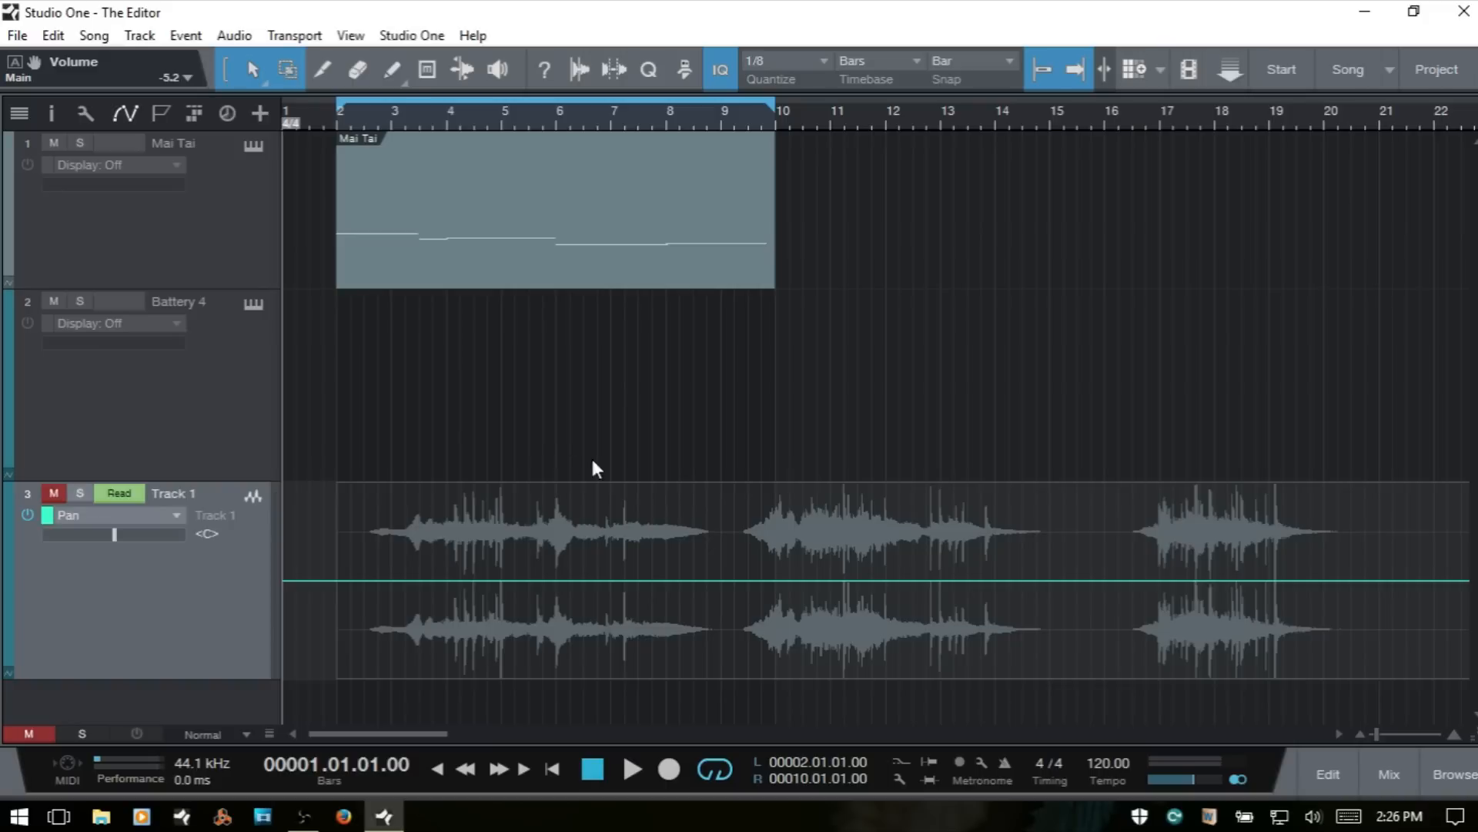
{"action": "key", "text": "a"}
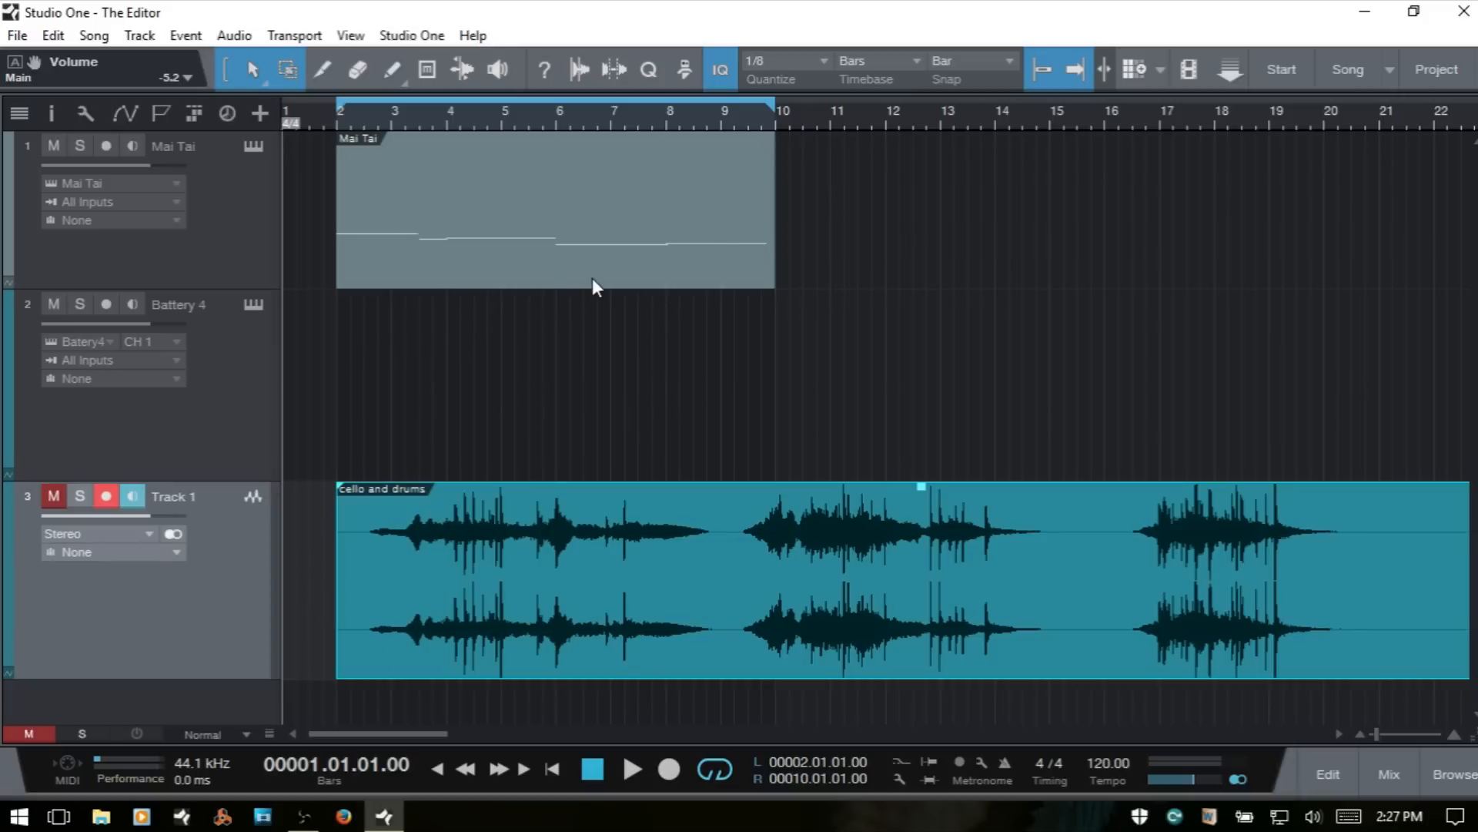
Open the Mai Tai track's instrument window, move it clear of the track list and turn on LFO 1.
{"action": "left_click", "coordinate": [559, 270]}
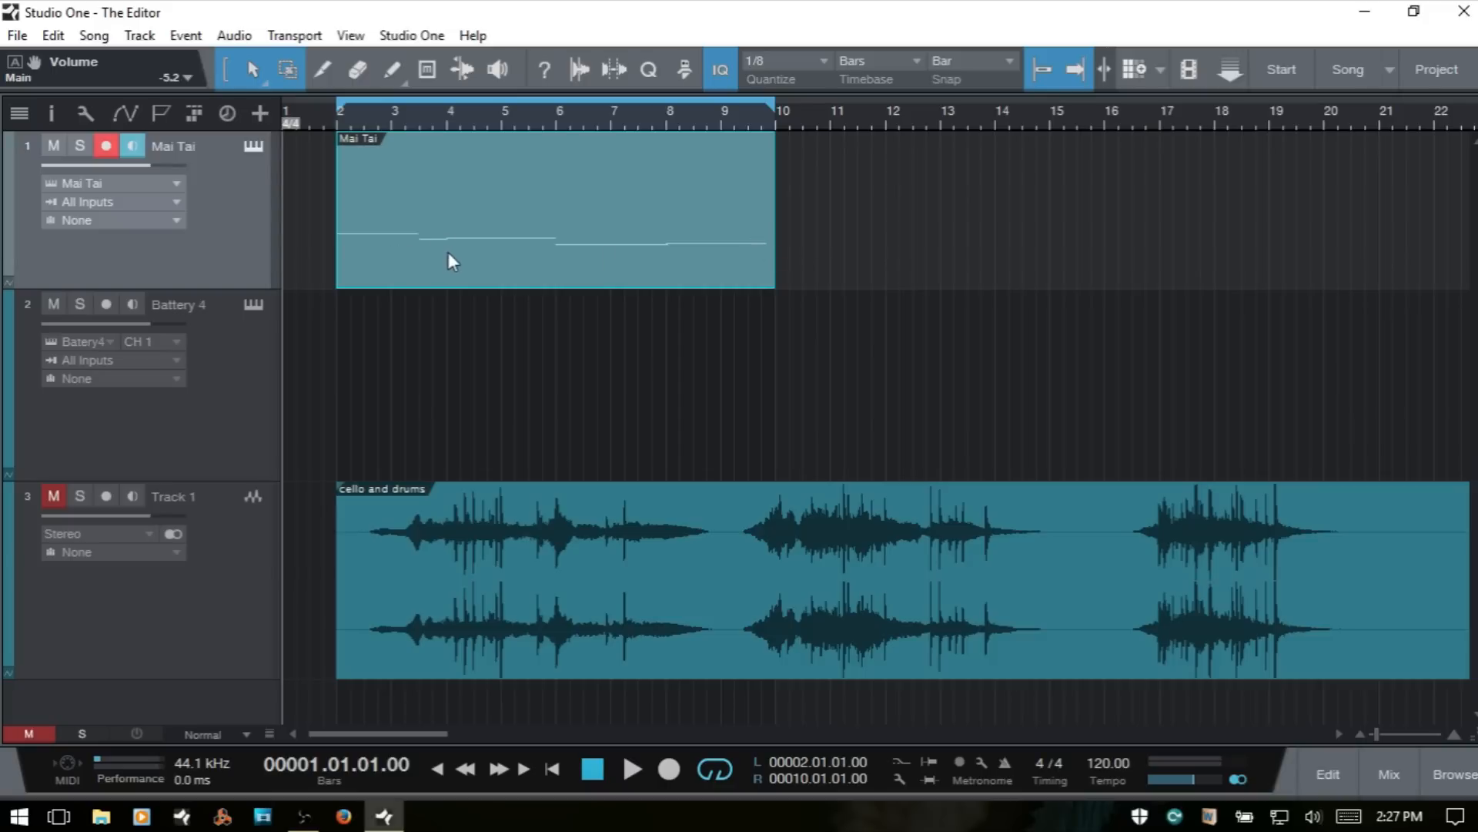
{"action": "left_click", "coordinate": [253, 147]}
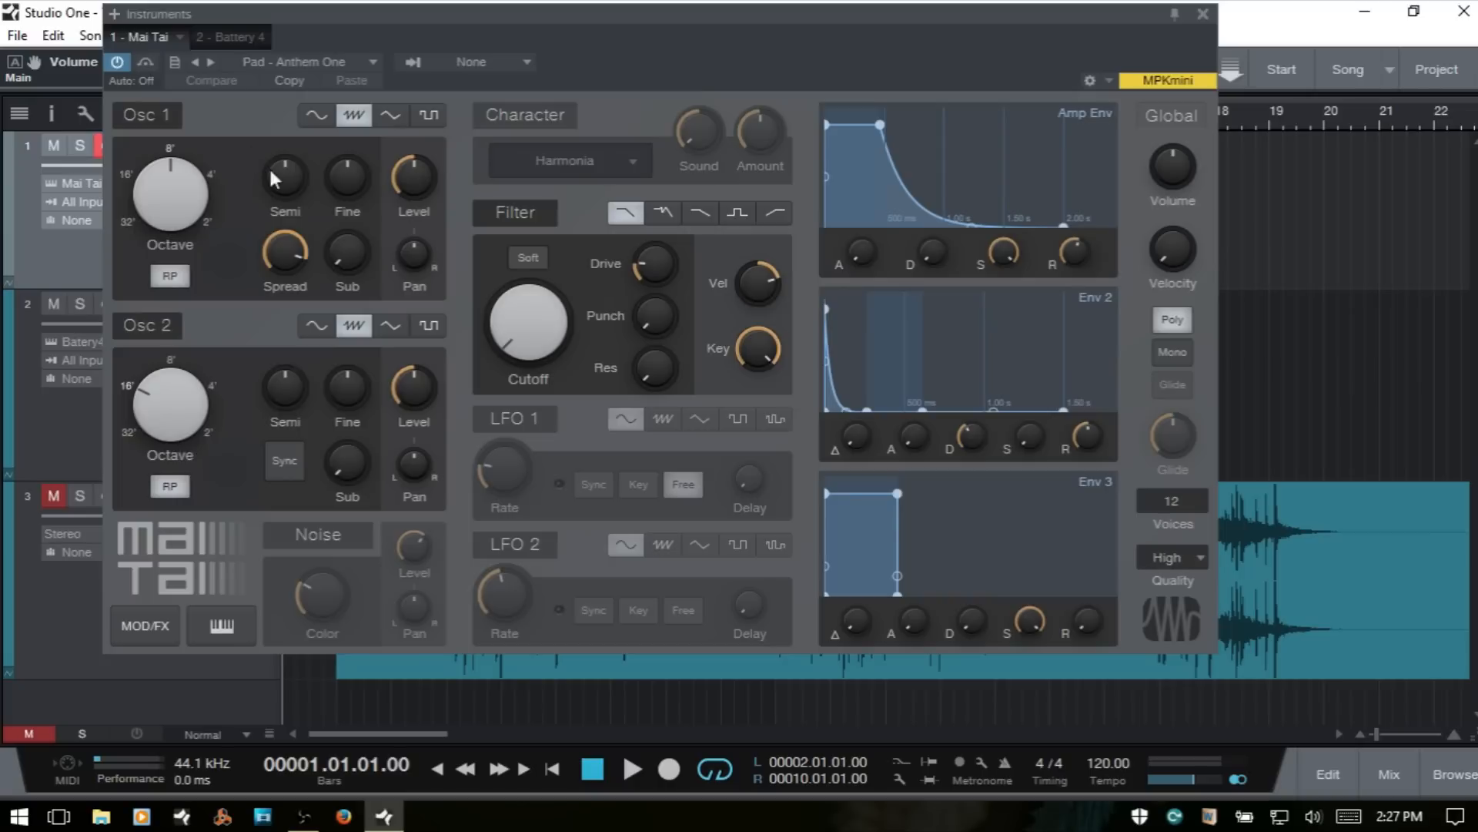
{"action": "left_click_drag", "start_coordinate": [566, 21], "coordinate": [762, 68]}
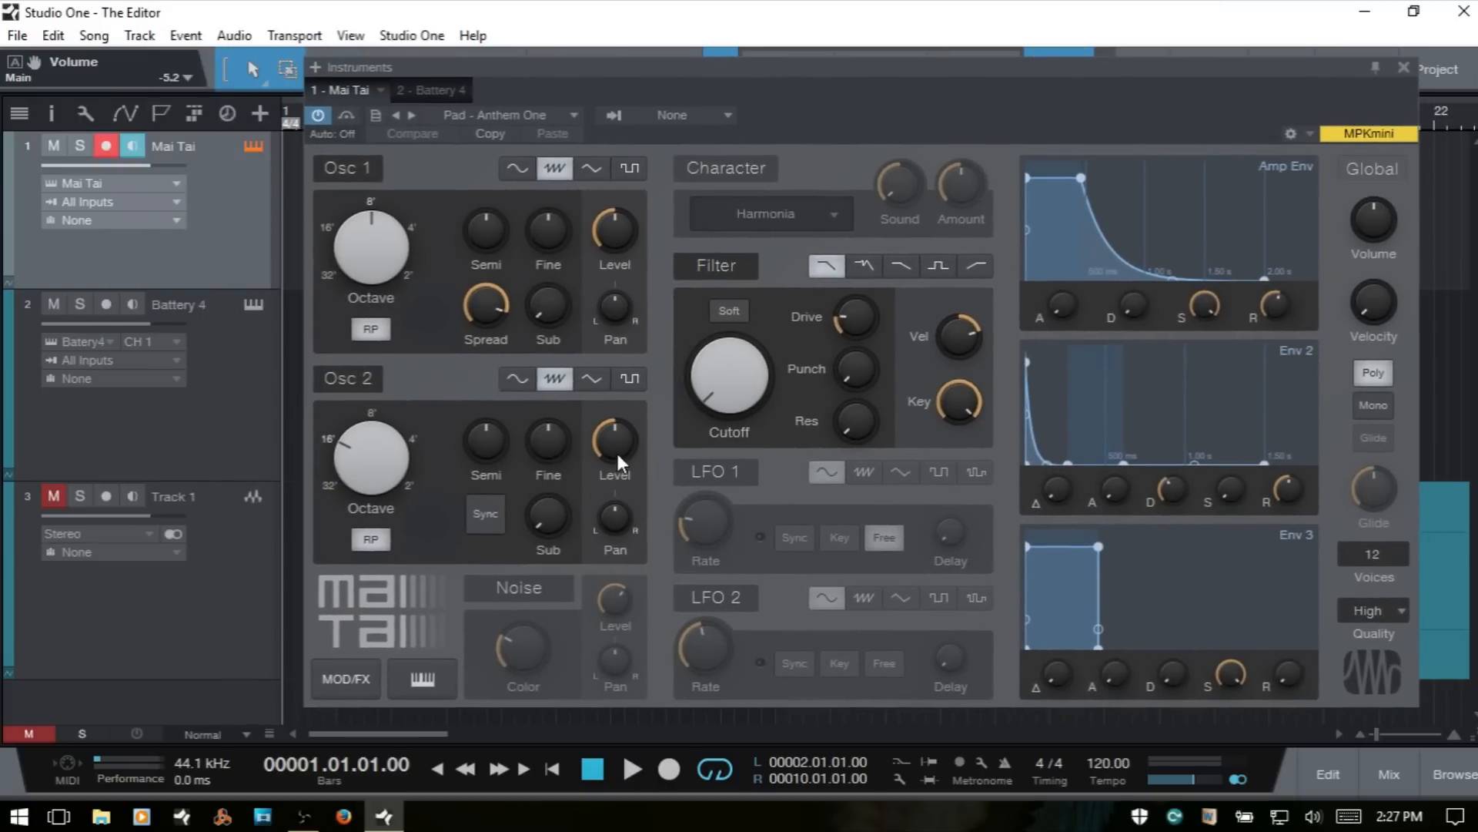
{"action": "left_click", "coordinate": [703, 469]}
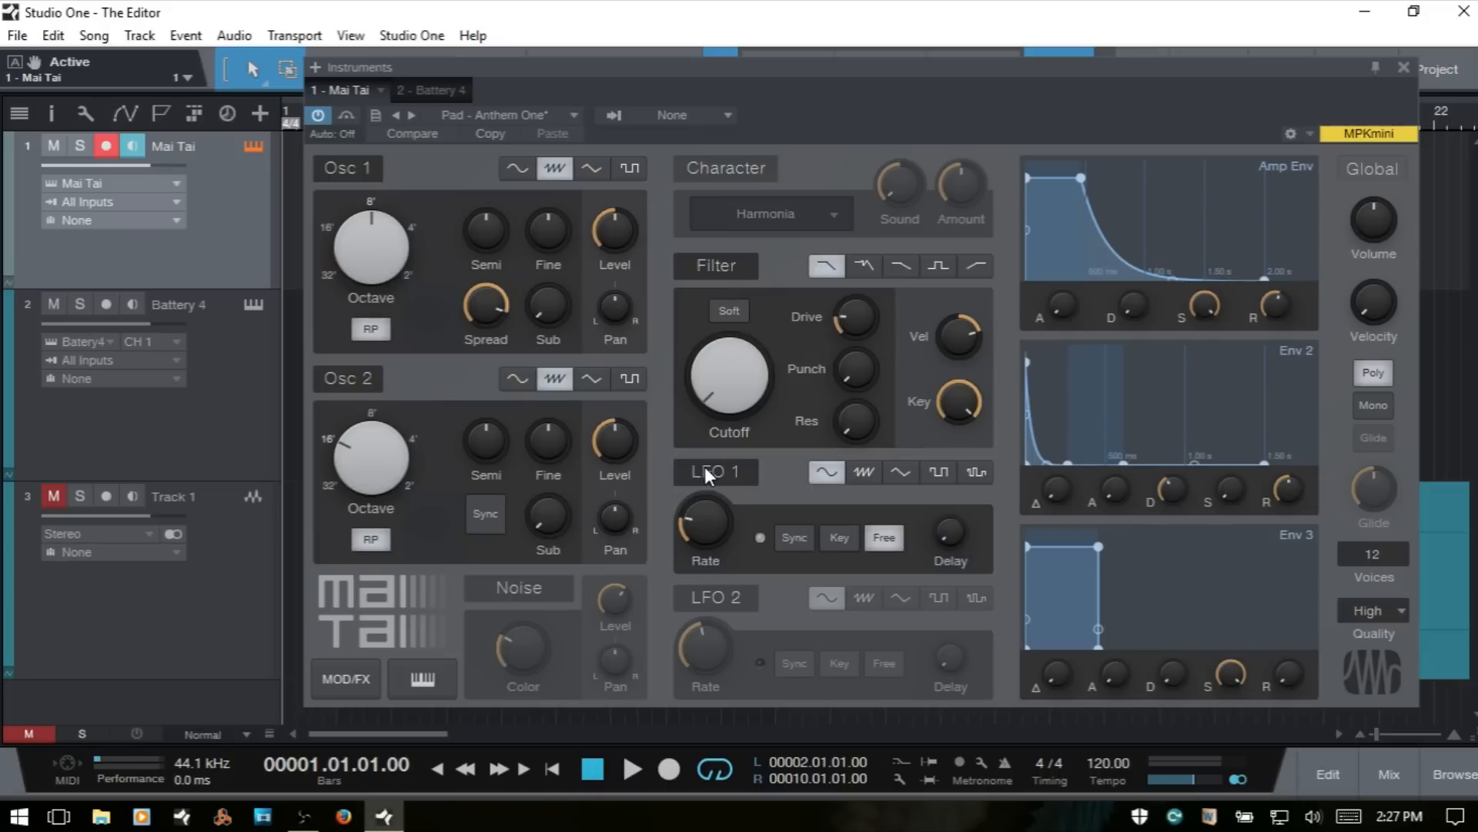
Create an automation track for the LFO 1 rate under the Mai Tai track and close the instrument window.
{"action": "mouse_move", "coordinate": [710, 520]}
{"action": "mouse_move", "coordinate": [710, 520]}
{"action": "left_mouse_down"}
{"action": "mouse_move", "coordinate": [711, 505]}
{"action": "mouse_move", "coordinate": [712, 518]}
{"action": "left_mouse_up"}
{"action": "left_click", "coordinate": [18, 62]}
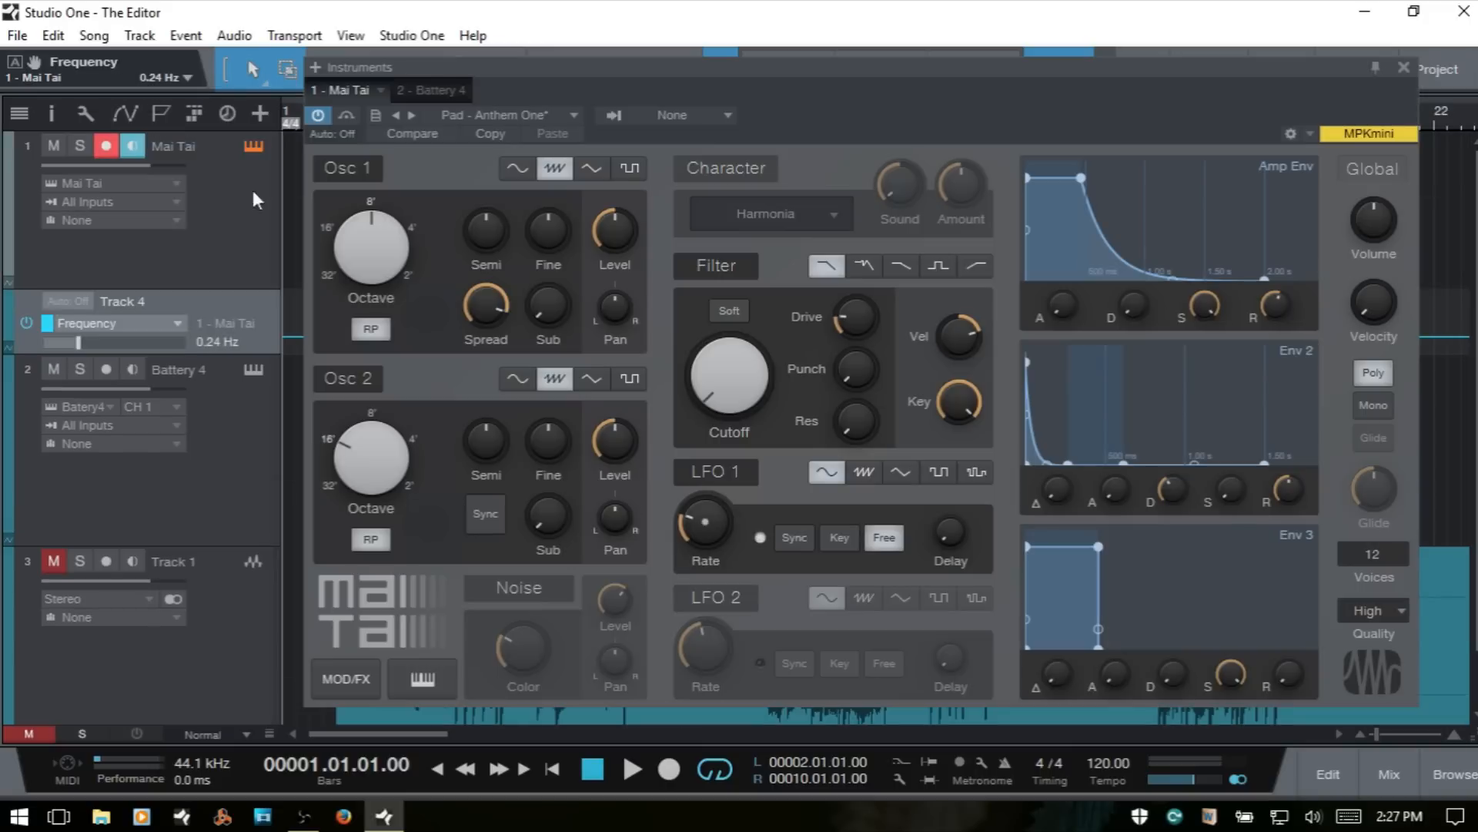
{"action": "left_click", "coordinate": [1403, 68]}
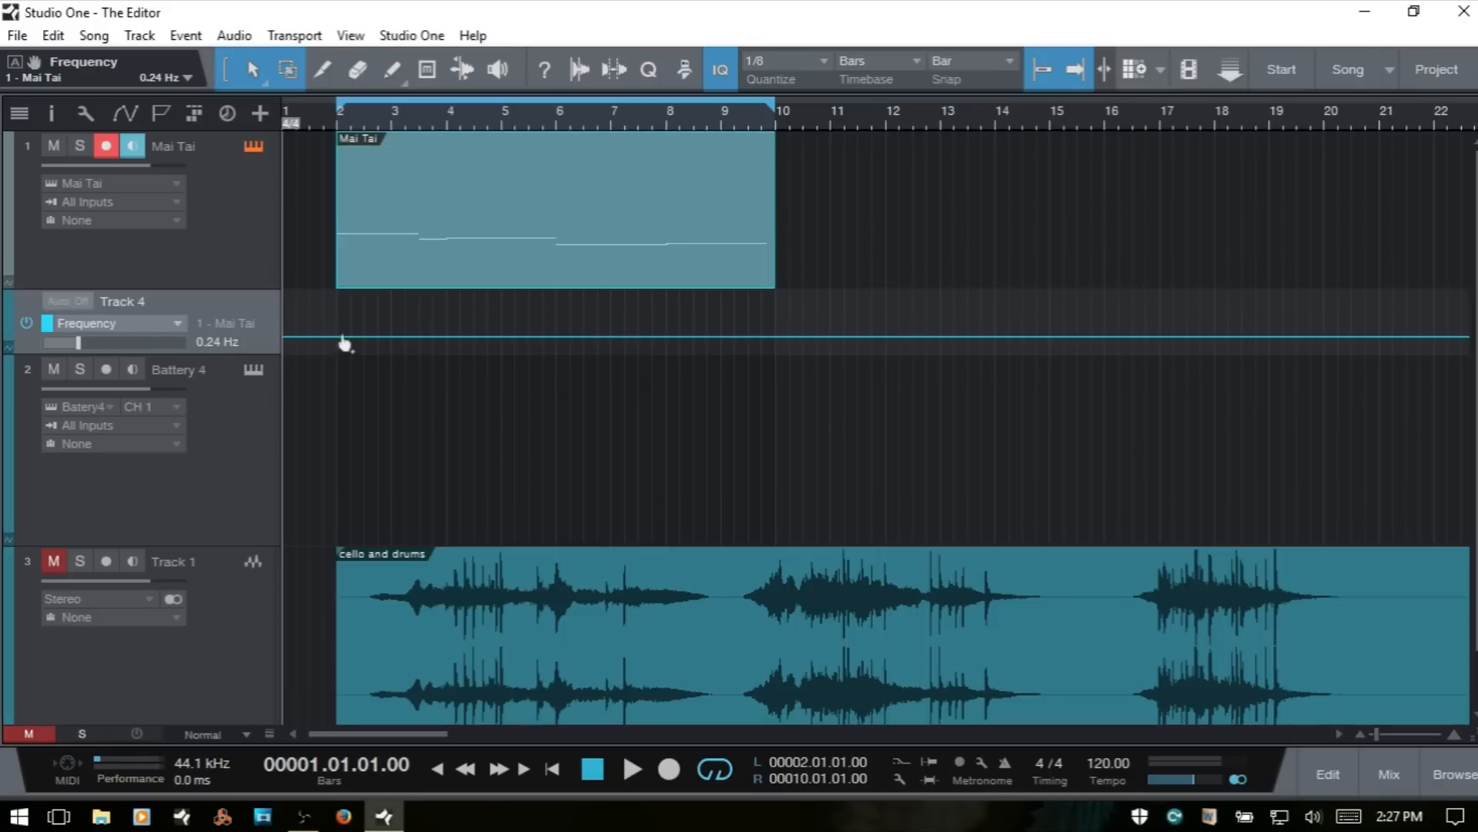
Set the Frequency automation track to Touch and record slider movements during playback from before bar 2 to about bar 6.
{"action": "left_click", "coordinate": [315, 122]}
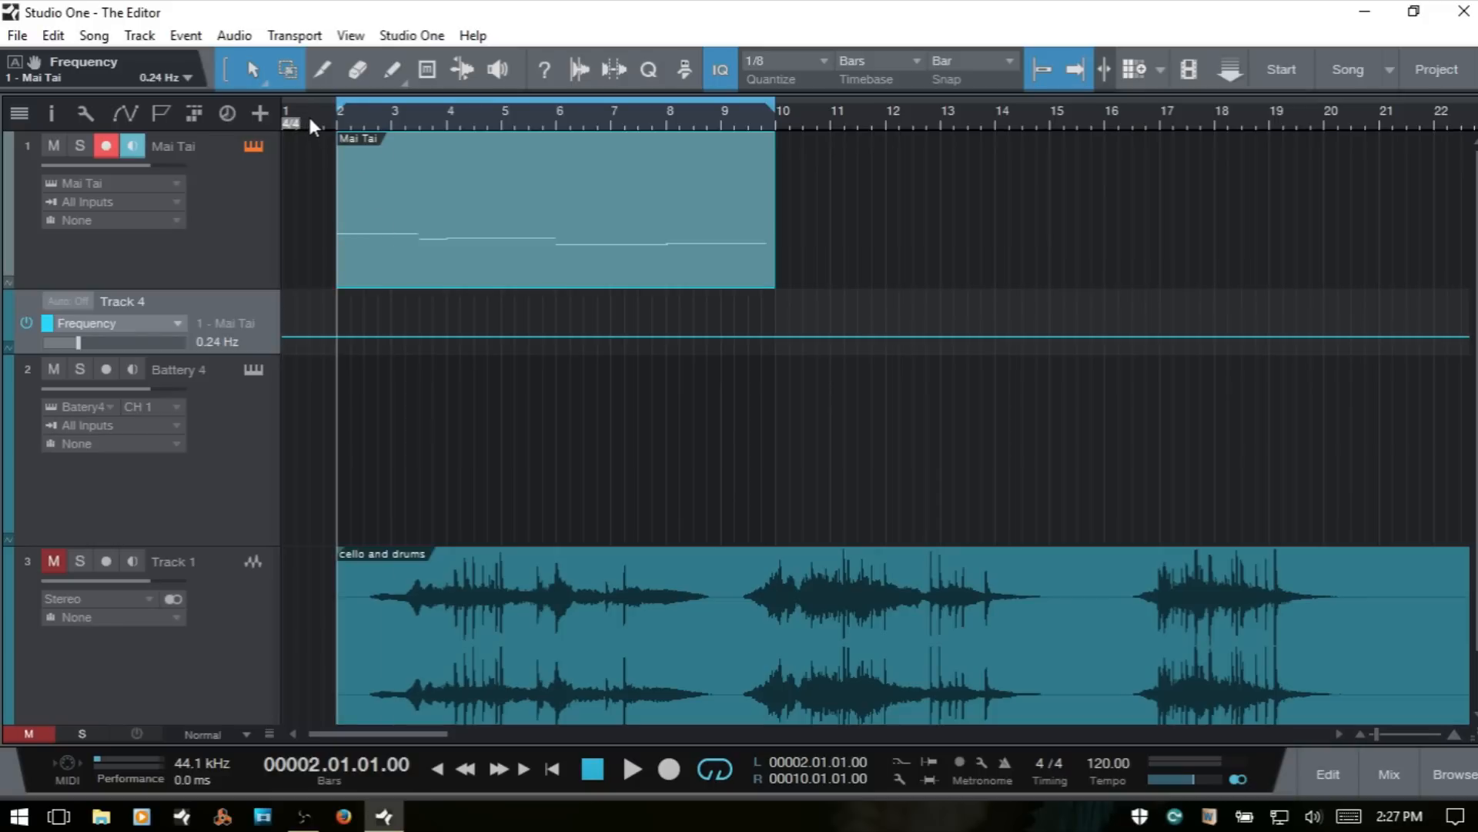
{"action": "left_click", "coordinate": [308, 114]}
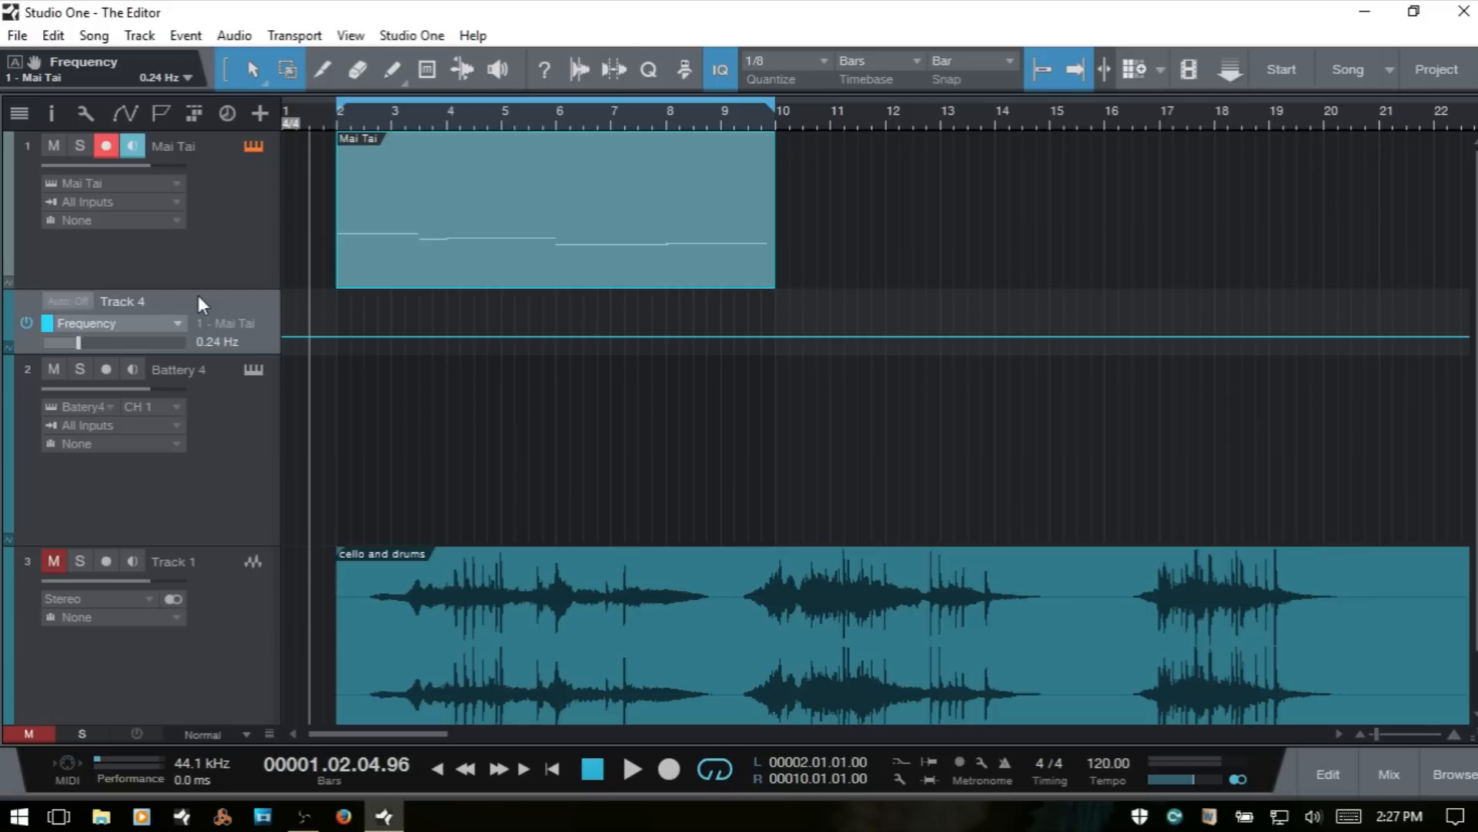
{"action": "left_click", "coordinate": [71, 301]}
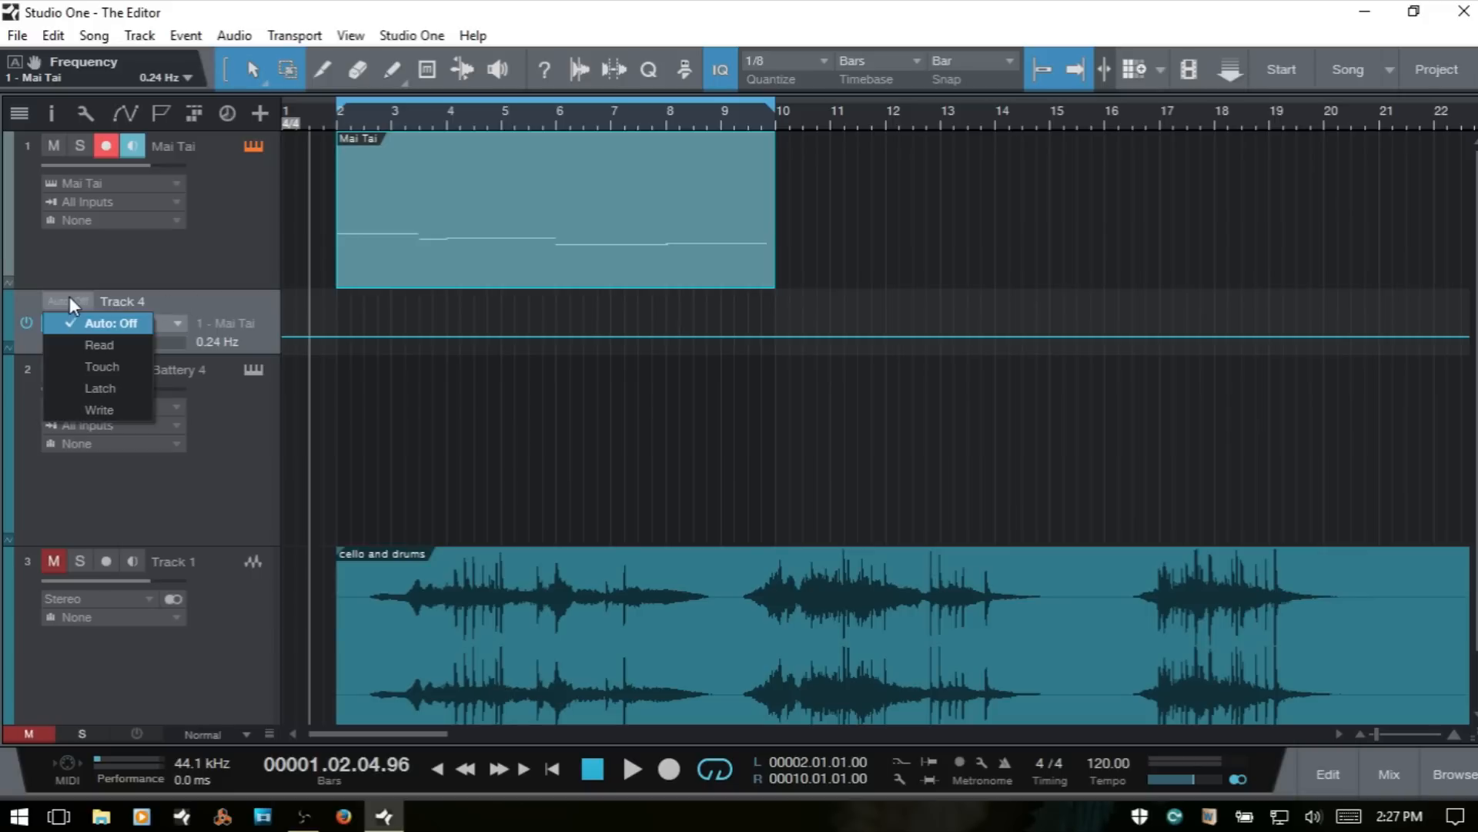
{"action": "left_click", "coordinate": [92, 366]}
{"action": "key", "text": "space"}
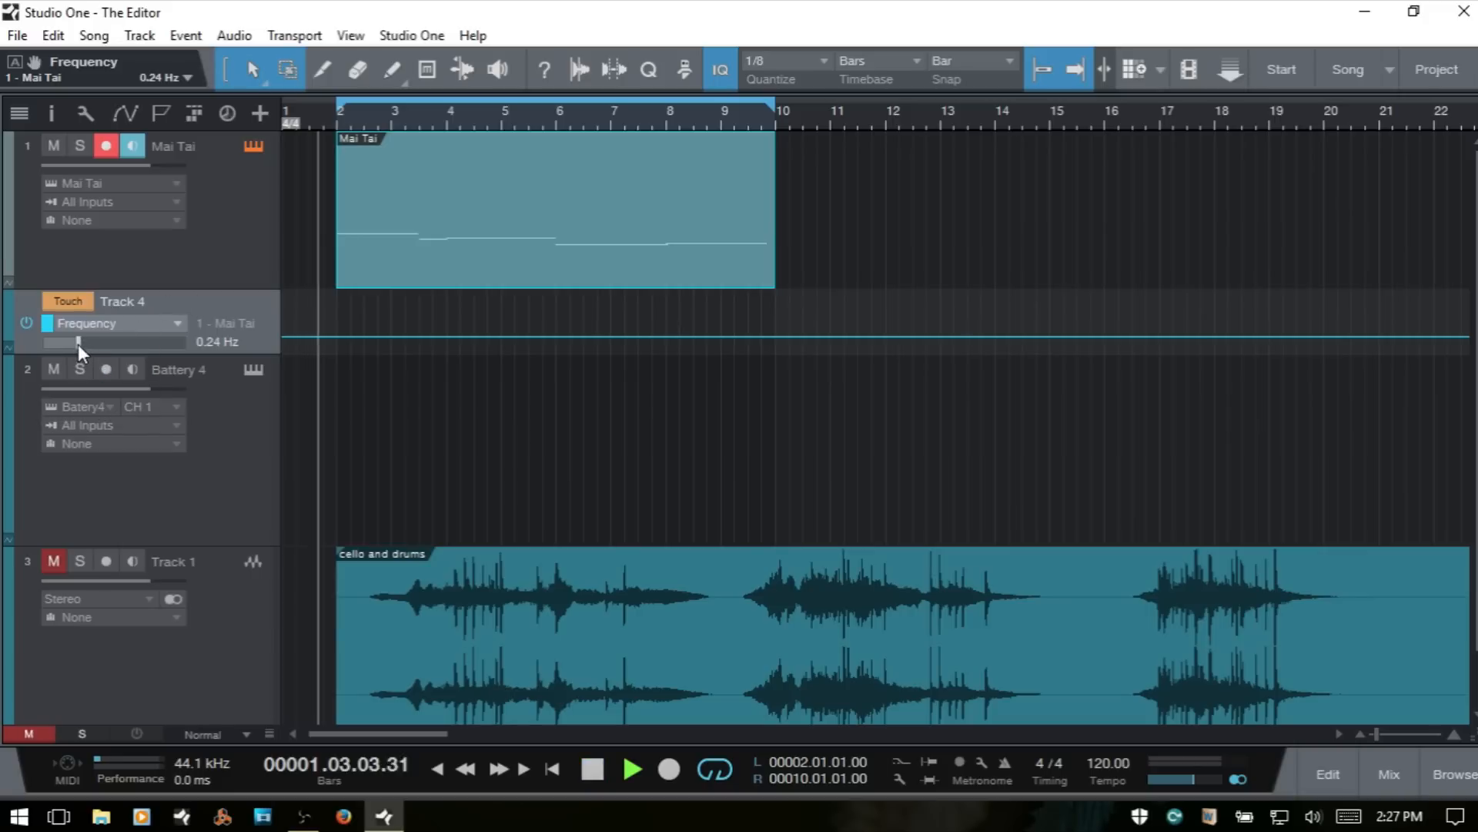
{"action": "mouse_move", "coordinate": [81, 342]}
{"action": "left_mouse_down"}
{"action": "mouse_move", "coordinate": [176, 343]}
{"action": "mouse_move", "coordinate": [111, 345]}
{"action": "left_mouse_up"}
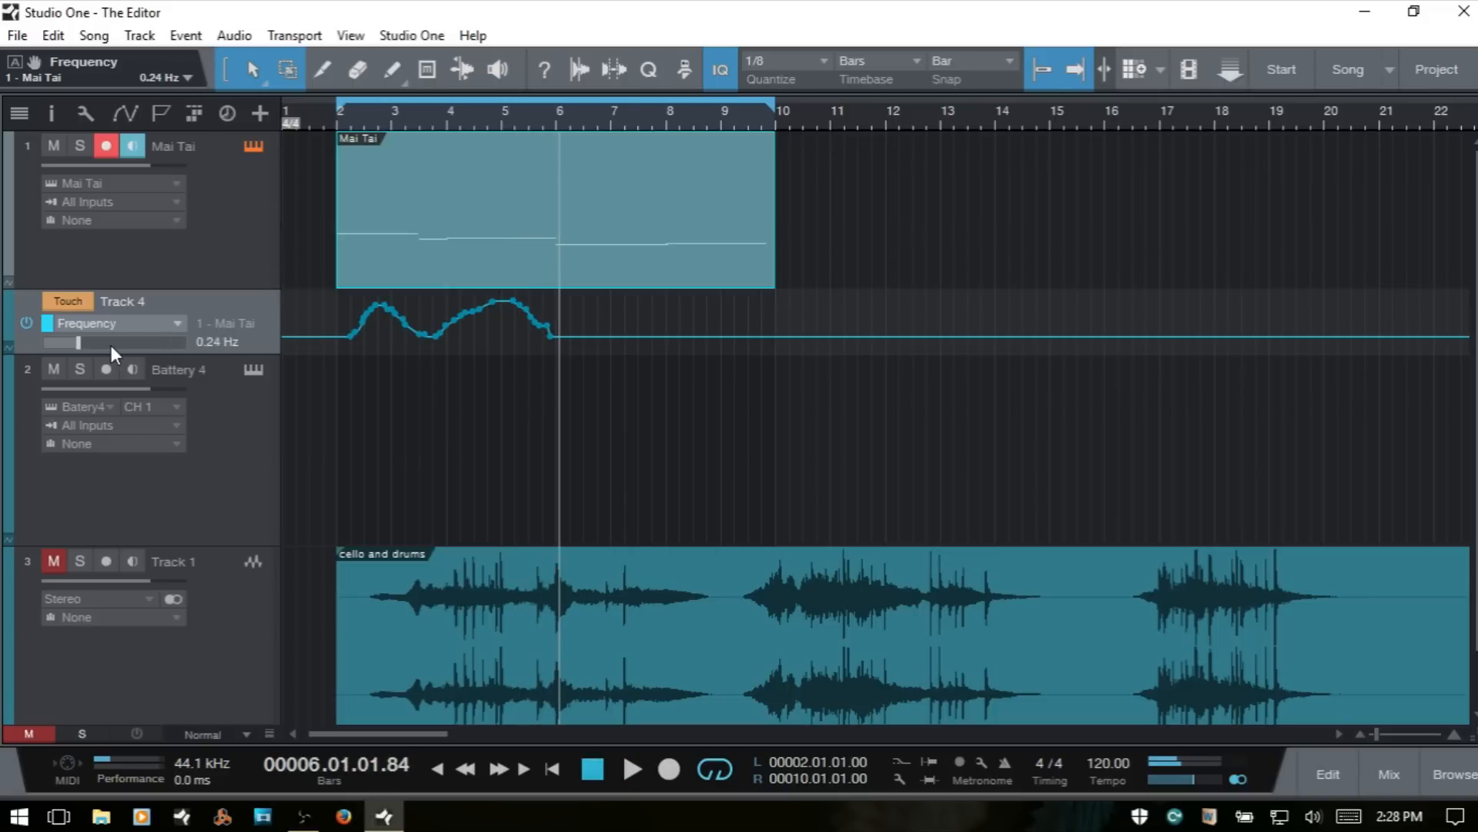
Return the playhead to bar 2, then move the Mai Tai part to bar 14 and back to bar 2.
{"action": "left_click", "coordinate": [316, 112]}
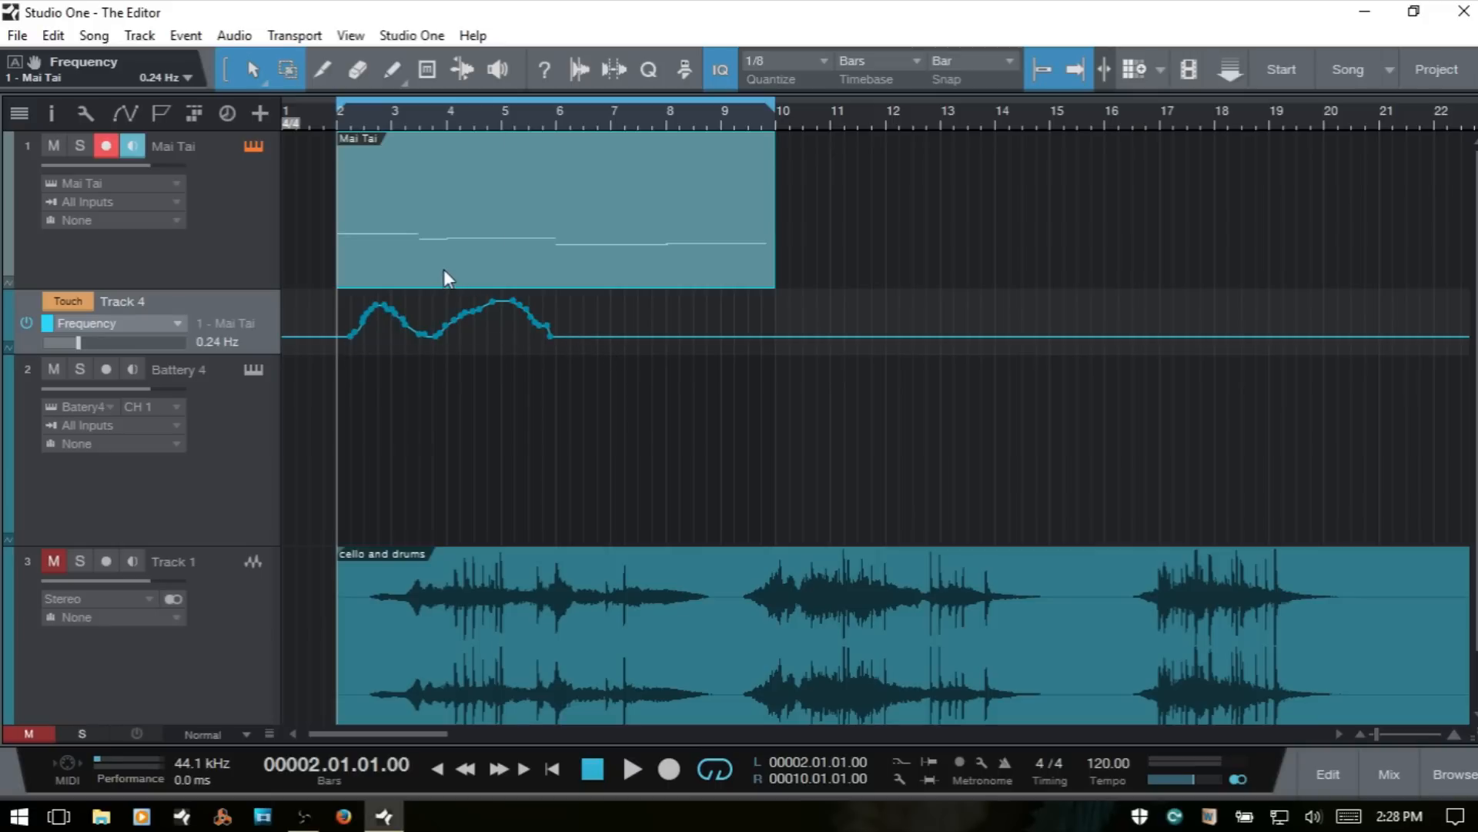
{"action": "left_click_drag", "start_coordinate": [445, 271], "coordinate": [1082, 267]}
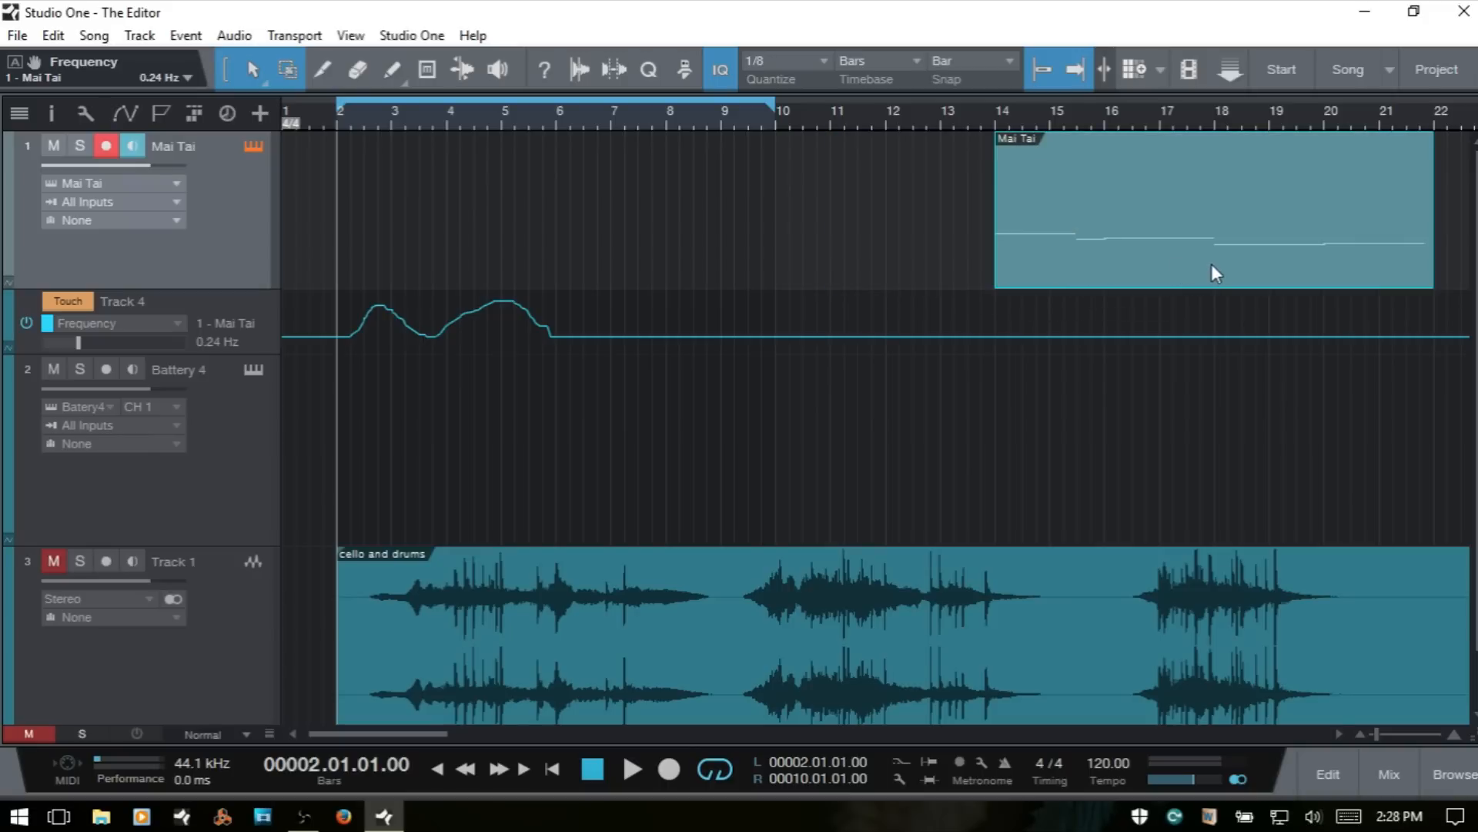
{"action": "left_click_drag", "start_coordinate": [1212, 263], "coordinate": [557, 244]}
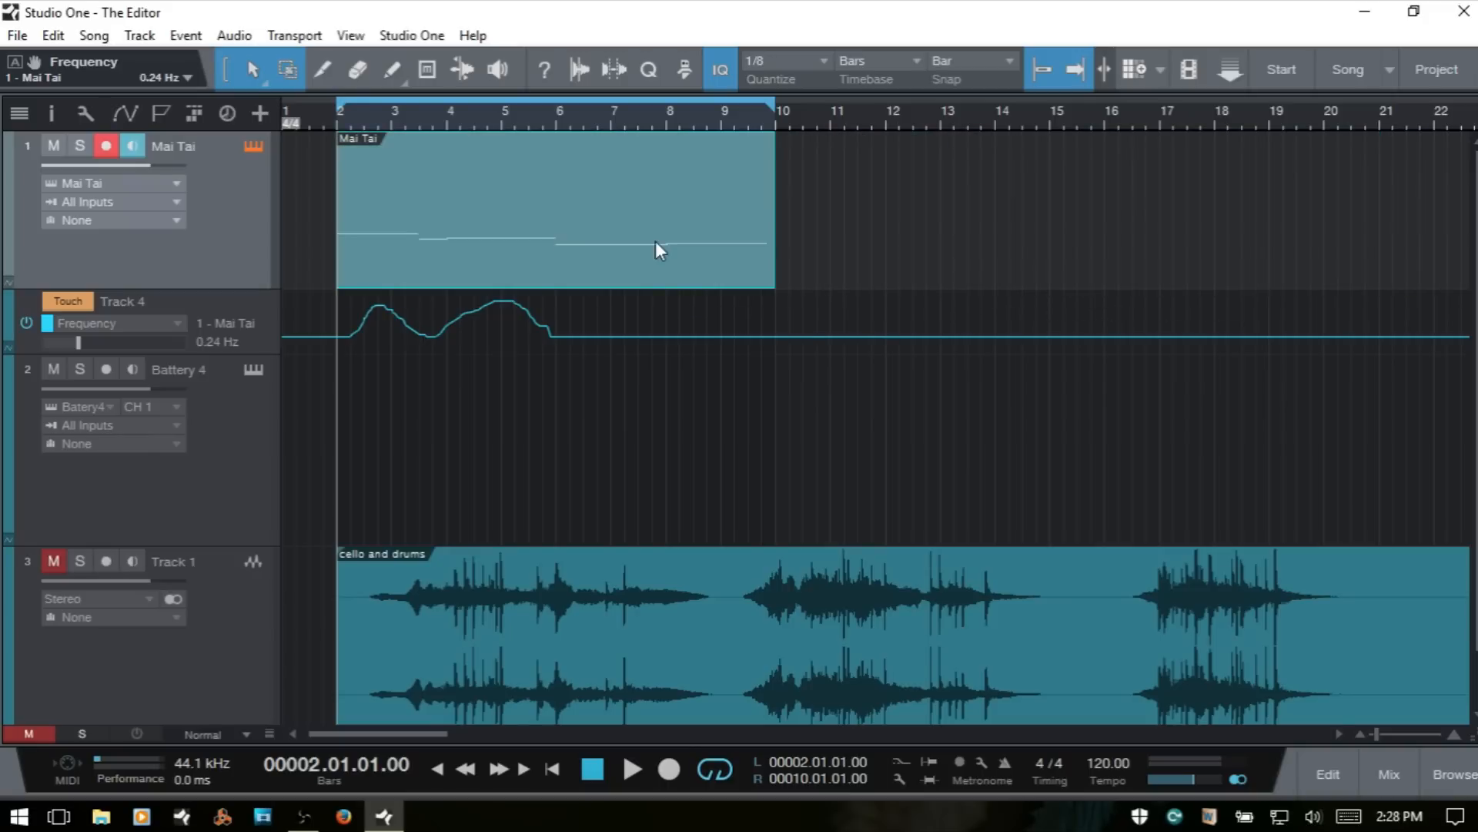
Check the advanced MIDI and Automation options, including whether automation follows events, and leave without changes.
{"action": "key", "text": "ctrl+comma"}
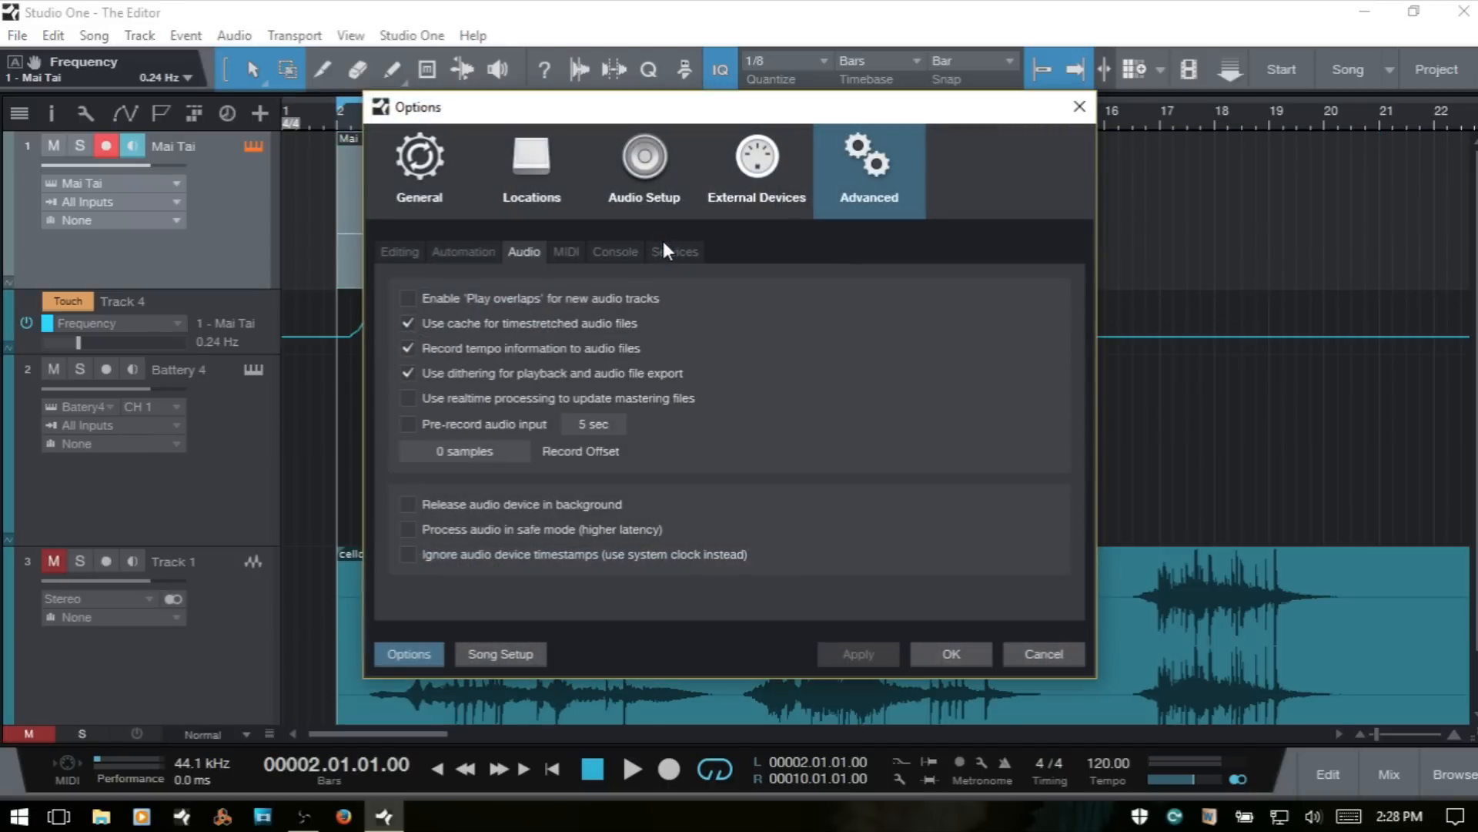
{"action": "left_click", "coordinate": [566, 252]}
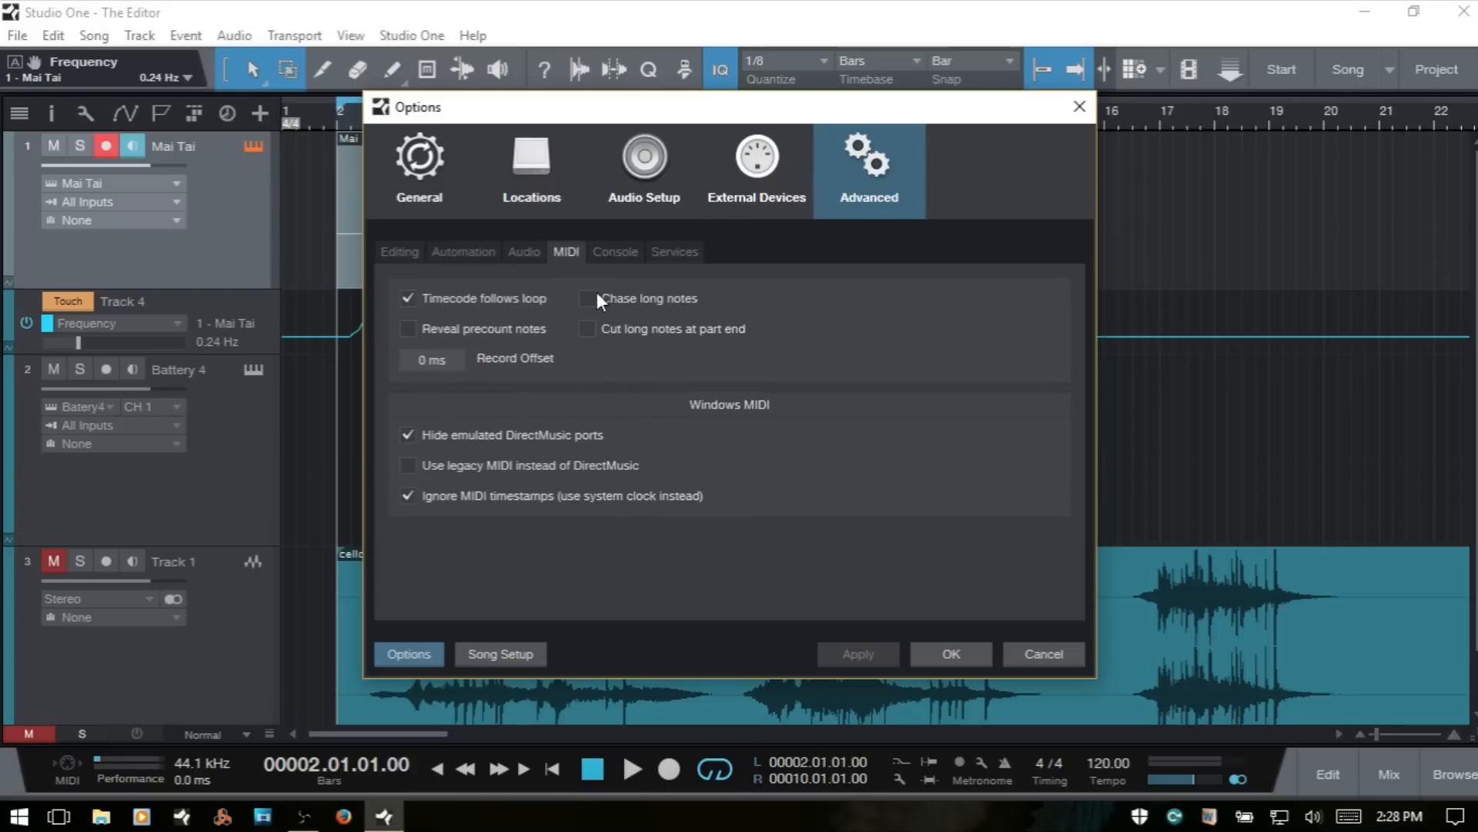
{"action": "left_click", "coordinate": [474, 256]}
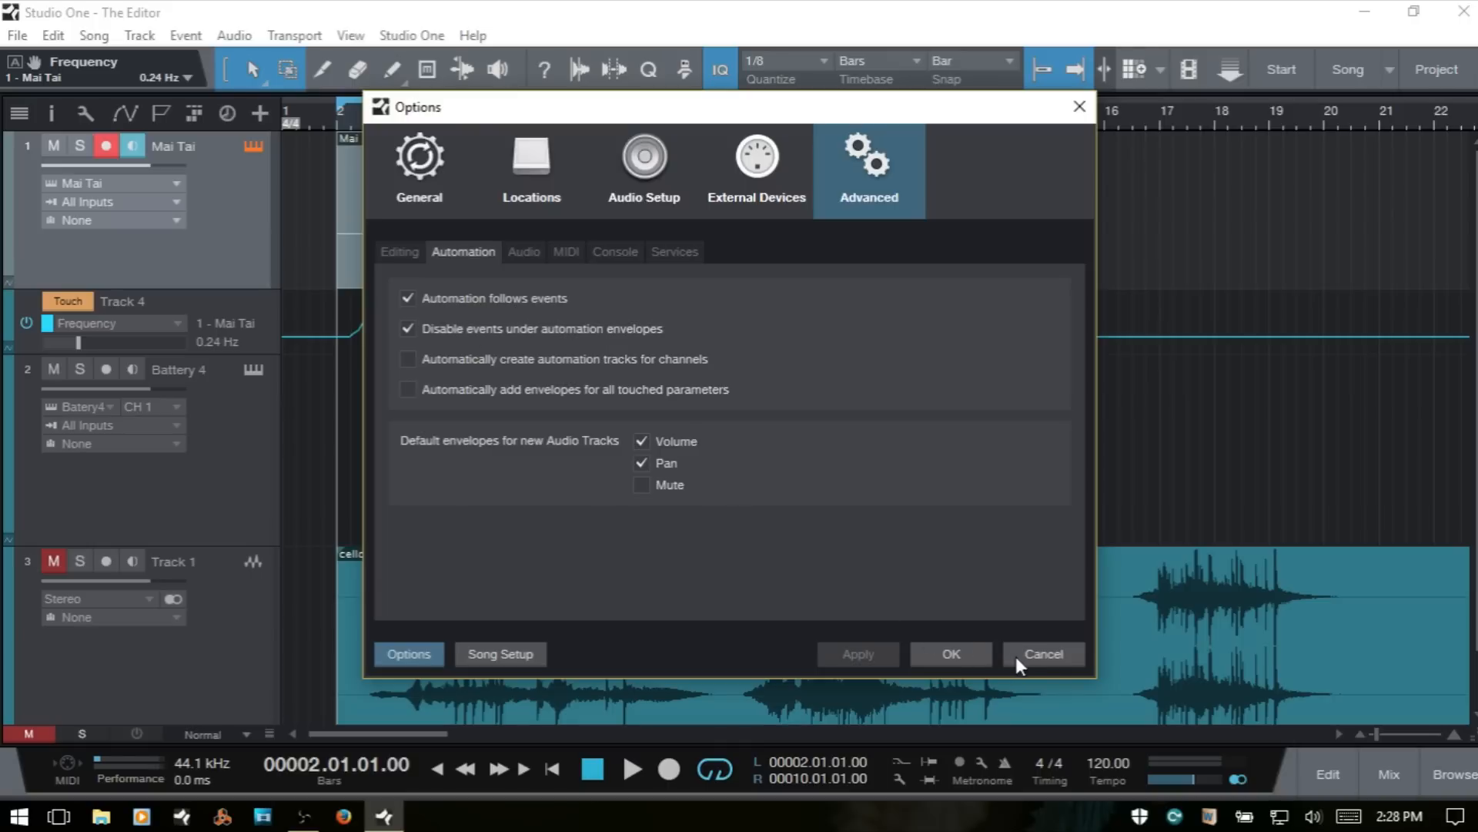
{"action": "left_click", "coordinate": [1045, 654]}
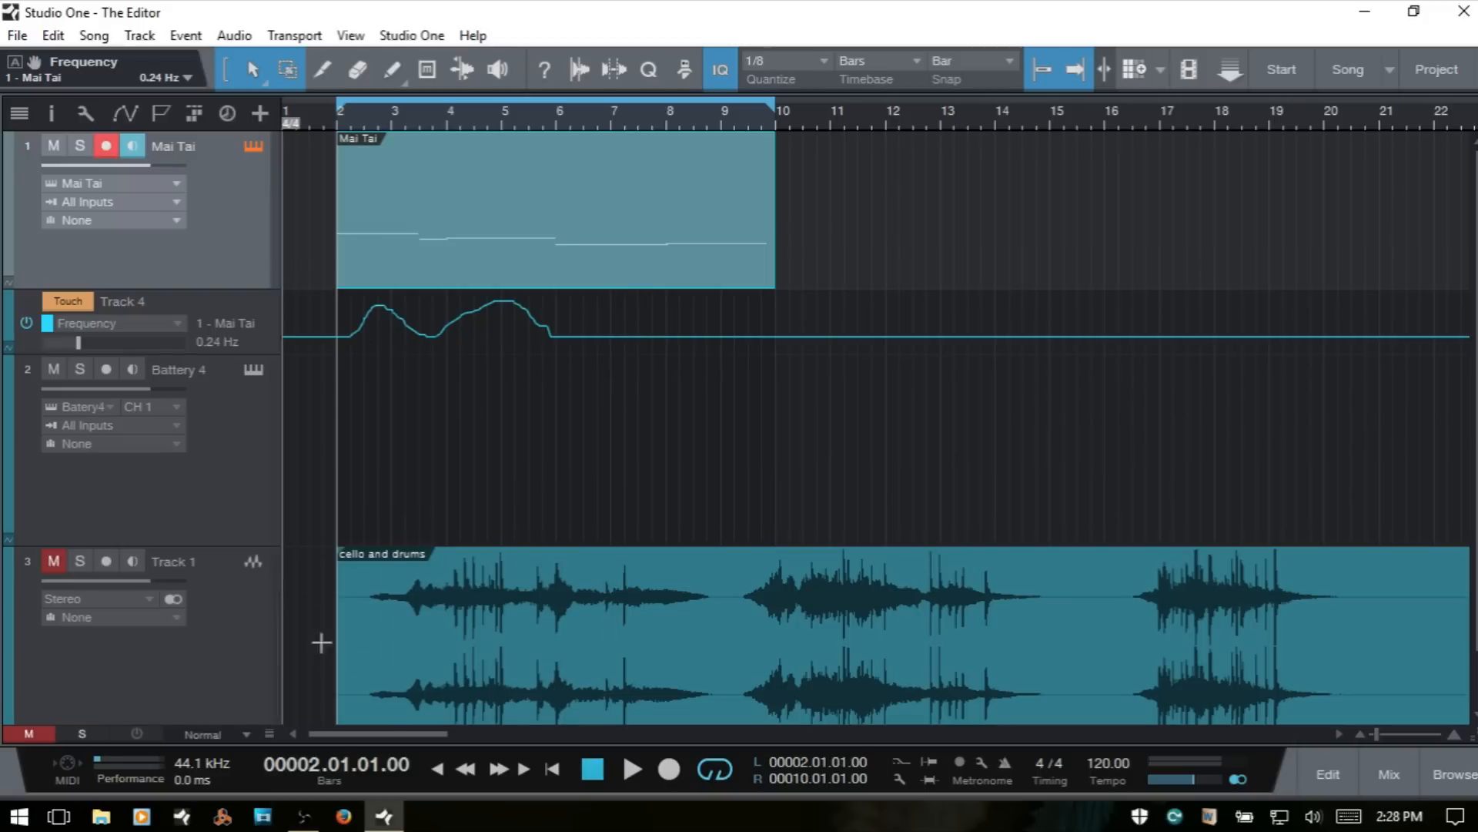
{"action": "left_click", "coordinate": [563, 682]}
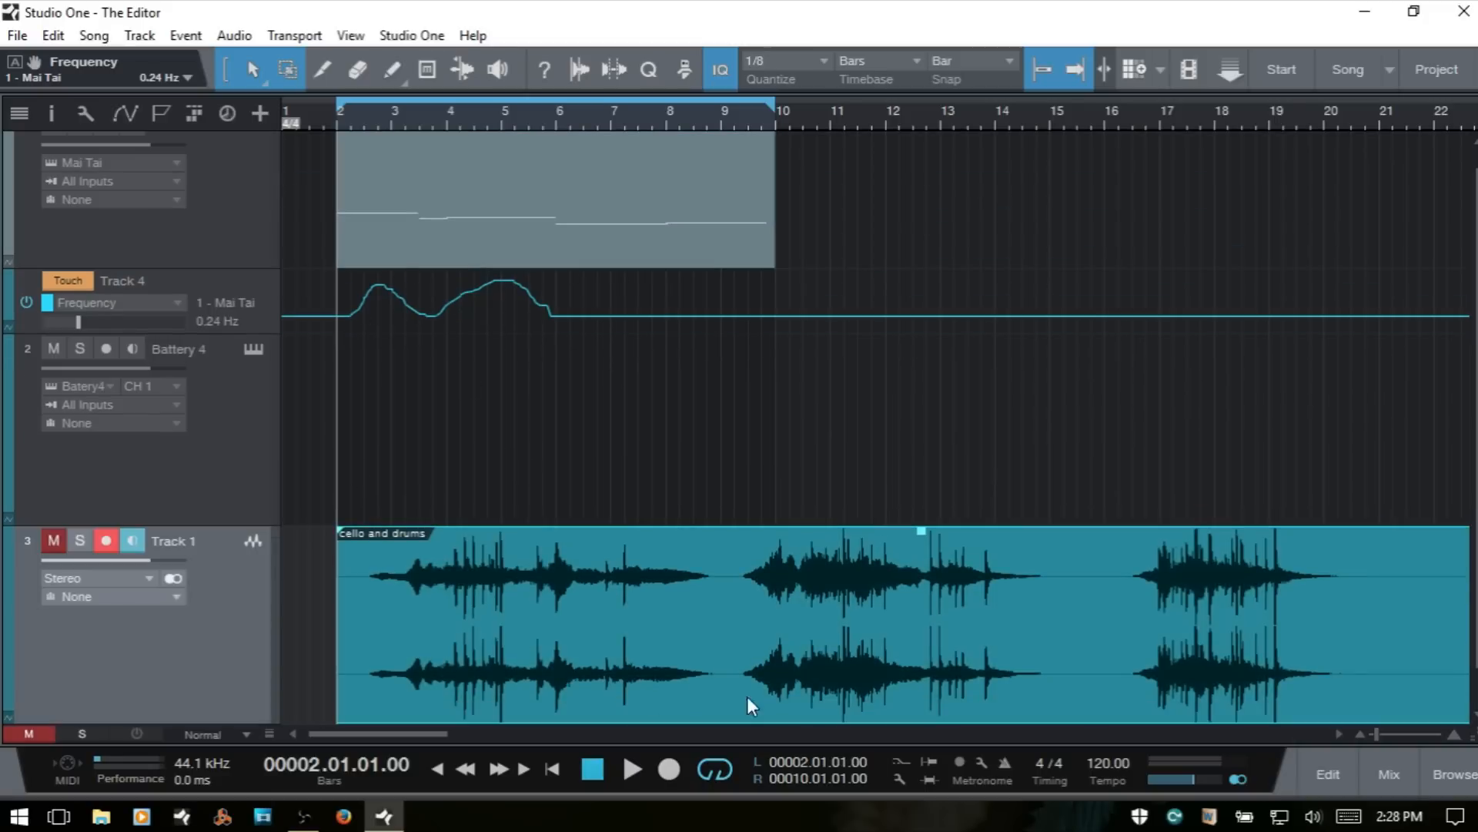
{"action": "left_click_drag", "start_coordinate": [506, 664], "coordinate": [520, 628]}
{"action": "left_click", "coordinate": [504, 244]}
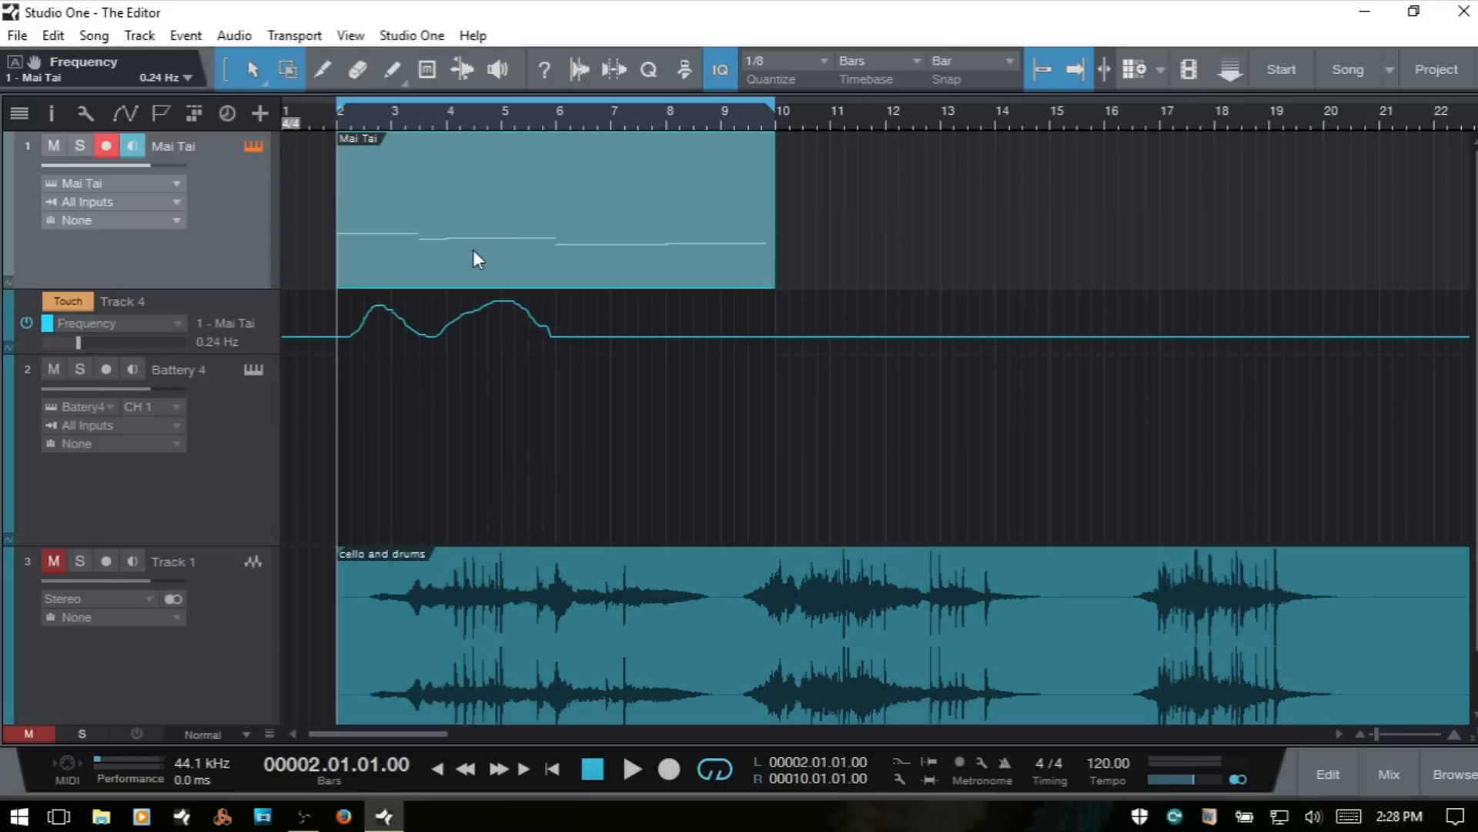
{"action": "left_click_drag", "start_coordinate": [473, 250], "coordinate": [571, 254]}
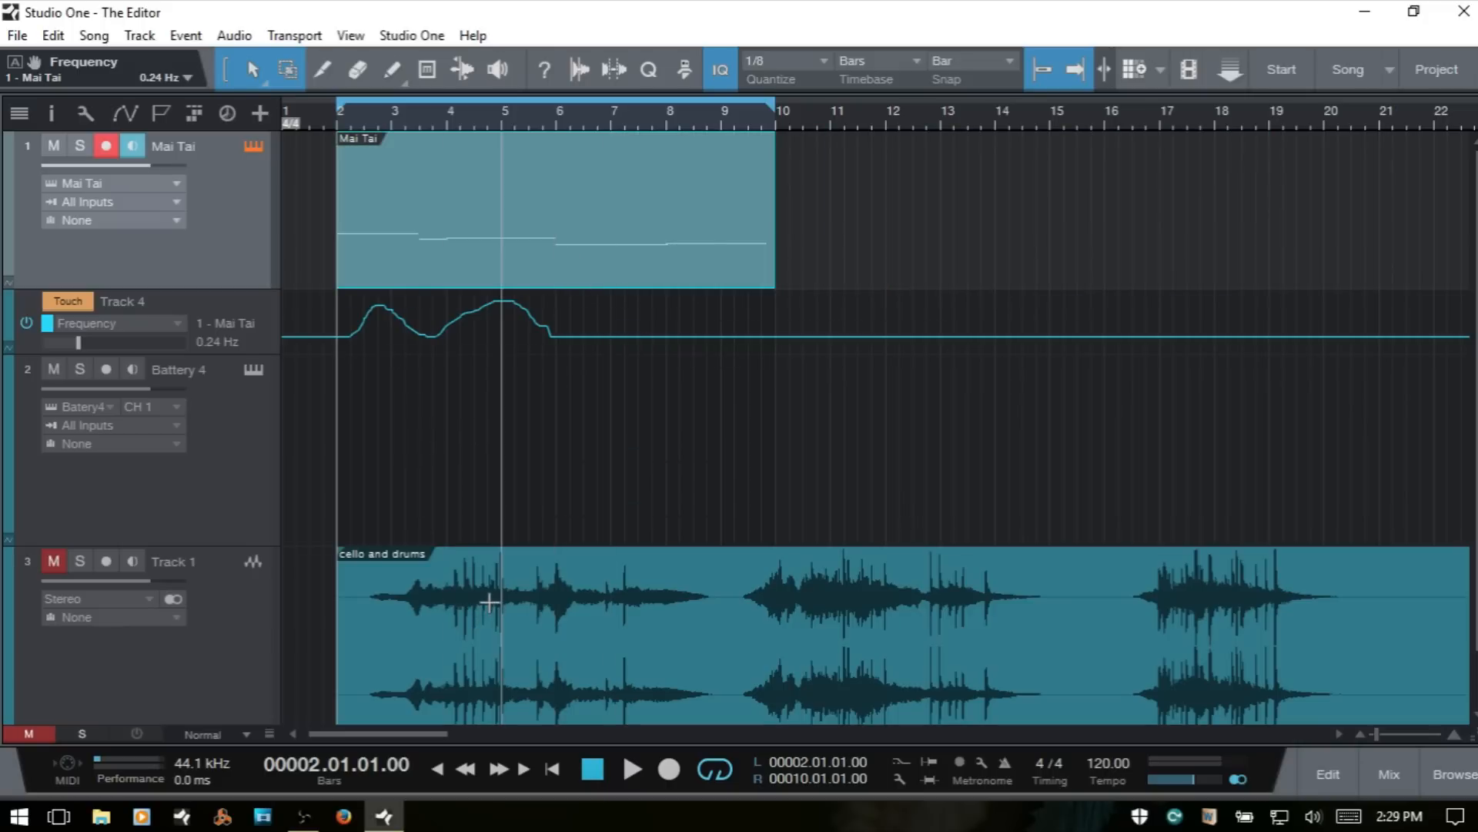
Delete the Frequency automation track below the Mai Tai track.
{"action": "left_click", "coordinate": [206, 302]}
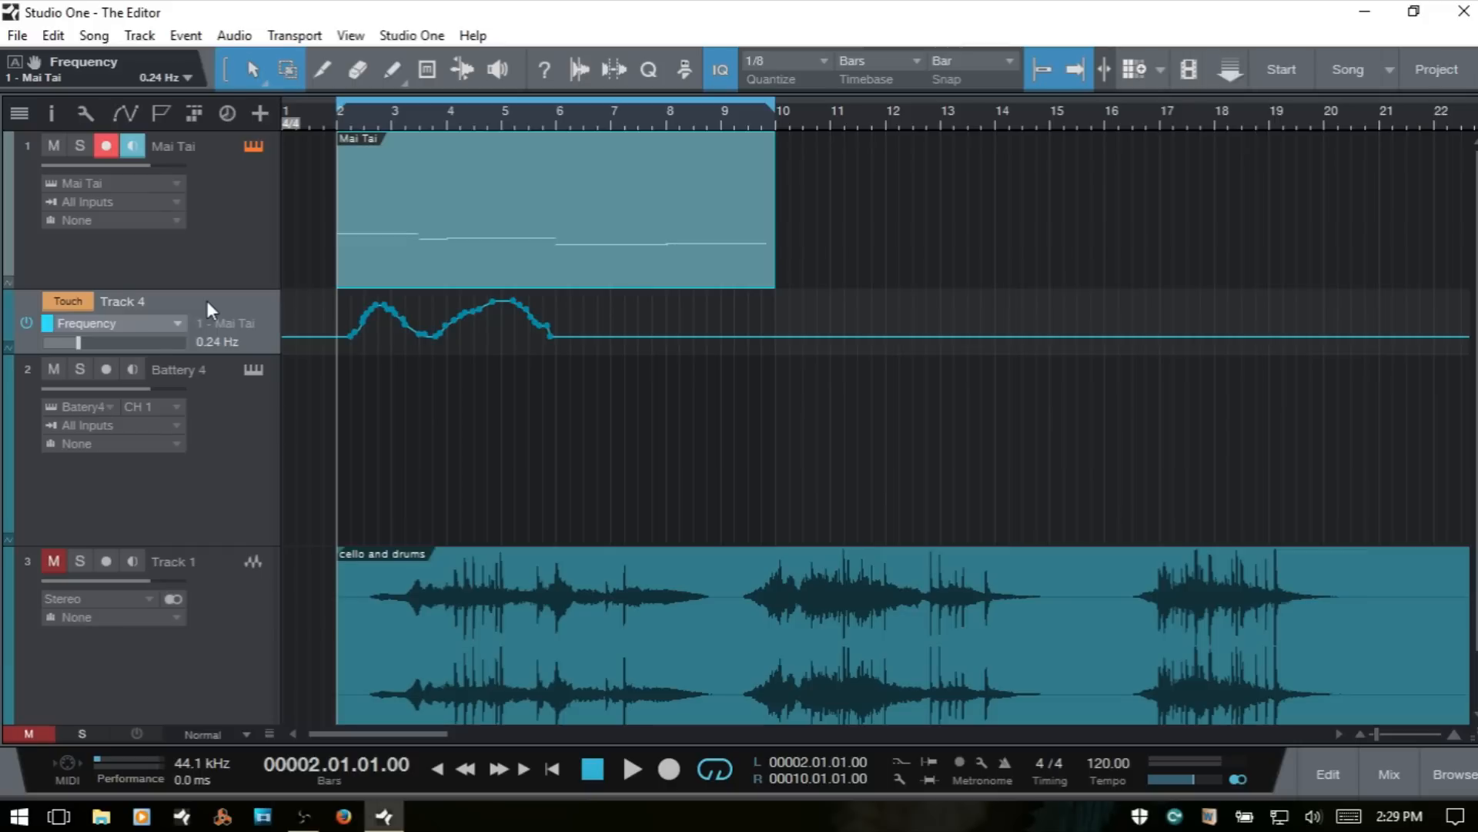
{"action": "key", "text": "Delete"}
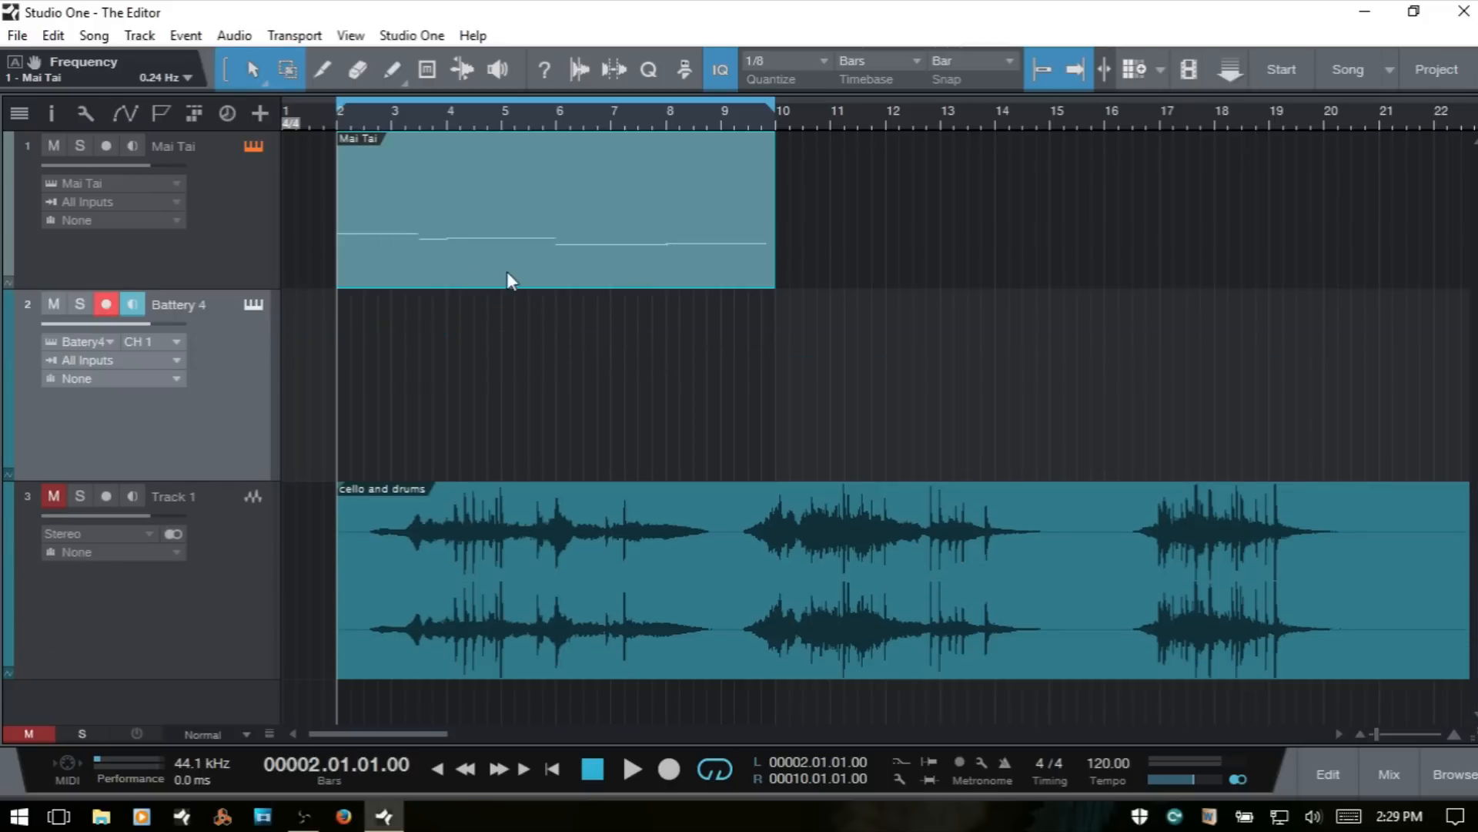
Open the Mai Tai part in the music editor at bar 2, then hide and reshow its velocity lane.
{"action": "double_click", "coordinate": [542, 252]}
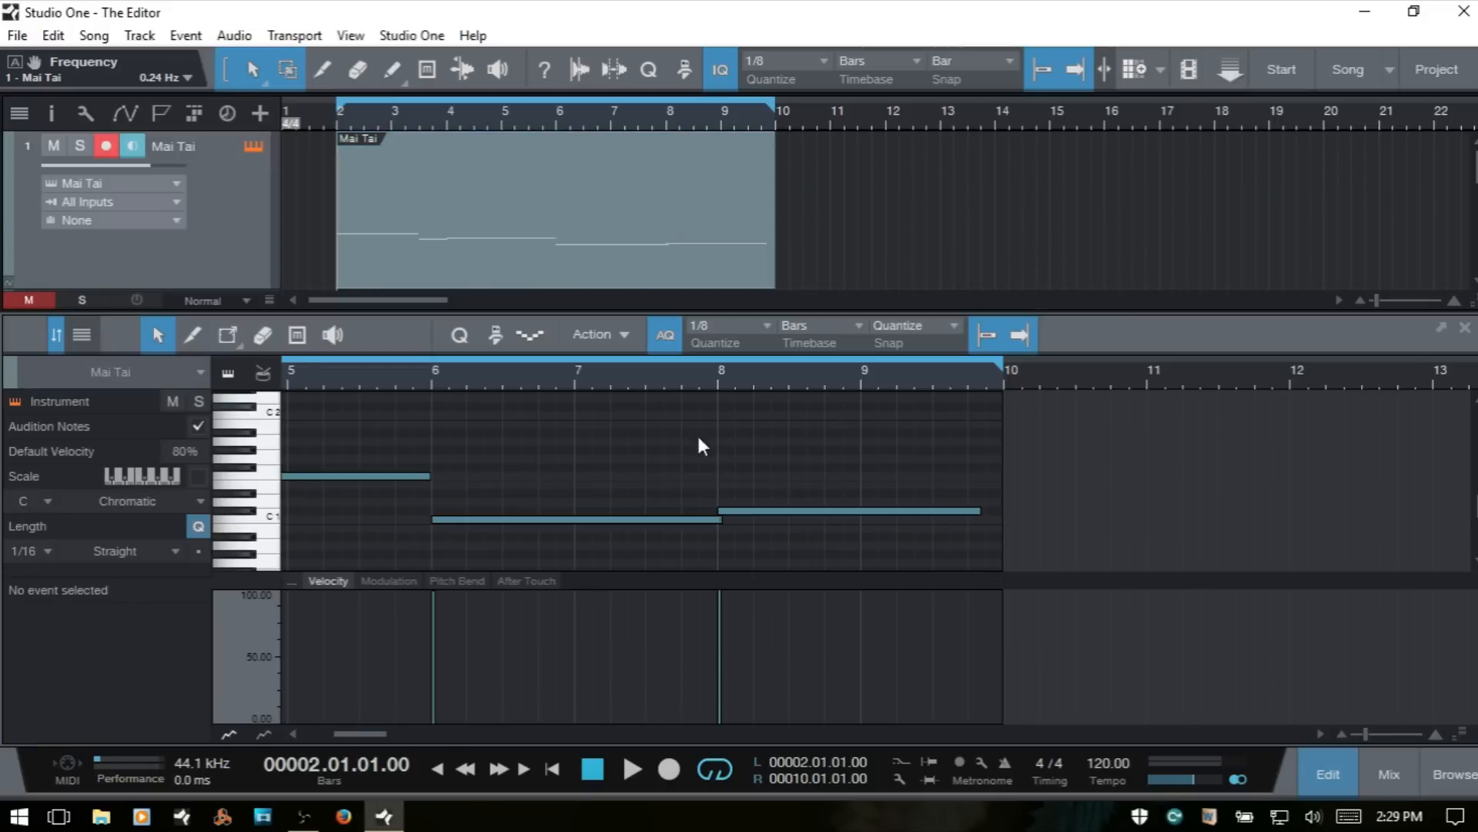
{"action": "left_click_drag", "start_coordinate": [367, 733], "coordinate": [346, 736]}
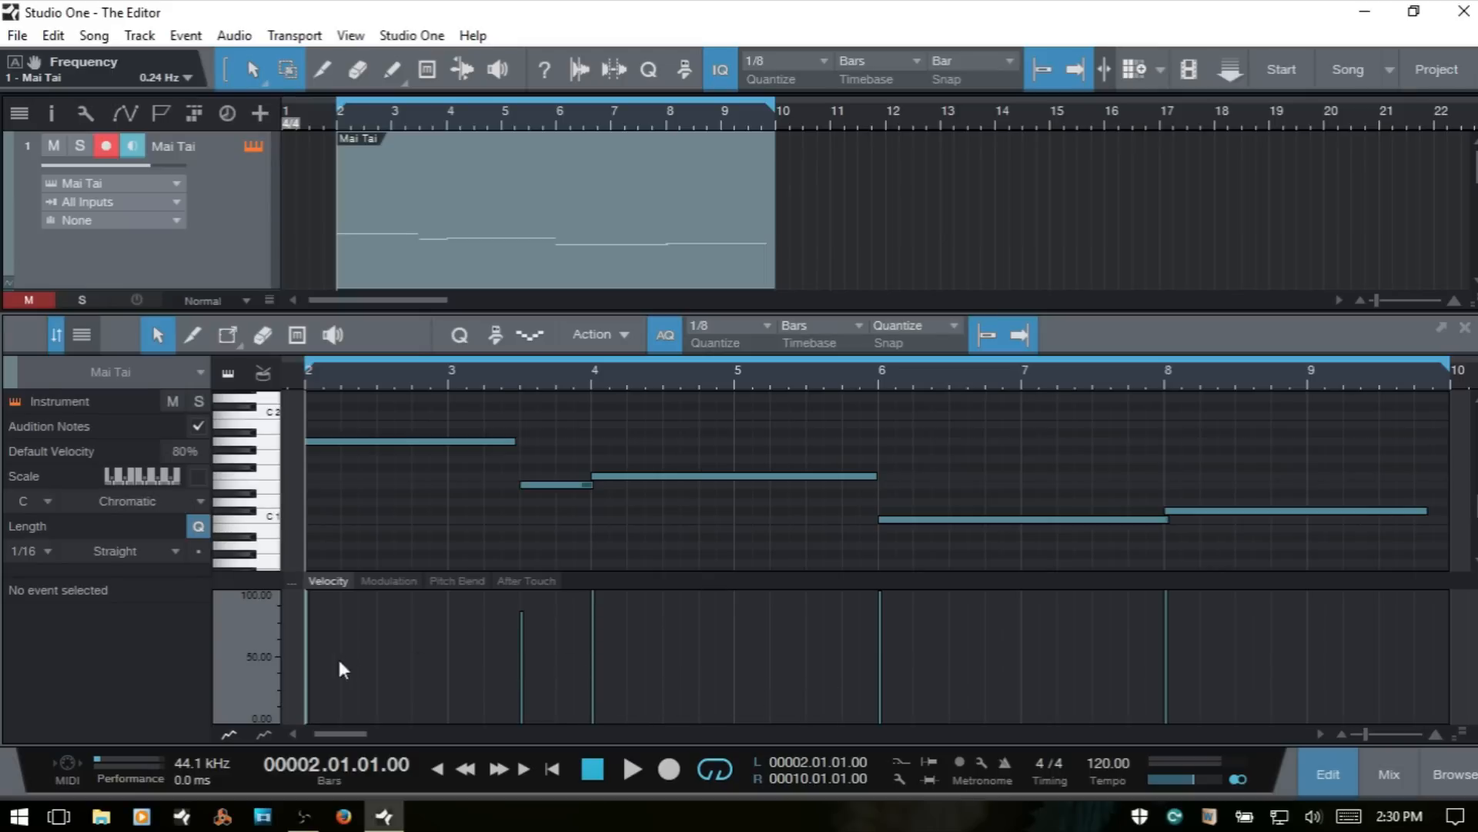
{"action": "left_click", "coordinate": [229, 736]}
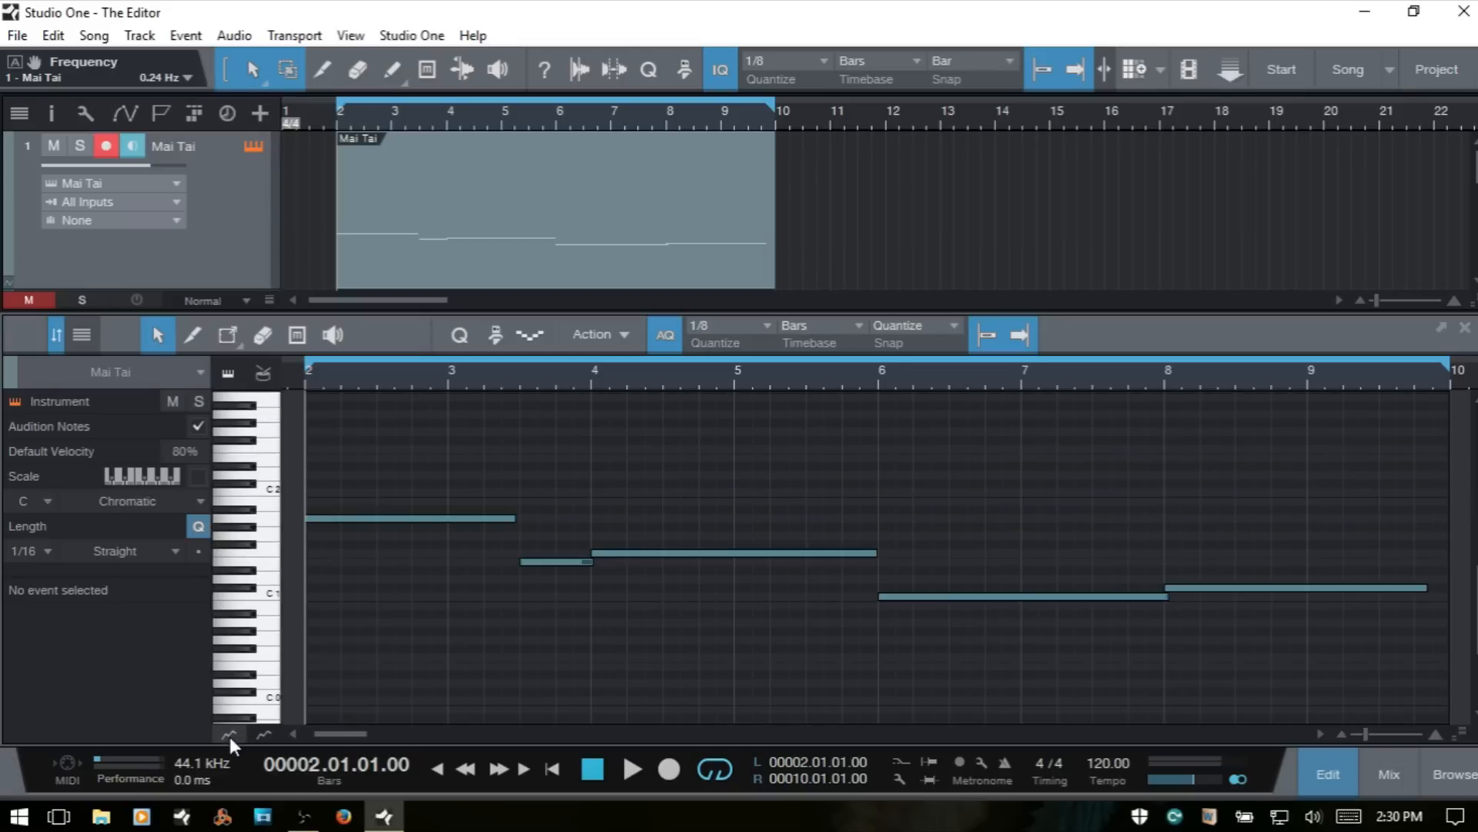
{"action": "left_click", "coordinate": [229, 736]}
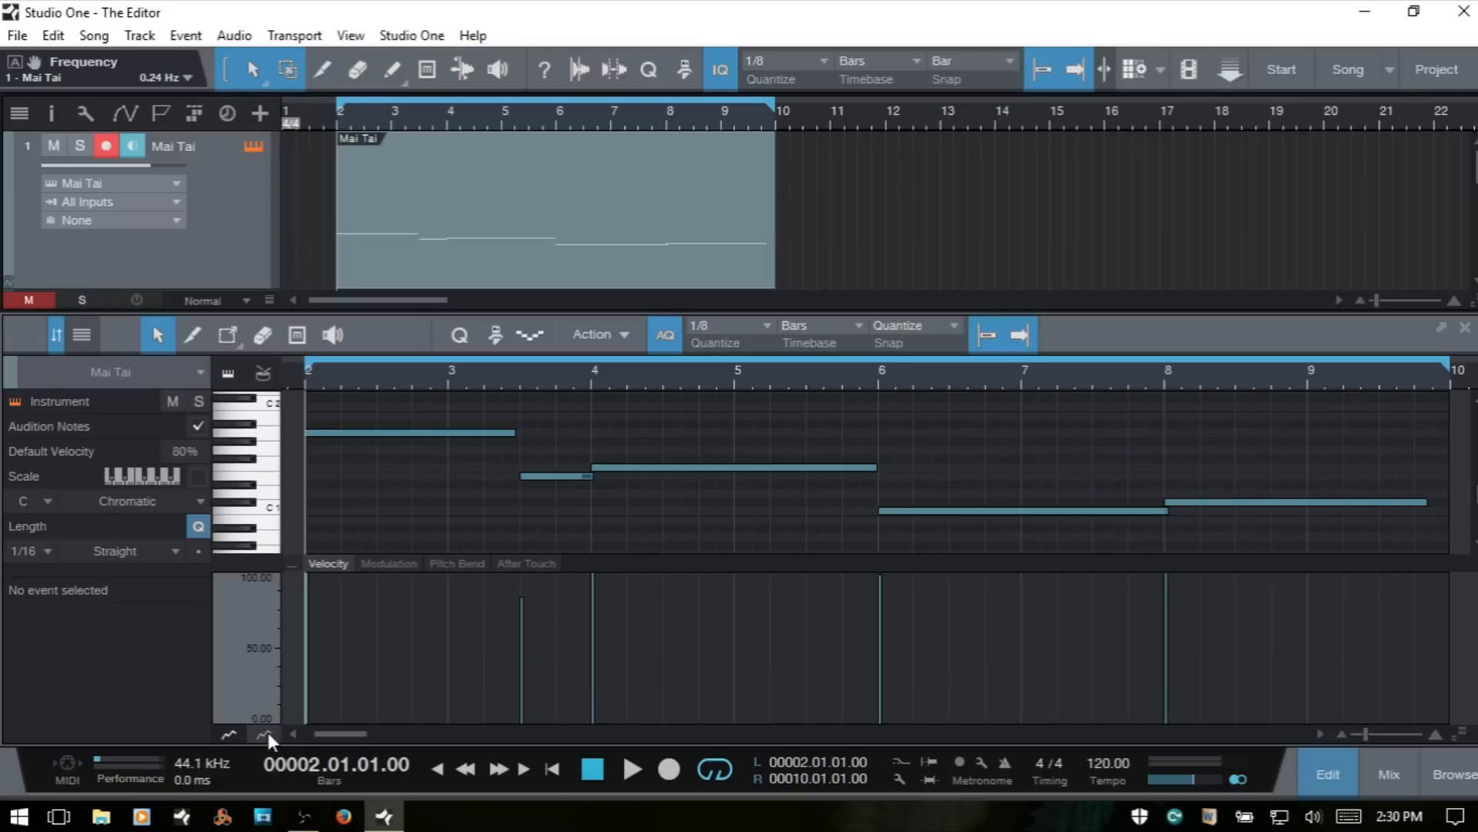
Show a second controller lane below the notes and enlarge the lower lane.
{"action": "left_click", "coordinate": [266, 734]}
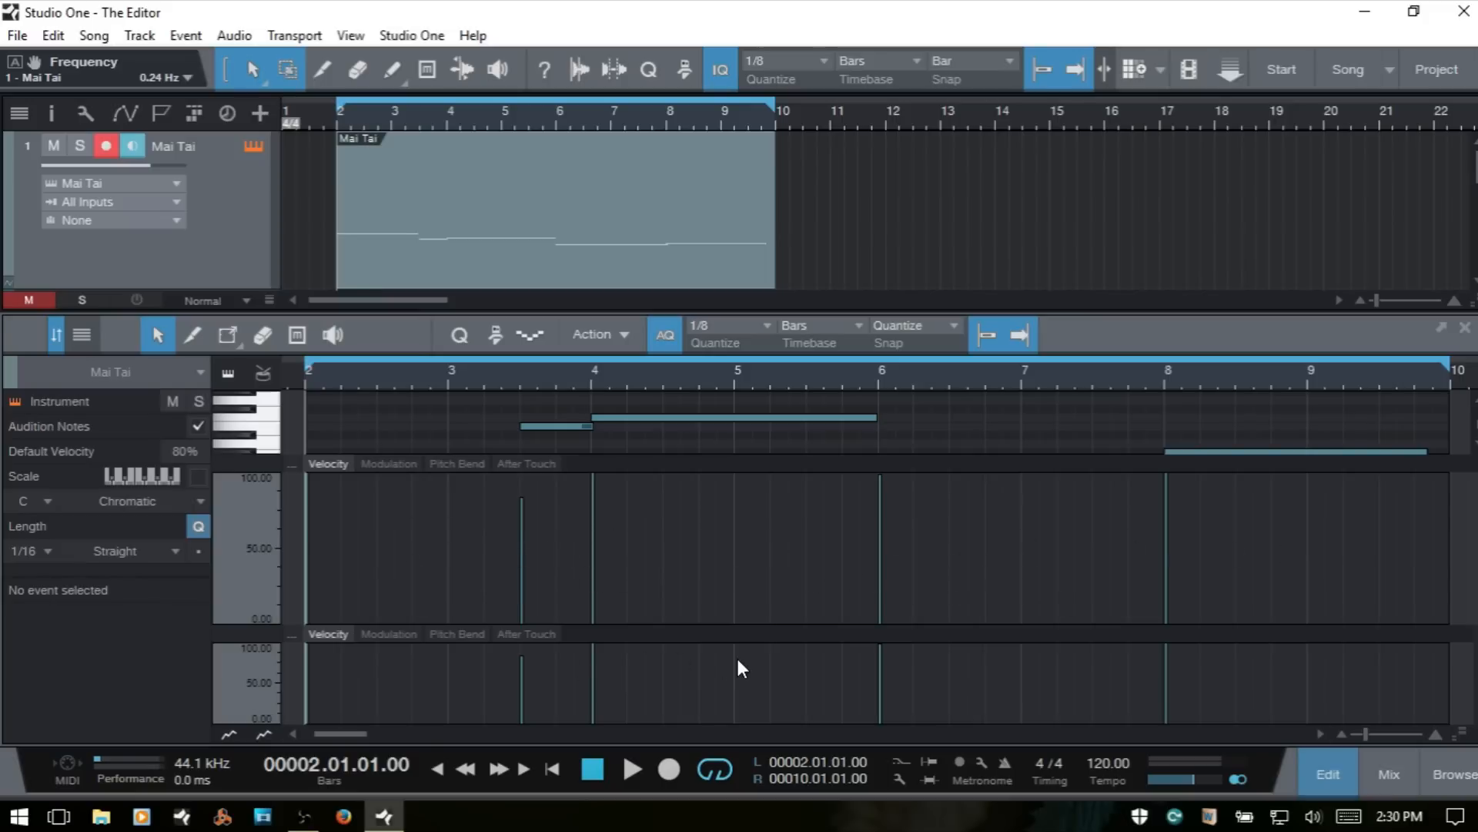
{"action": "left_click_drag", "start_coordinate": [819, 631], "coordinate": [821, 602]}
{"action": "left_click_drag", "start_coordinate": [821, 602], "coordinate": [814, 608]}
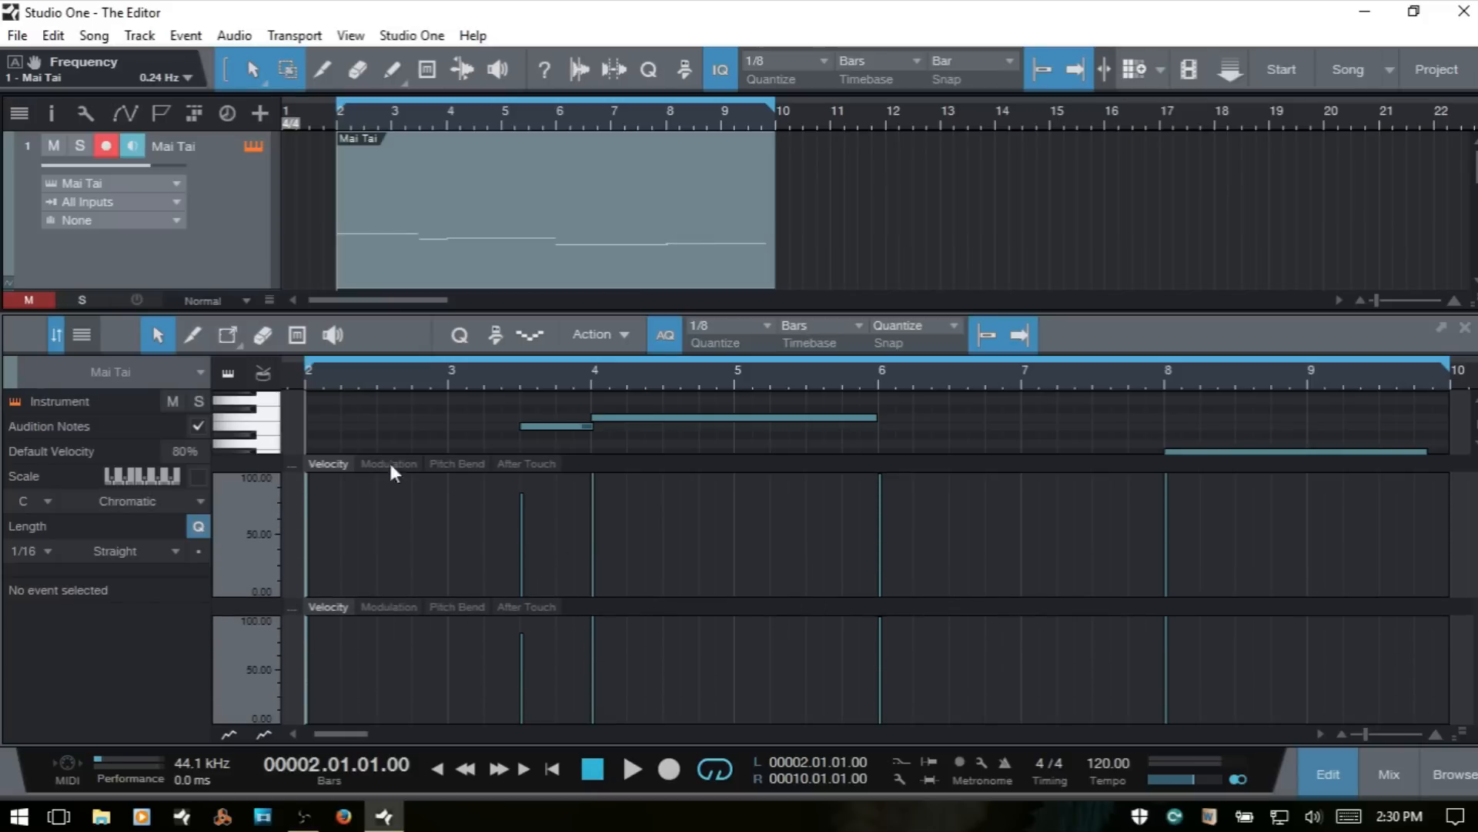
Hide the second controller lane and view the remaining lane's Pitch Bend, Velocity, Modulation and After Touch data.
{"action": "left_click", "coordinate": [458, 465]}
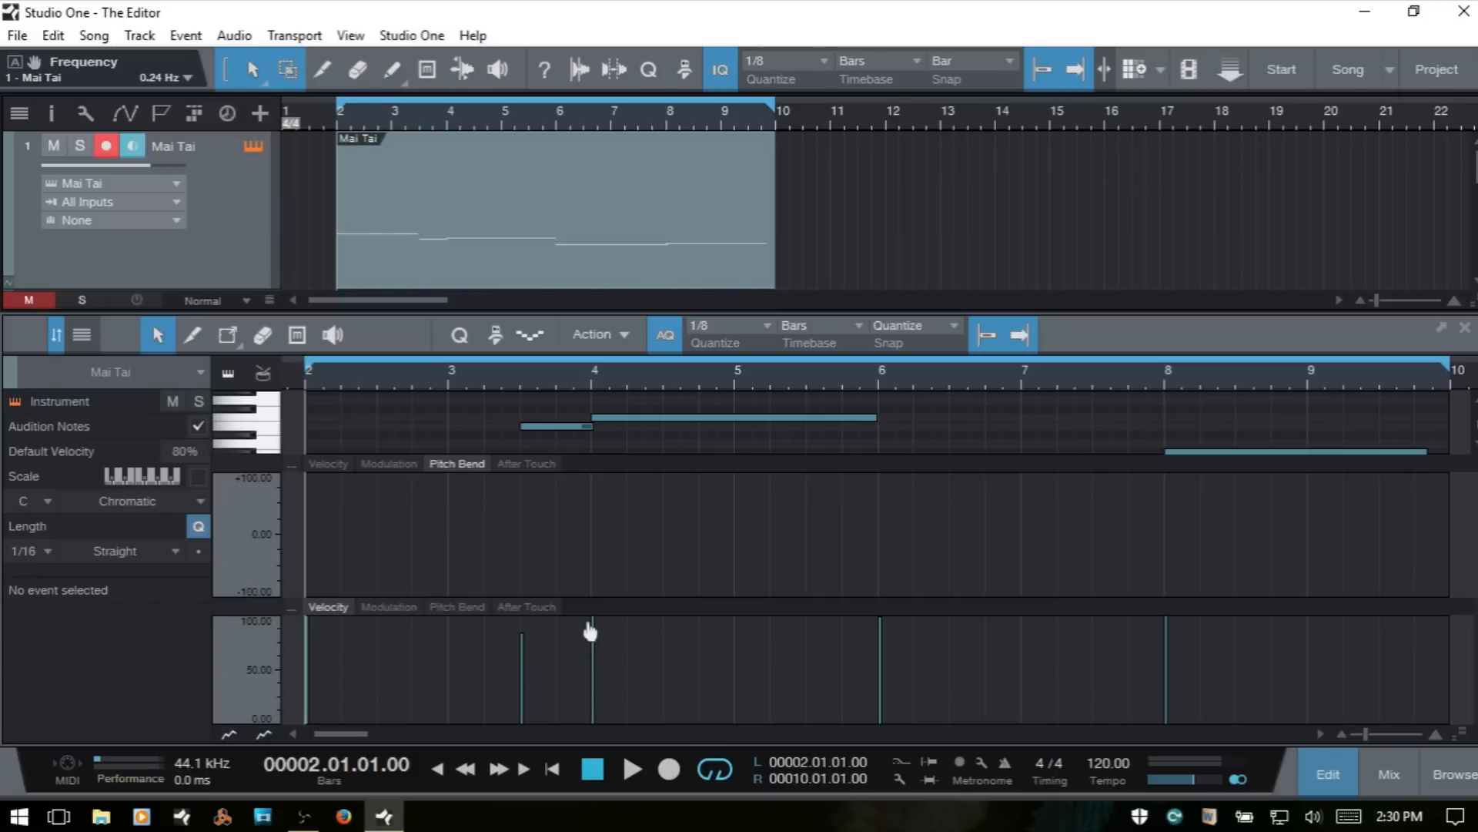
{"action": "left_click", "coordinate": [264, 734]}
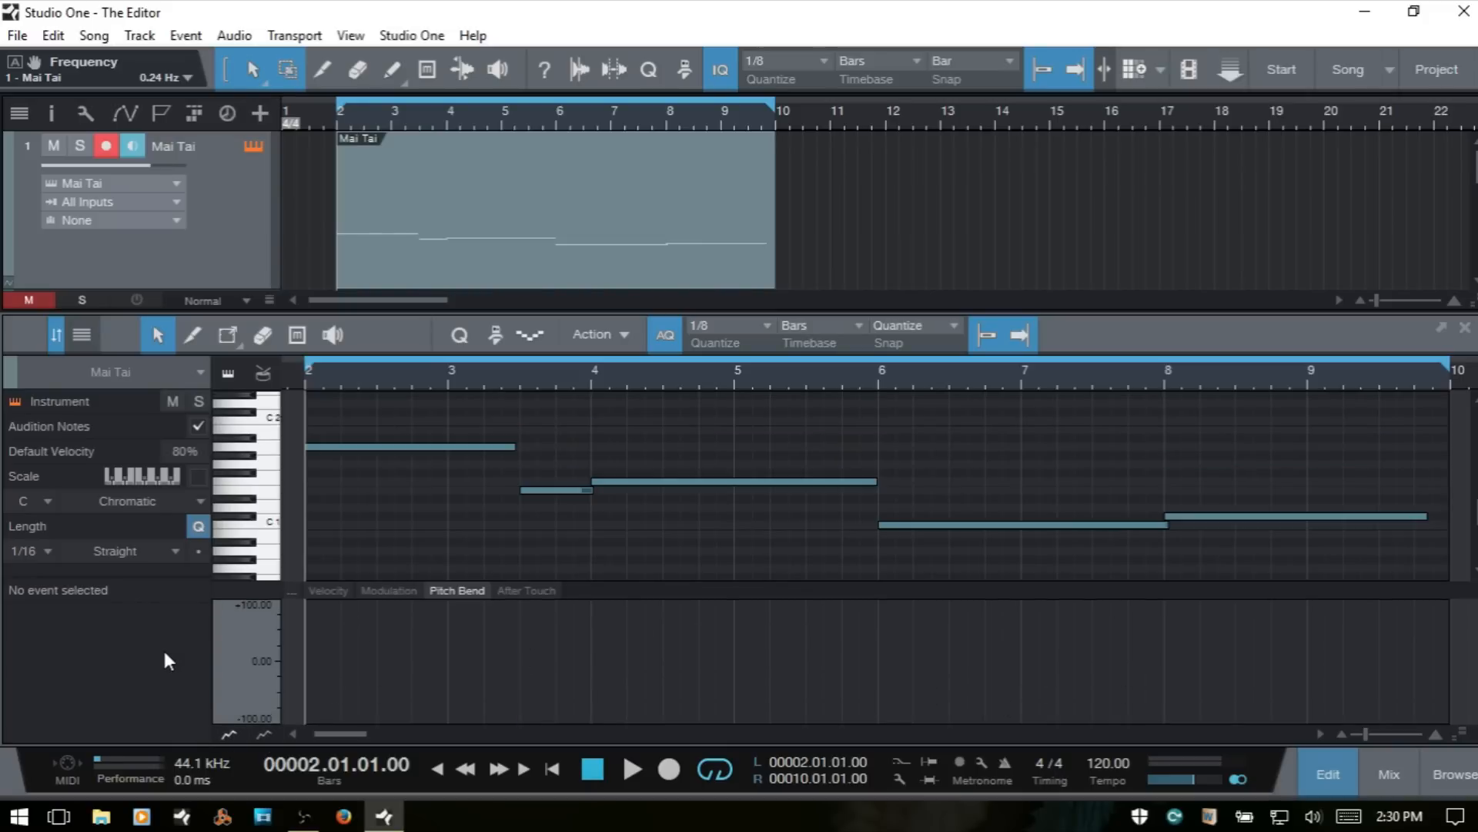
{"action": "left_click", "coordinate": [328, 590]}
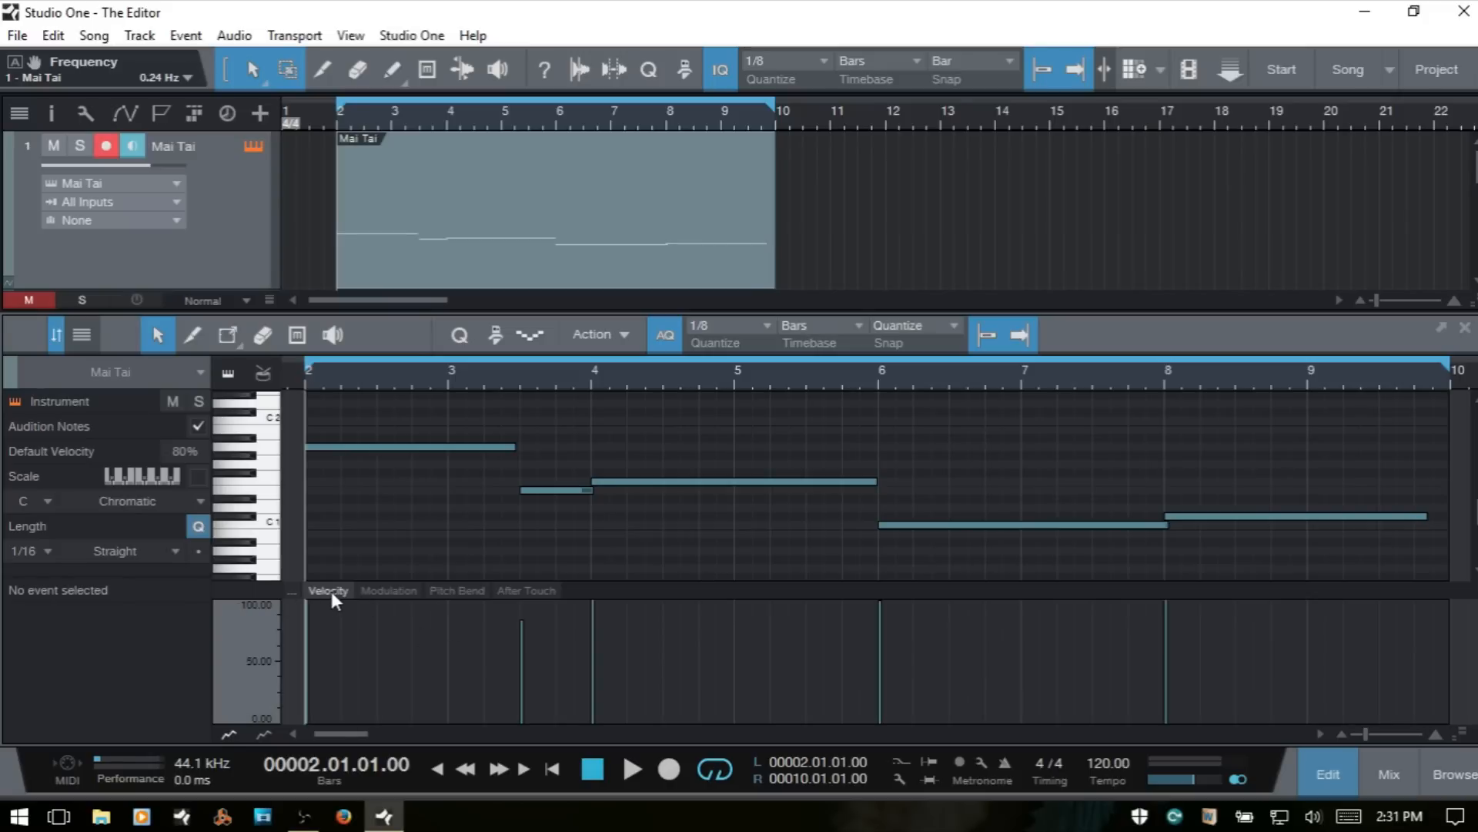
{"action": "left_click", "coordinate": [390, 590]}
{"action": "left_click", "coordinate": [463, 591]}
{"action": "left_click", "coordinate": [528, 590]}
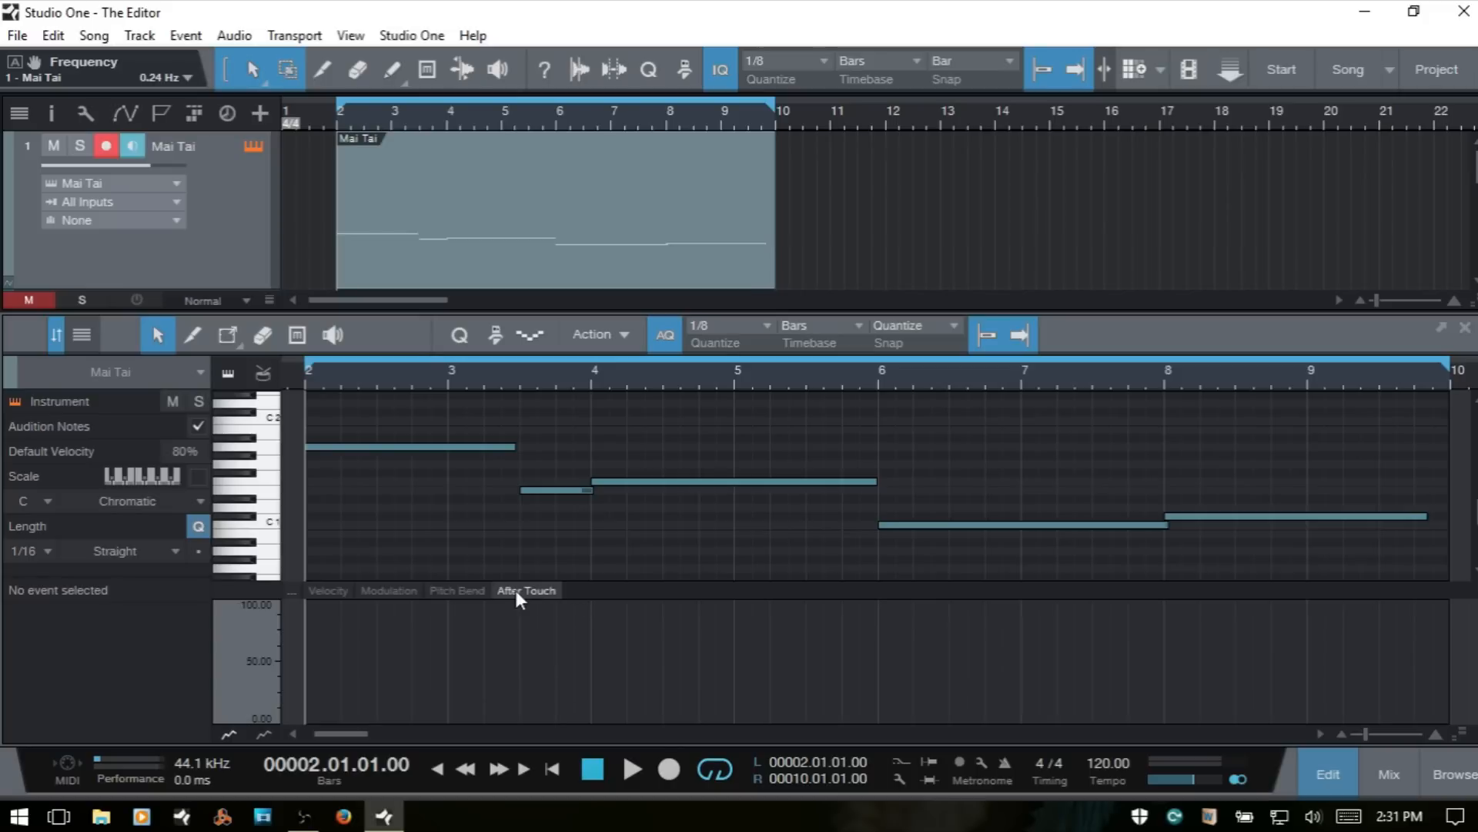
Review the automation parameters that can be added to the lane without changing them, and switch the lane back to Velocity.
{"action": "right_click", "coordinate": [518, 593]}
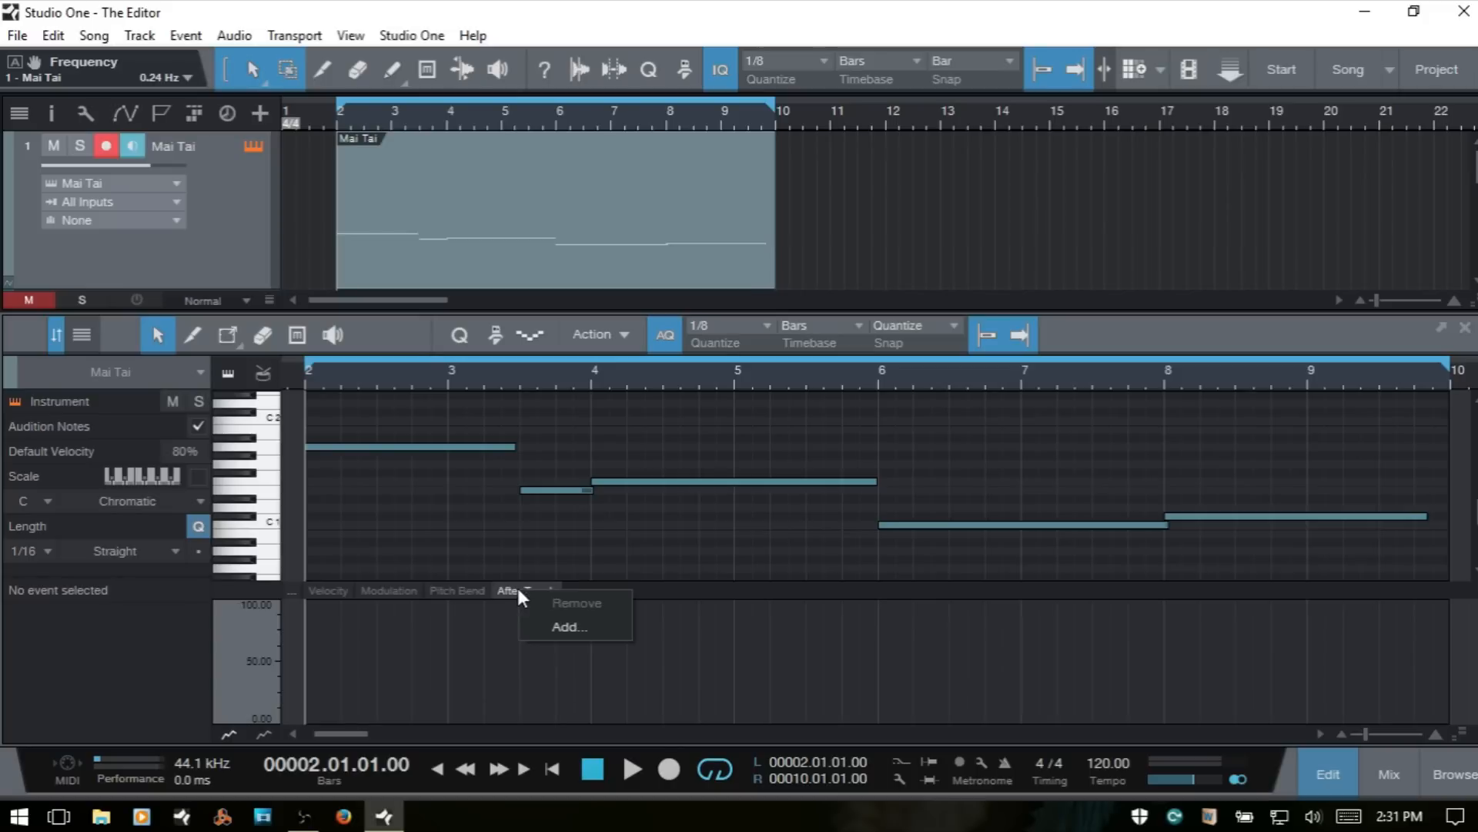
{"action": "left_click", "coordinate": [576, 627]}
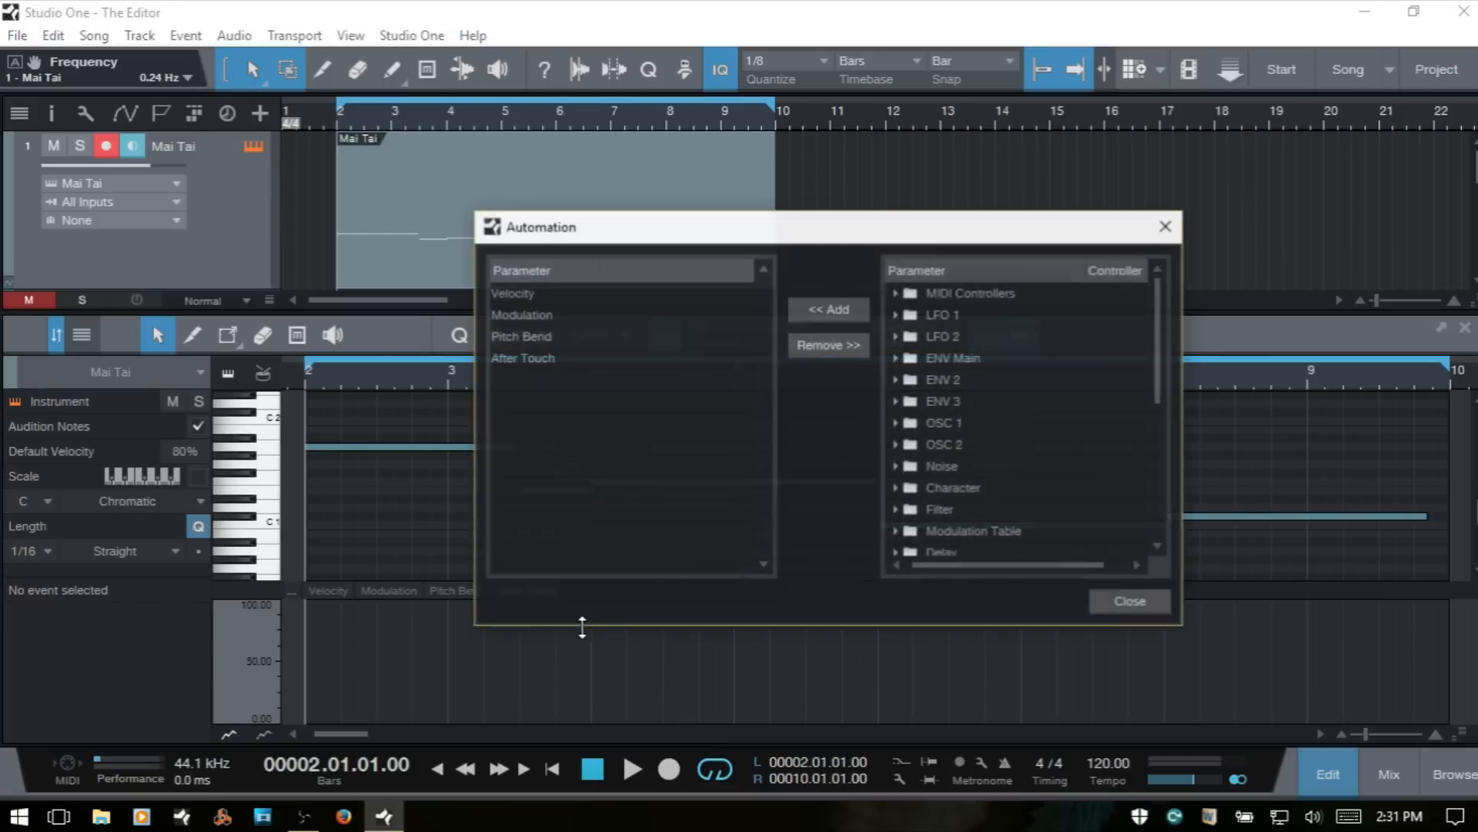
{"action": "left_click", "coordinate": [1135, 603]}
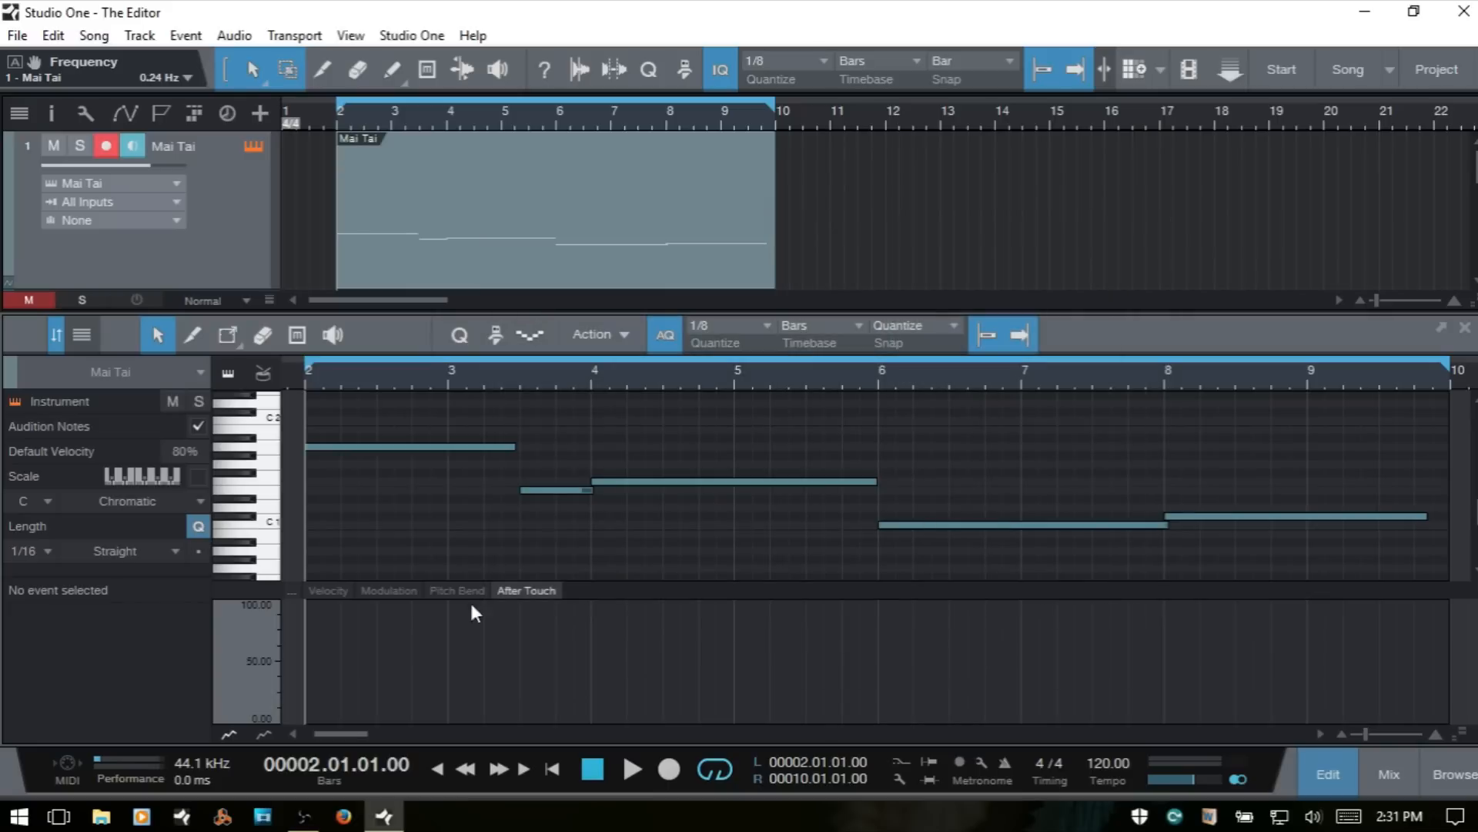
{"action": "left_click", "coordinate": [290, 592]}
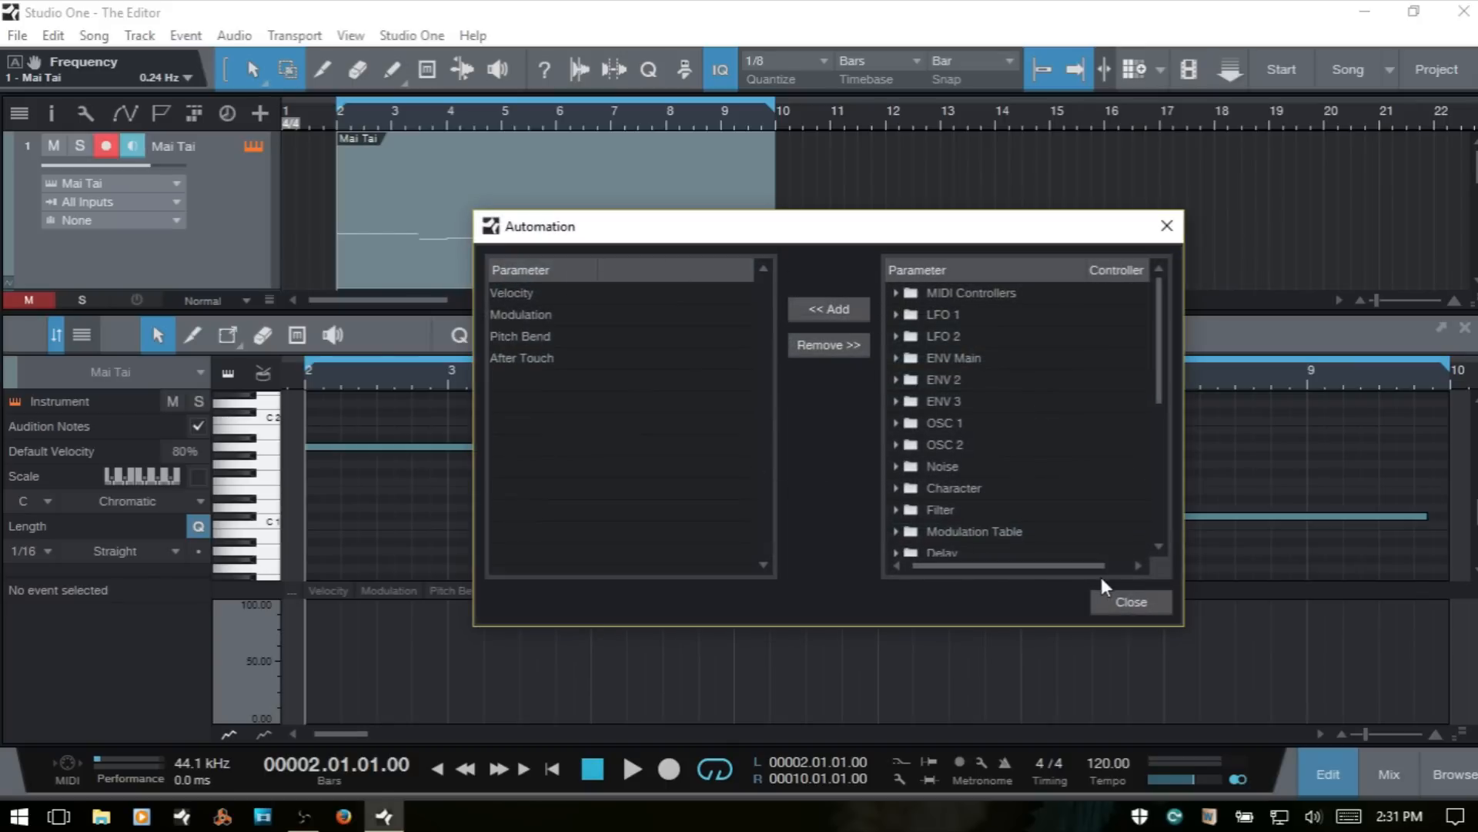
{"action": "left_click", "coordinate": [1131, 602]}
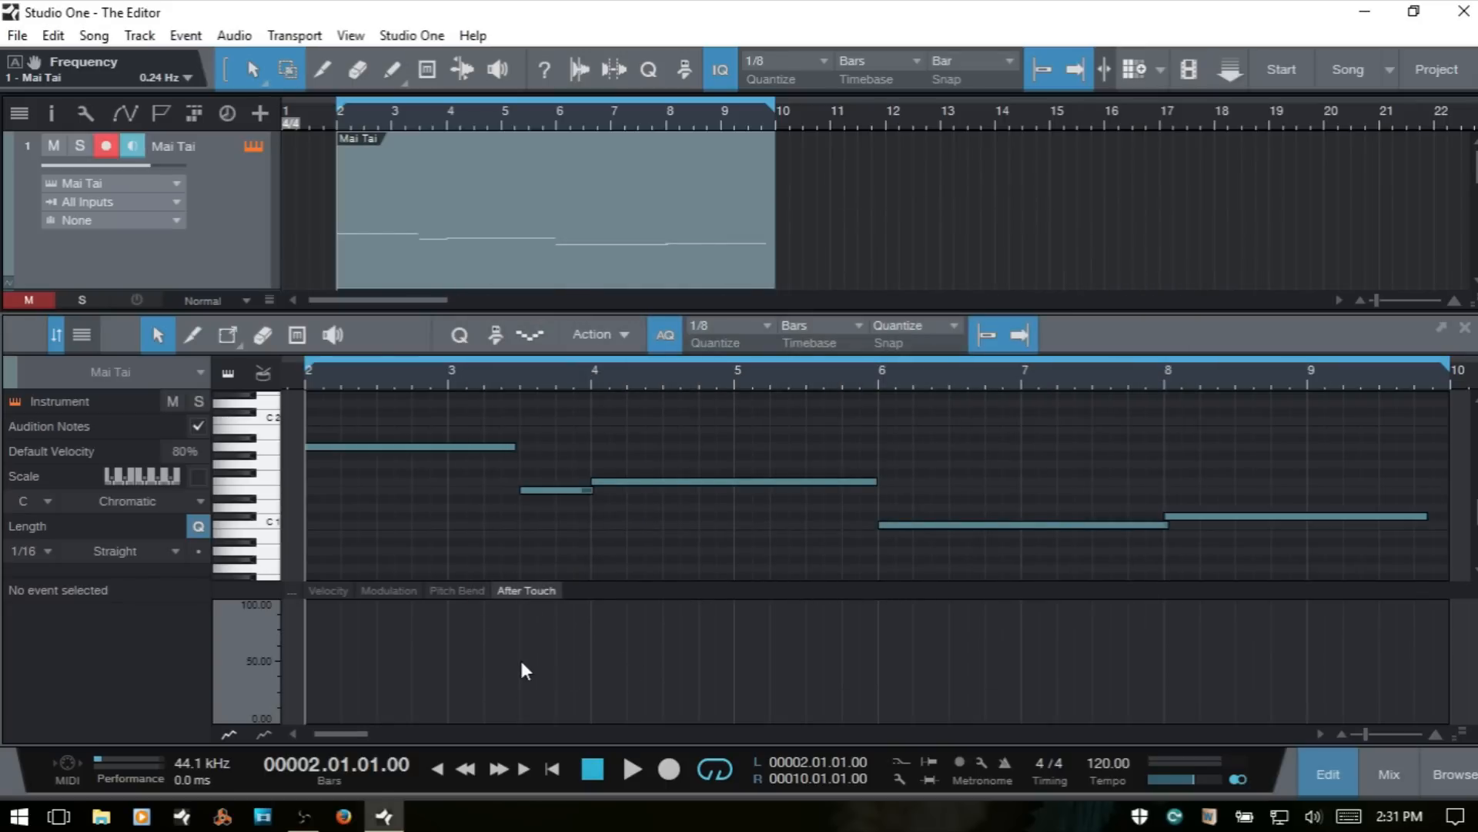
{"action": "left_click", "coordinate": [324, 593]}
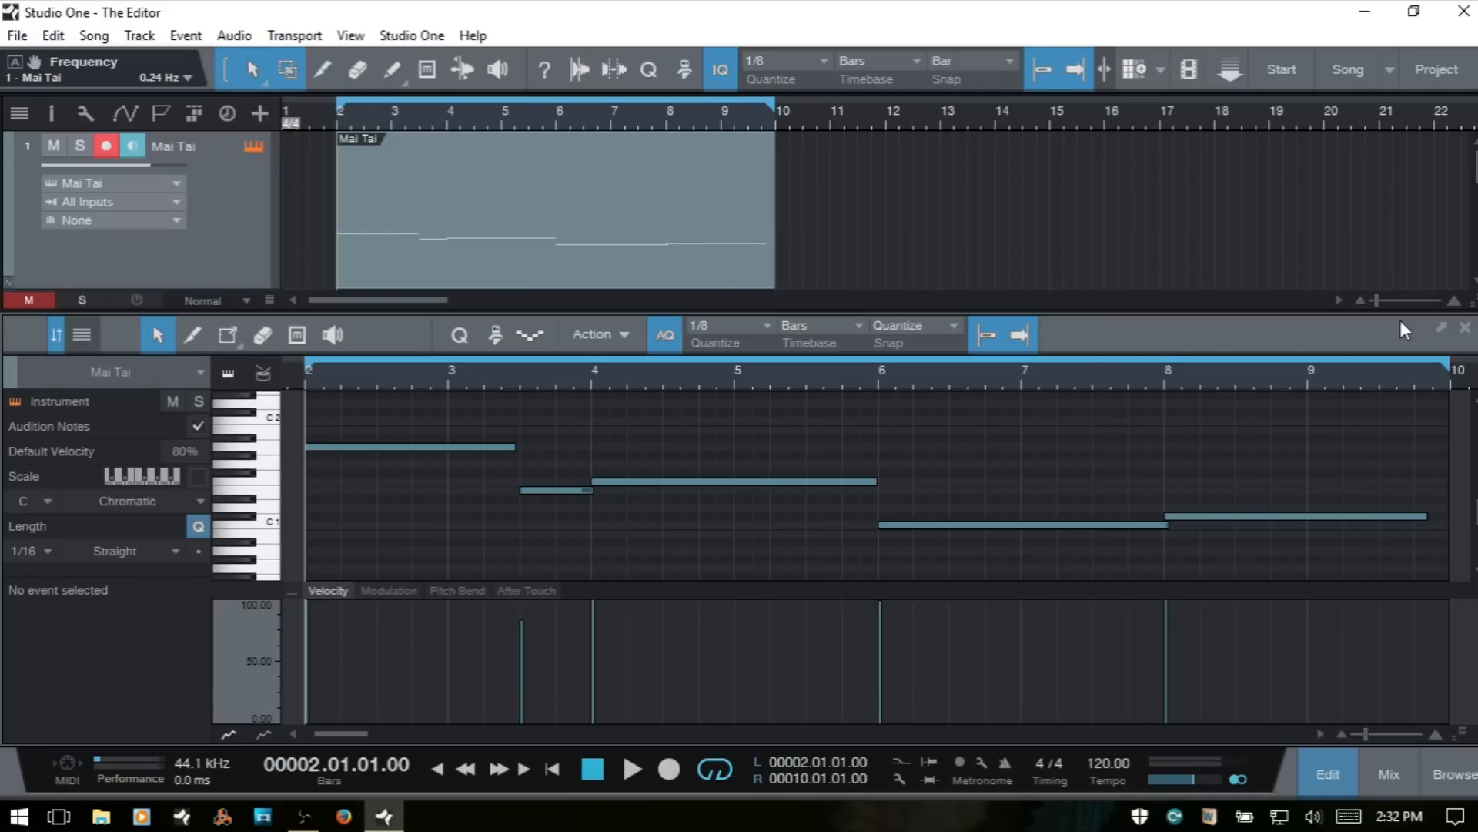
Detach the music editor into its own maximized window and make the velocity lane taller.
{"action": "left_click", "coordinate": [1443, 332]}
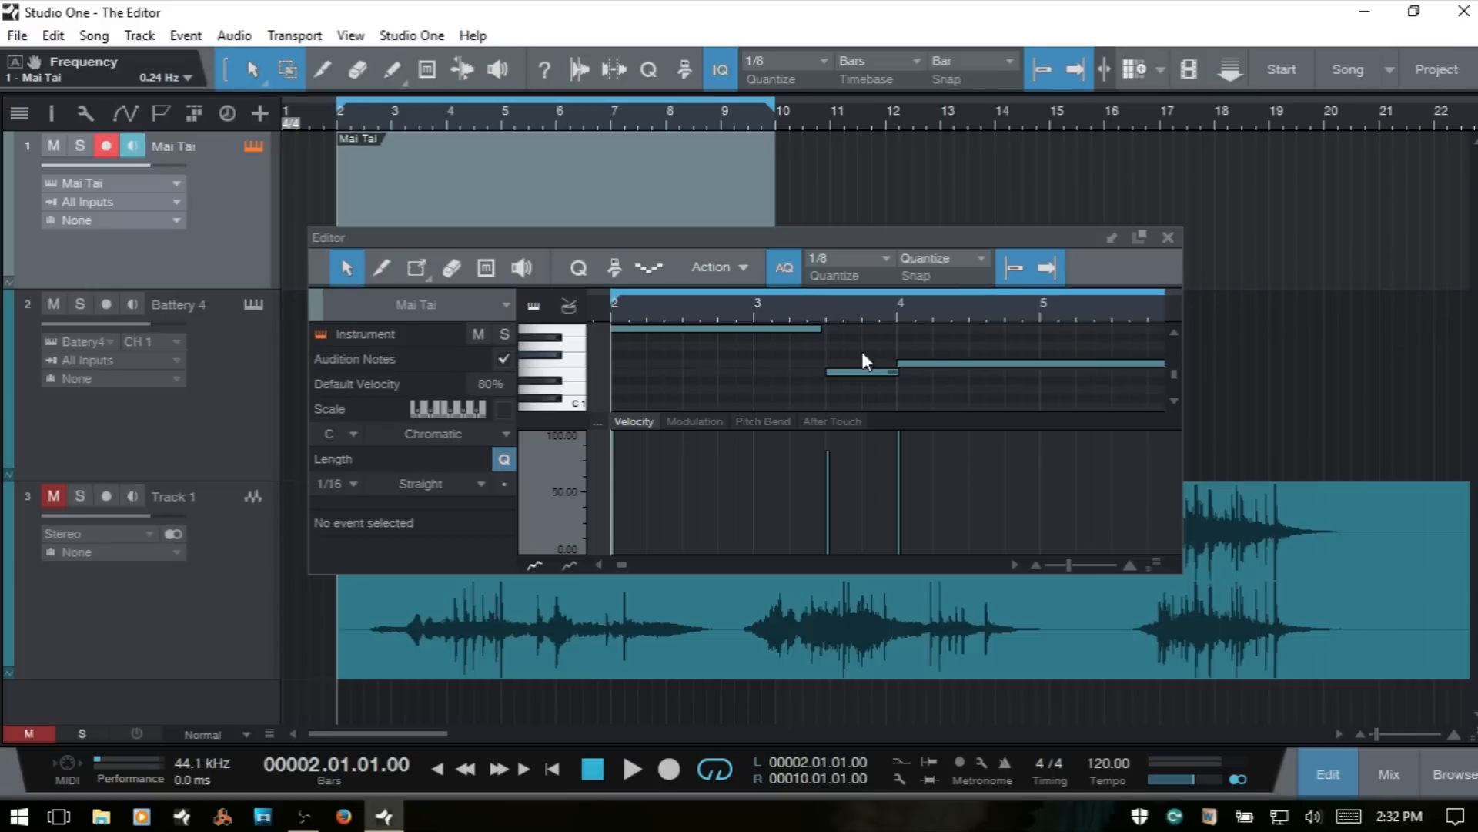
{"action": "left_click", "coordinate": [1141, 240]}
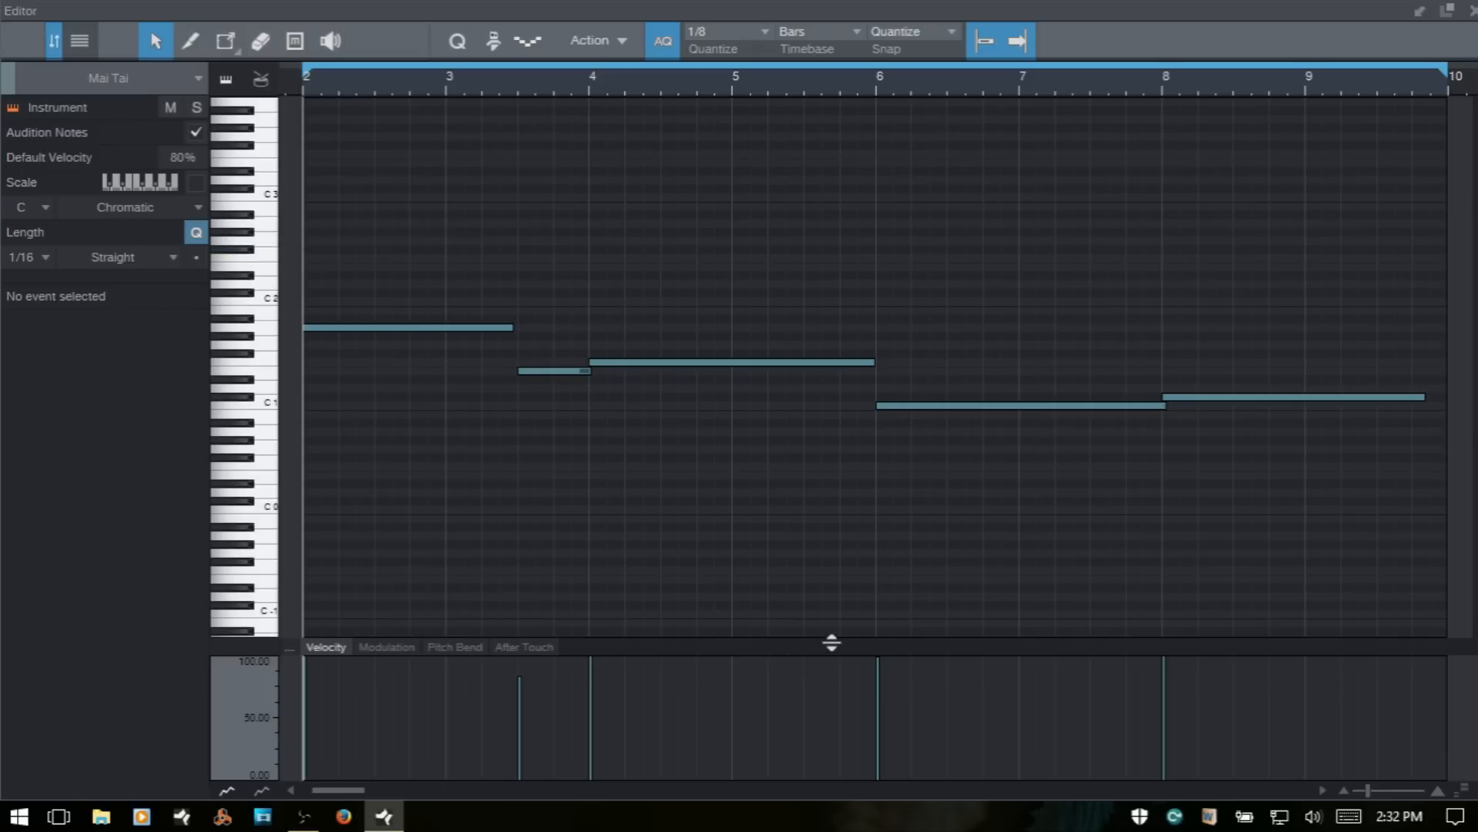
{"action": "left_click_drag", "start_coordinate": [831, 643], "coordinate": [844, 554]}
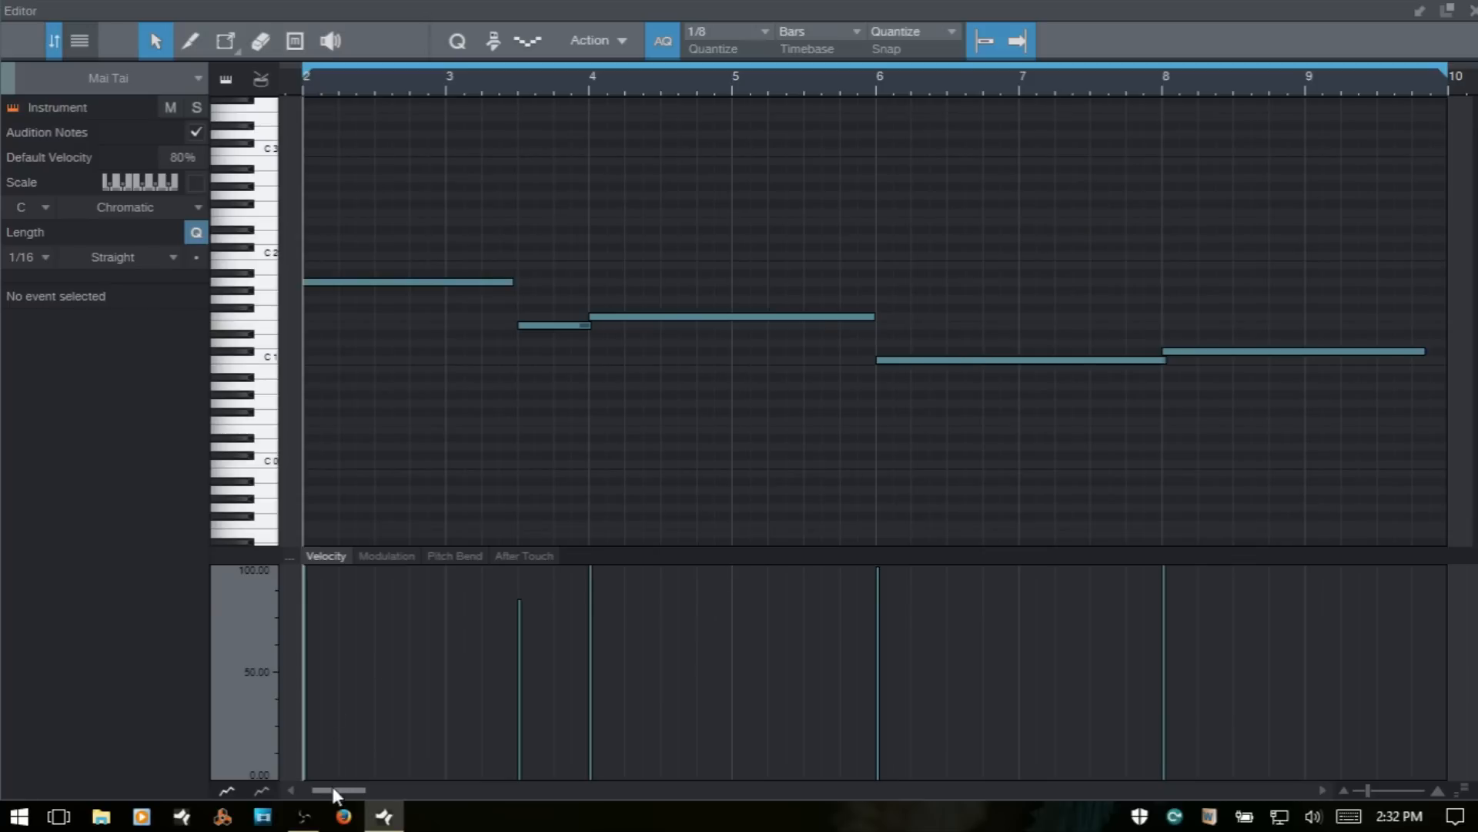
{"action": "left_click_drag", "start_coordinate": [345, 792], "coordinate": [345, 793]}
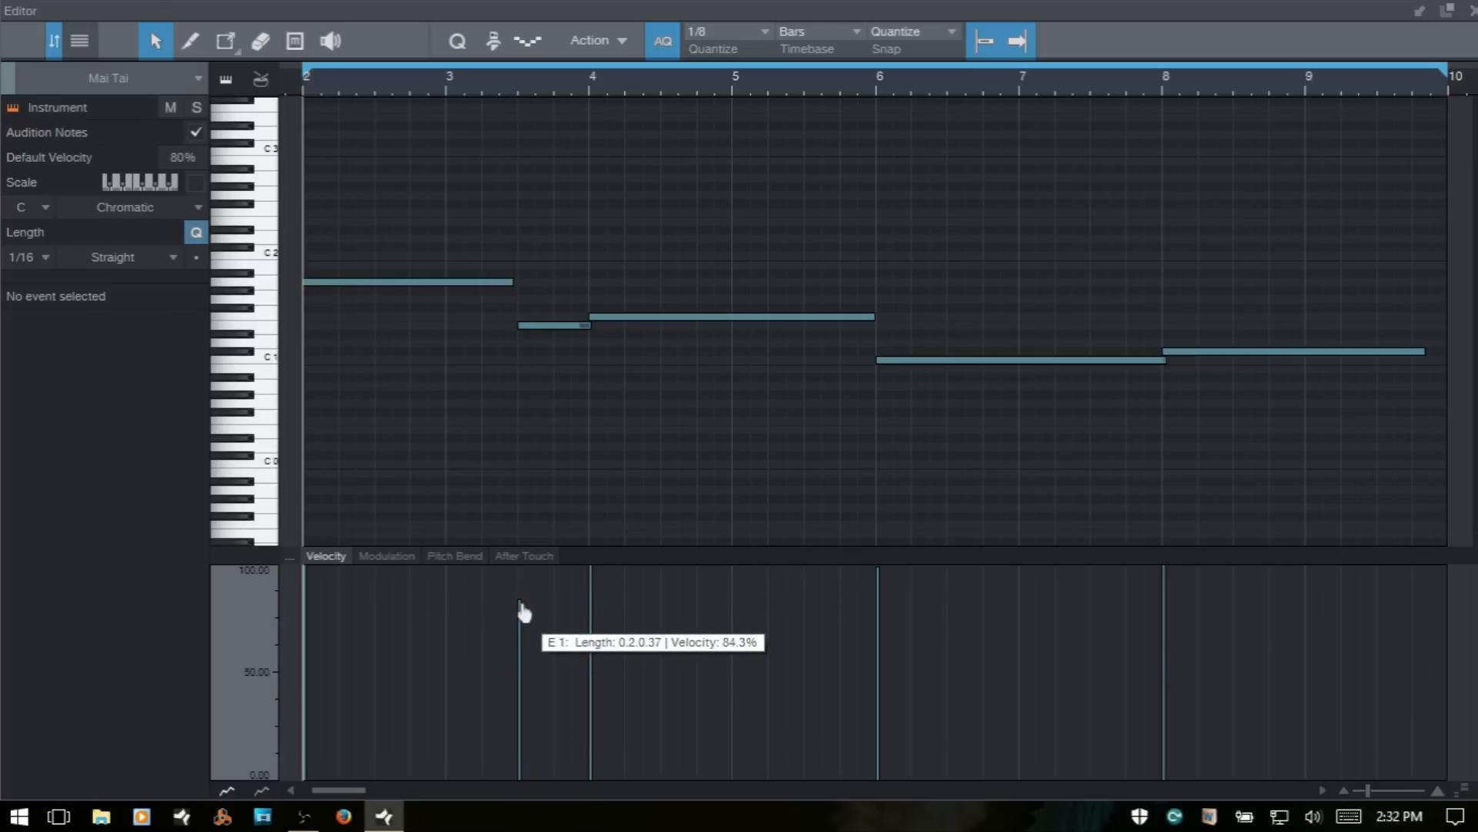
Lower the velocity of the short E 1 note just before bar 4 to about 81%.
{"action": "mouse_move", "coordinate": [523, 612]}
{"action": "left_mouse_down"}
{"action": "mouse_move", "coordinate": [526, 730]}
{"action": "mouse_move", "coordinate": [524, 580]}
{"action": "mouse_move", "coordinate": [526, 656]}
{"action": "mouse_move", "coordinate": [515, 604]}
{"action": "left_mouse_up"}
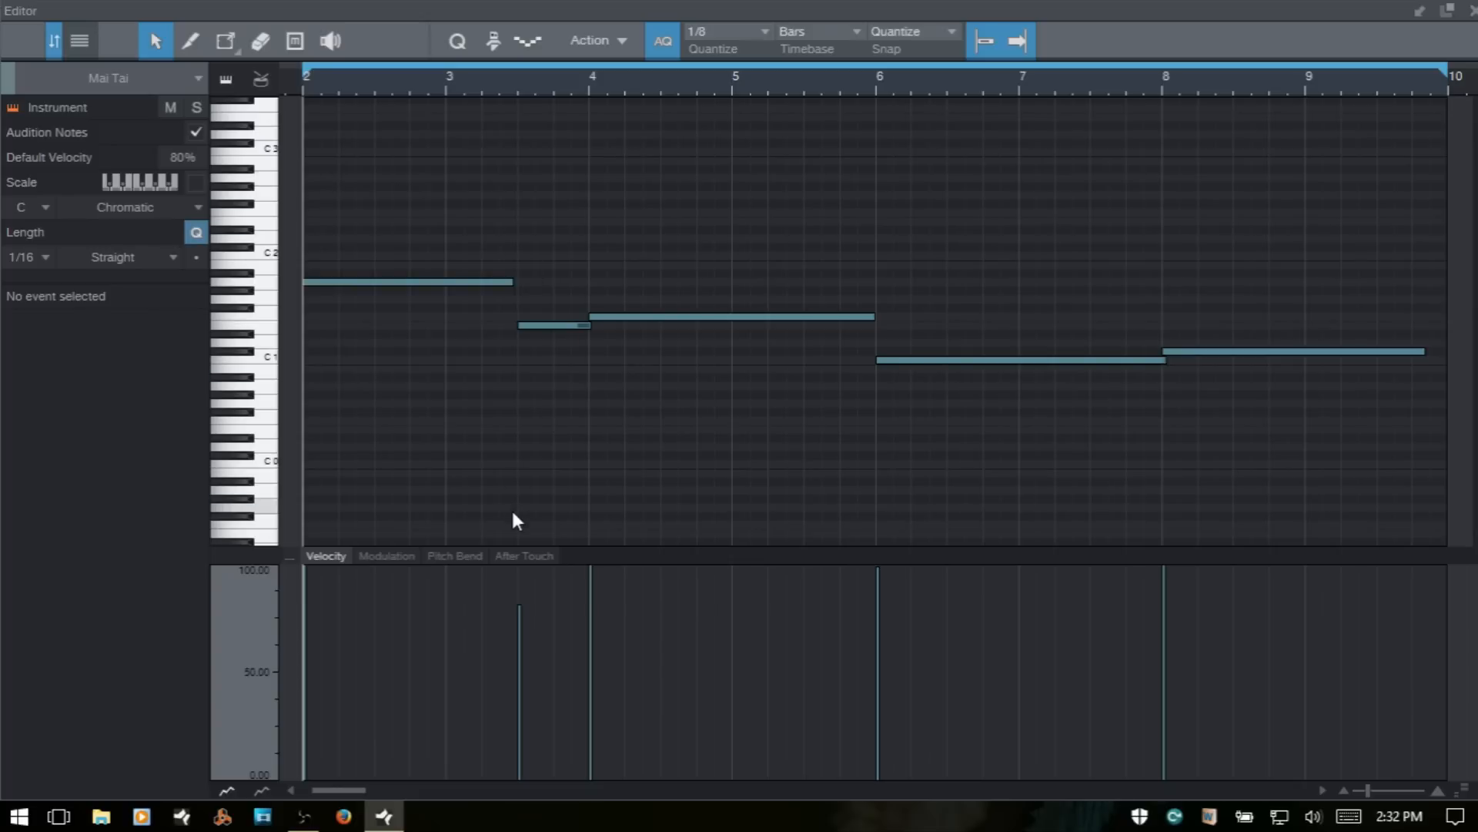
{"action": "mouse_move", "coordinate": [522, 612]}
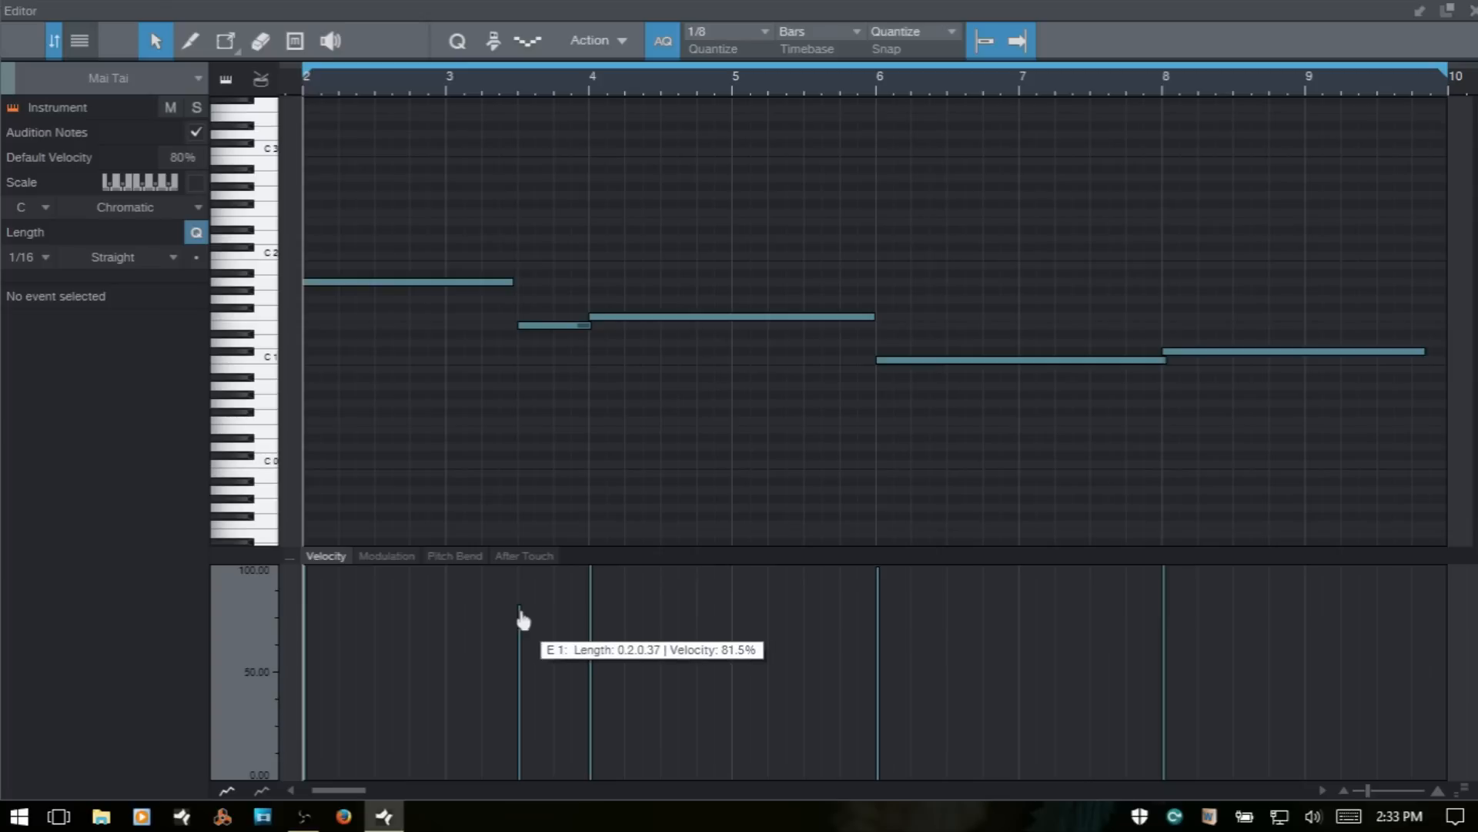
{"action": "mouse_move", "coordinate": [521, 614]}
{"action": "left_mouse_down"}
{"action": "mouse_move", "coordinate": [525, 704]}
{"action": "mouse_move", "coordinate": [524, 622]}
{"action": "left_mouse_up"}
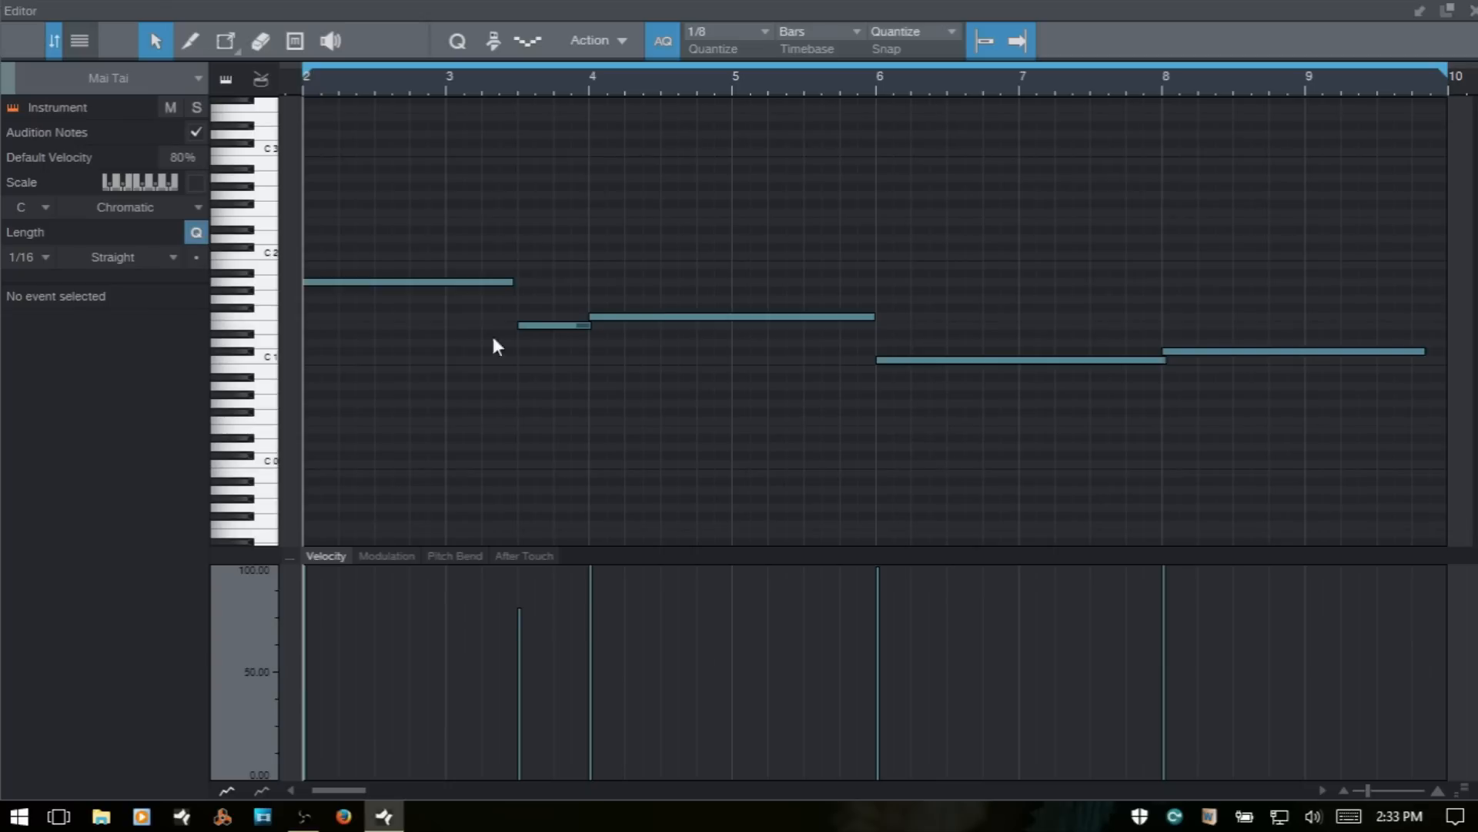
Select all the notes in the part, adjust their velocities together from the E 1 note's bar, and clear the selection.
{"action": "left_click_drag", "start_coordinate": [377, 287], "coordinate": [1424, 454]}
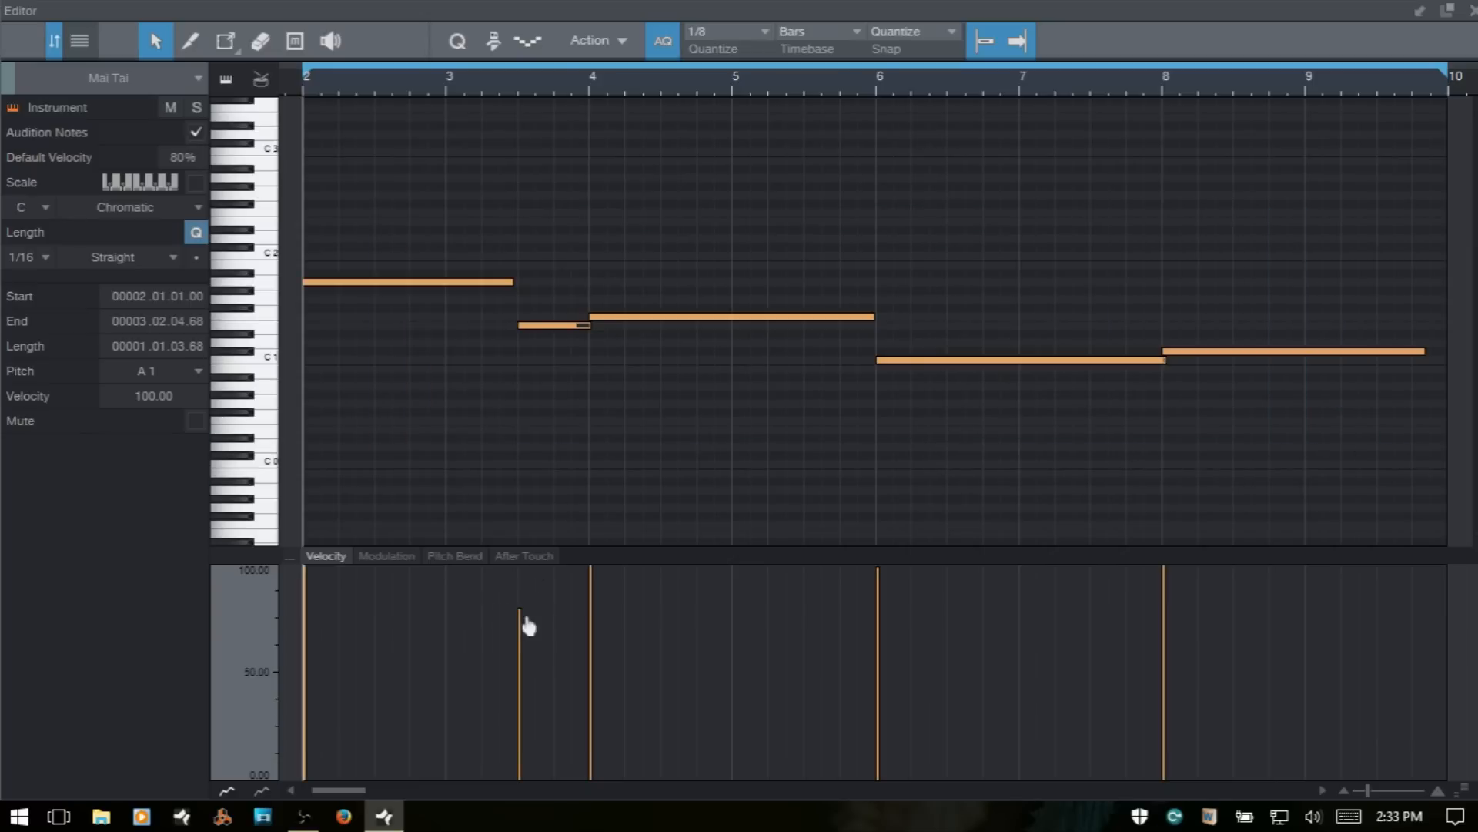
{"action": "mouse_move", "coordinate": [521, 616]}
{"action": "left_mouse_down"}
{"action": "mouse_move", "coordinate": [517, 722]}
{"action": "mouse_move", "coordinate": [525, 620]}
{"action": "left_mouse_up"}
{"action": "left_click", "coordinate": [559, 606]}
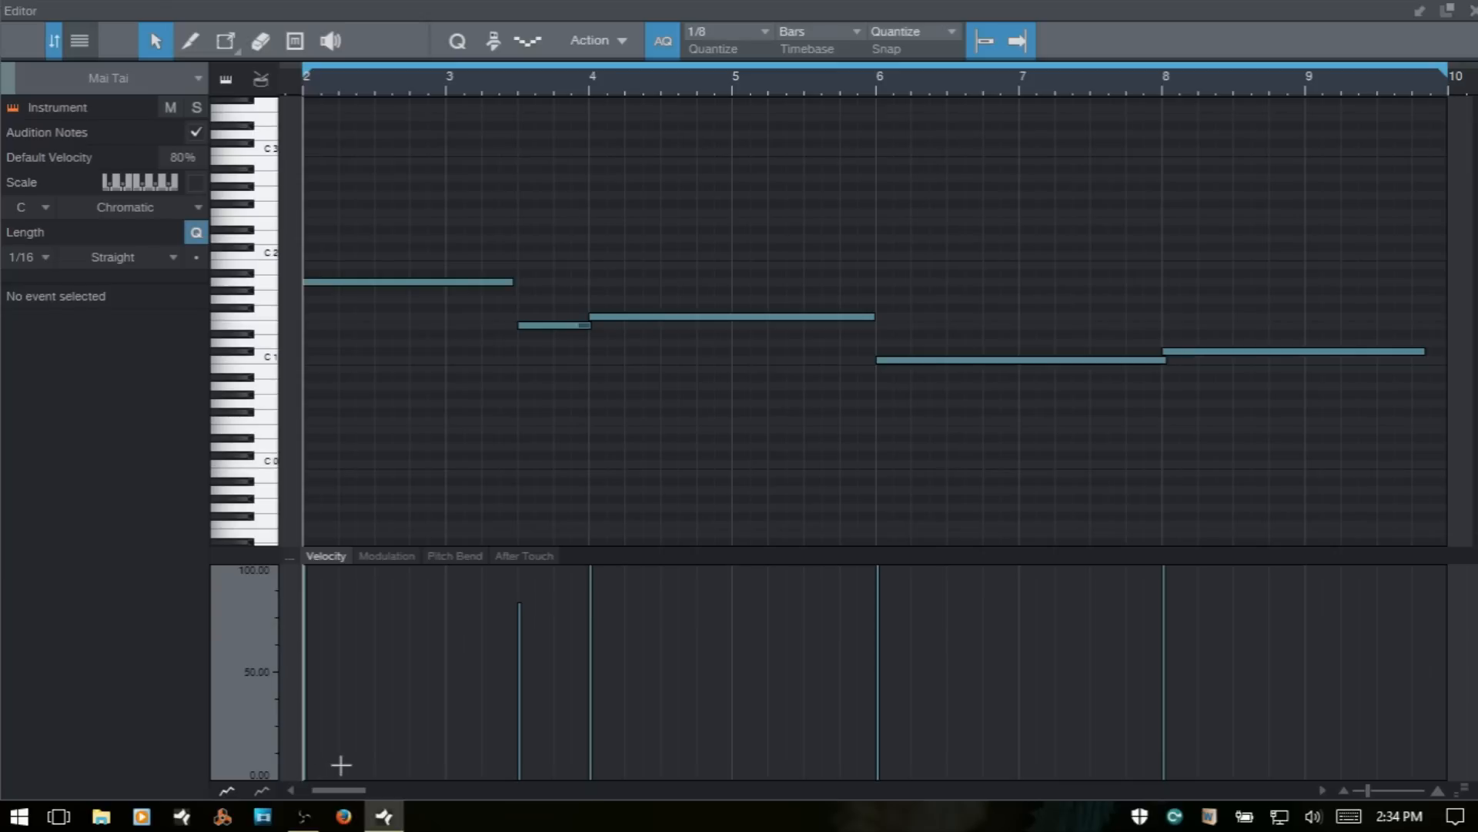
Draw a transform box over the velocity bars from bar 2 to almost bar 10 and try scaling them by its upper edge and corner.
{"action": "left_click_drag", "start_coordinate": [339, 762], "coordinate": [1427, 735]}
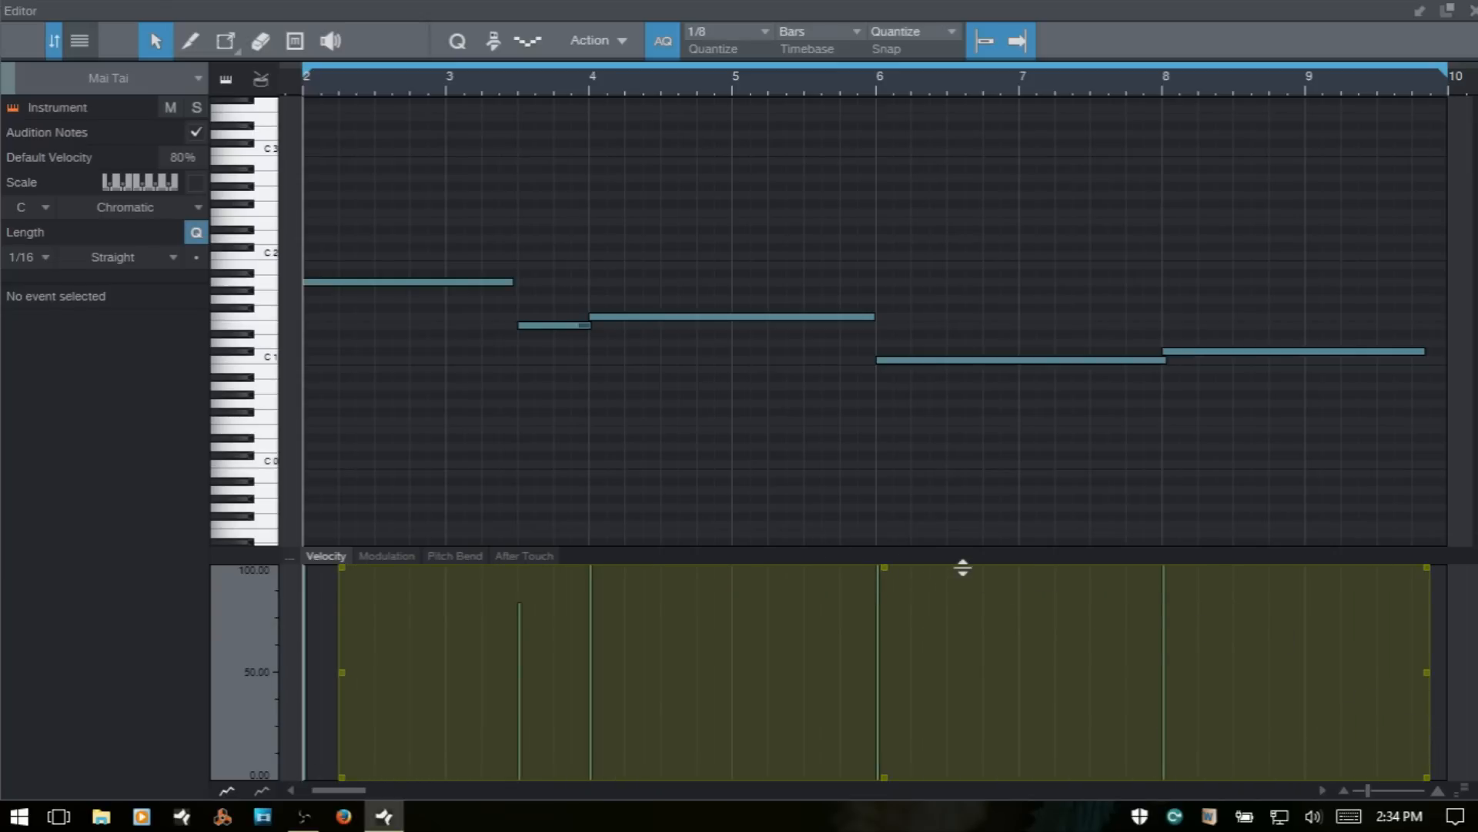
{"action": "mouse_move", "coordinate": [961, 568]}
{"action": "left_mouse_down"}
{"action": "mouse_move", "coordinate": [977, 697]}
{"action": "mouse_move", "coordinate": [987, 573]}
{"action": "left_mouse_up"}
{"action": "mouse_move", "coordinate": [1429, 569]}
{"action": "left_mouse_down"}
{"action": "mouse_move", "coordinate": [1430, 753]}
{"action": "mouse_move", "coordinate": [1425, 582]}
{"action": "left_mouse_up"}
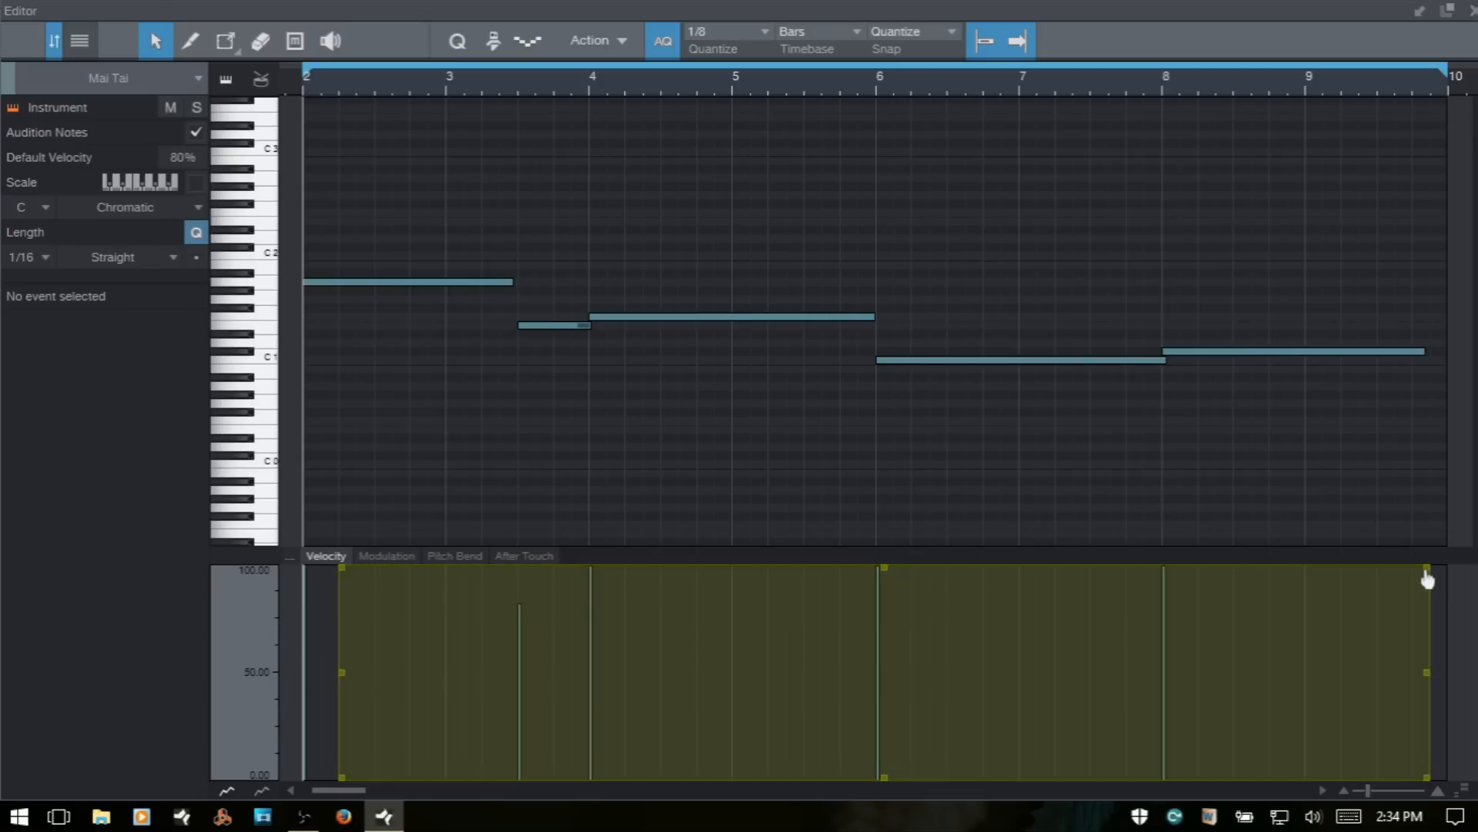
Check the editing commands offered for the transform box and remove the box from the velocity lane.
{"action": "right_click", "coordinate": [1299, 642]}
{"action": "left_click", "coordinate": [1333, 730]}
{"action": "right_click", "coordinate": [1018, 652]}
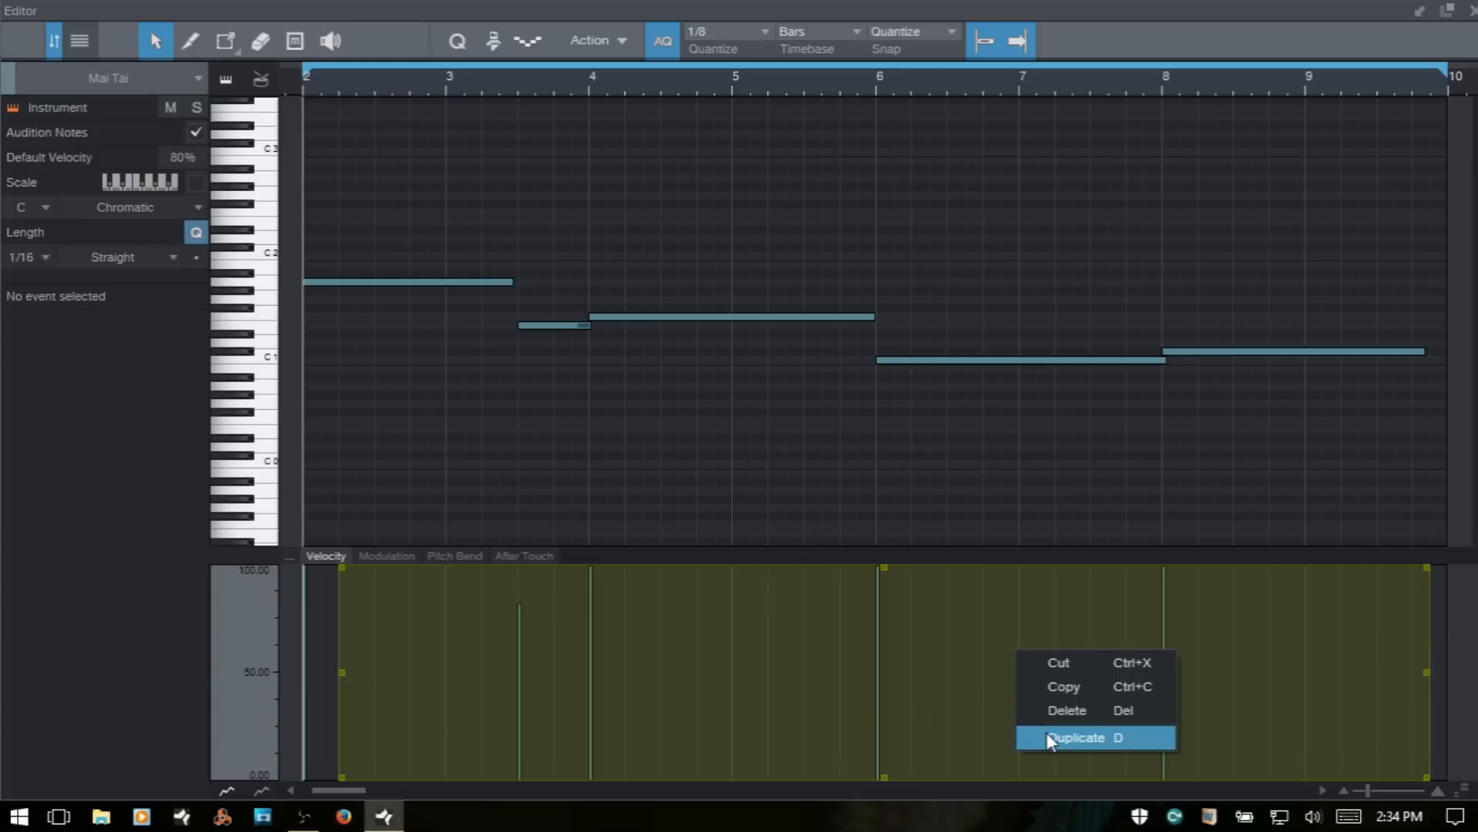
{"action": "left_click", "coordinate": [979, 727]}
{"action": "right_click", "coordinate": [970, 714]}
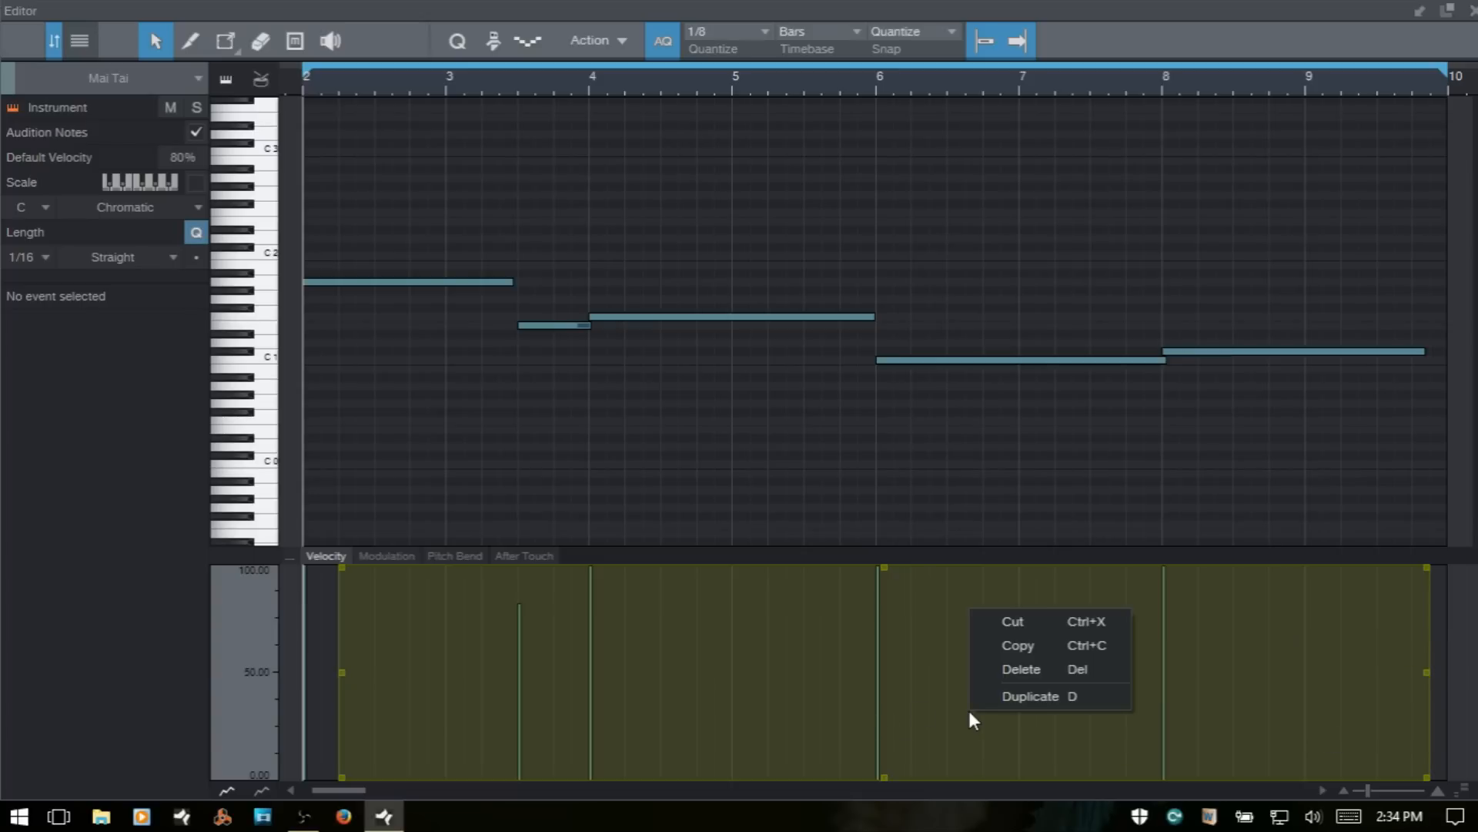
{"action": "left_click", "coordinate": [1001, 669]}
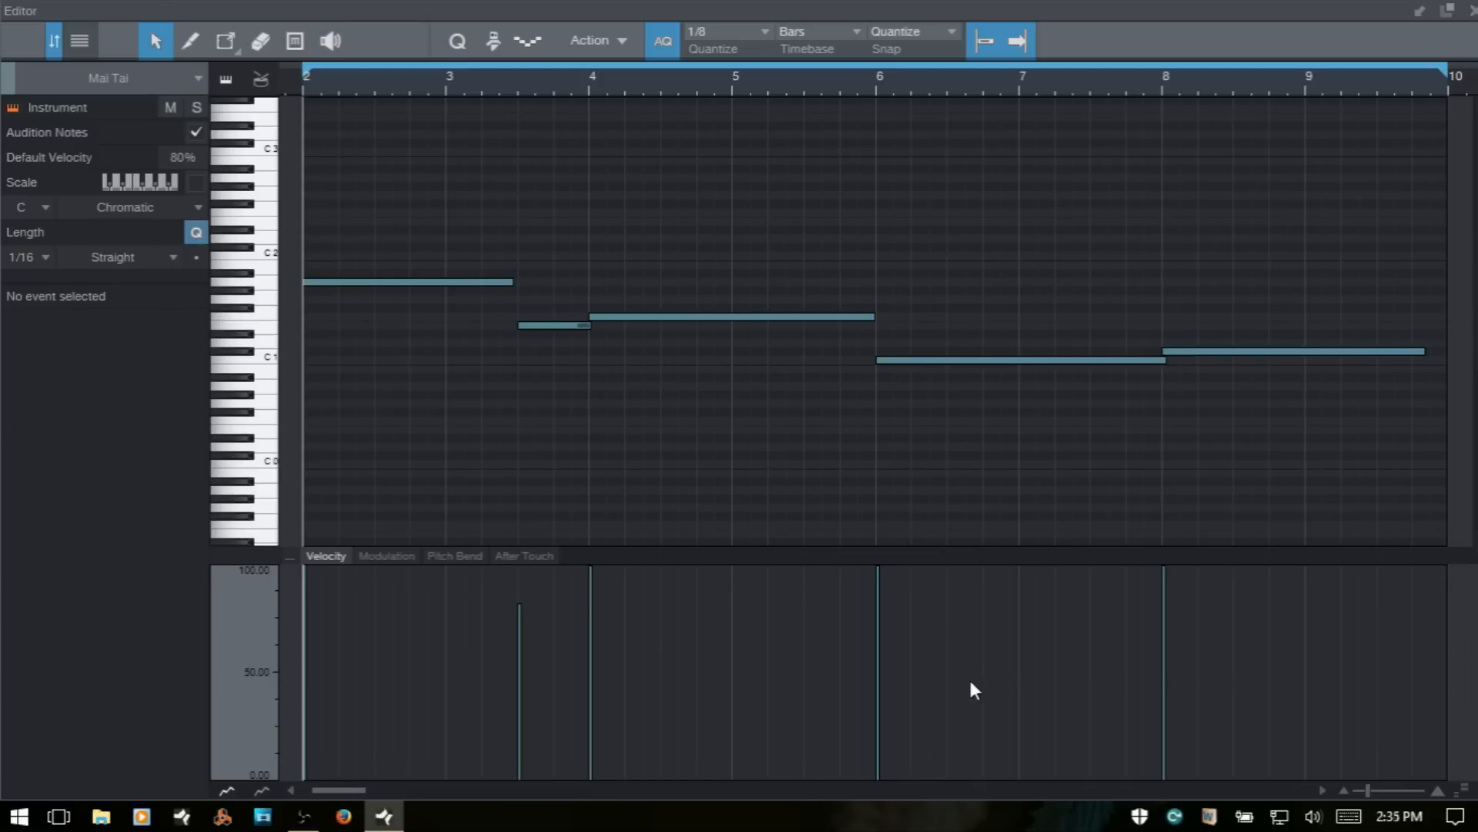
Paint a rising velocity ramp across all the notes with the Paint tool, undo it, and return to the Arrow tool.
{"action": "key", "text": "5"}
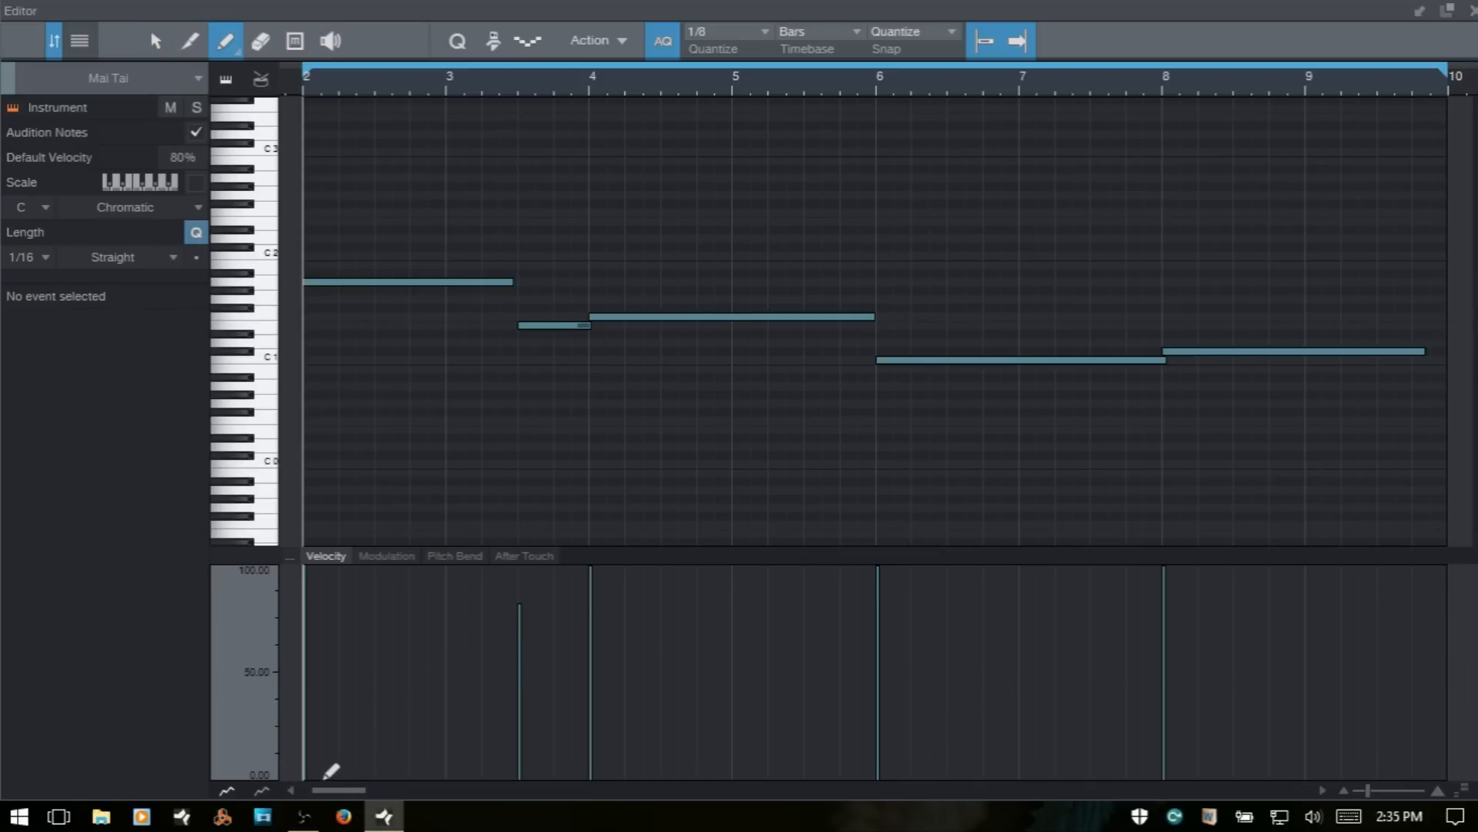
{"action": "left_click_drag", "start_coordinate": [306, 736], "coordinate": [1446, 572]}
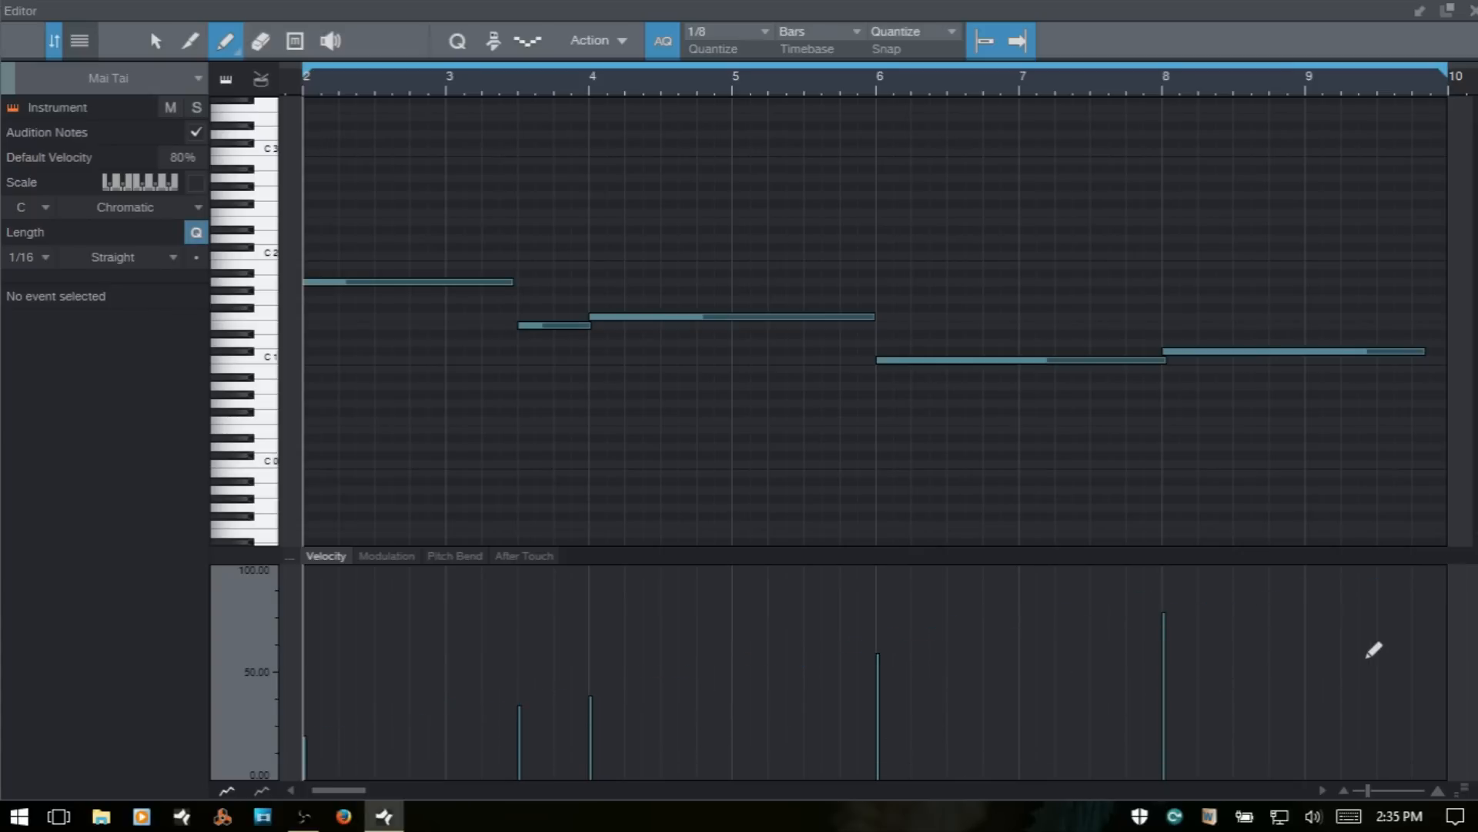
{"action": "key", "text": "ctrl+z"}
{"action": "key", "text": "1"}
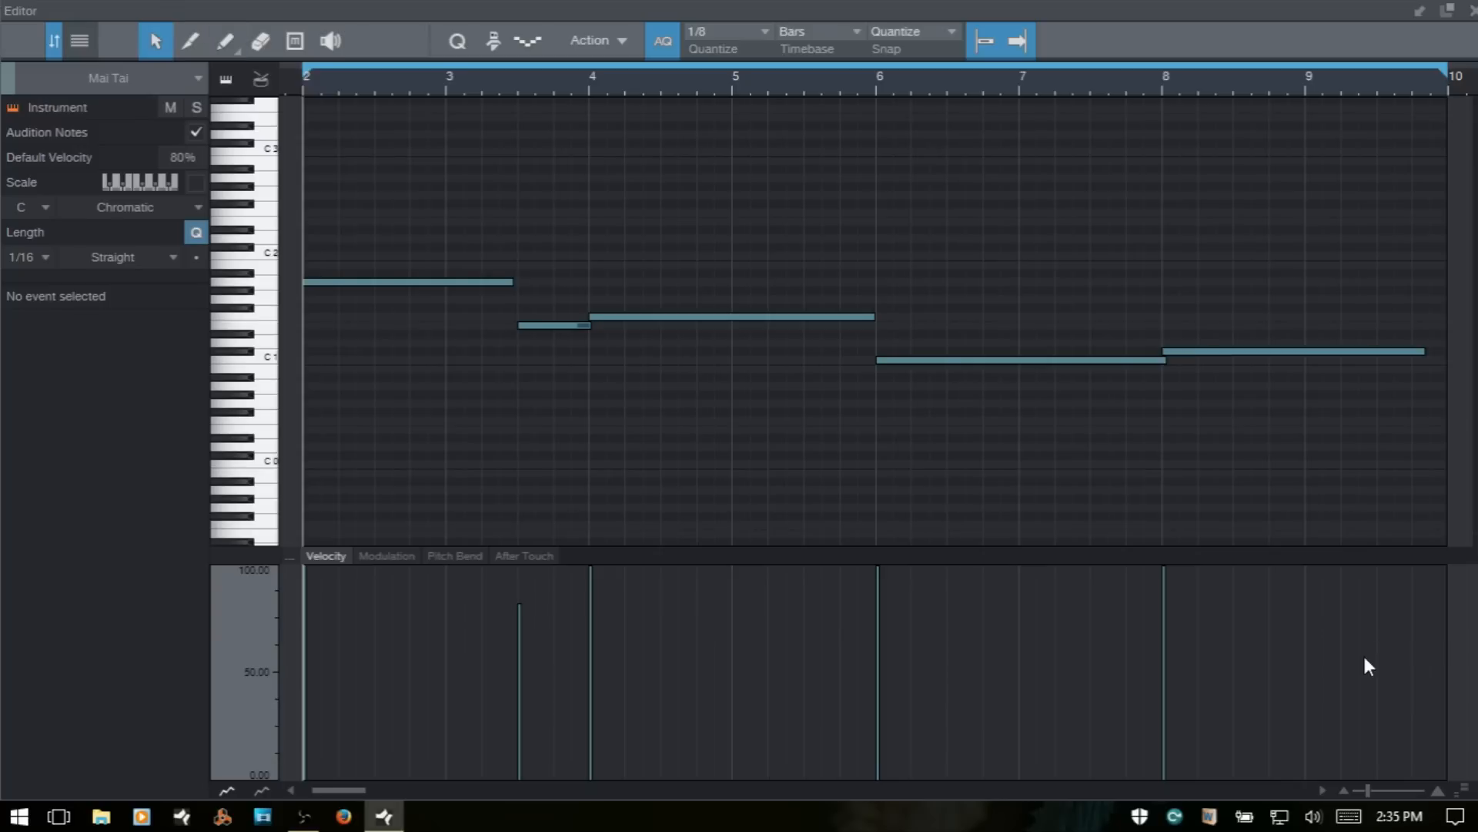
Set the velocity of the C 1 note at bar 6 to 50, then restore its previous velocity.
{"action": "left_click", "coordinate": [1029, 359]}
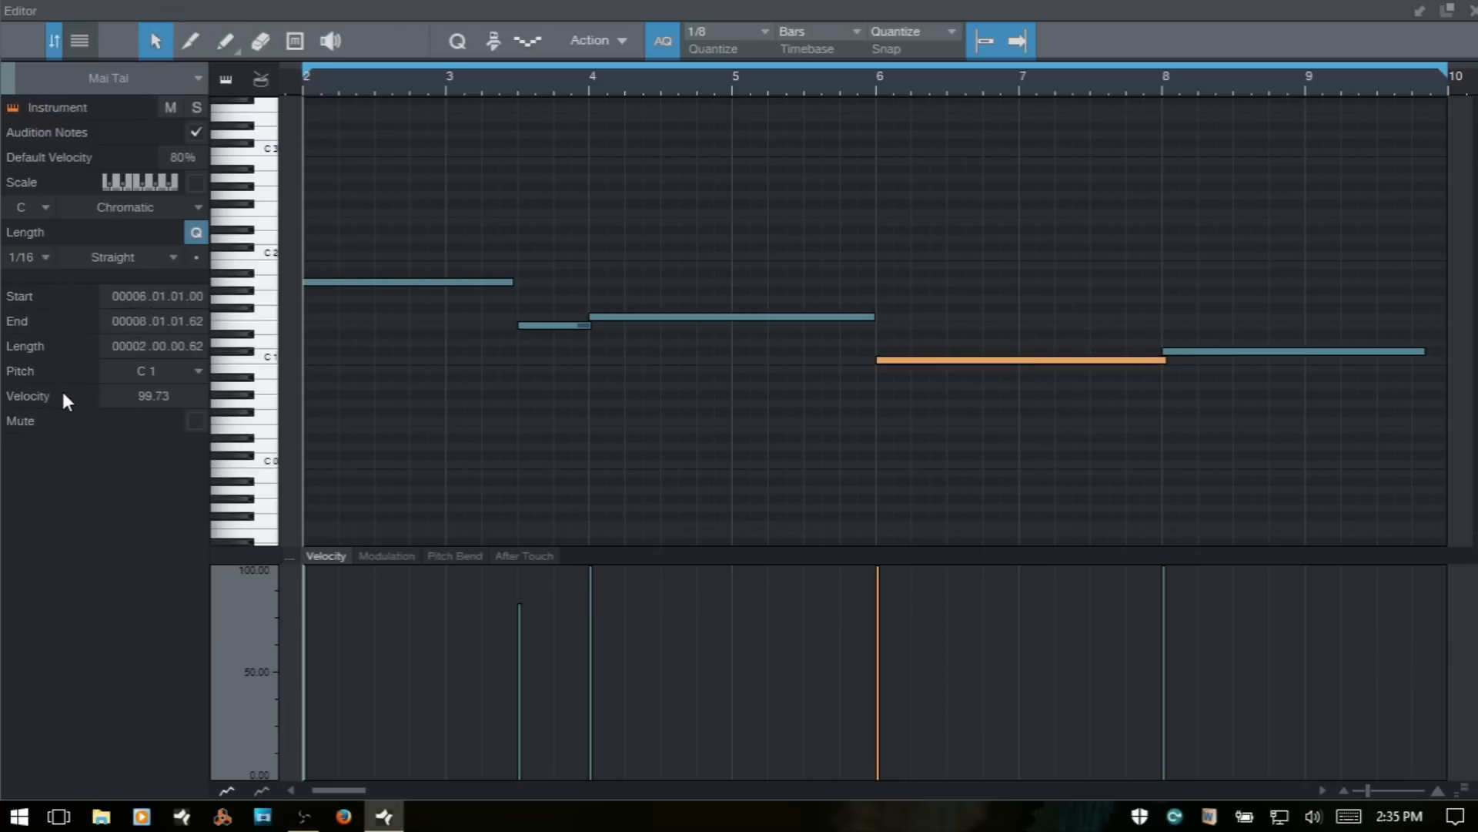
{"action": "left_click", "coordinate": [155, 395]}
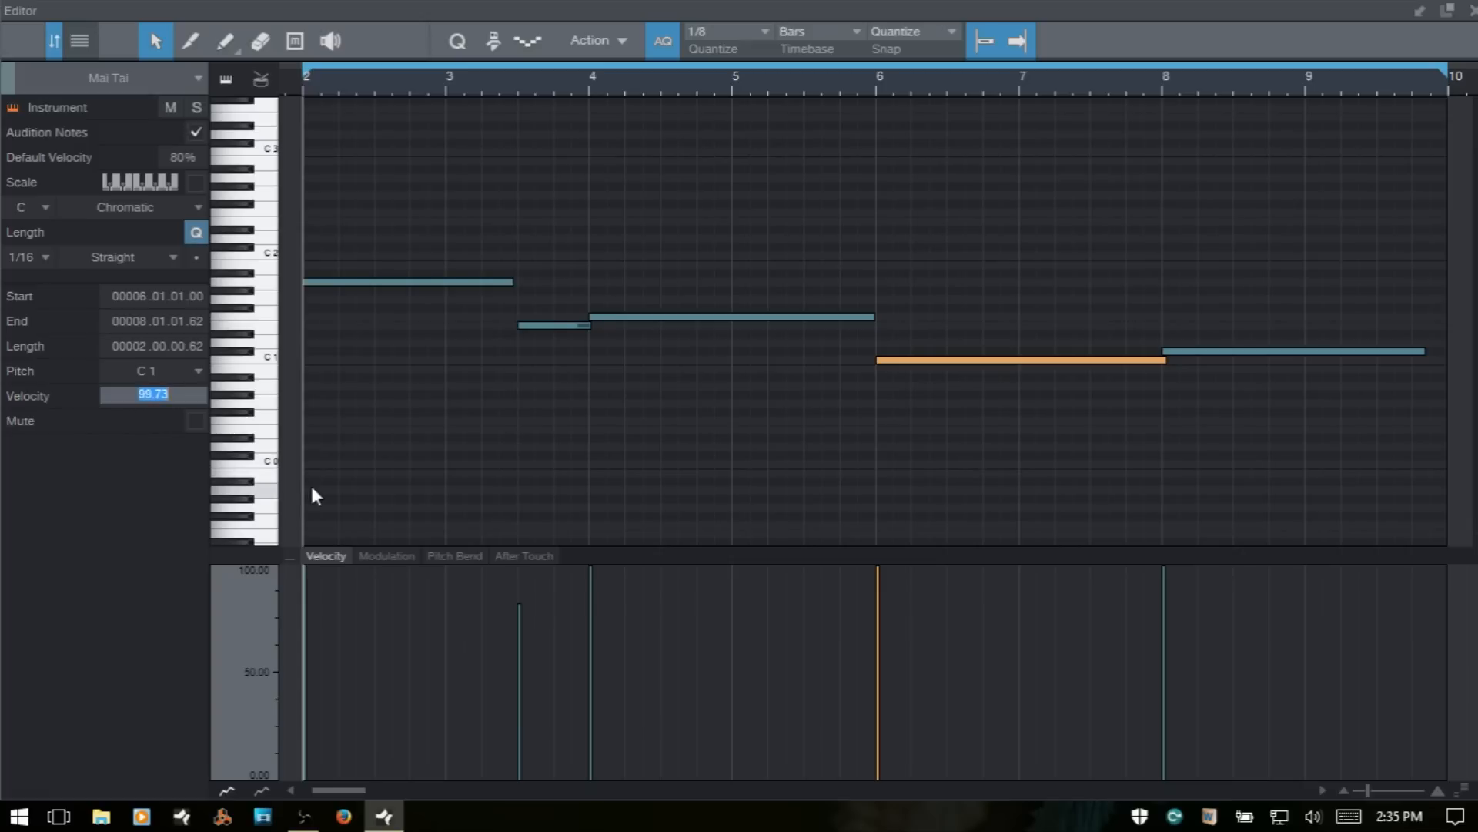
{"action": "type", "text": "50"}
{"action": "key", "text": "Return"}
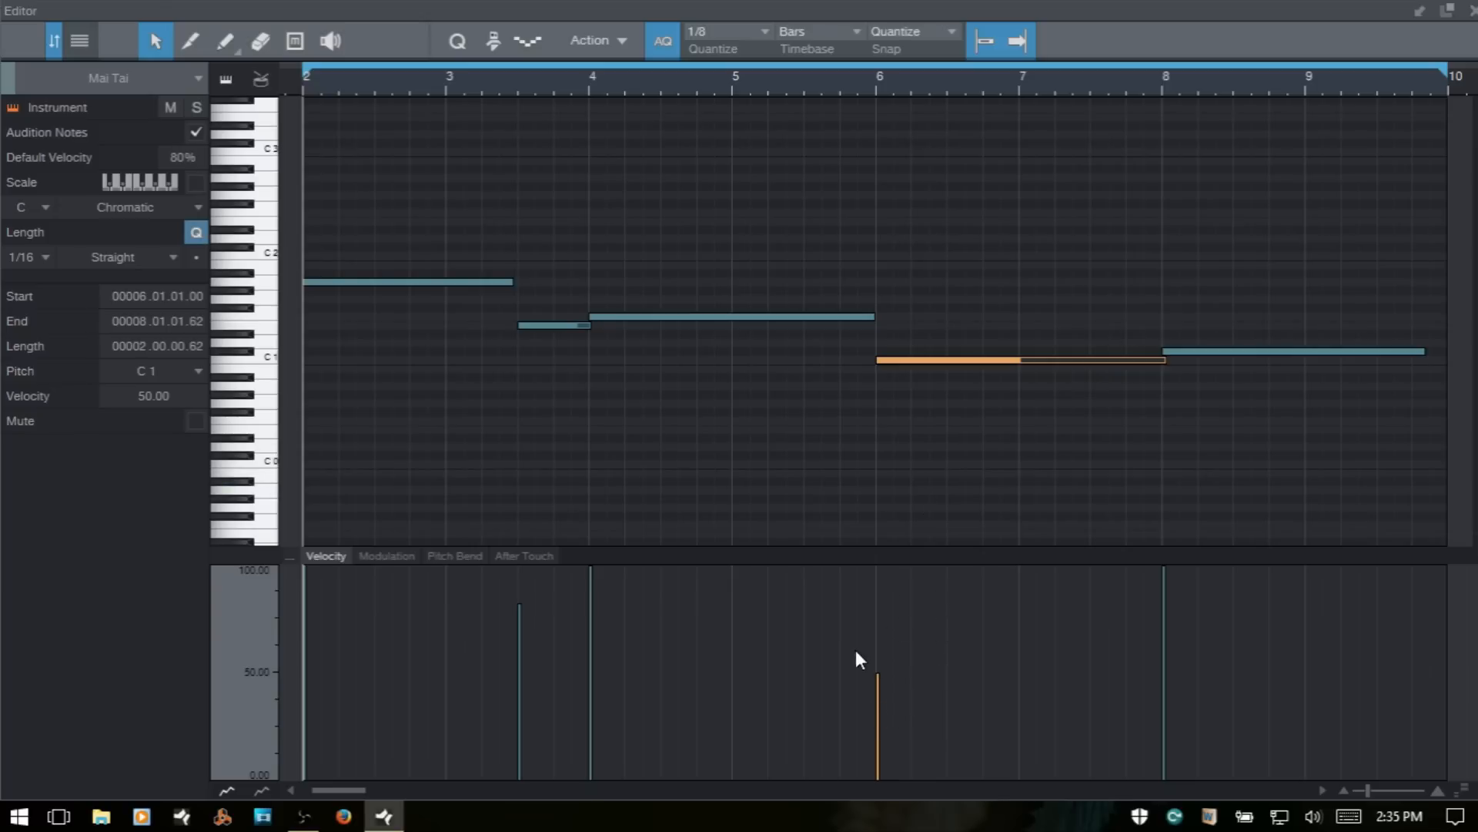
{"action": "left_click_drag", "start_coordinate": [879, 647], "coordinate": [877, 568]}
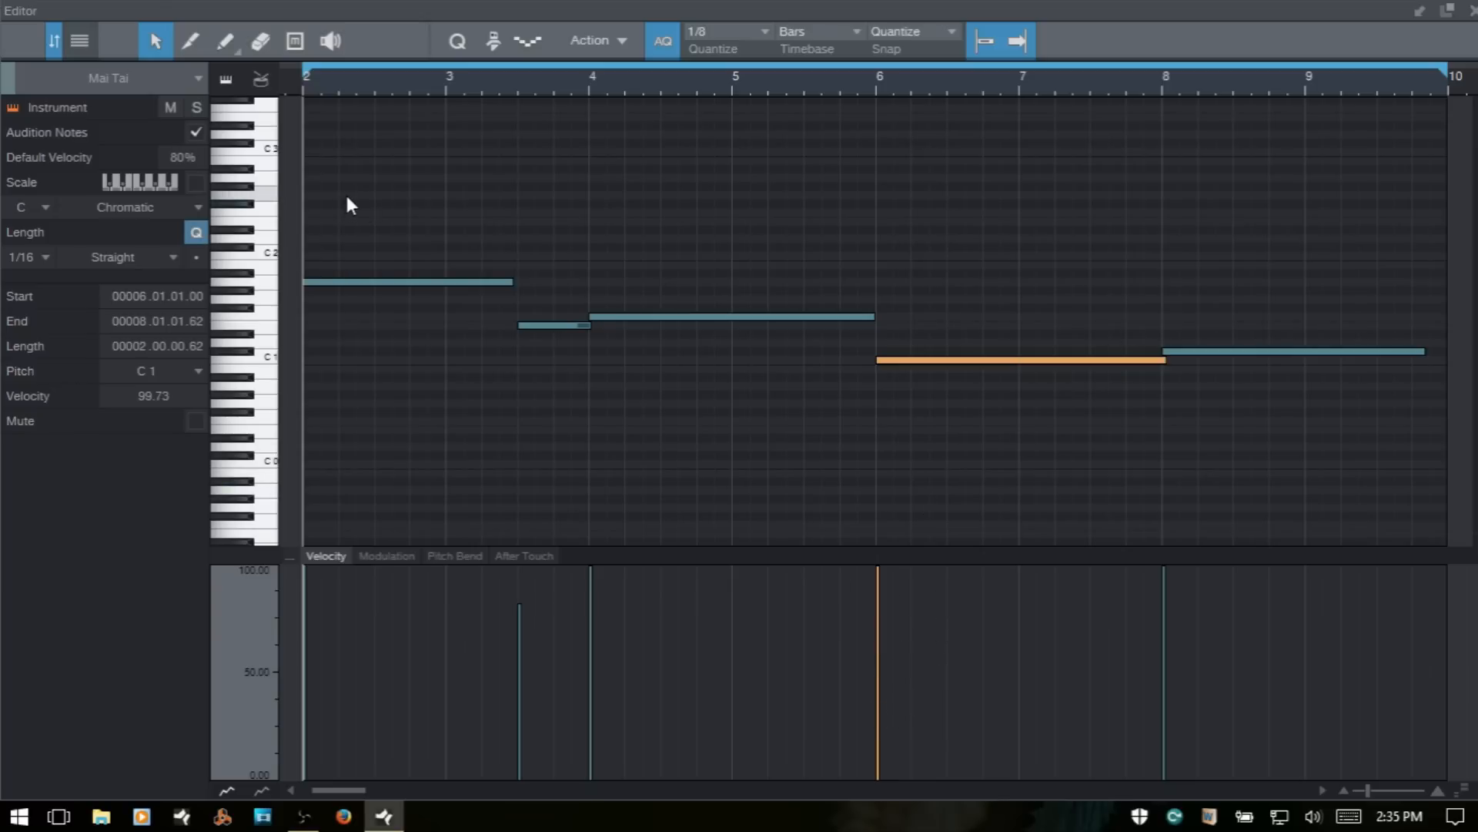
Select all the notes in the part and lower their velocities together by entering a velocity of 50.
{"action": "left_click_drag", "start_coordinate": [338, 191], "coordinate": [1450, 501]}
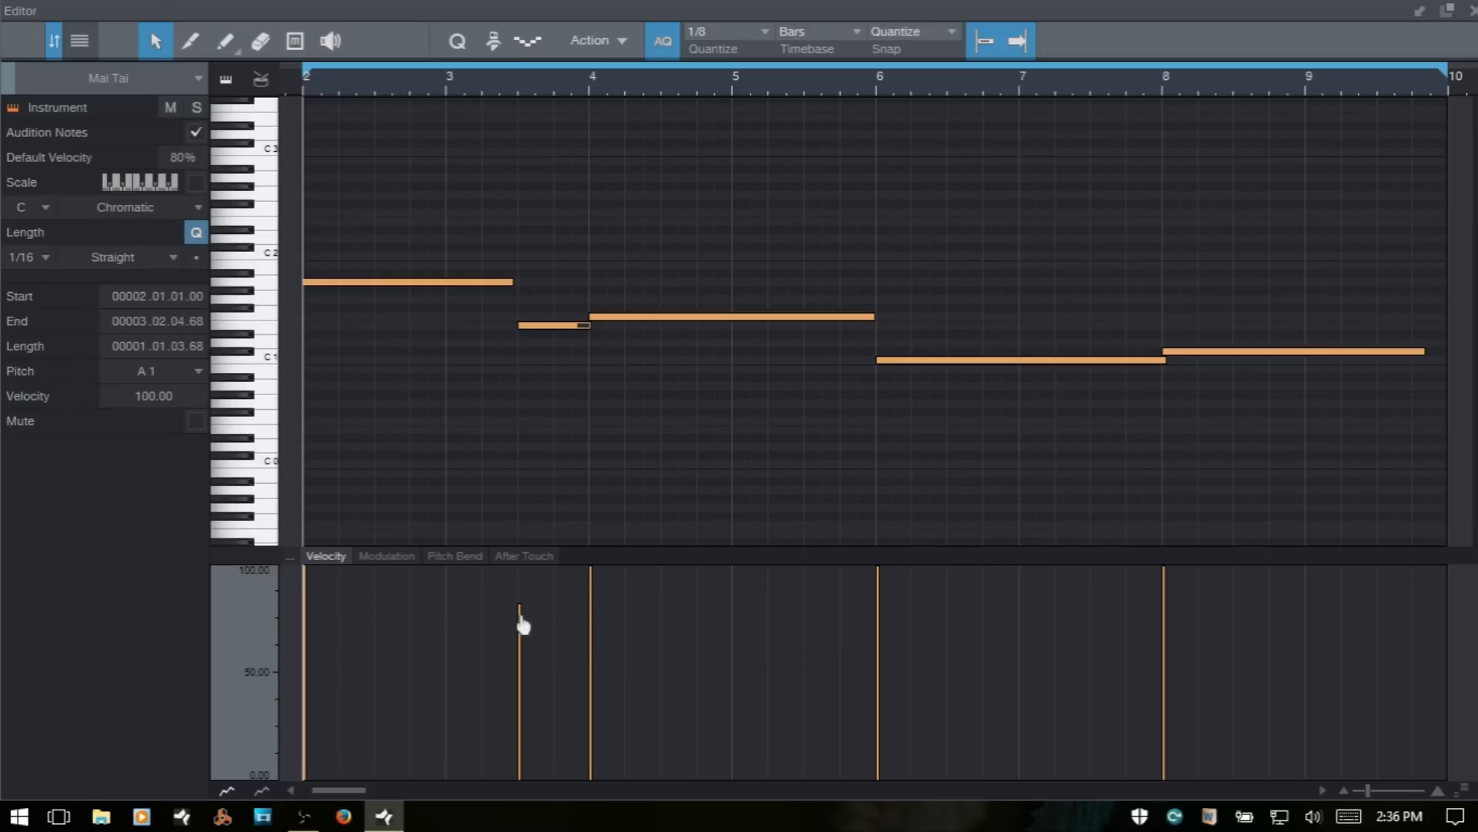
{"action": "mouse_move", "coordinate": [522, 625]}
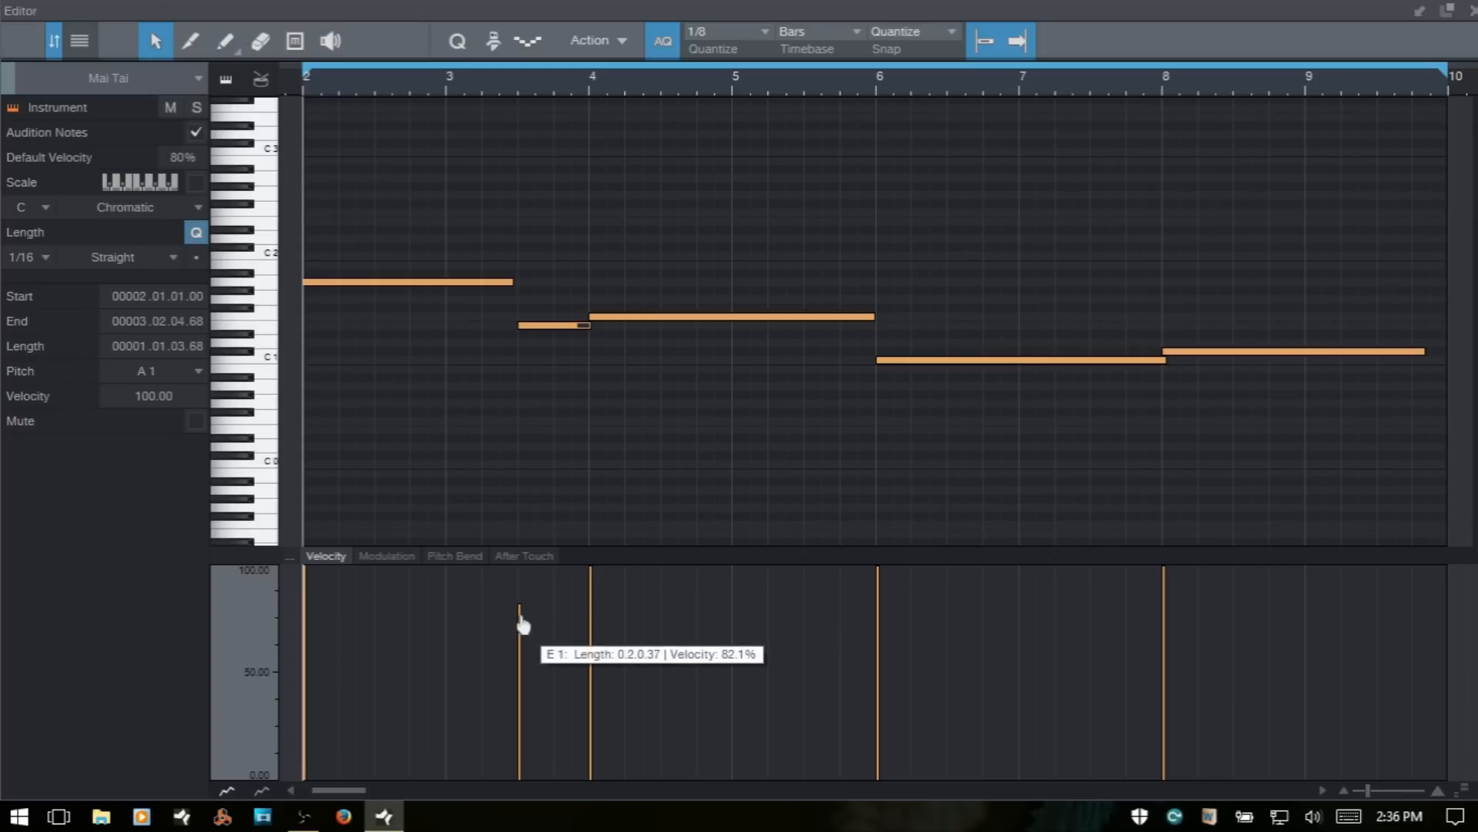
{"action": "left_click", "coordinate": [150, 400]}
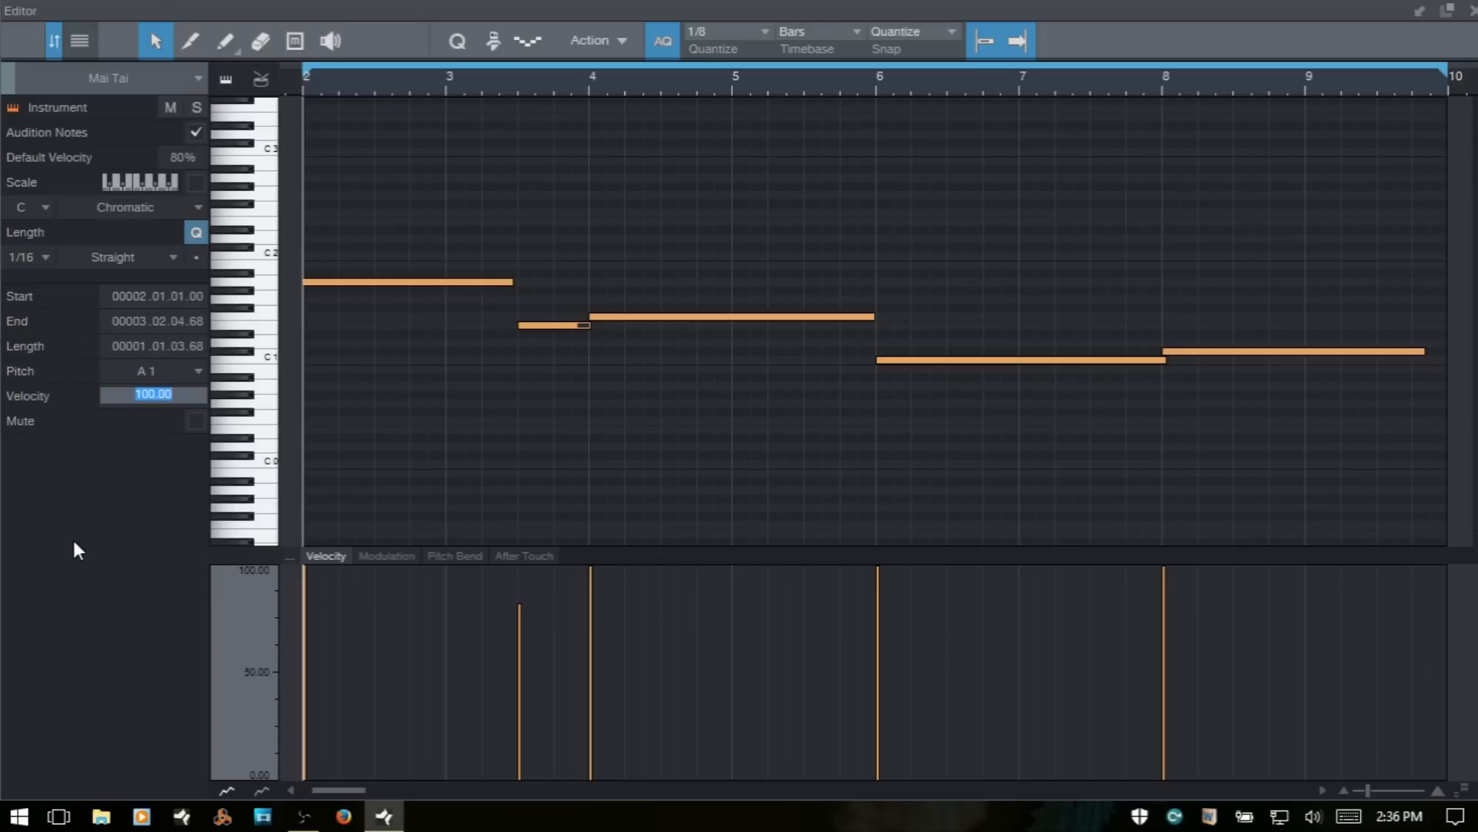
{"action": "type", "text": "50"}
{"action": "key", "text": "Return"}
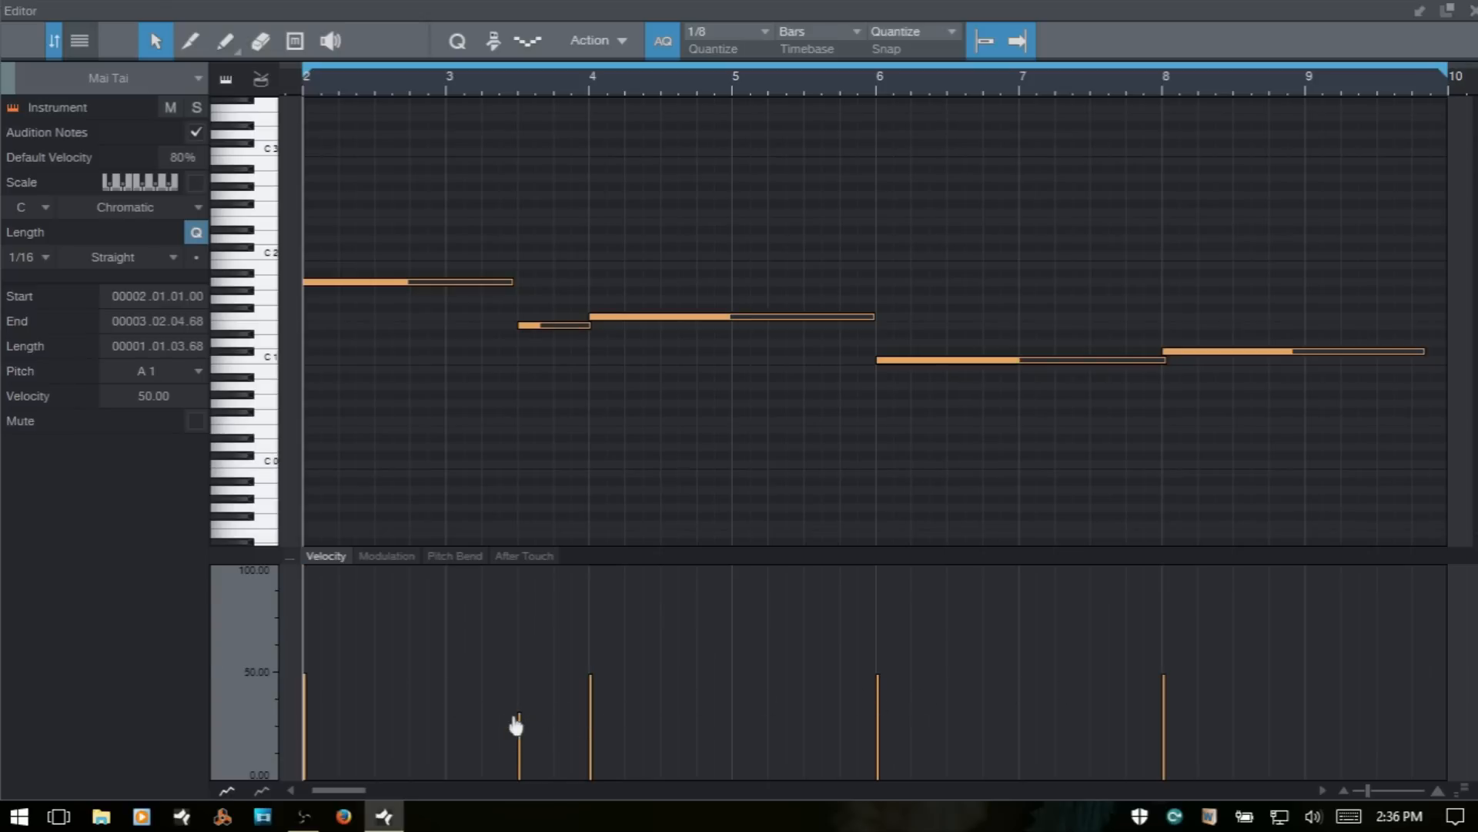
Undo the group velocity change on the Mai Tai notes and deselect all notes.
{"action": "mouse_move", "coordinate": [520, 724]}
{"action": "key", "text": "ctrl+z"}
{"action": "left_click", "coordinate": [442, 642]}
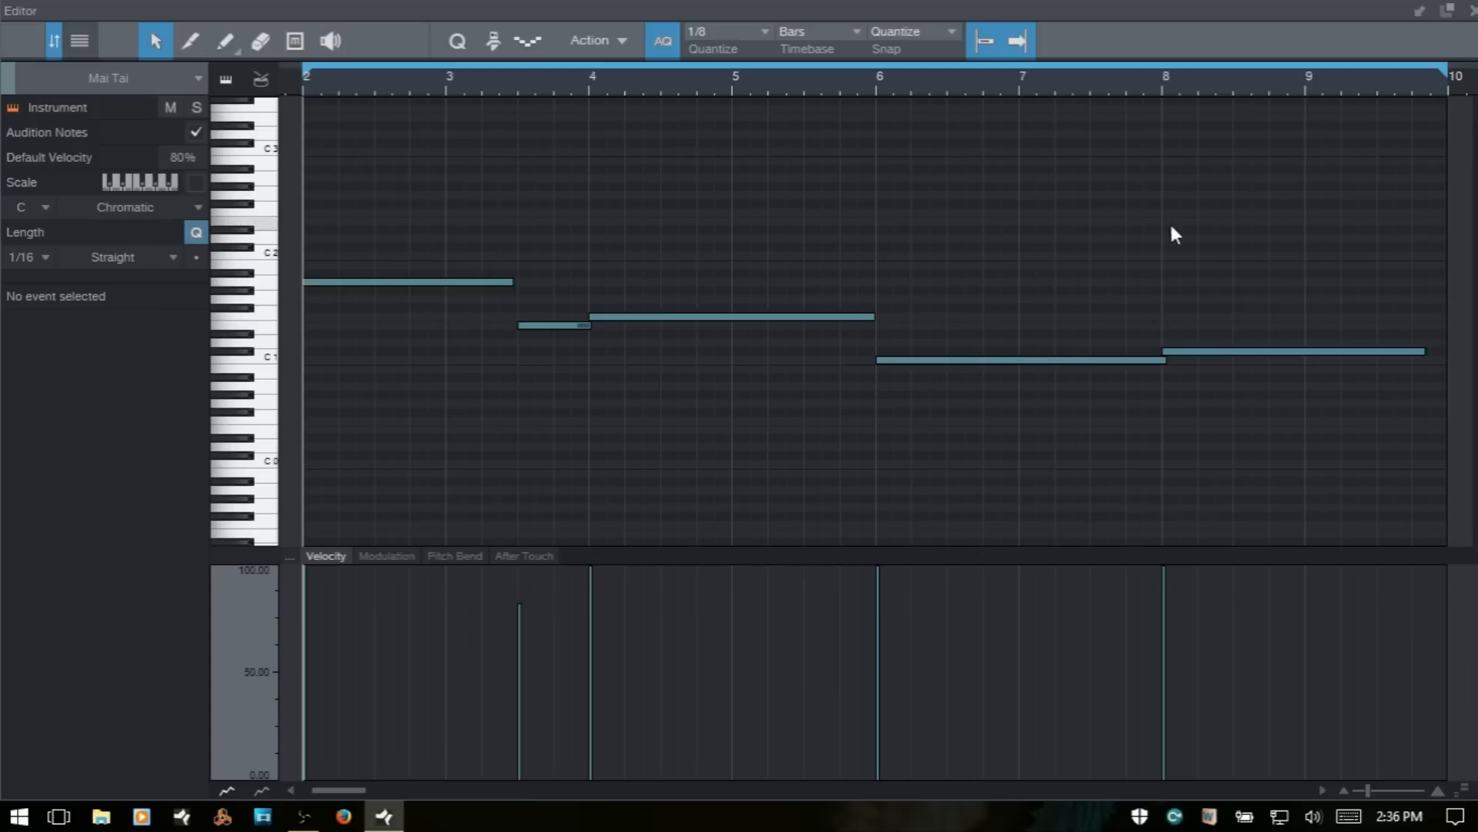
Add a short G# 2 note in bar 6, check its velocity against the default setting, and delete the note.
{"action": "left_click", "coordinate": [950, 186], "text": "alt"}
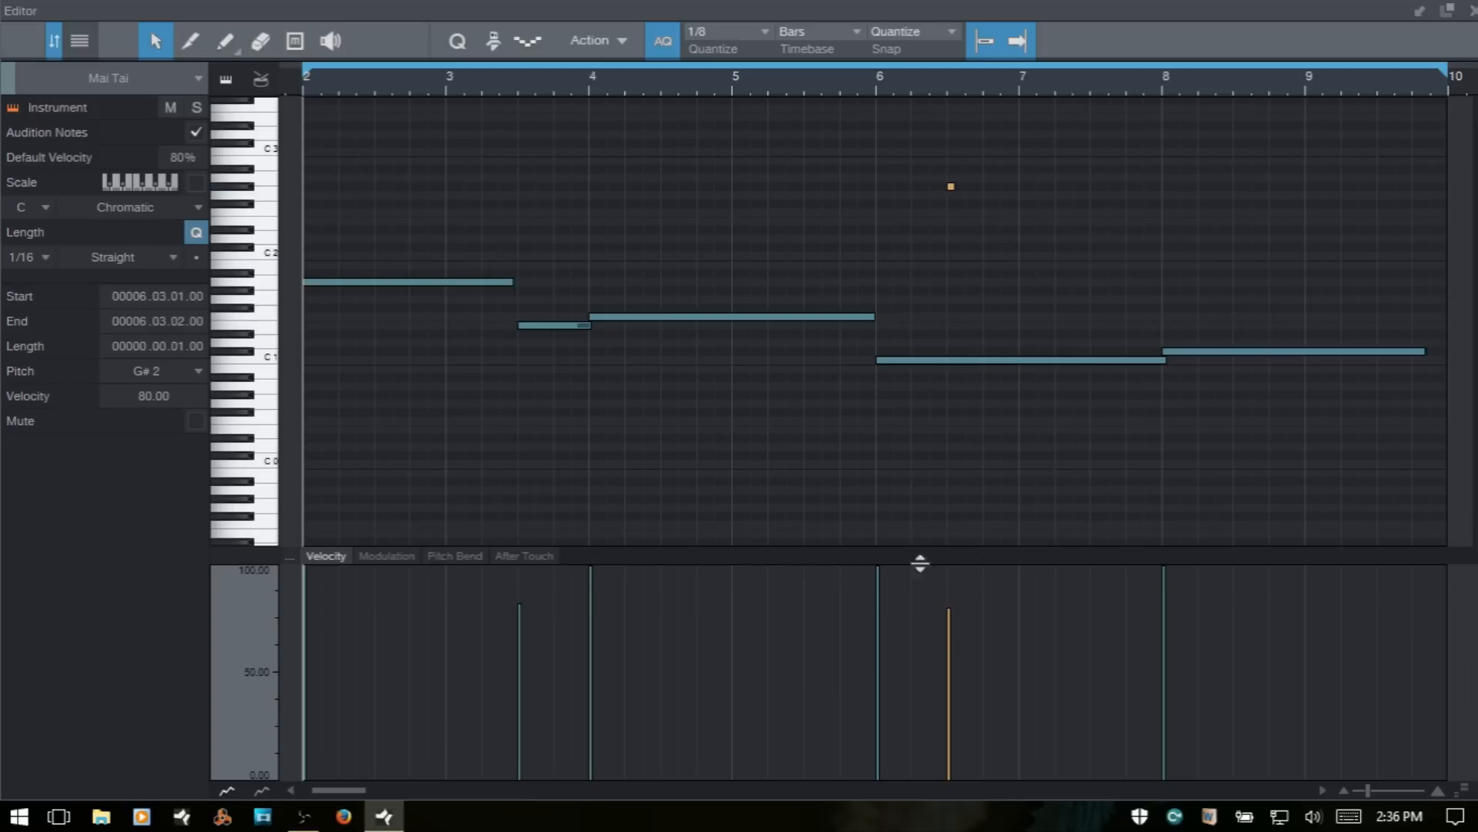
{"action": "mouse_move", "coordinate": [950, 622]}
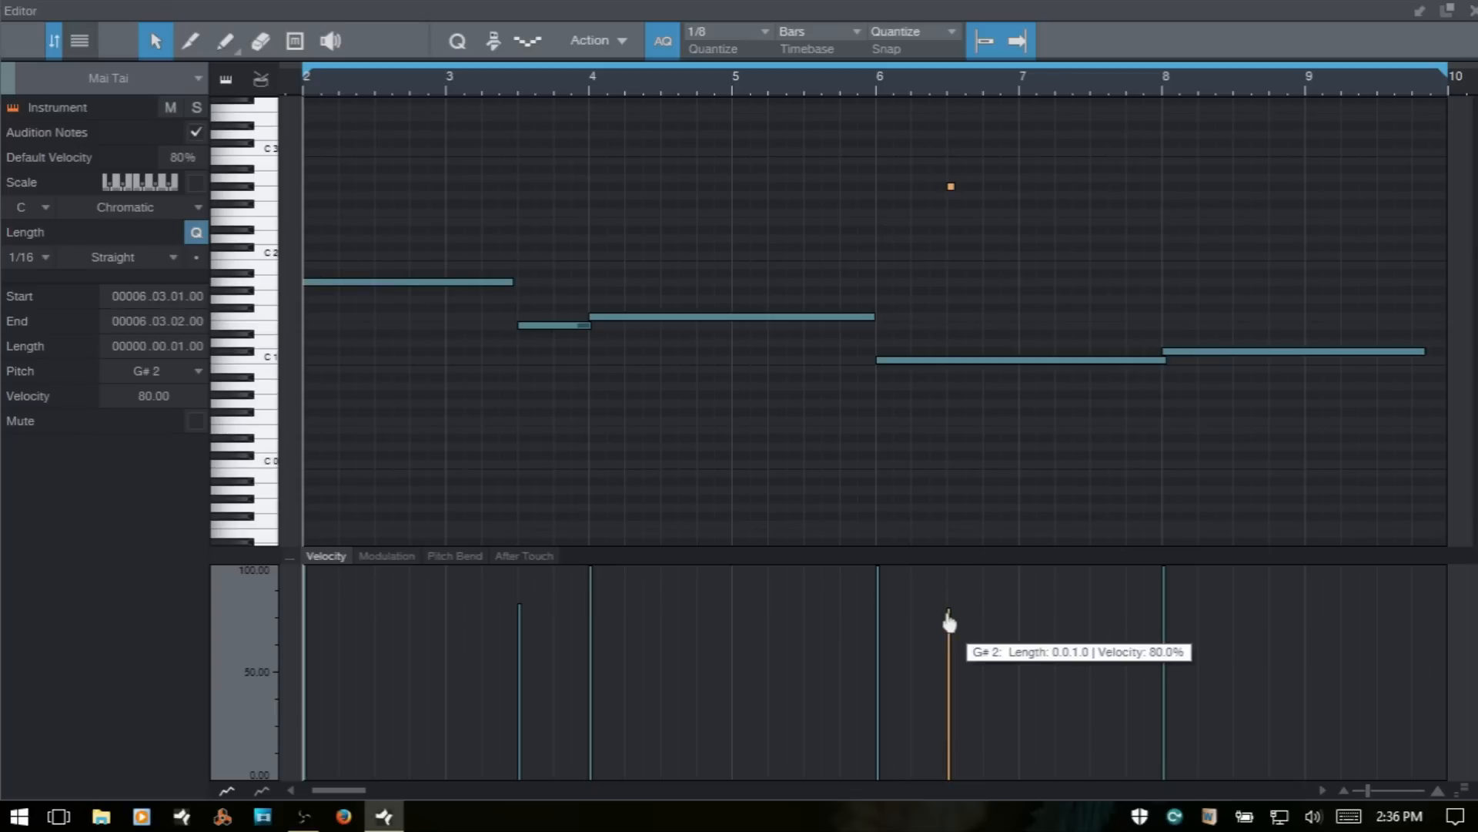
{"action": "left_click_drag", "start_coordinate": [912, 156], "coordinate": [1092, 256]}
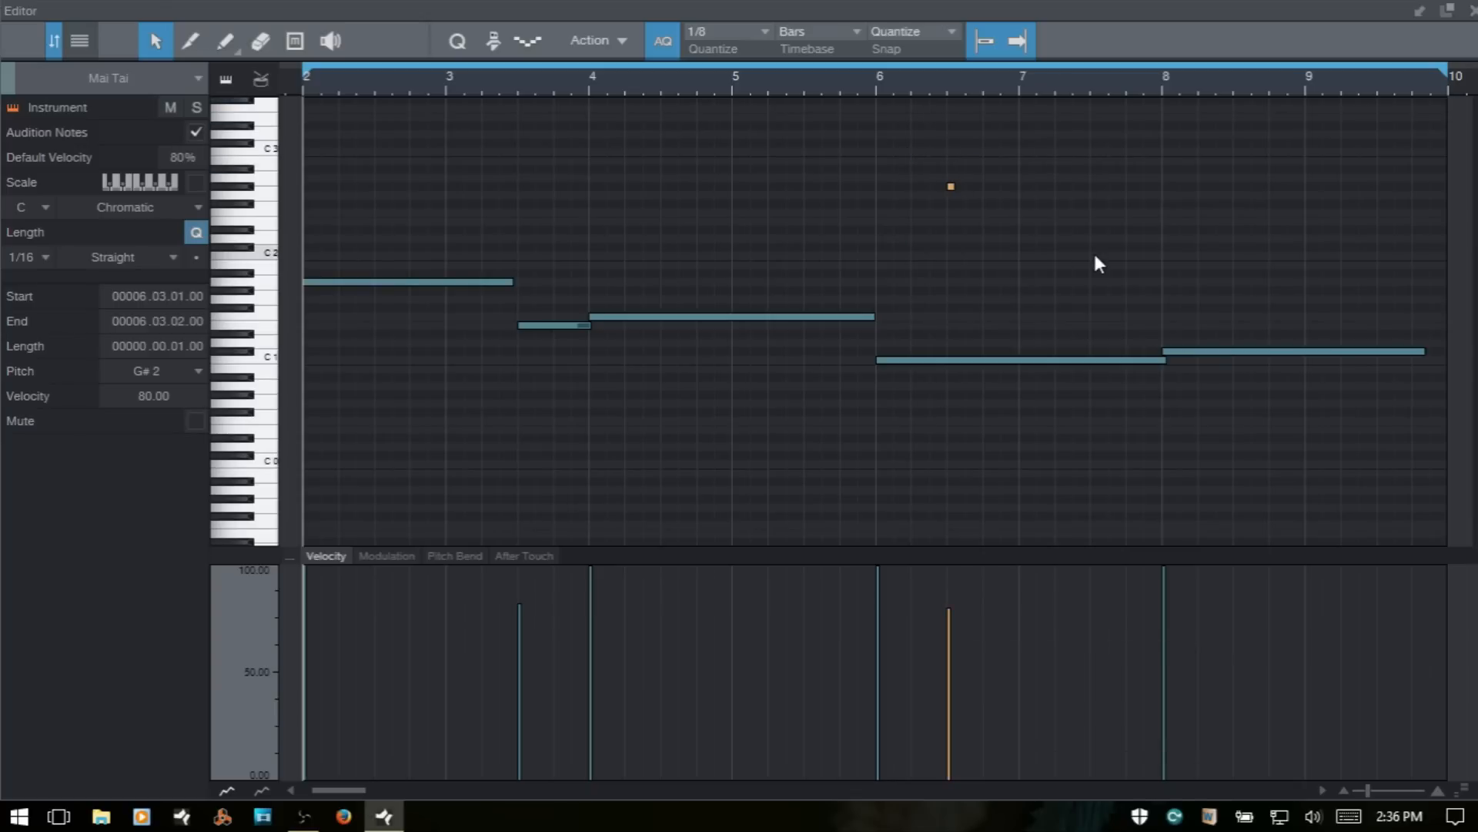
{"action": "key", "text": "Delete"}
Set the default velocity for new notes to 60%.
{"action": "left_click", "coordinate": [175, 157]}
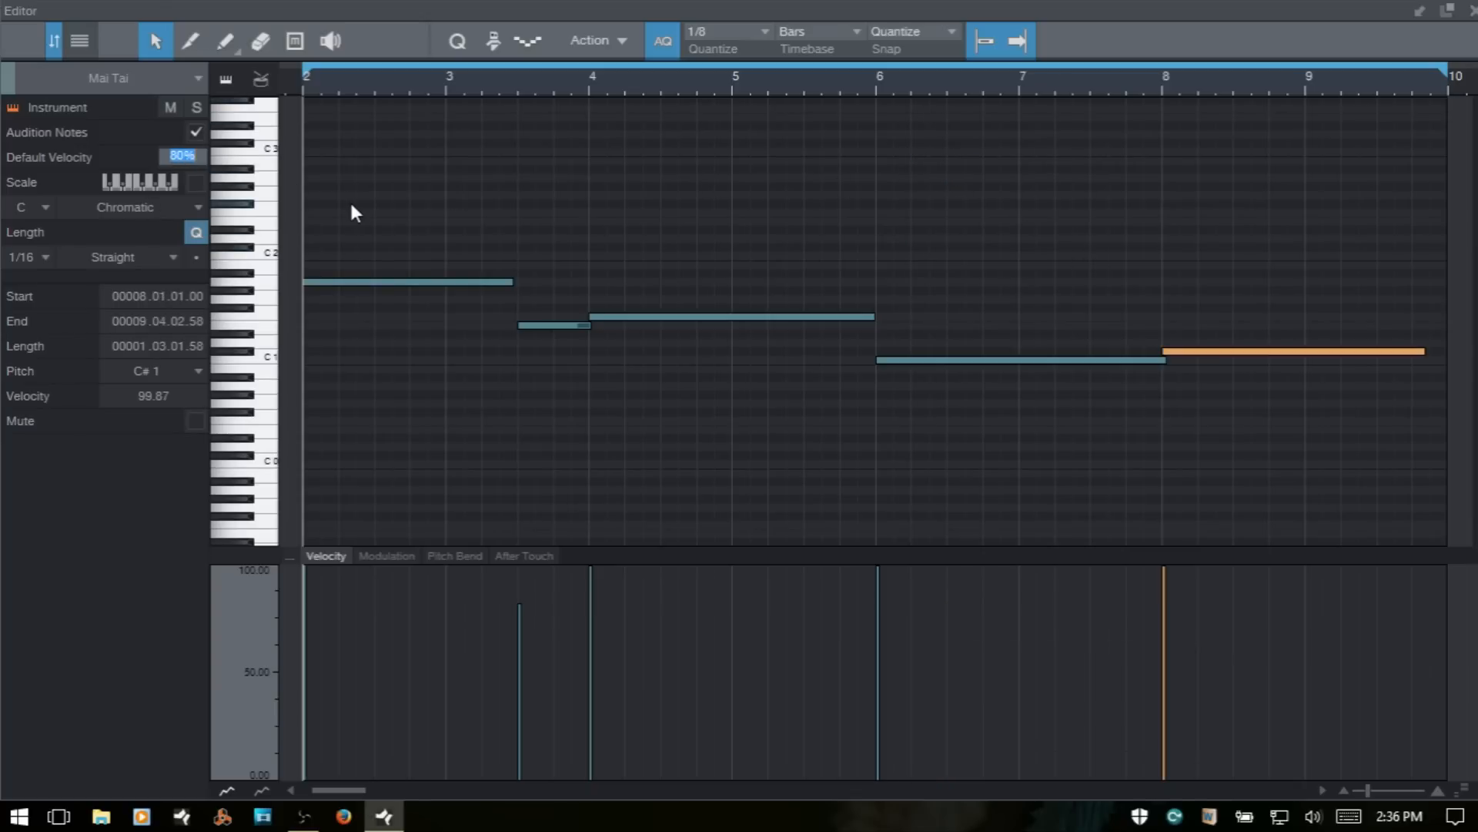
{"action": "type", "text": "75"}
{"action": "key", "text": "BackSpace"}
{"action": "key", "text": "BackSpace"}
{"action": "type", "text": "60"}
{"action": "key", "text": "Return"}
Add a short D# 2 test note in bar 6 to check the new default velocity, and undo it.
{"action": "double_click", "coordinate": [969, 228]}
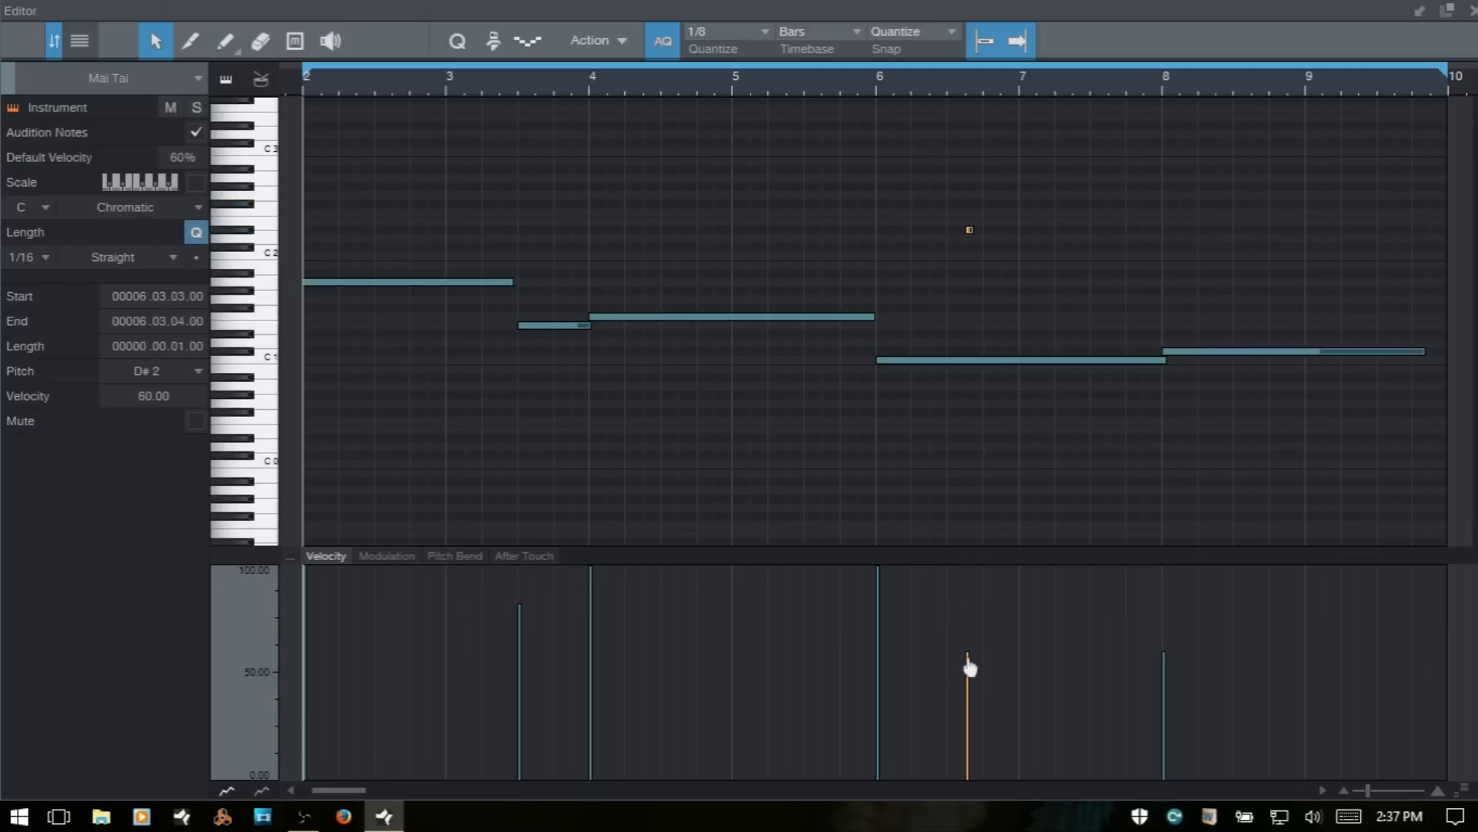
{"action": "mouse_move", "coordinate": [969, 662]}
{"action": "key", "text": "ctrl+z"}
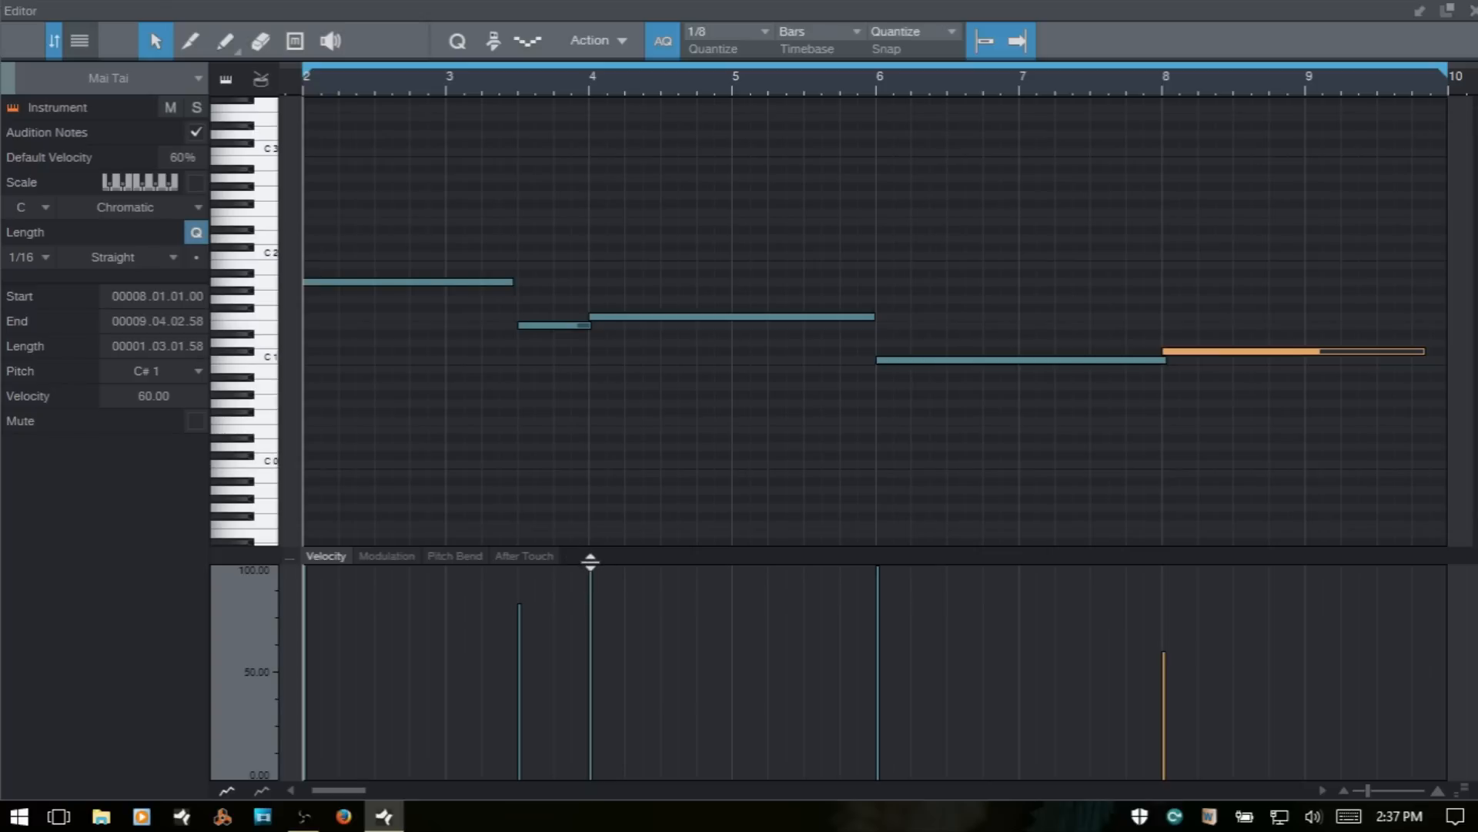
Add the Filter section's Cutoff parameter as a part automation lane for the Mai Tai instrument.
{"action": "right_click", "coordinate": [524, 556]}
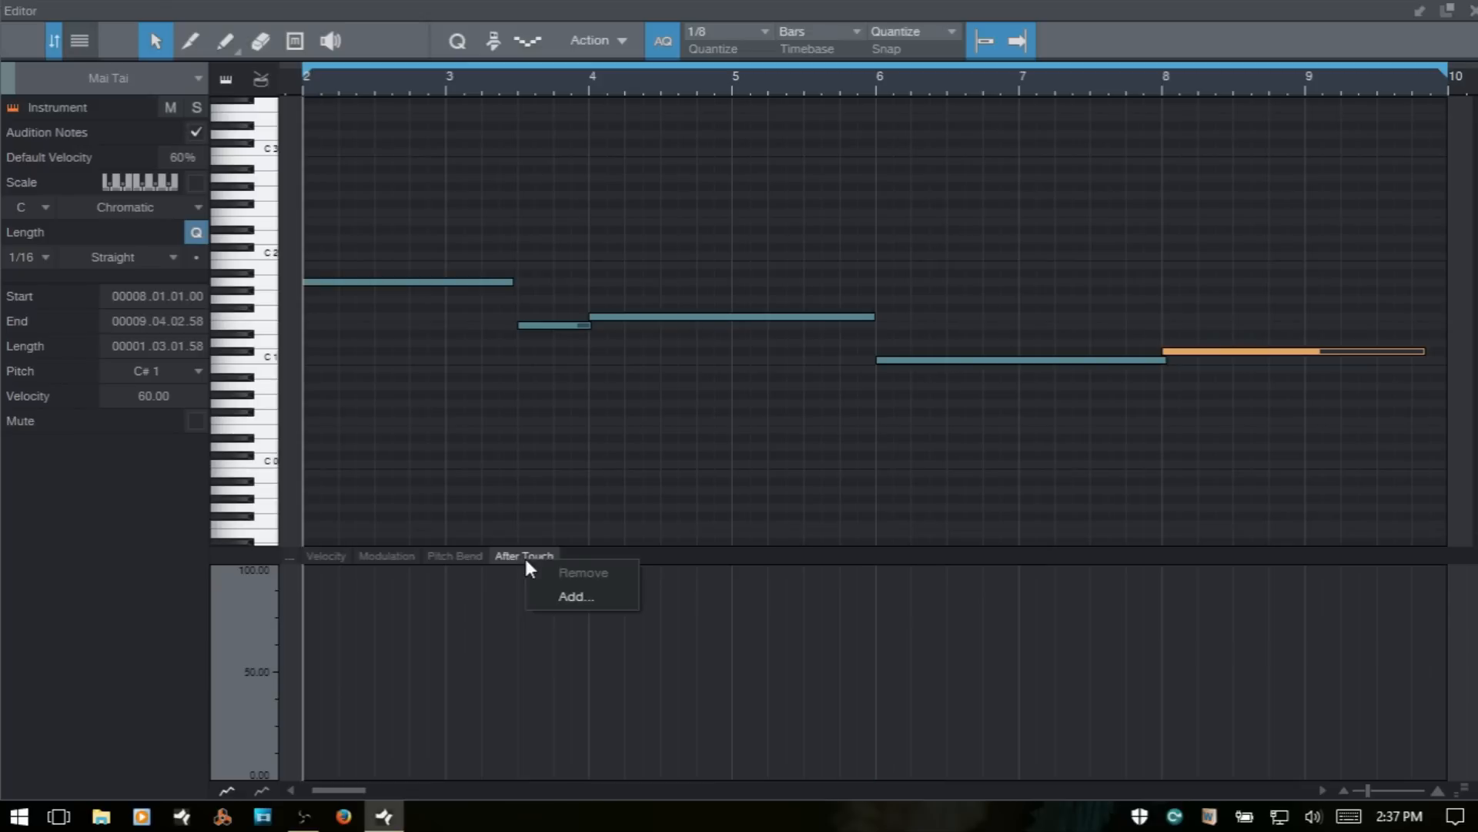
{"action": "left_click", "coordinate": [288, 557]}
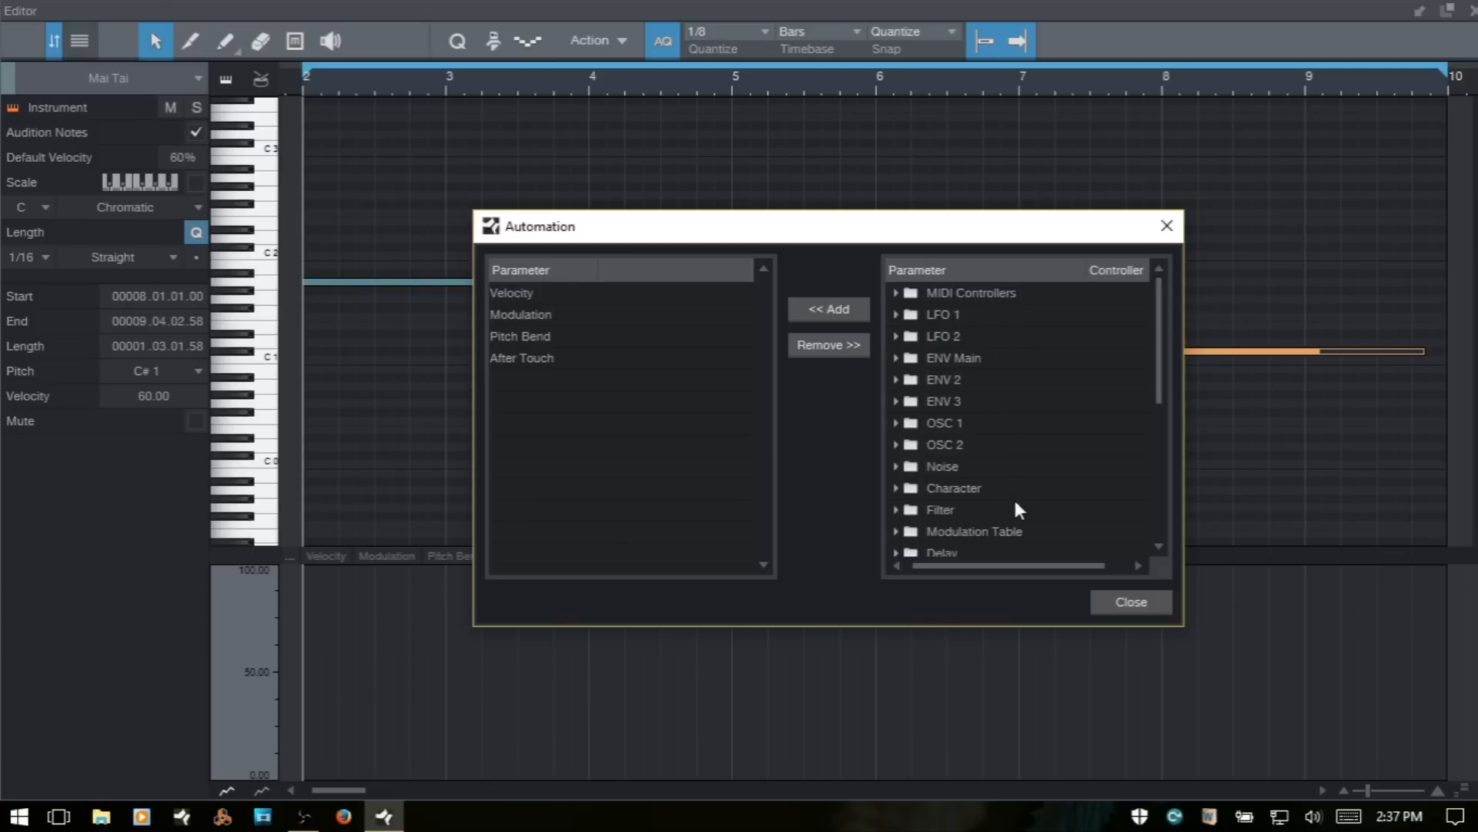
{"action": "scroll", "coordinate": [1001, 370], "scroll_direction": "down", "scroll_amount": 3}
{"action": "scroll", "coordinate": [1022, 420], "scroll_direction": "up", "scroll_amount": 3}
{"action": "scroll", "coordinate": [1023, 422], "scroll_direction": "down", "scroll_amount": 1}
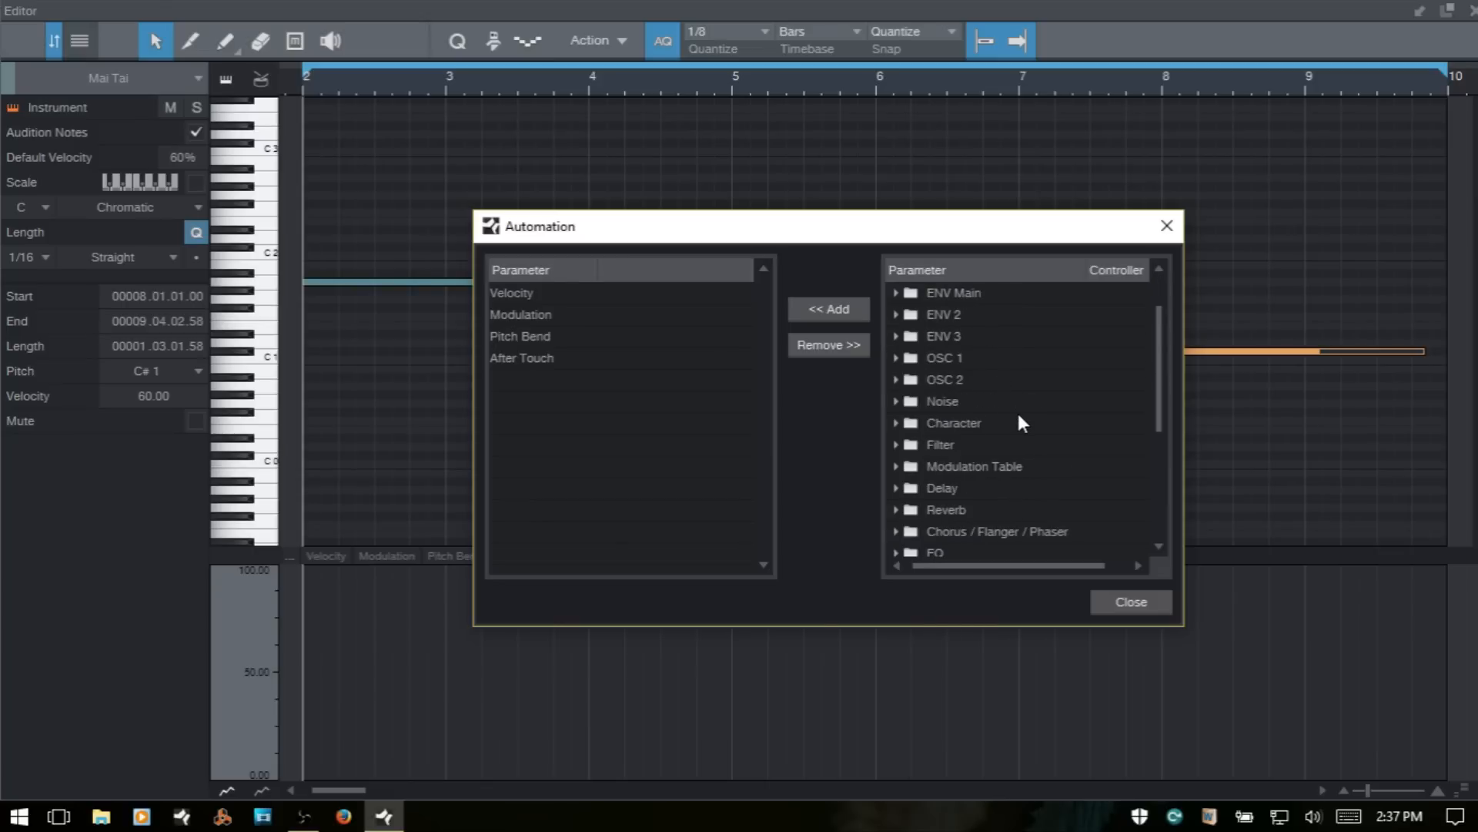
{"action": "double_click", "coordinate": [909, 445]}
{"action": "scroll", "coordinate": [1052, 441], "scroll_direction": "down", "scroll_amount": 1}
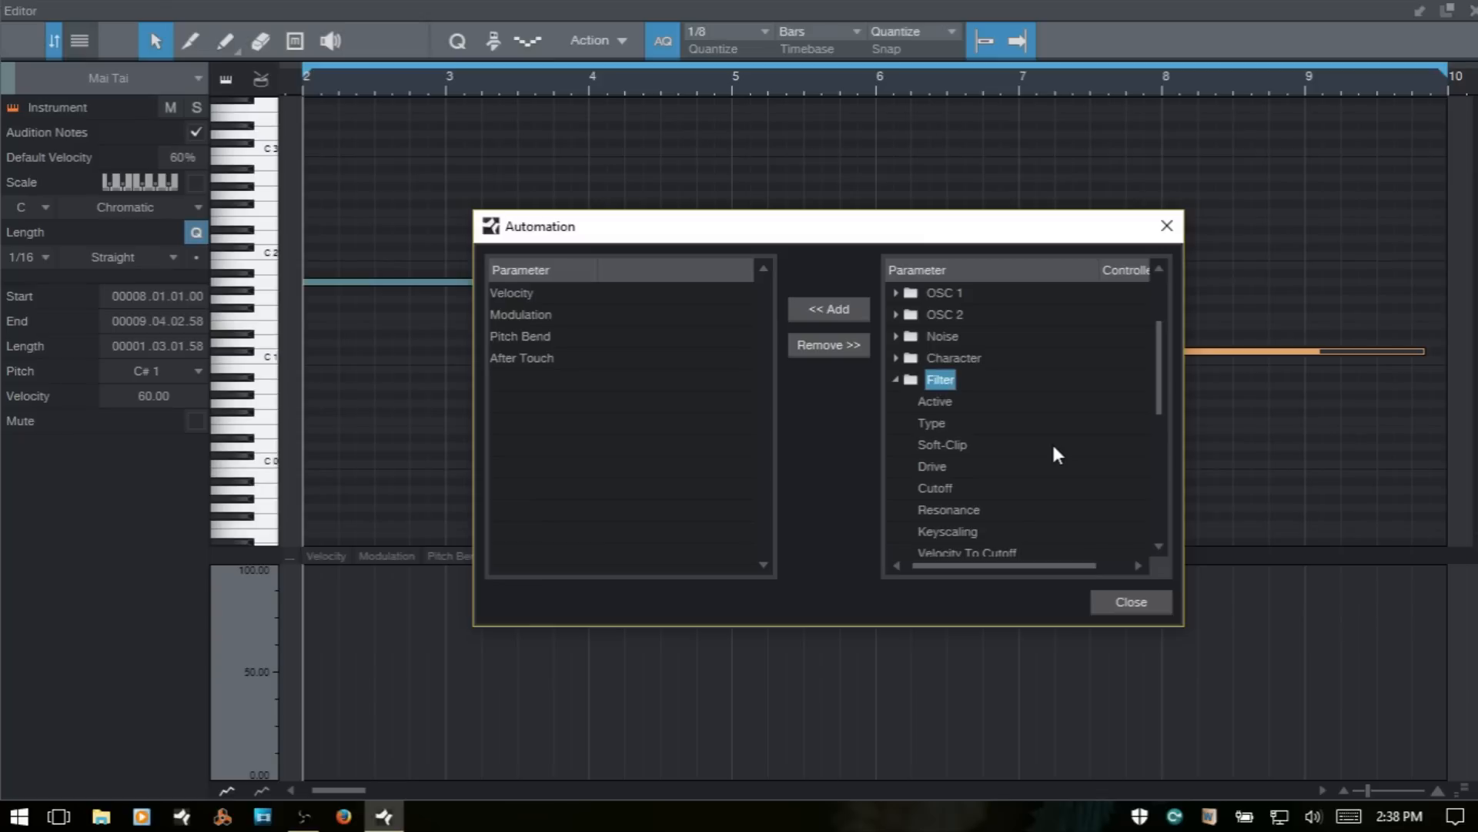
{"action": "scroll", "coordinate": [1054, 447], "scroll_direction": "down", "scroll_amount": 1}
{"action": "left_click", "coordinate": [935, 423]}
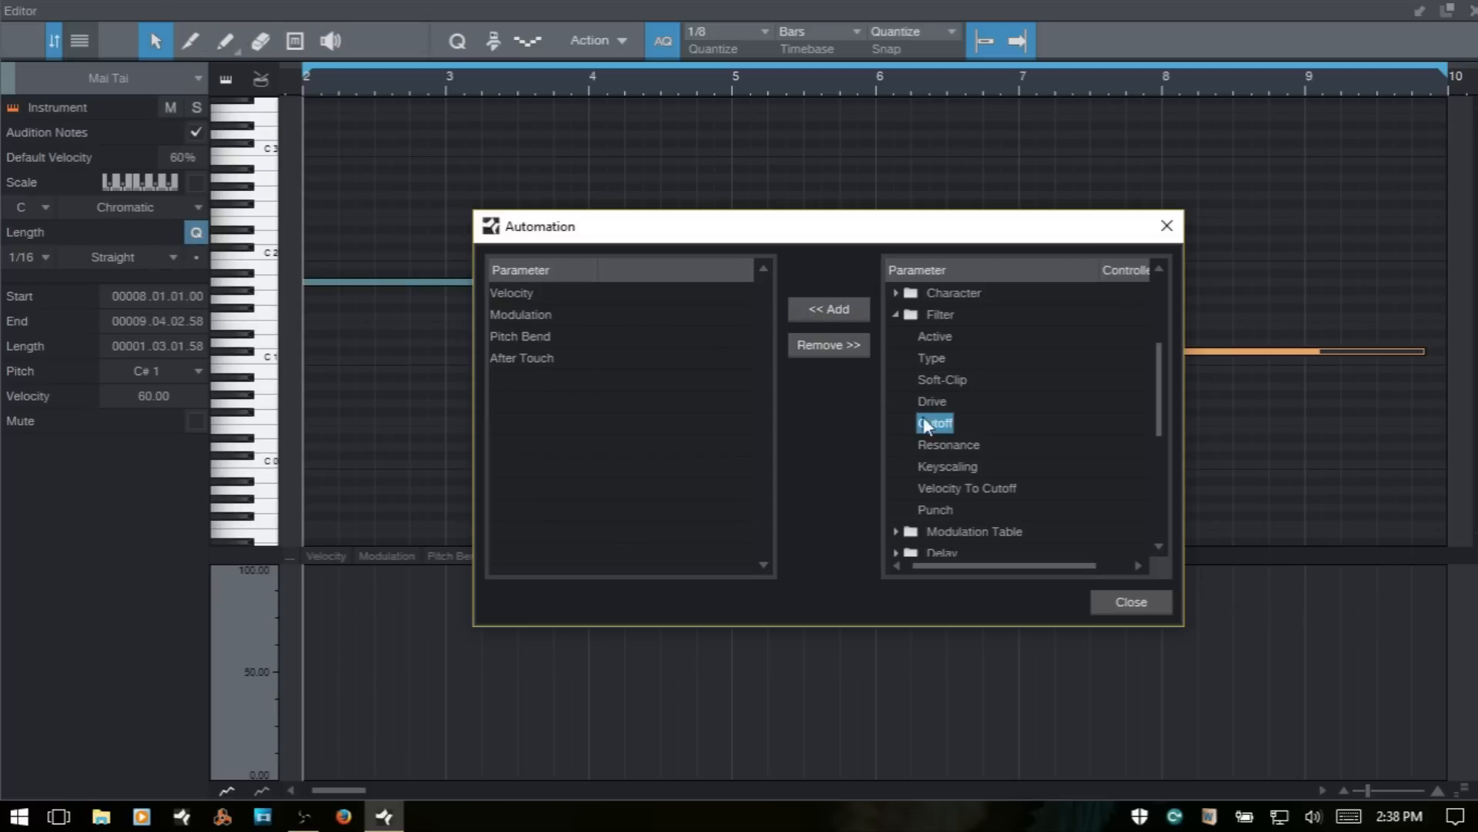
{"action": "left_click", "coordinate": [834, 309]}
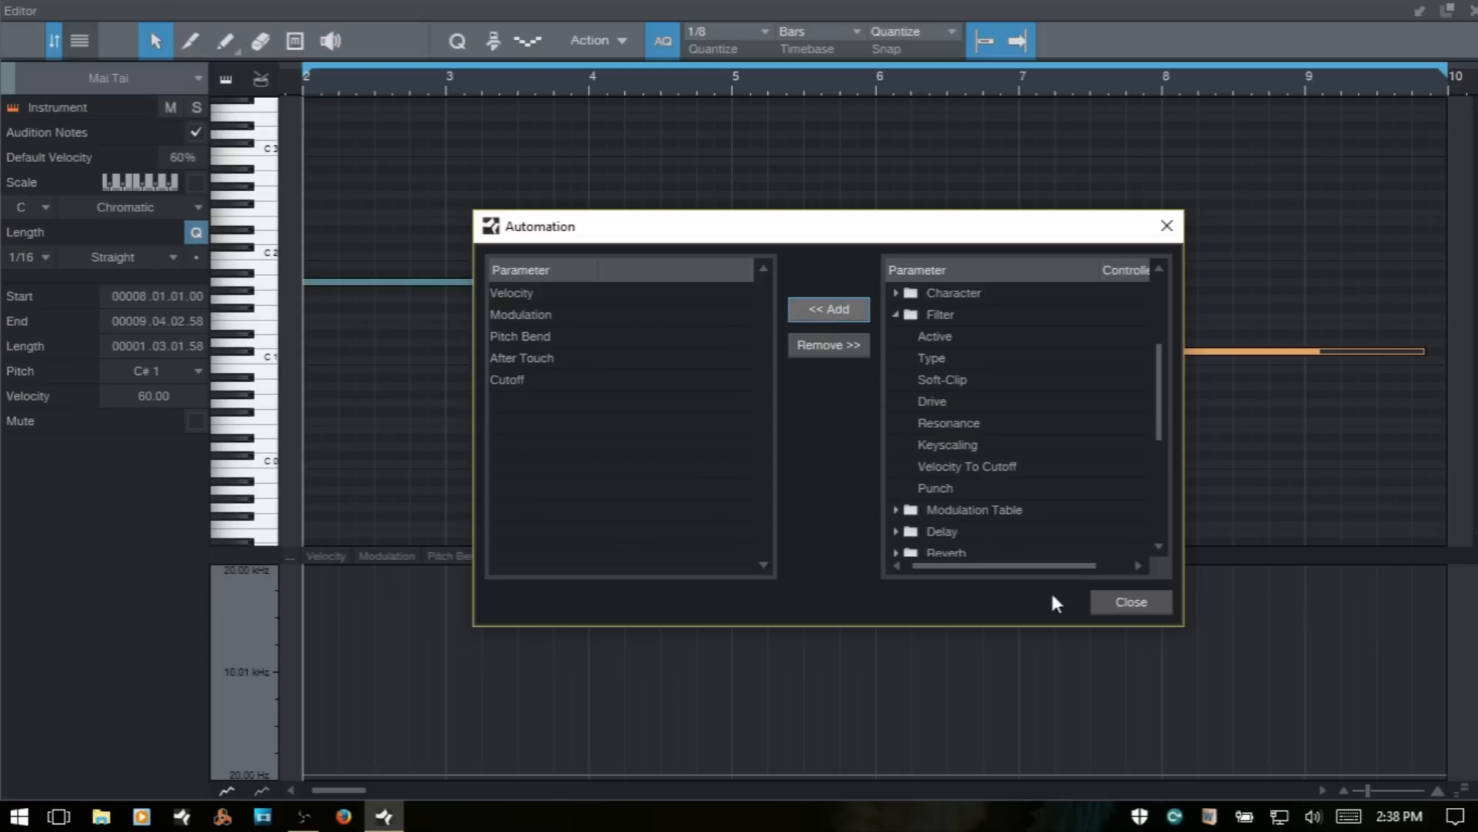
{"action": "left_click", "coordinate": [1136, 606]}
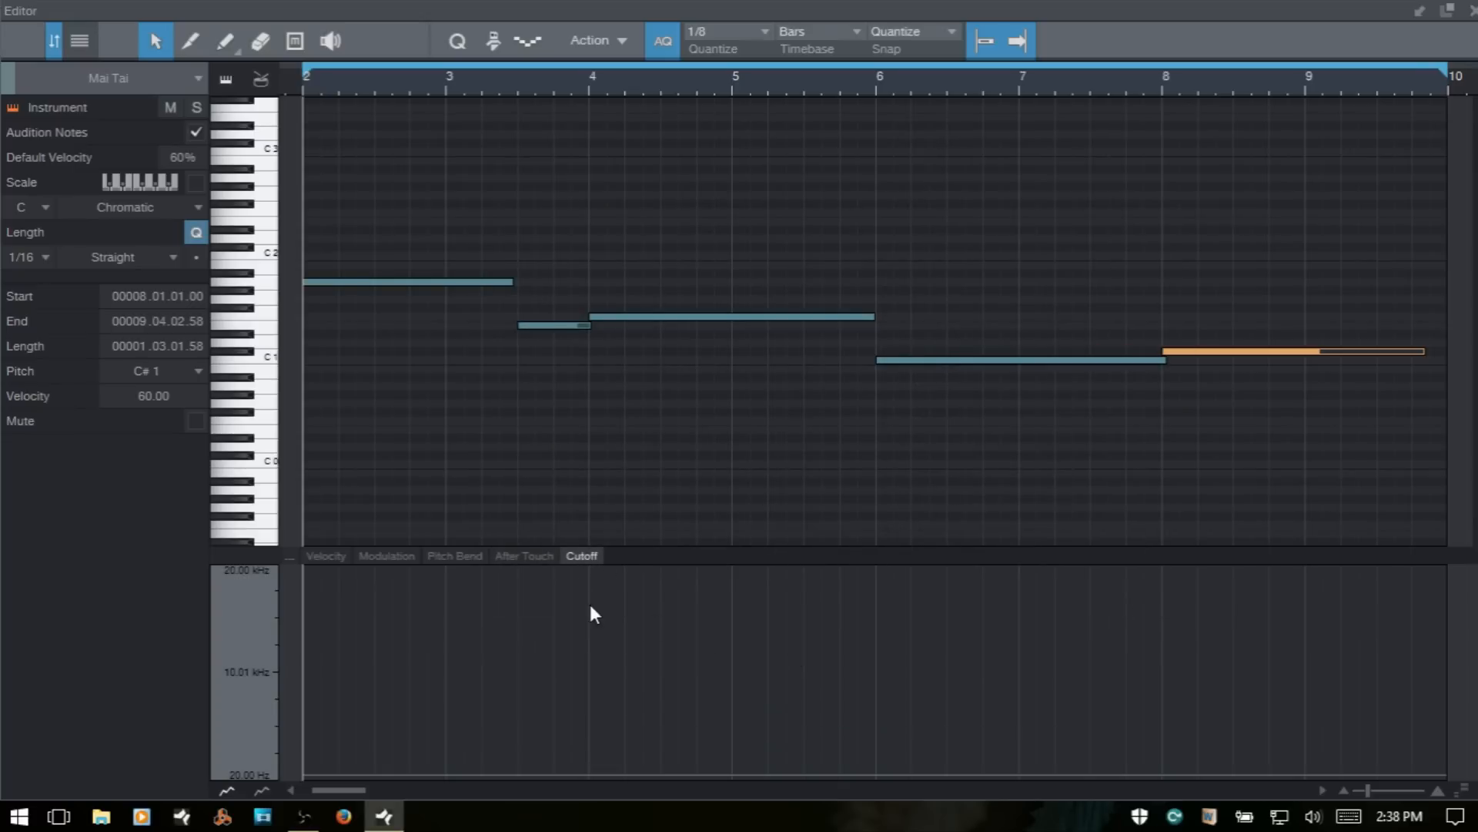
Dock the detached editor back into the main window and switch it to the Battery 4 track.
{"action": "left_click", "coordinate": [1419, 11]}
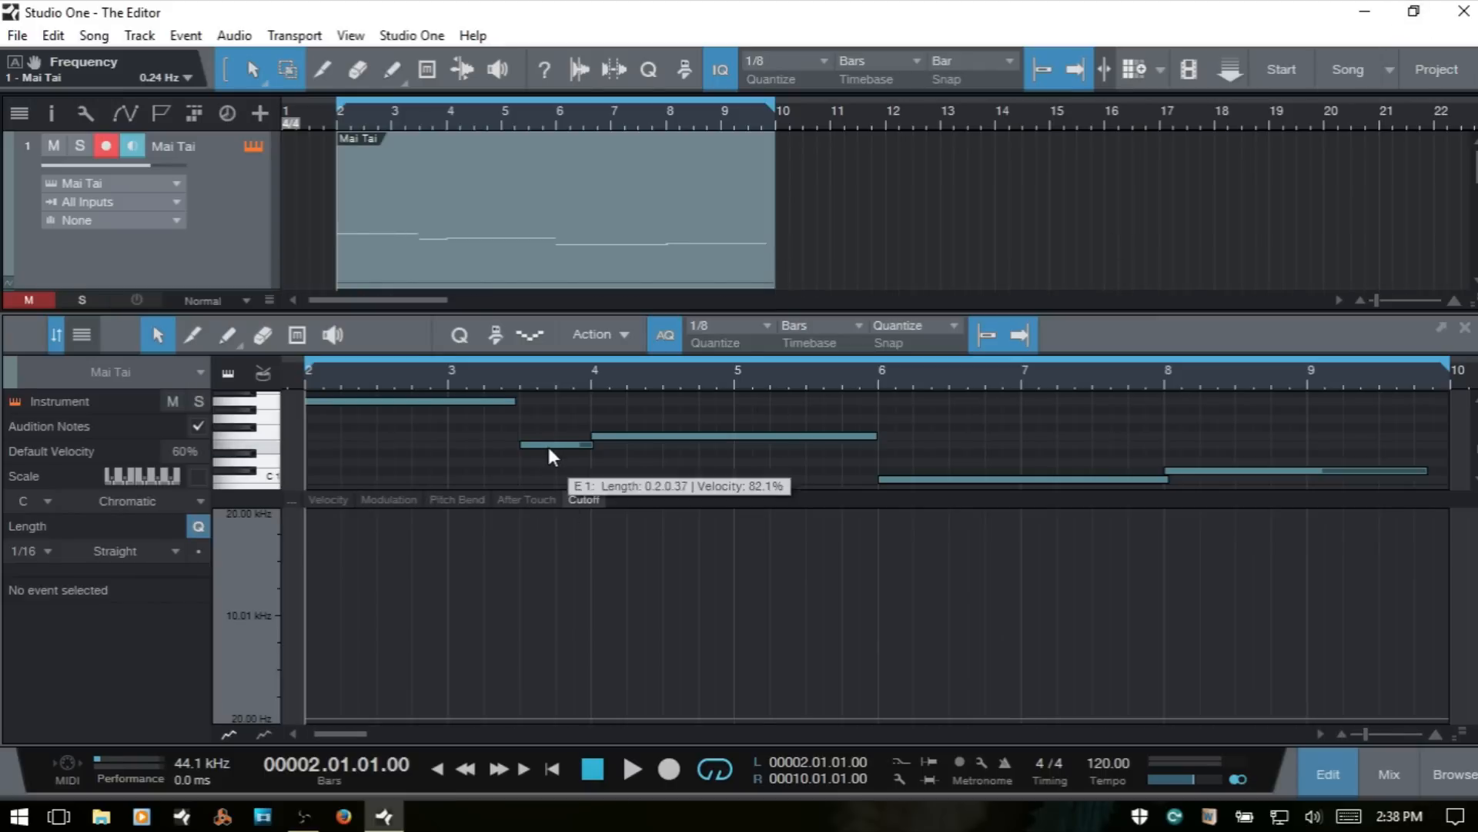
{"action": "left_click", "coordinate": [172, 367]}
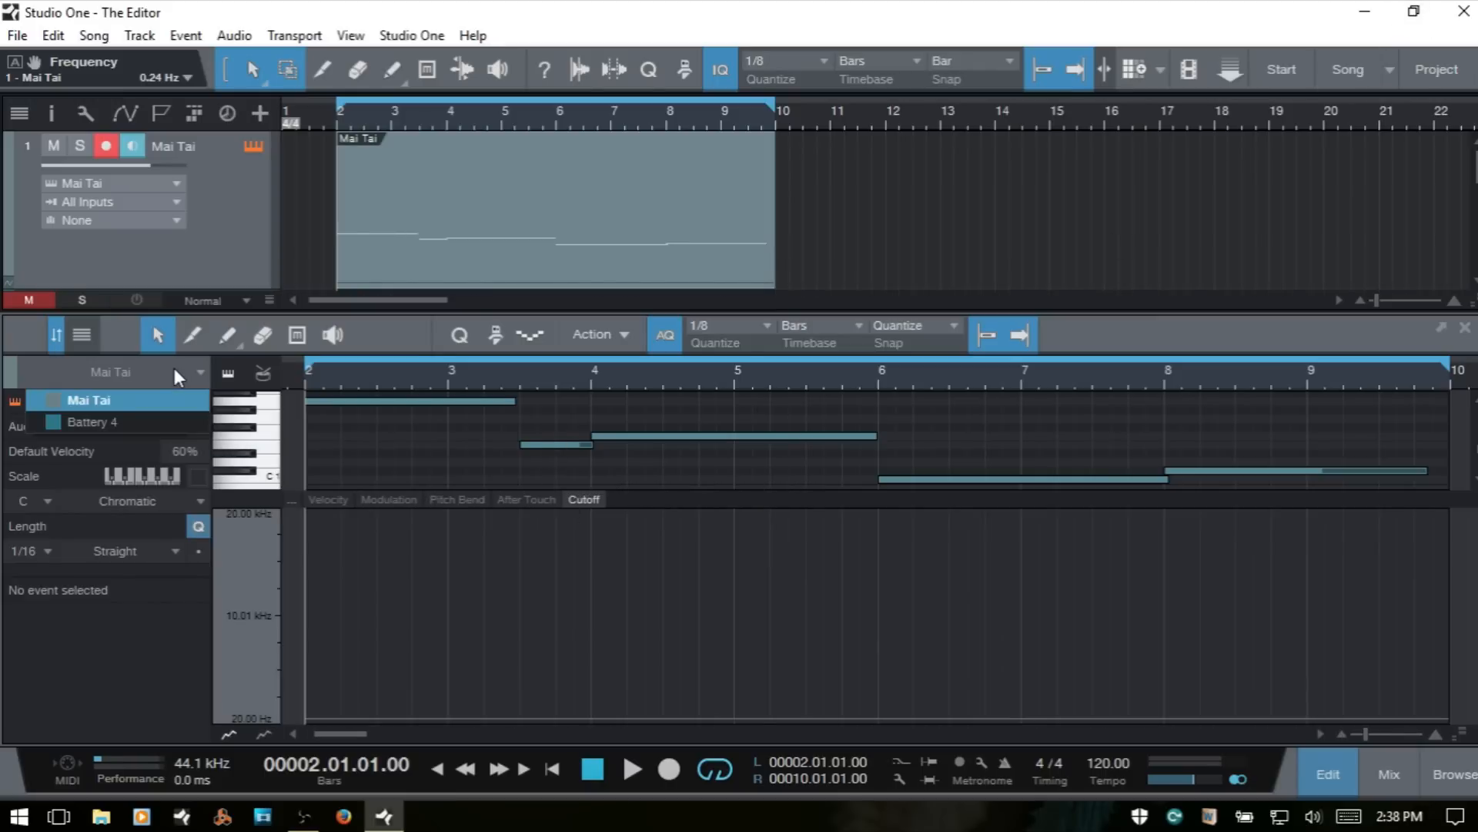
{"action": "left_click", "coordinate": [114, 423]}
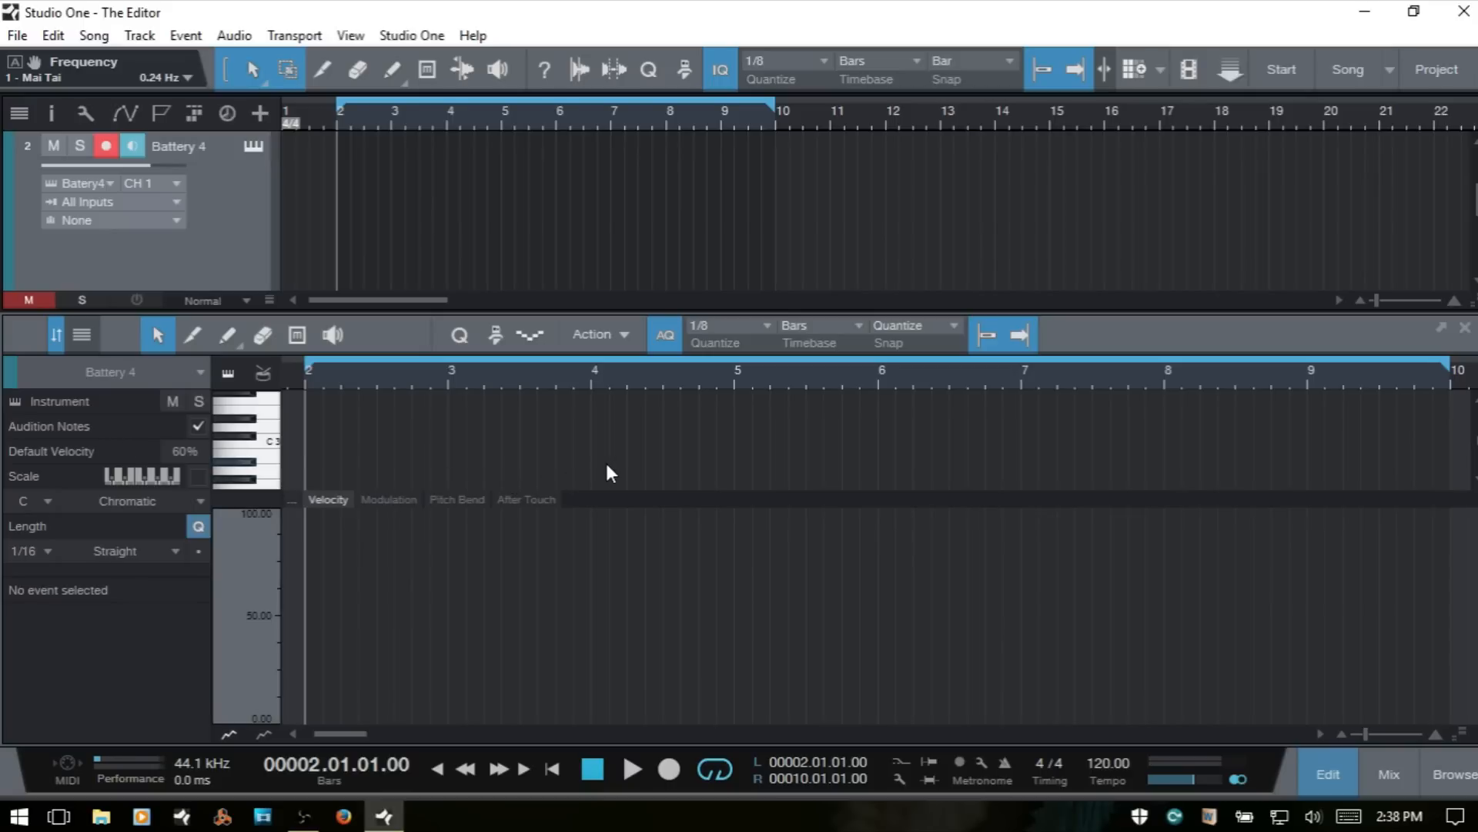
Examine which automation parameters Battery 4 offers for its lanes, and close the list without adding any.
{"action": "left_click", "coordinate": [523, 499]}
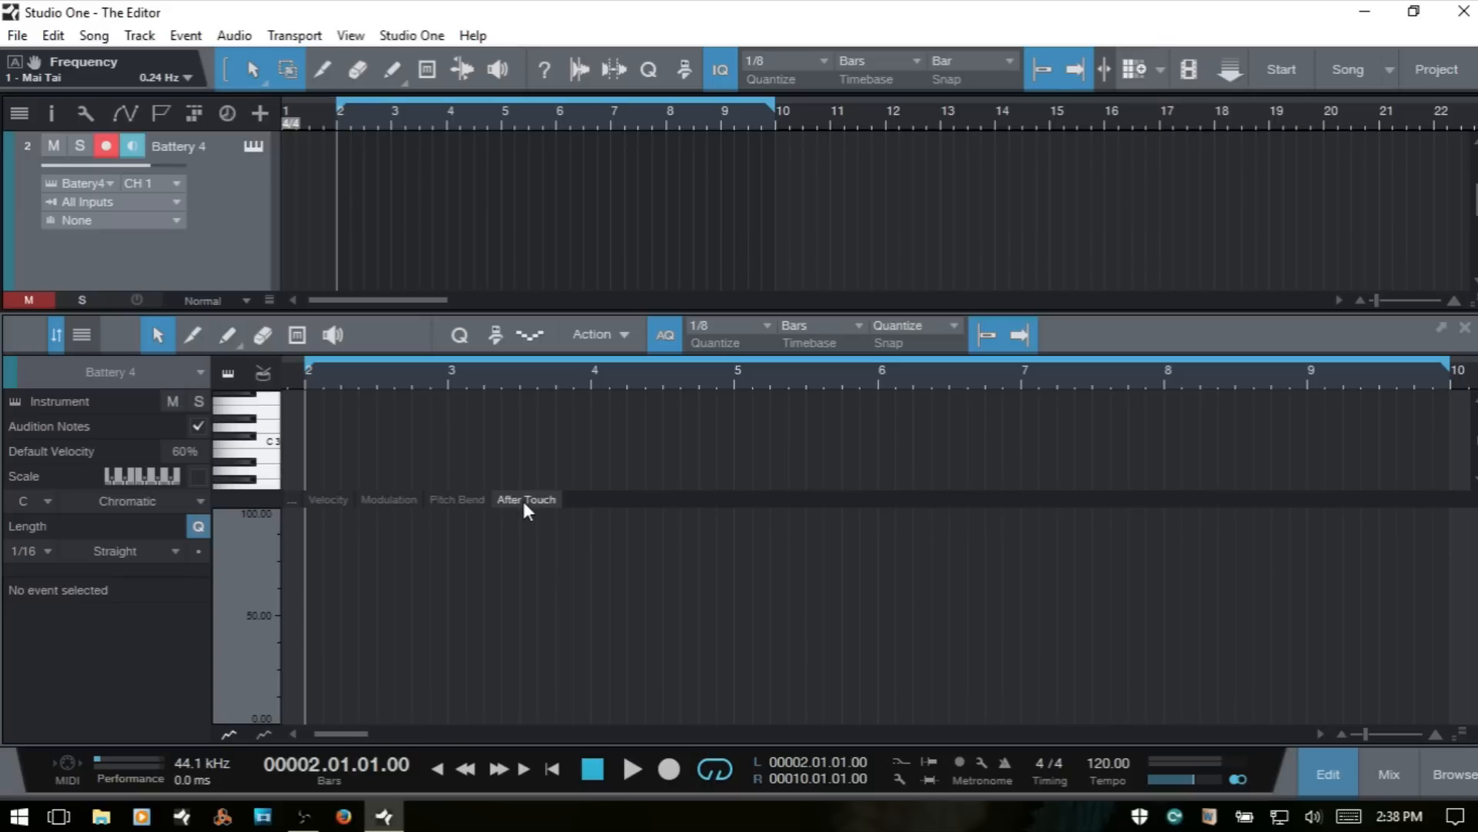
{"action": "right_click", "coordinate": [524, 498]}
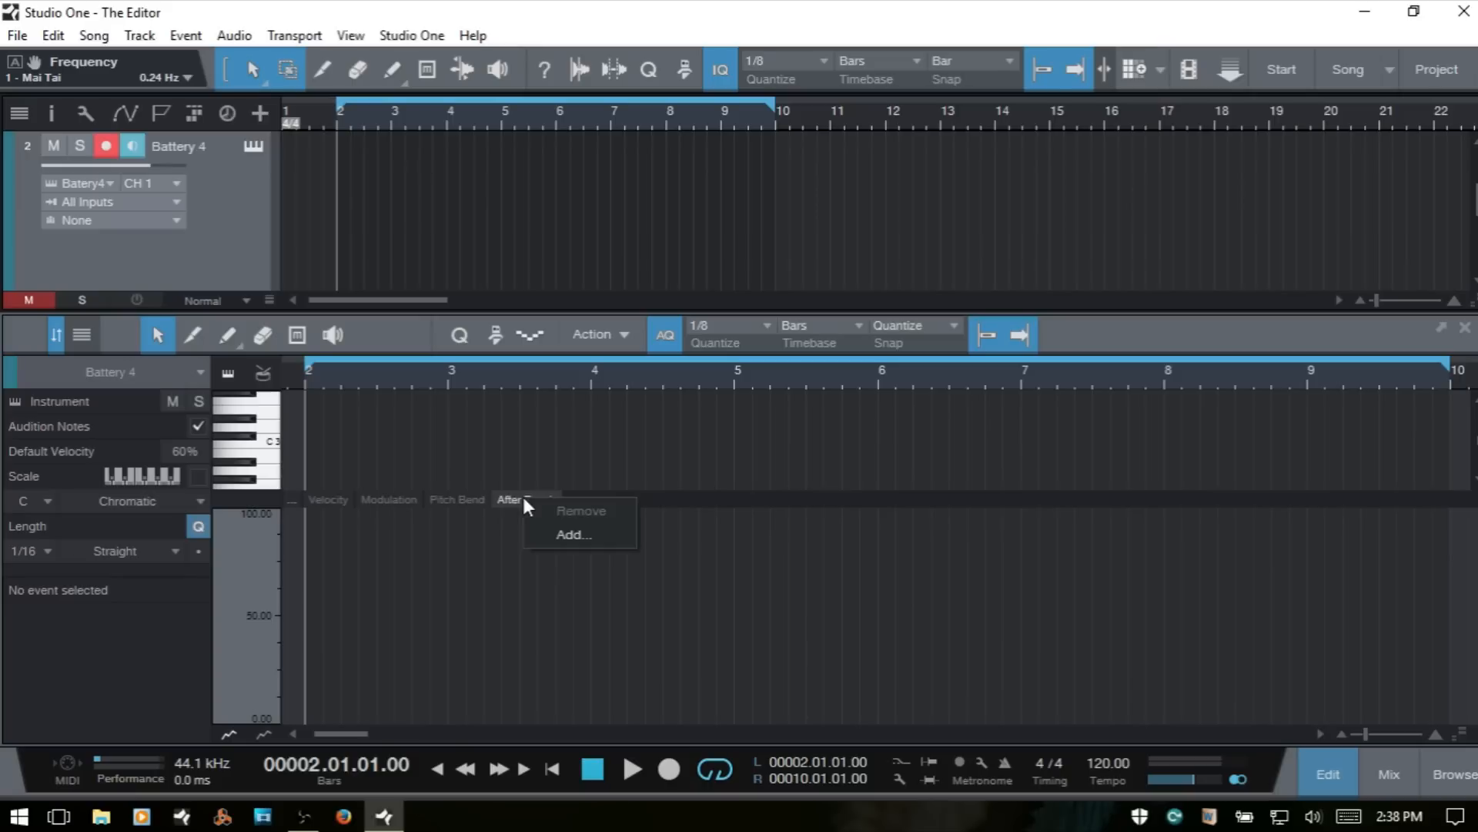
{"action": "left_click", "coordinate": [574, 537]}
{"action": "scroll", "coordinate": [1009, 370], "scroll_direction": "down", "scroll_amount": 1}
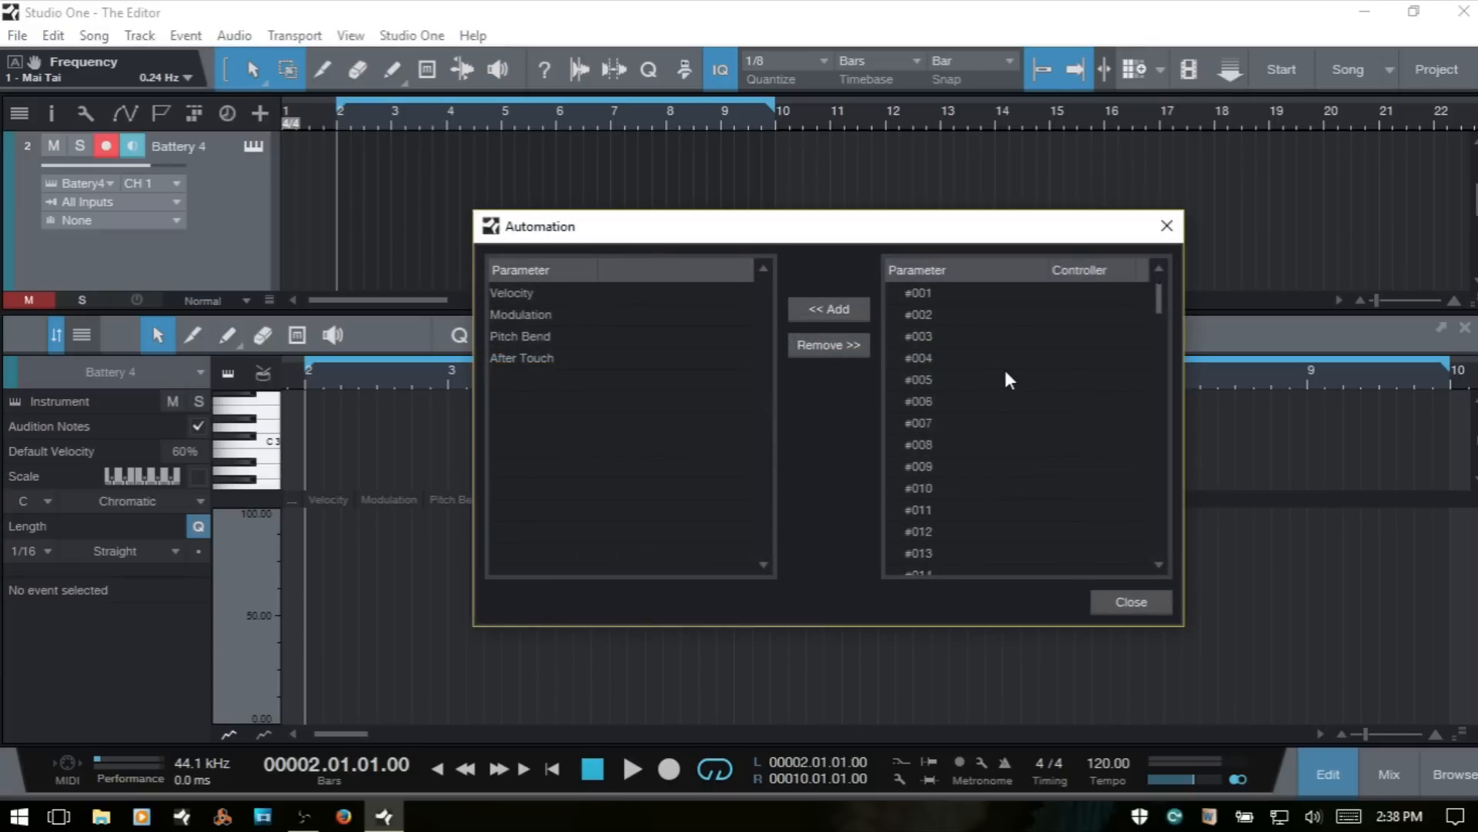
{"action": "scroll", "coordinate": [1001, 377], "scroll_direction": "up", "scroll_amount": 1}
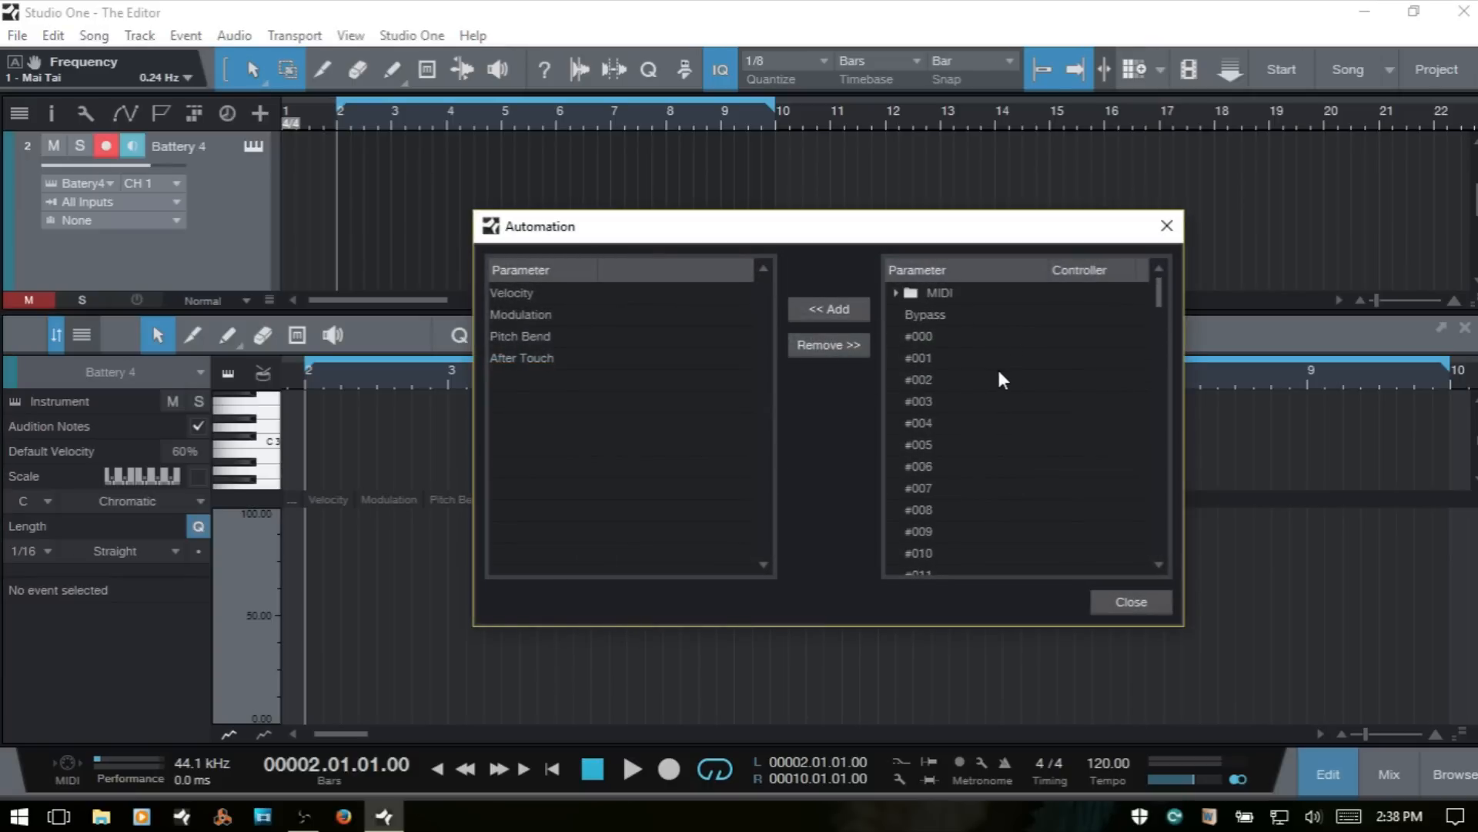
{"action": "scroll", "coordinate": [996, 366], "scroll_direction": "down", "scroll_amount": 8}
{"action": "scroll", "coordinate": [963, 493], "scroll_direction": "down", "scroll_amount": 8}
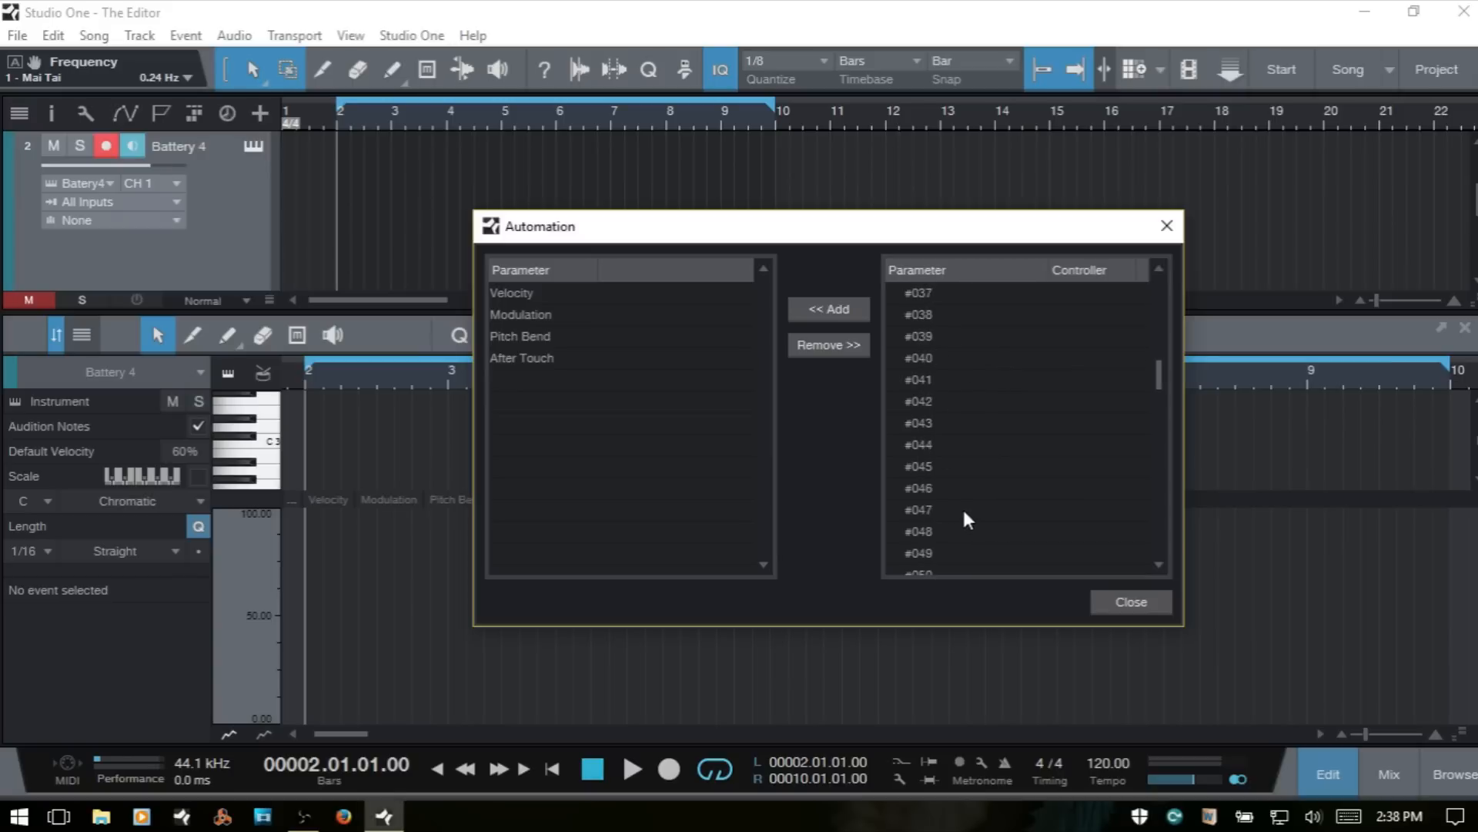
{"action": "scroll", "coordinate": [967, 470], "scroll_direction": "up", "scroll_amount": 11}
{"action": "scroll", "coordinate": [976, 458], "scroll_direction": "up", "scroll_amount": 5}
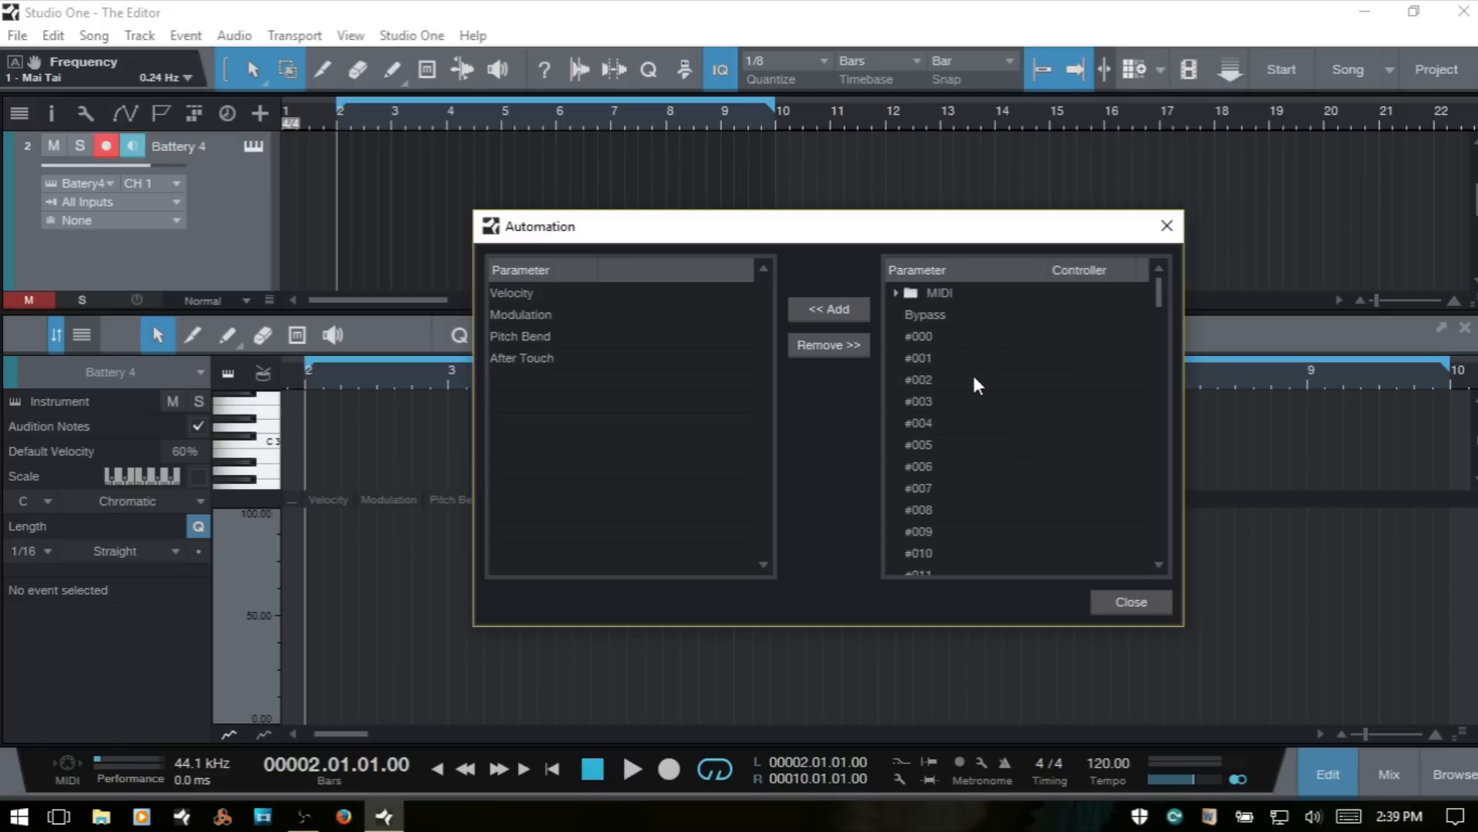
{"action": "left_click", "coordinate": [1129, 601]}
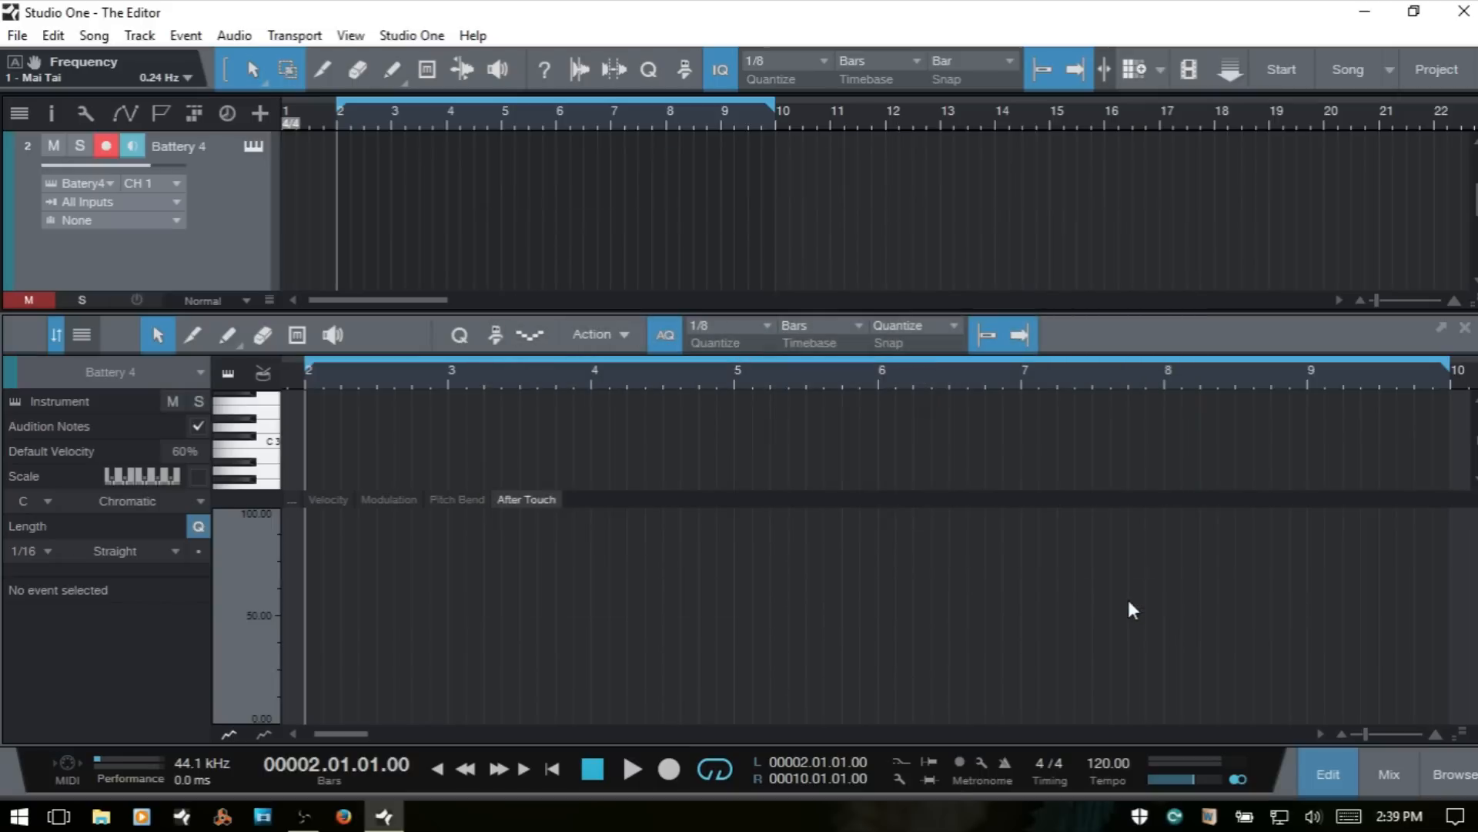
Enable host automation (ID: 0) for the filter's High Cut control in Battery 4 and close the instrument window.
{"action": "left_click", "coordinate": [15, 407]}
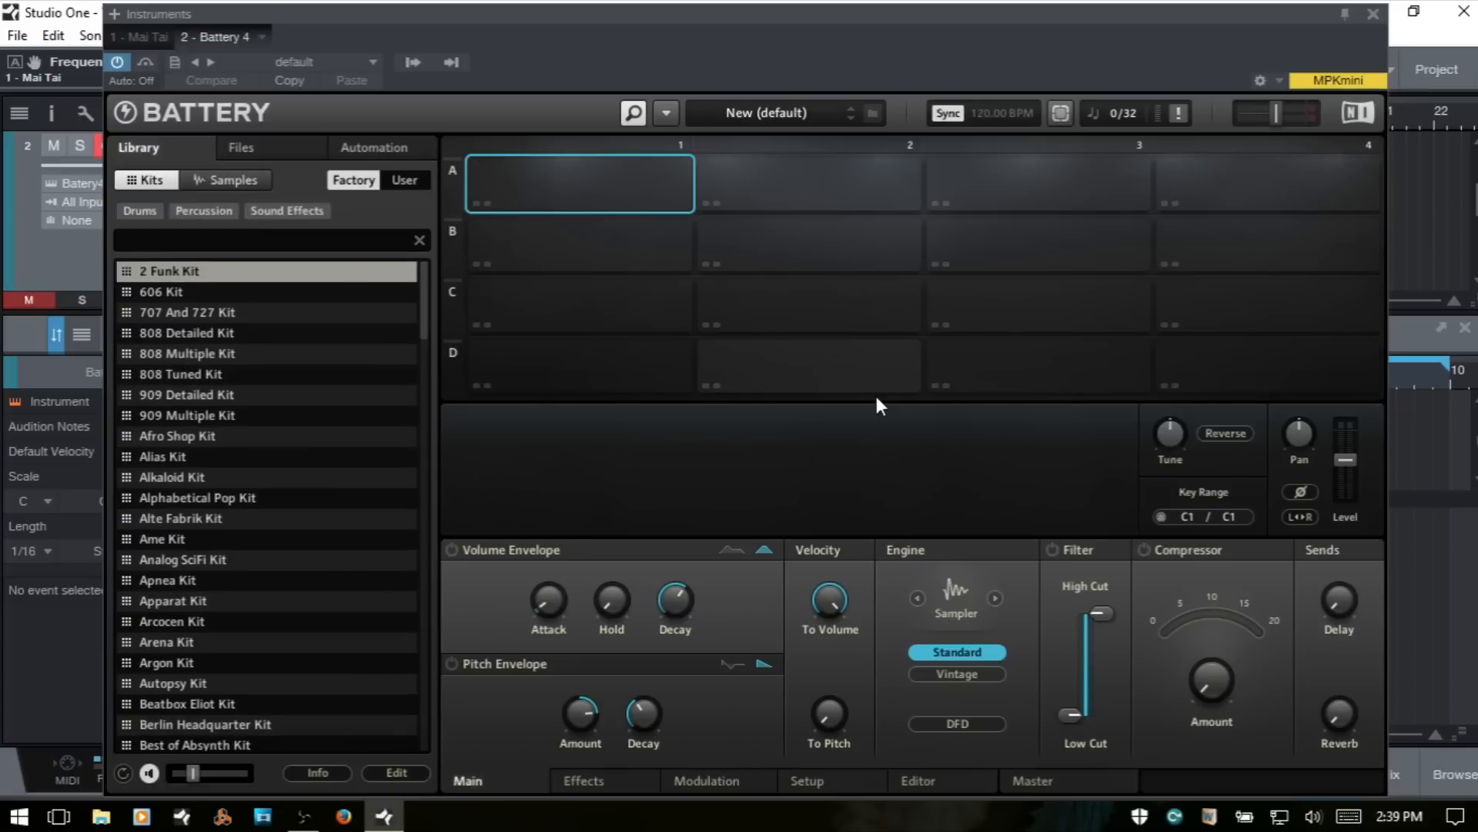
{"action": "left_click", "coordinate": [1103, 613]}
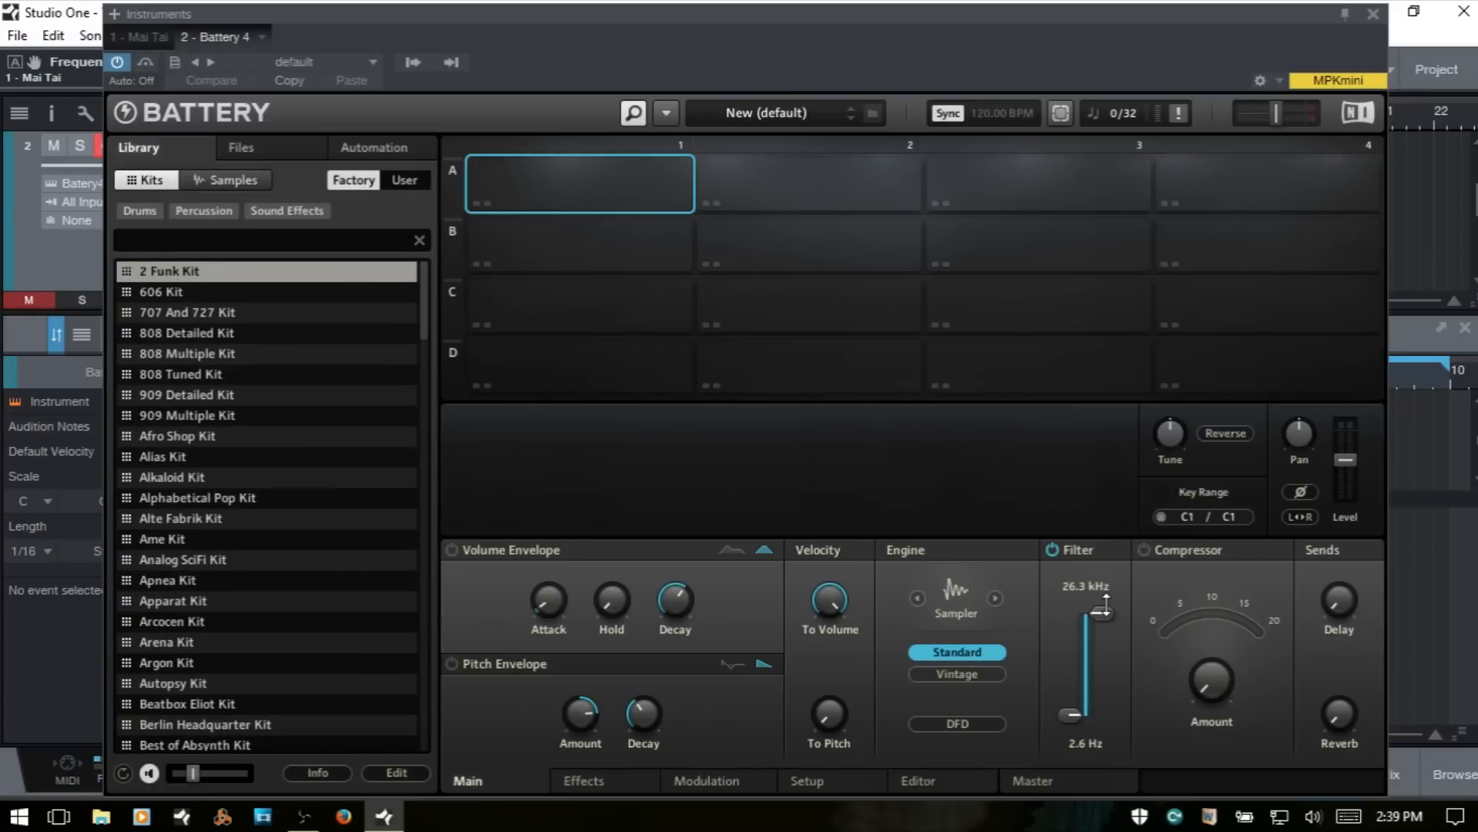
{"action": "right_click", "coordinate": [1101, 612]}
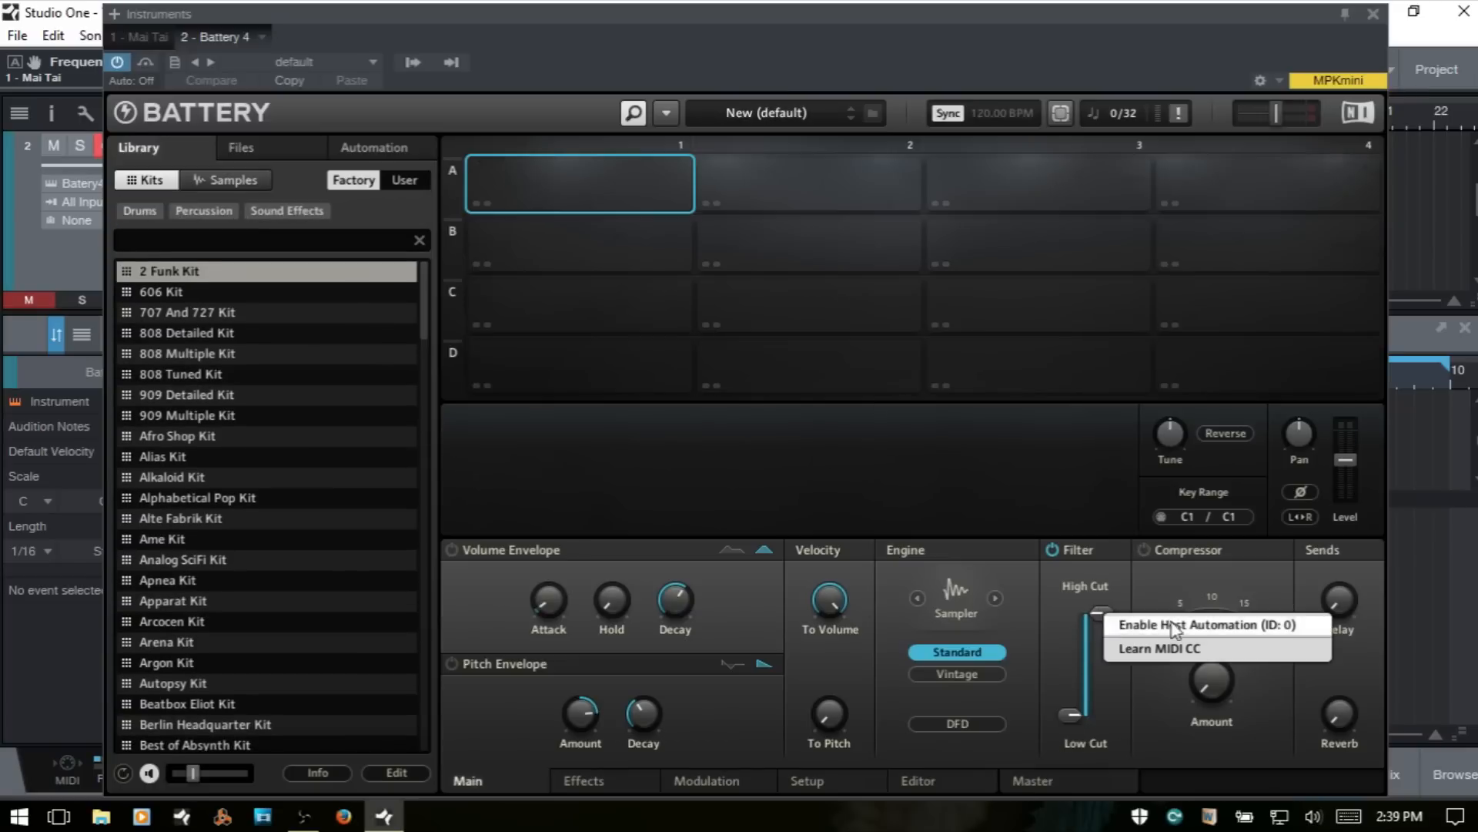
{"action": "left_click", "coordinate": [1199, 625]}
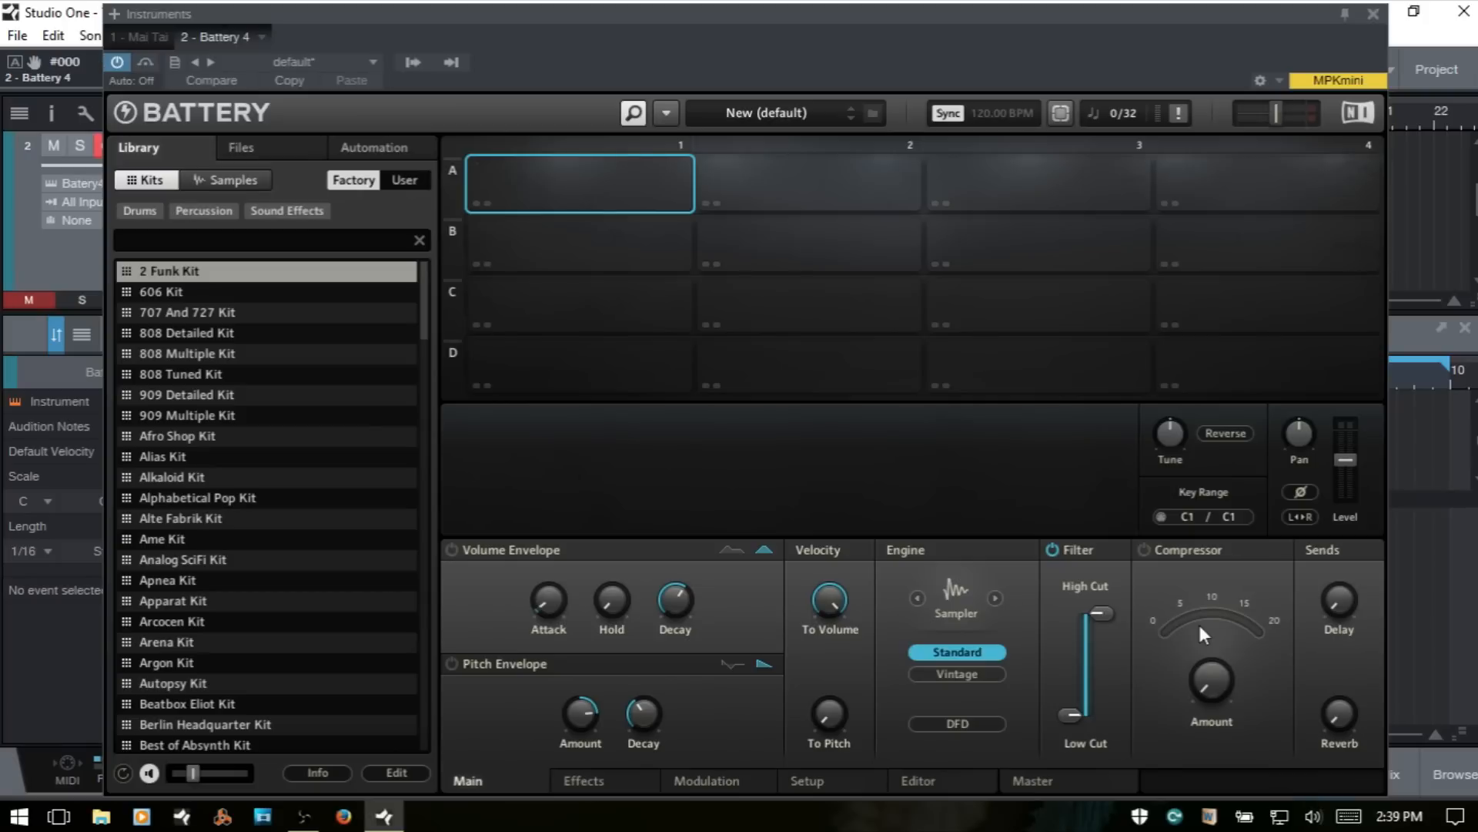
{"action": "left_click", "coordinate": [1373, 14]}
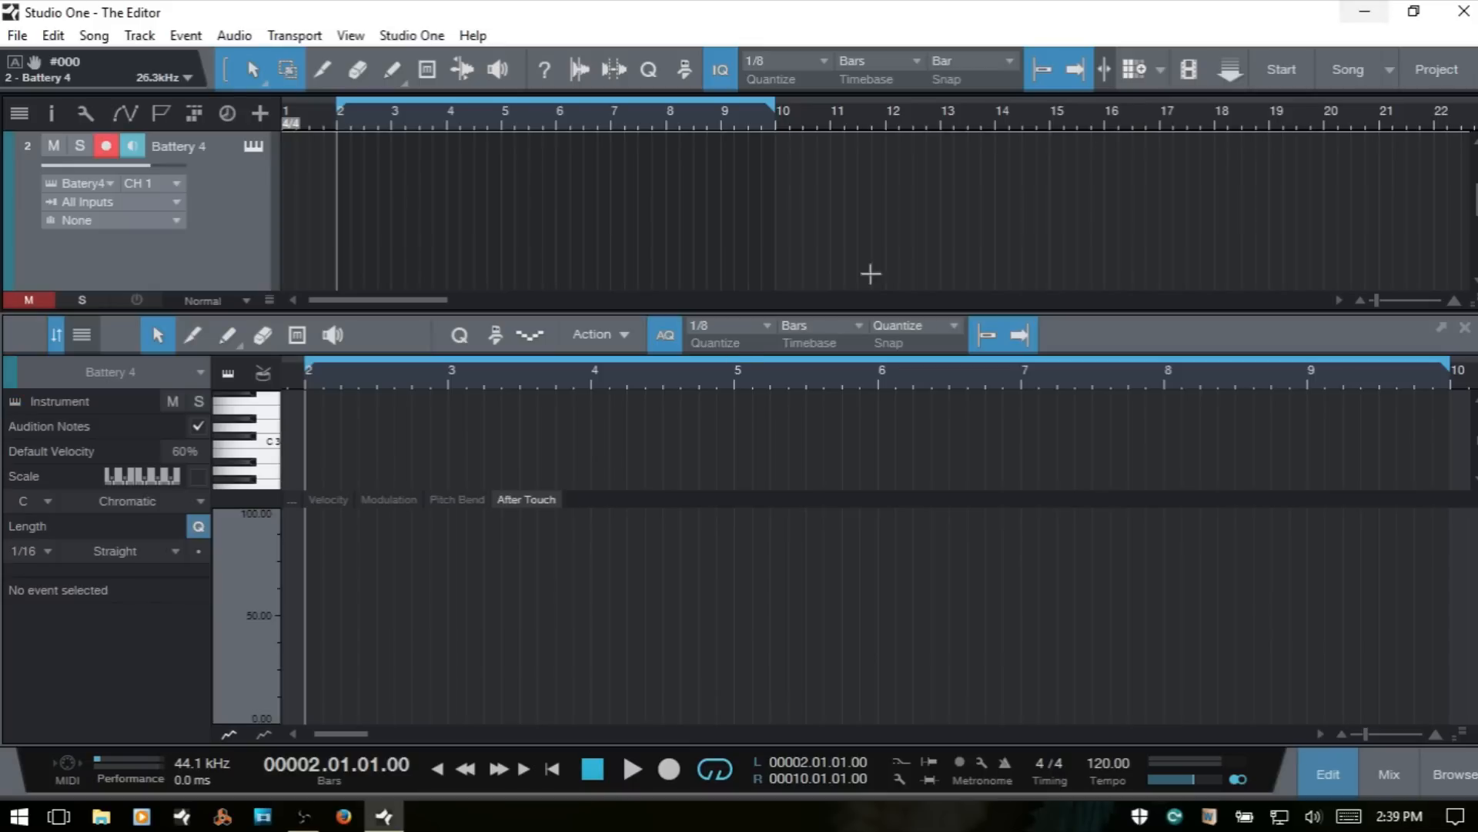
Add the Cutoff LP parameter as an automation lane for the Battery 4 track.
{"action": "right_click", "coordinate": [539, 501]}
{"action": "left_click", "coordinate": [587, 535]}
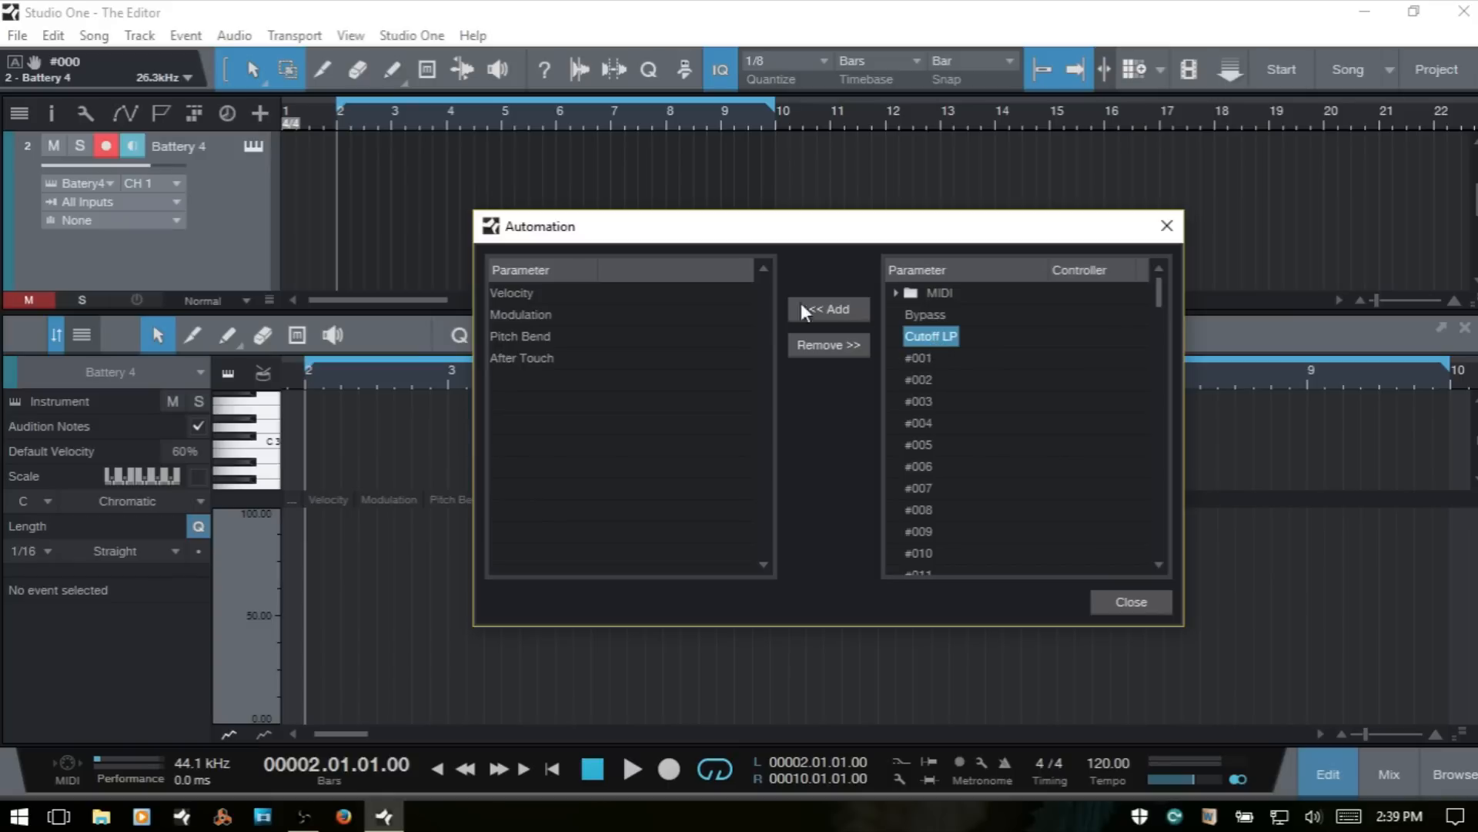
{"action": "left_click", "coordinate": [833, 308]}
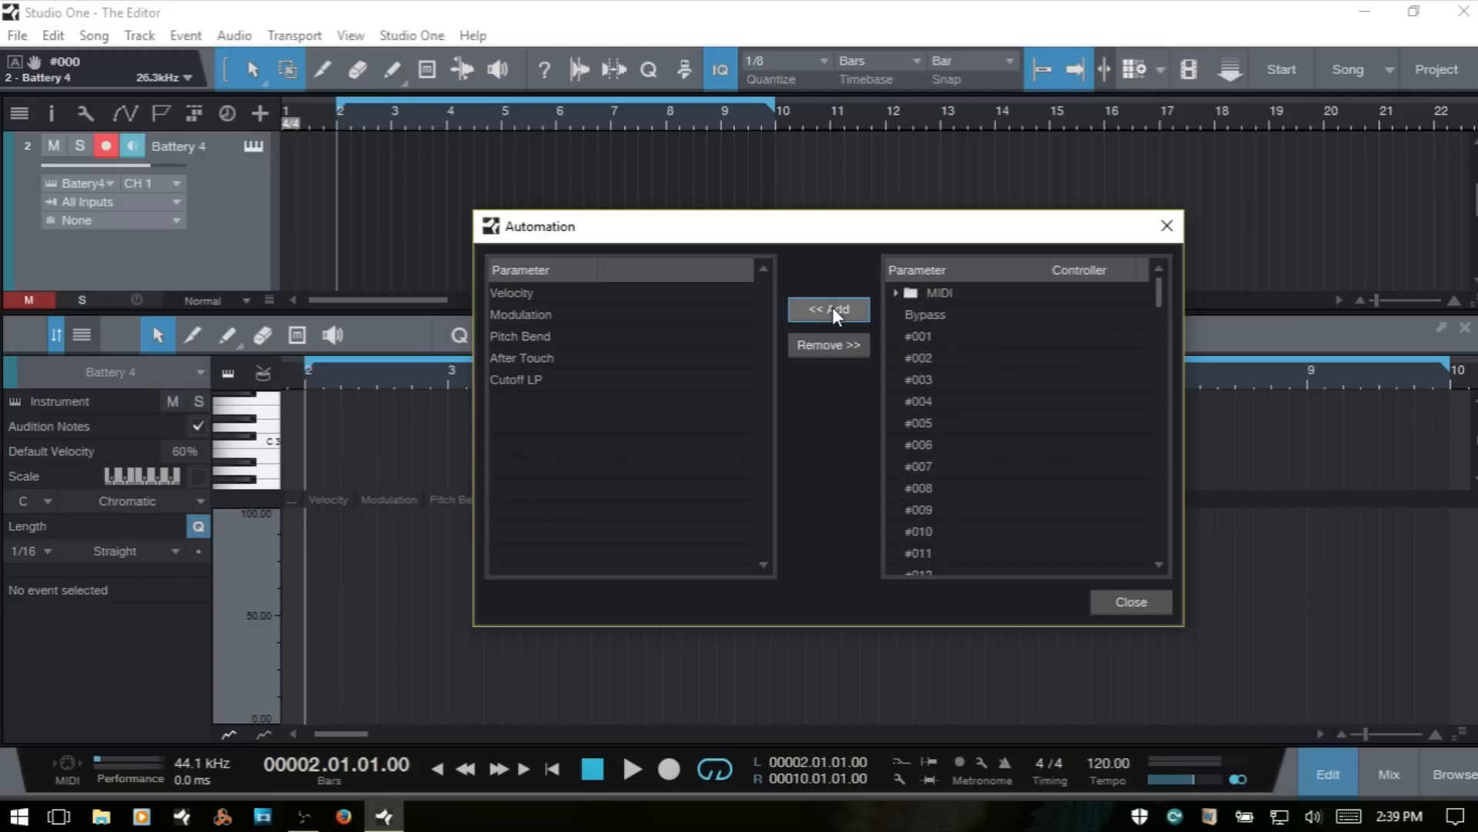
{"action": "left_click", "coordinate": [1123, 600]}
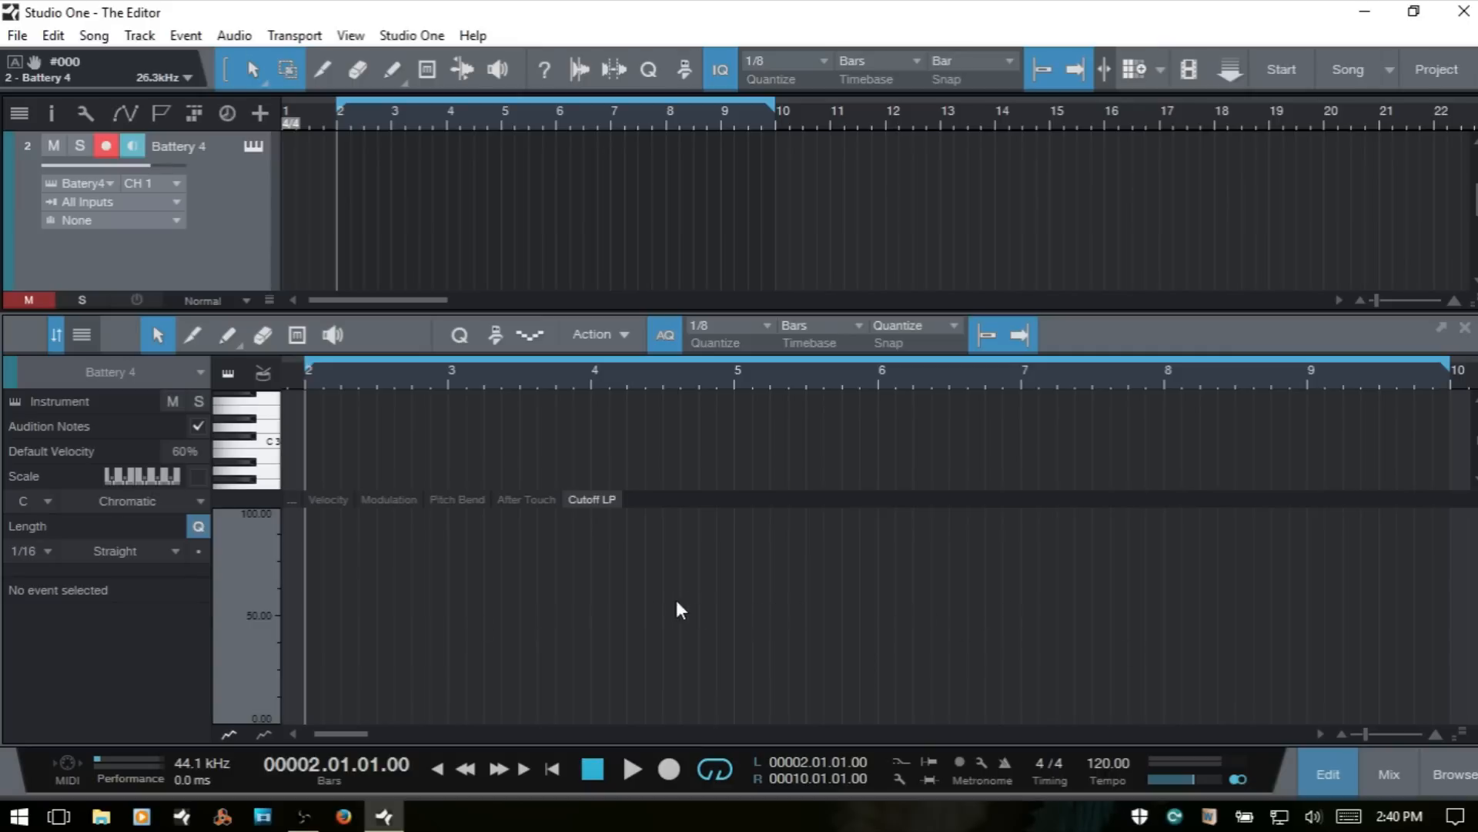
Close the editor, select the Mai Tai track in the arrangement and open its instrument window.
{"action": "key", "text": "F2"}
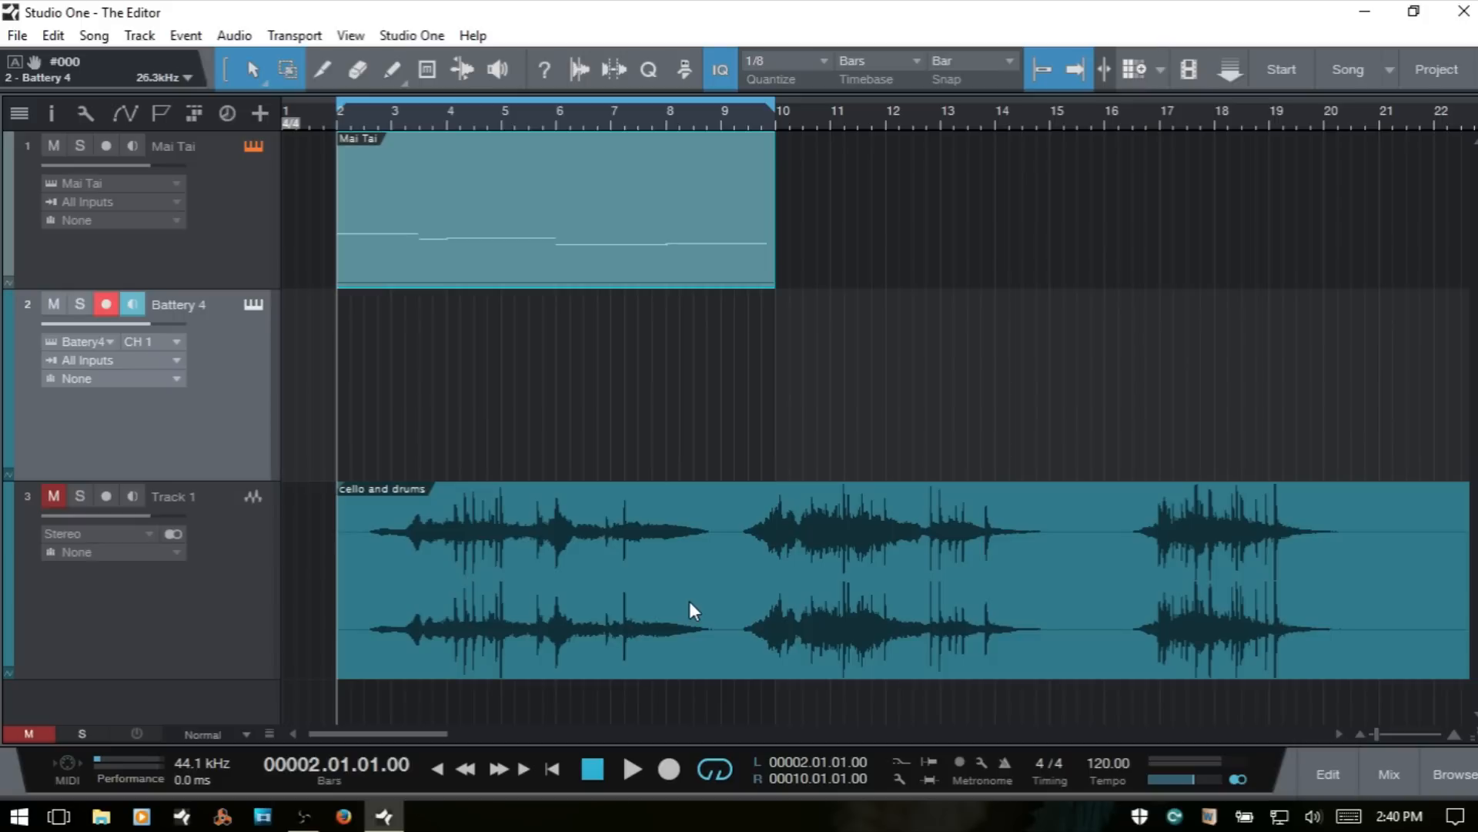
{"action": "left_click", "coordinate": [229, 241]}
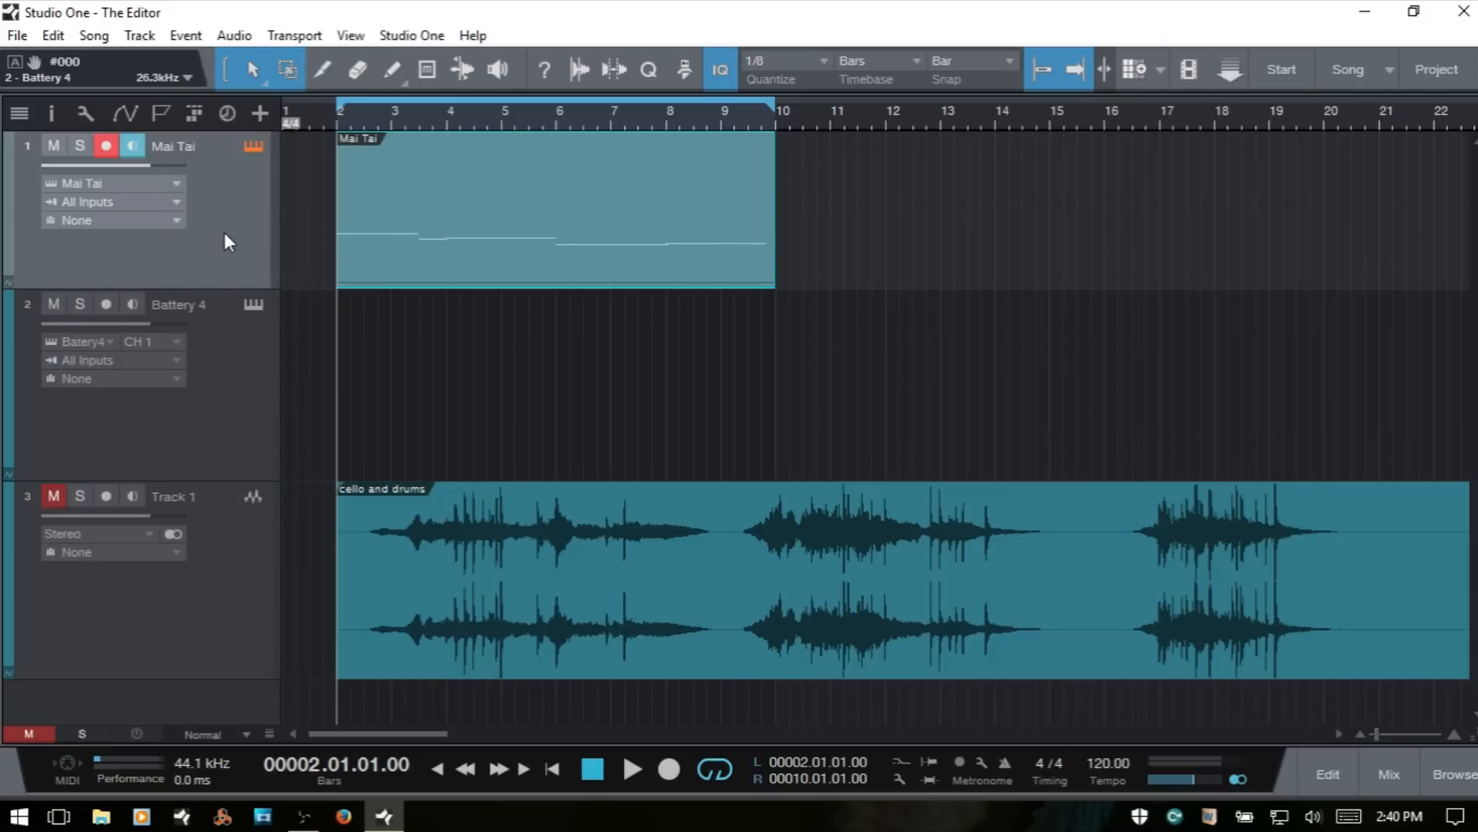
{"action": "left_click", "coordinate": [252, 148]}
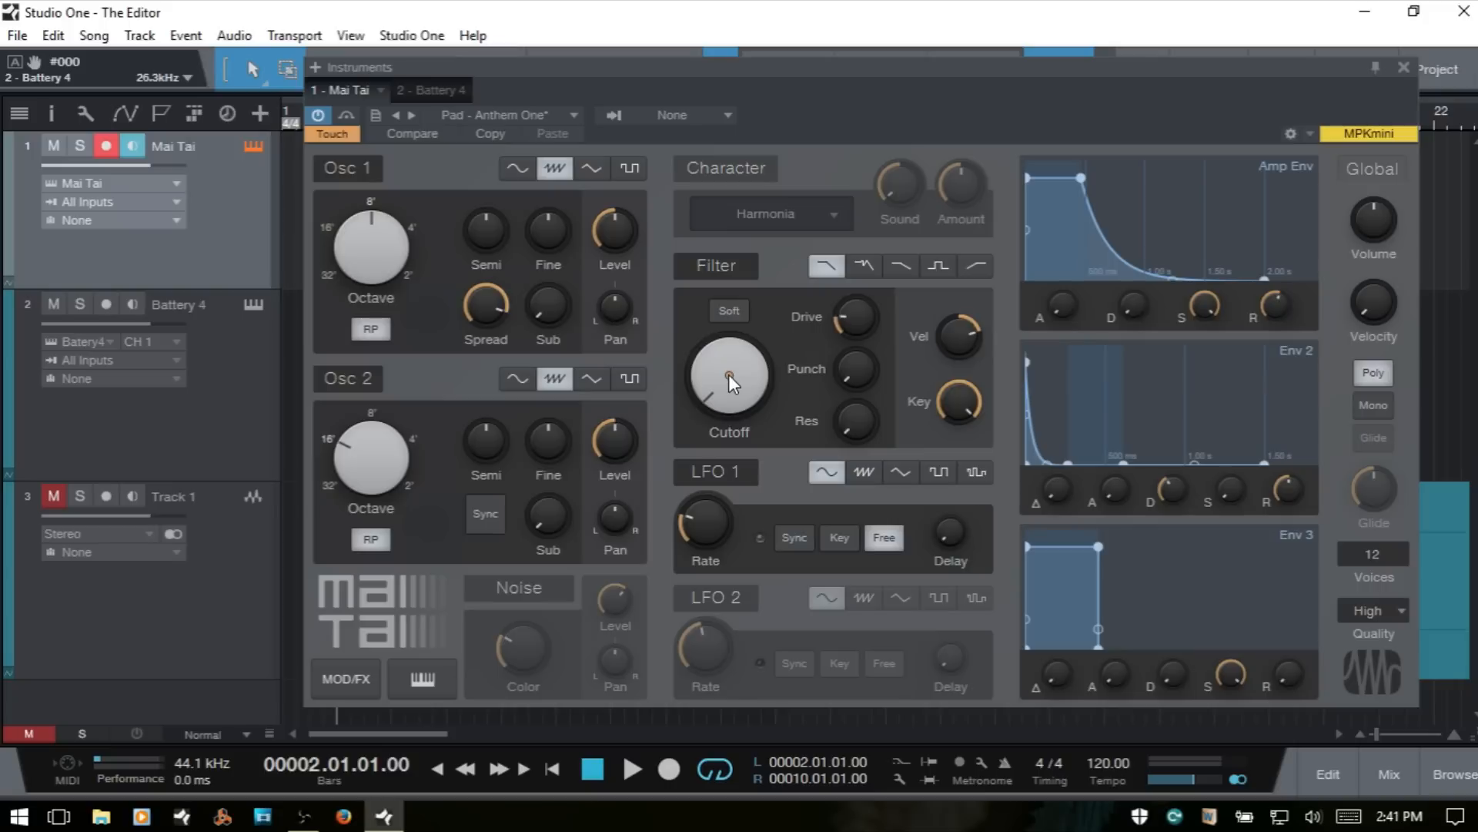
Connect Mai Tai's filter Cutoff to channel macro Knob 1 and record a pass of live Cutoff movements into the Mai Tai part.
{"action": "mouse_move", "coordinate": [728, 374]}
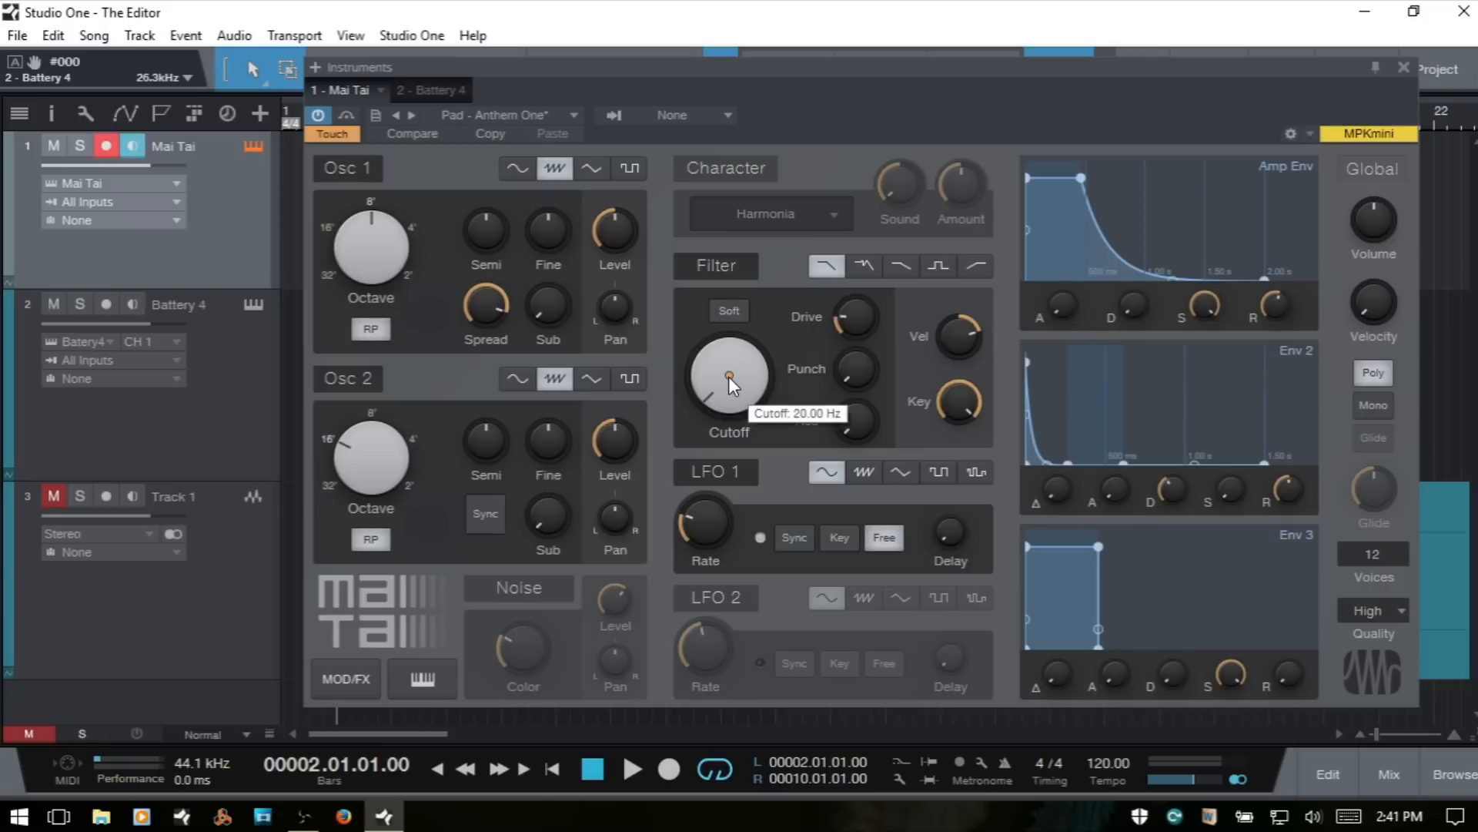
{"action": "right_click", "coordinate": [728, 376]}
{"action": "mouse_move", "coordinate": [804, 393]}
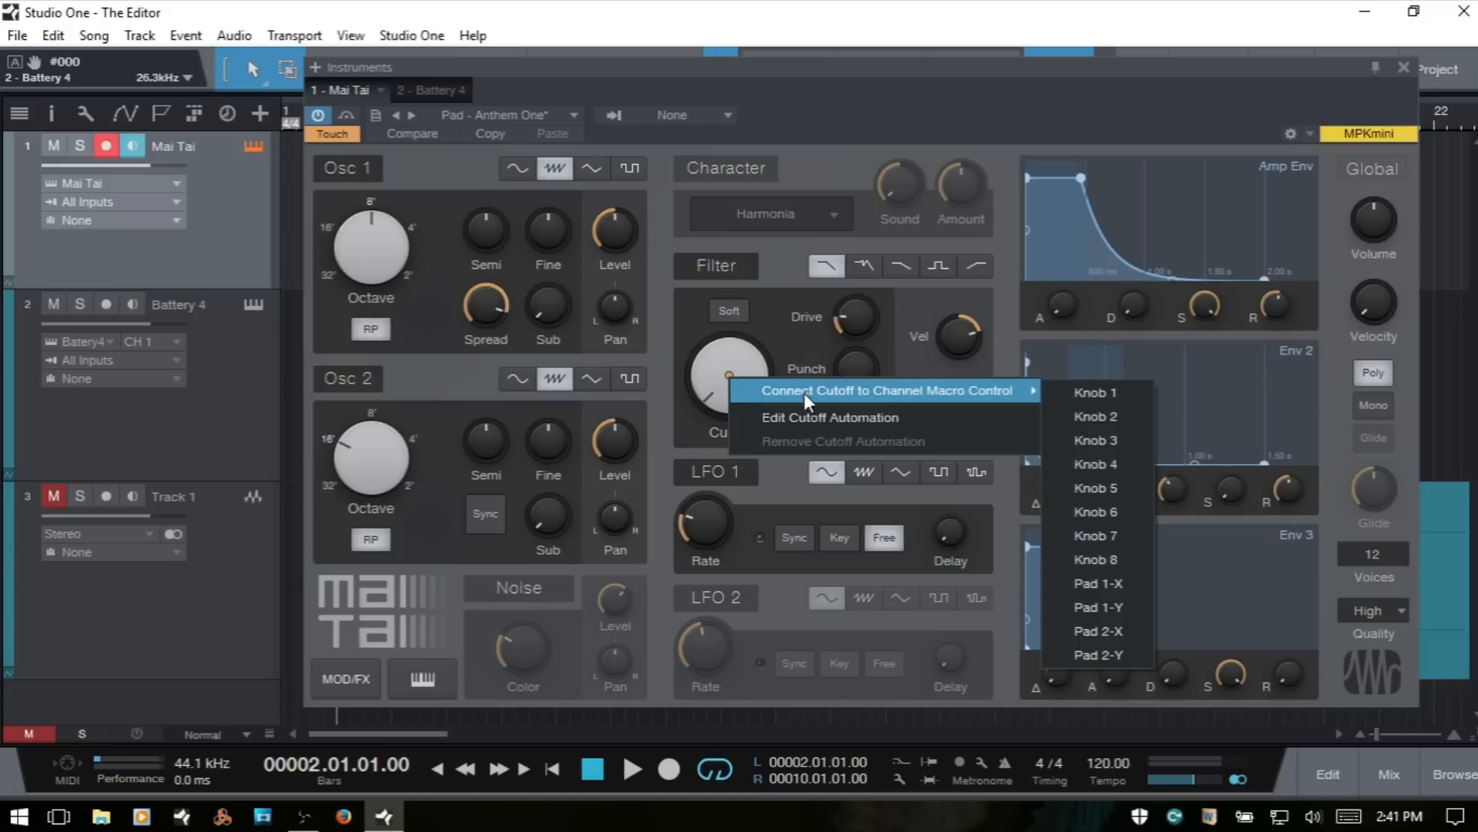
{"action": "left_click", "coordinate": [1098, 393]}
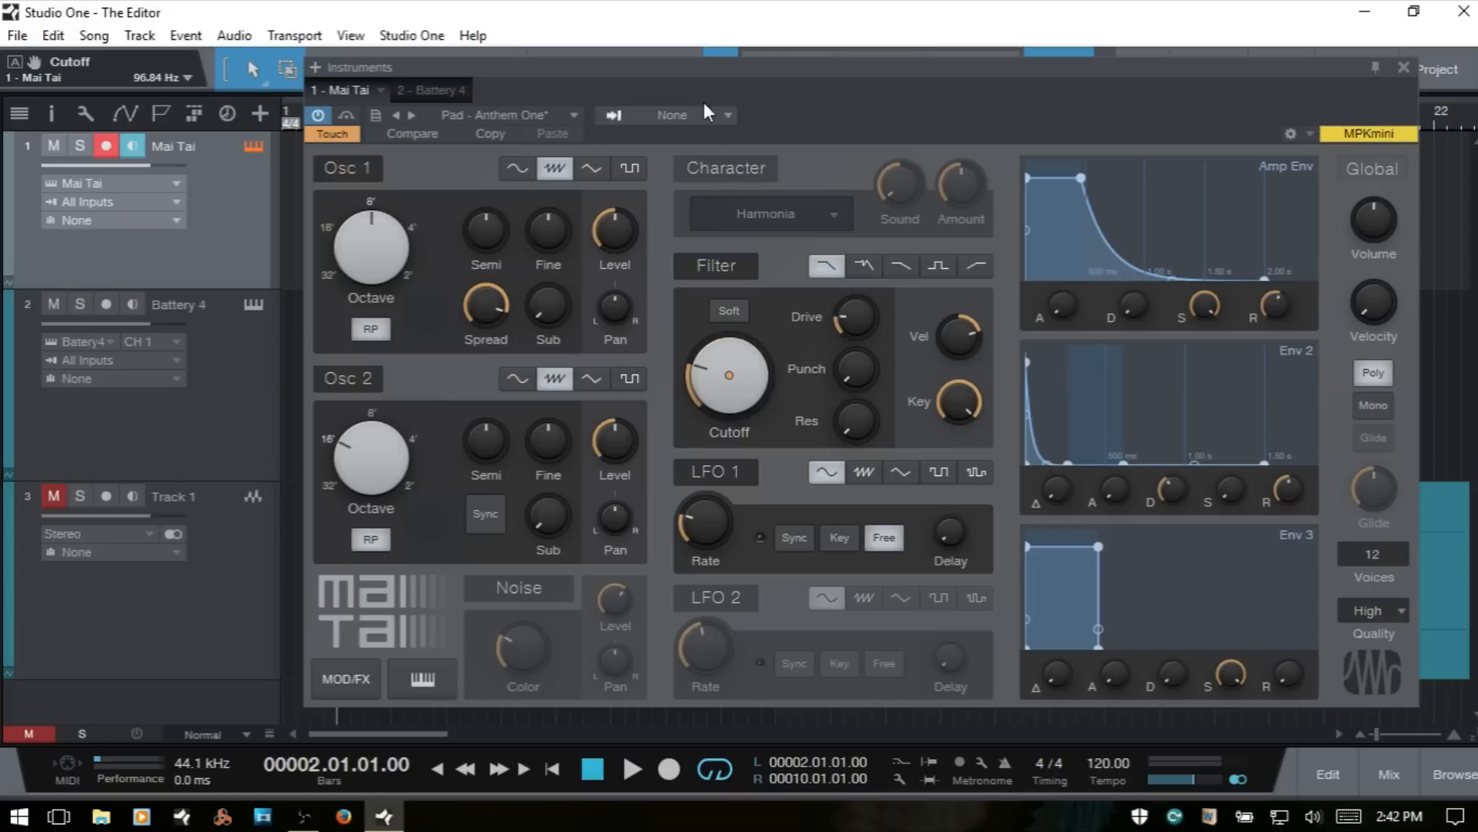
{"action": "left_click_drag", "start_coordinate": [723, 65], "coordinate": [796, 414]}
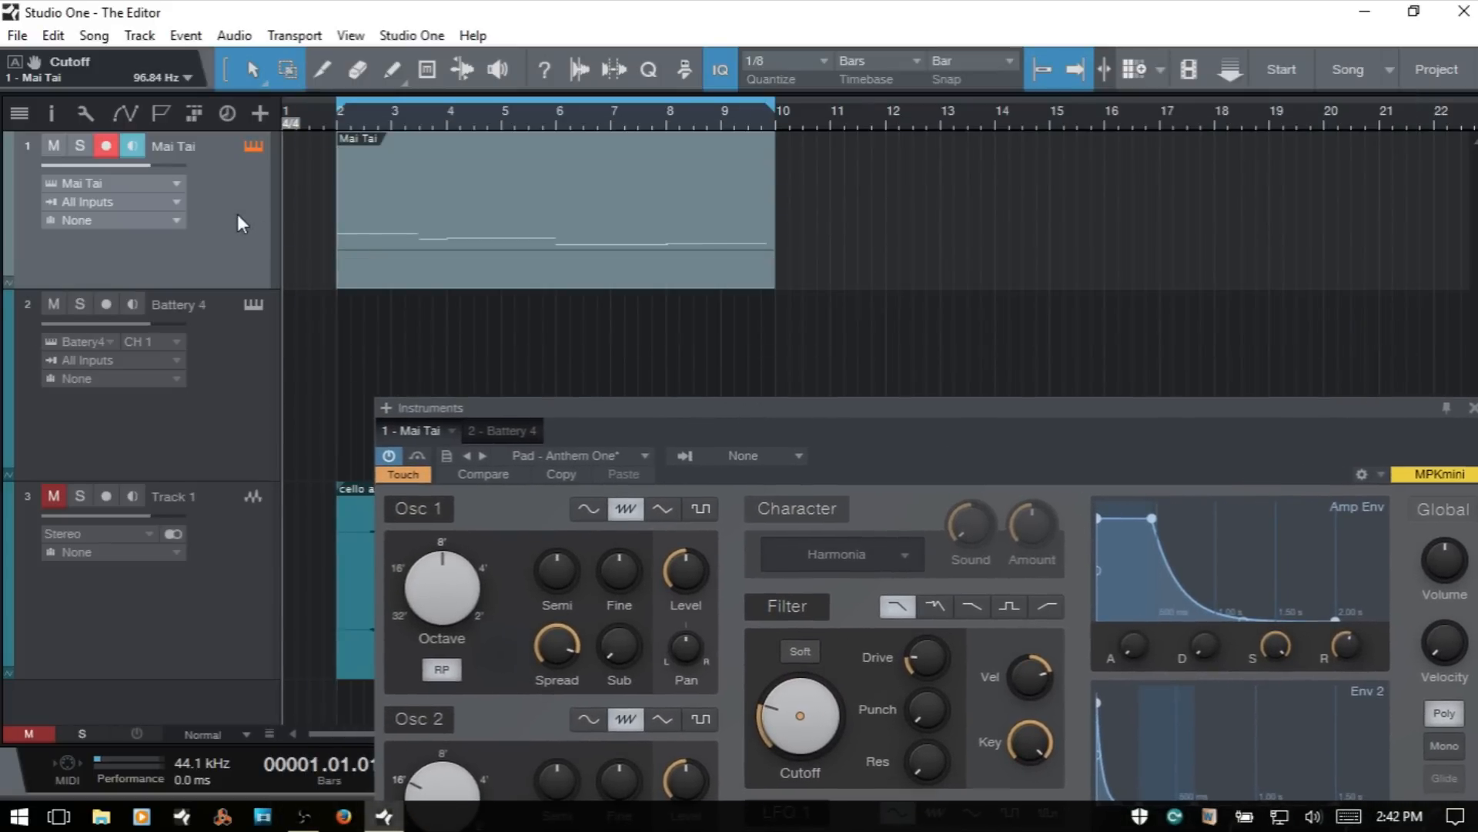
{"action": "key", "text": "KP_Multiply"}
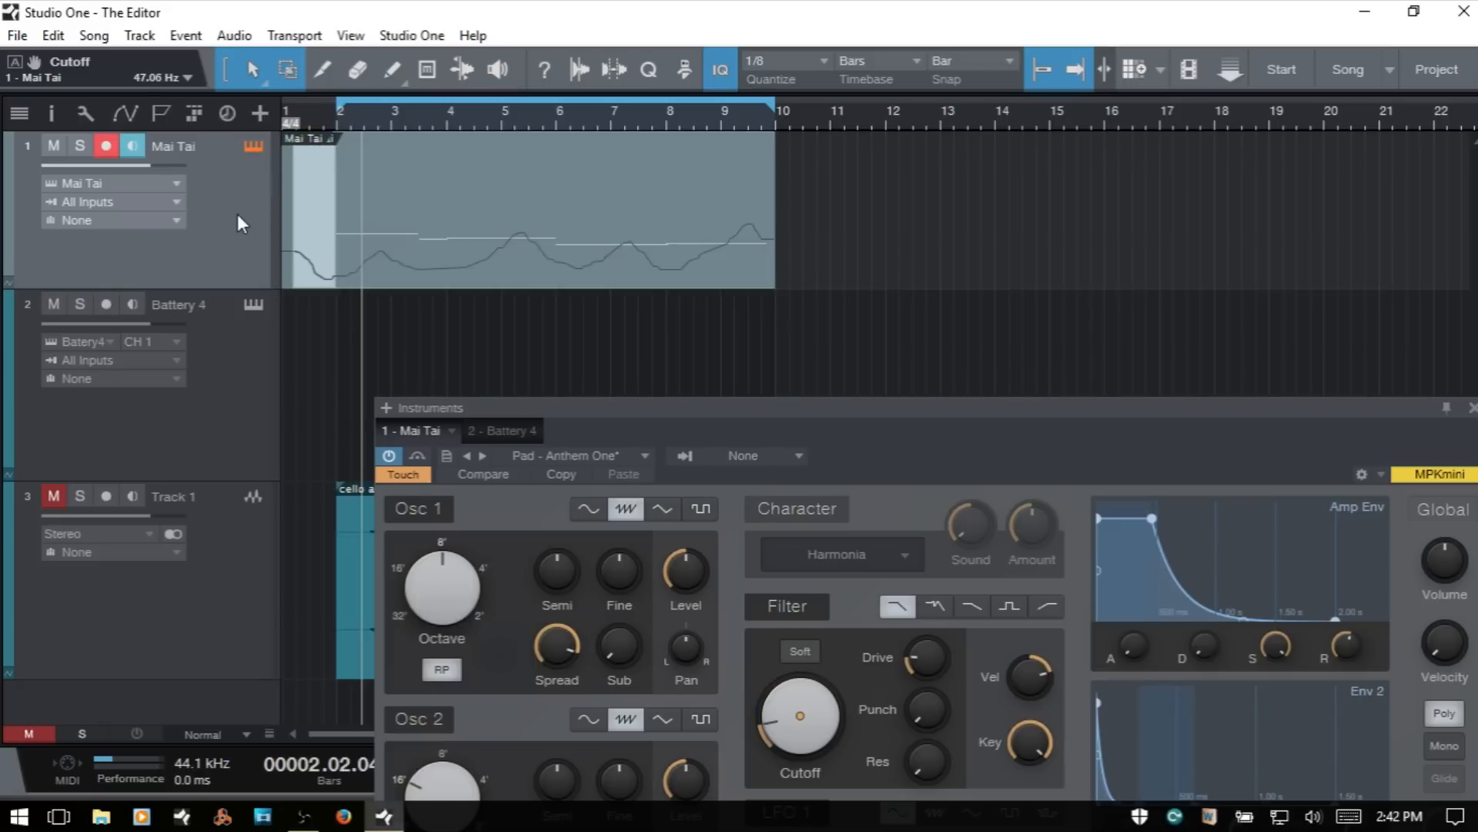
Delete the short extra Mai Tai part before bar 2, trim the remaining part to start at bar 2, and close the instrument window.
{"action": "left_click", "coordinate": [309, 281]}
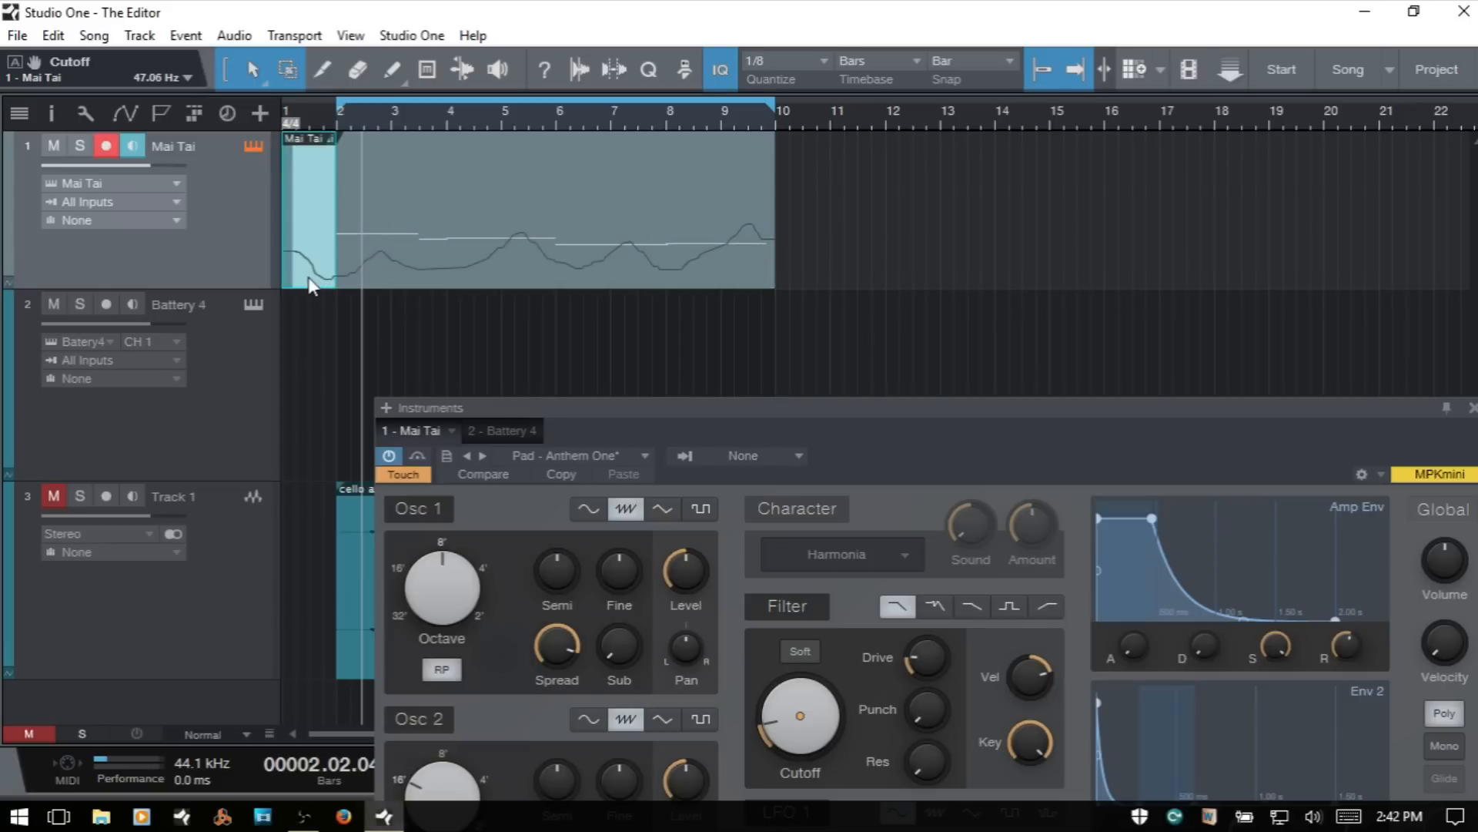
{"action": "key", "text": "Delete"}
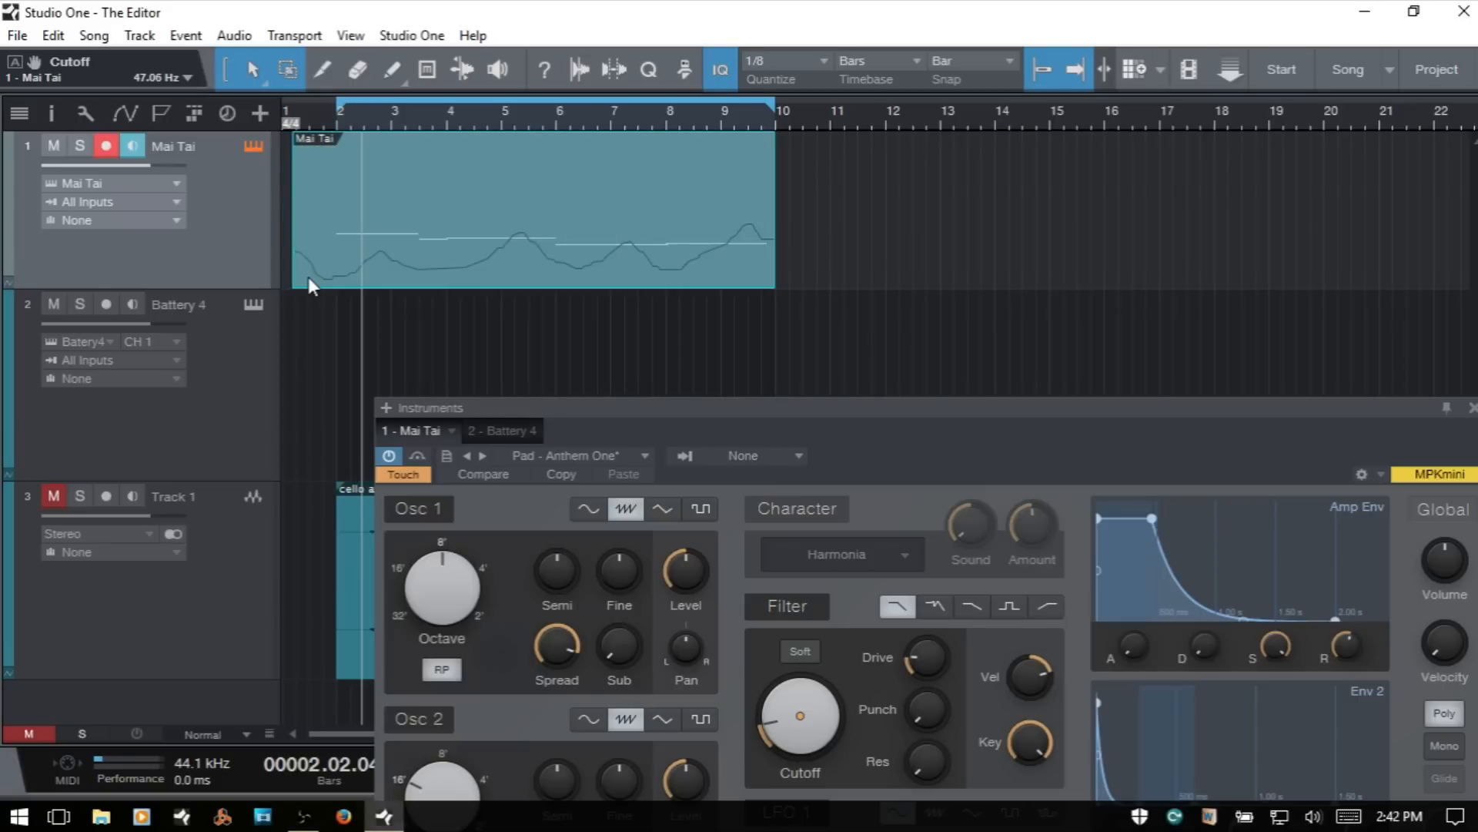
{"action": "left_click_drag", "start_coordinate": [291, 270], "coordinate": [339, 268]}
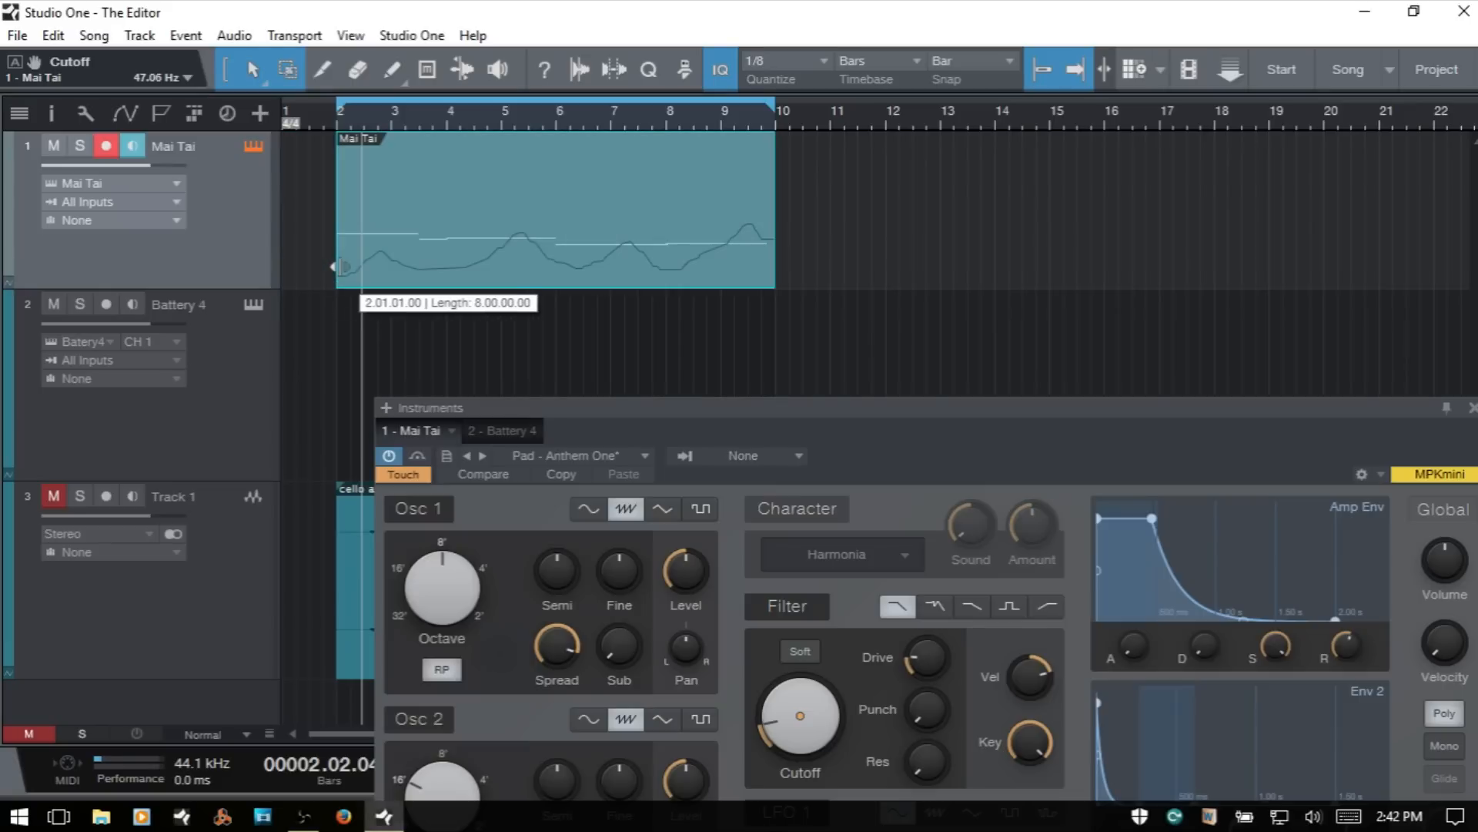
{"action": "left_click_drag", "start_coordinate": [1013, 409], "coordinate": [812, 197]}
{"action": "left_click", "coordinate": [1272, 196]}
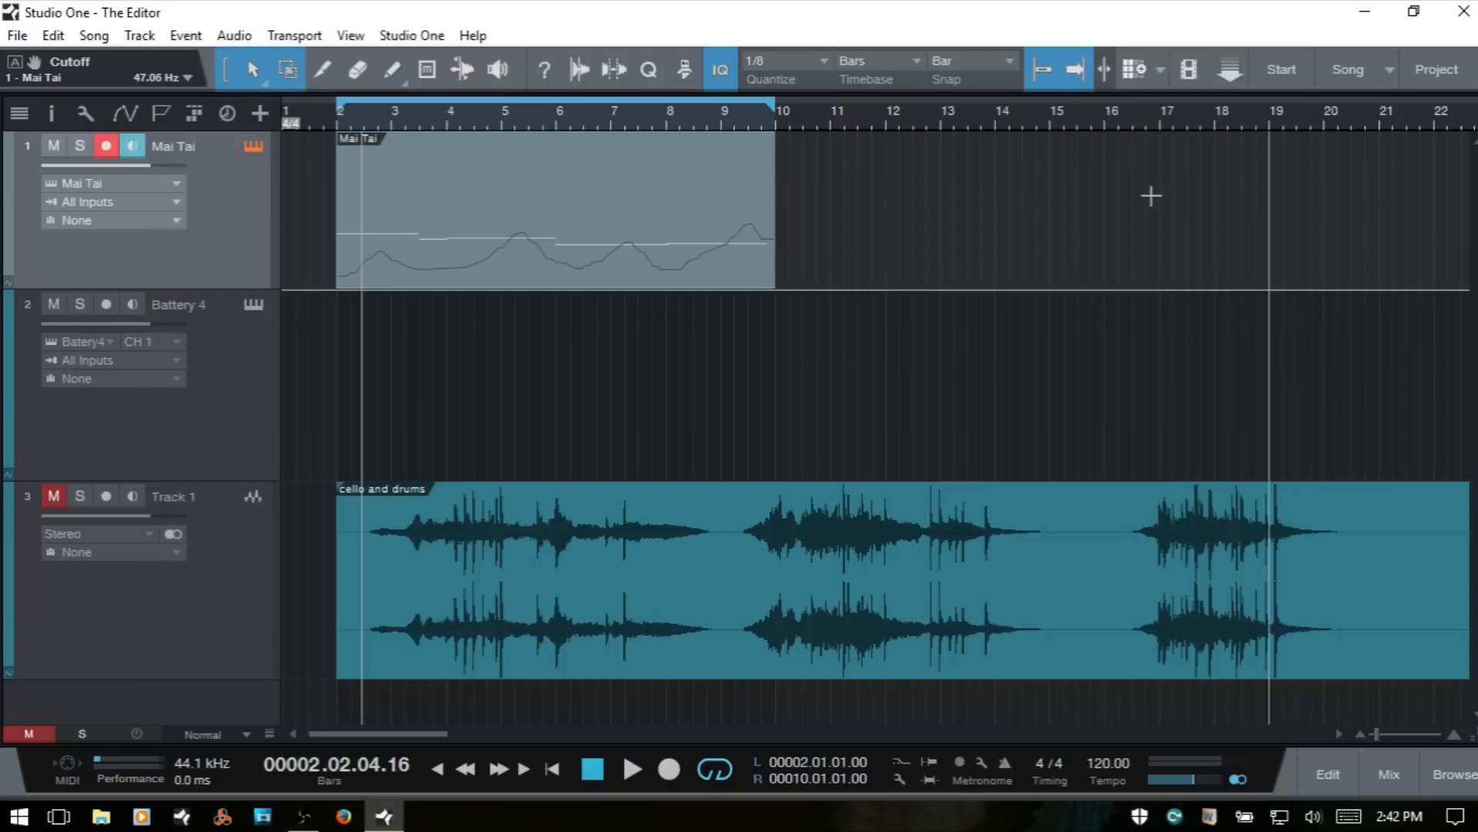
Open the Mai Tai part in the music editor and delete all recorded points from its Cutoff lane.
{"action": "double_click", "coordinate": [633, 261]}
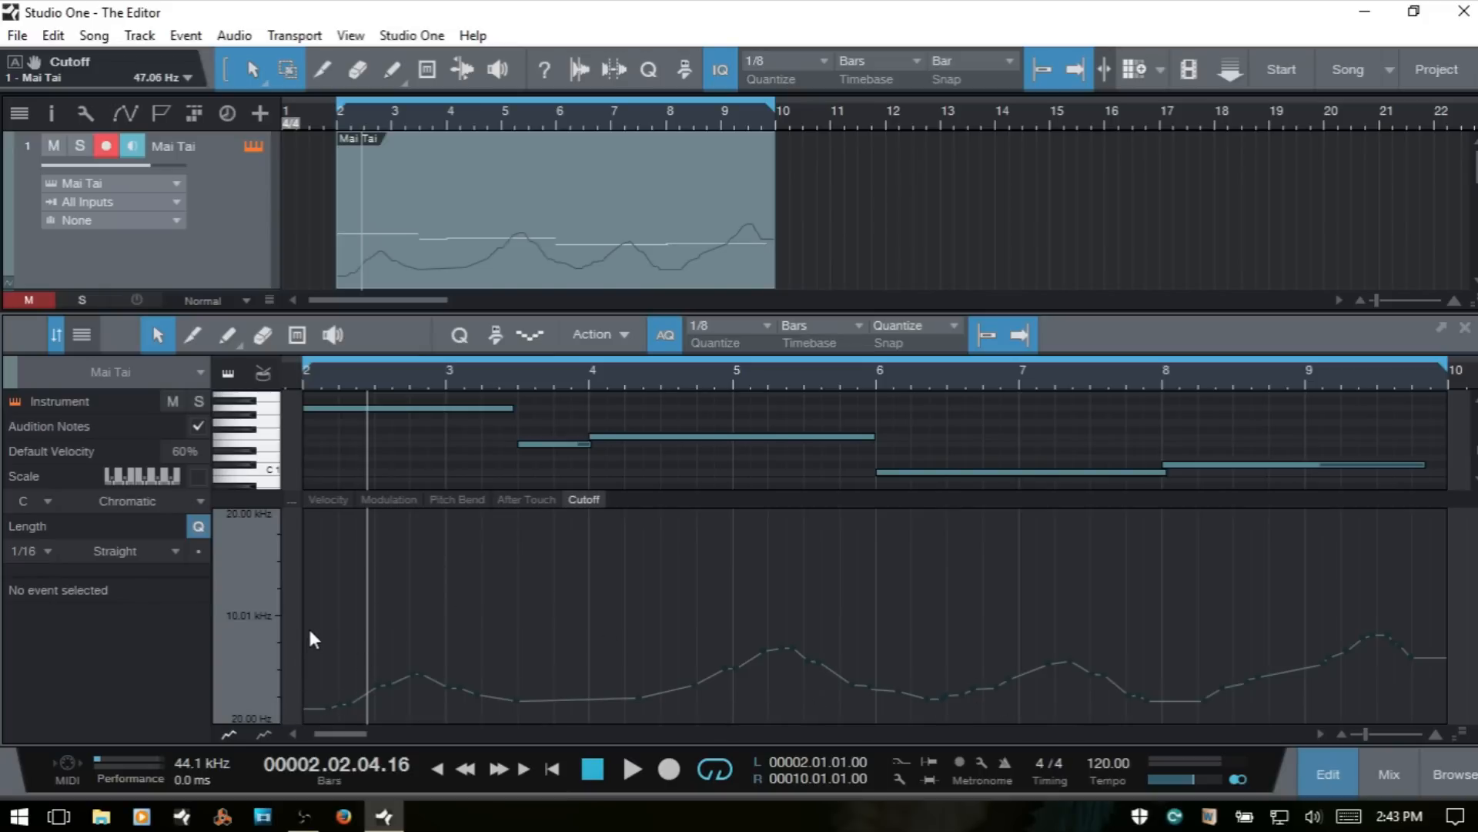
{"action": "left_click_drag", "start_coordinate": [307, 612], "coordinate": [1457, 697]}
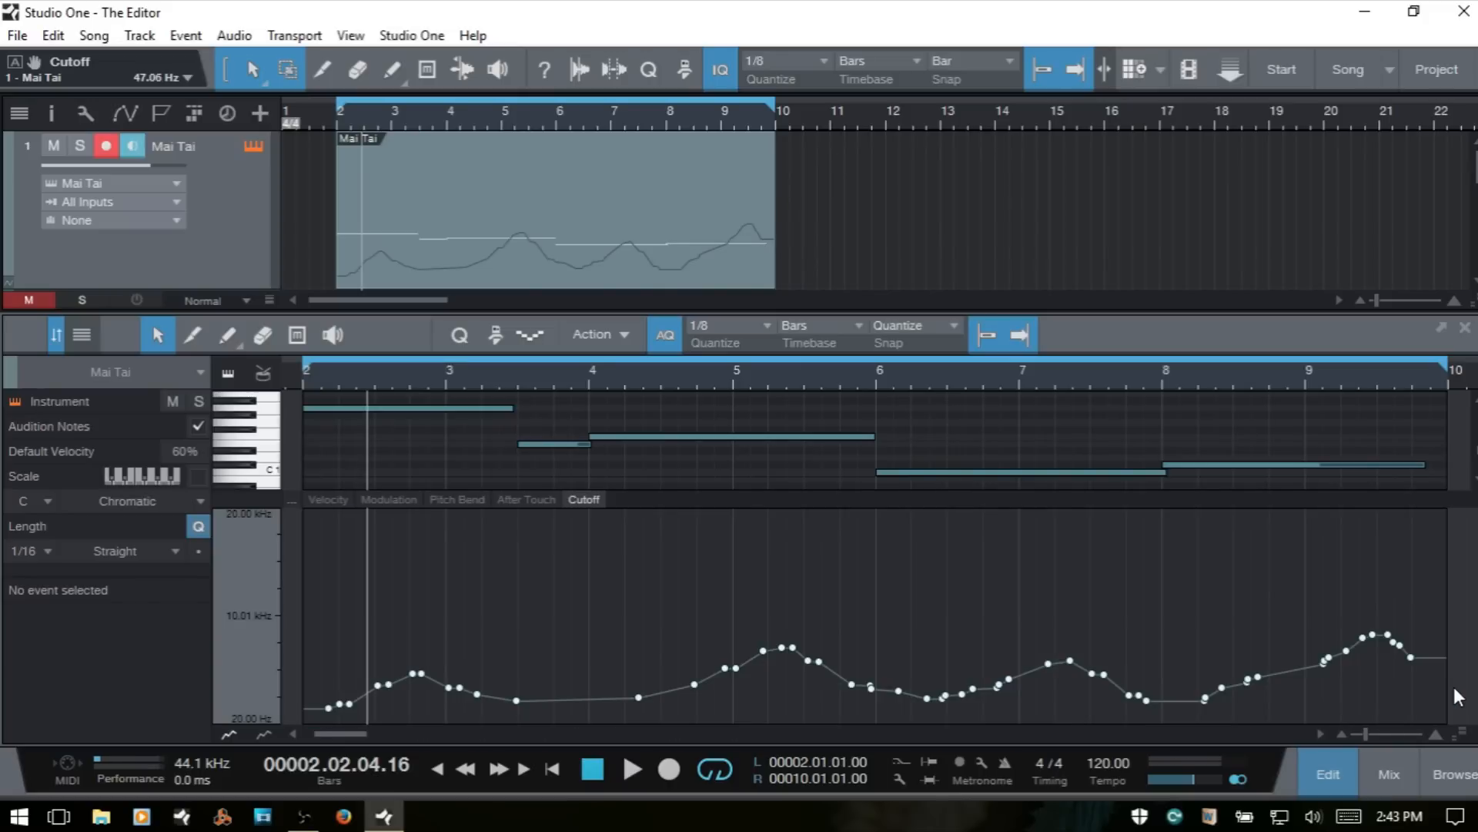
{"action": "key", "text": "Delete"}
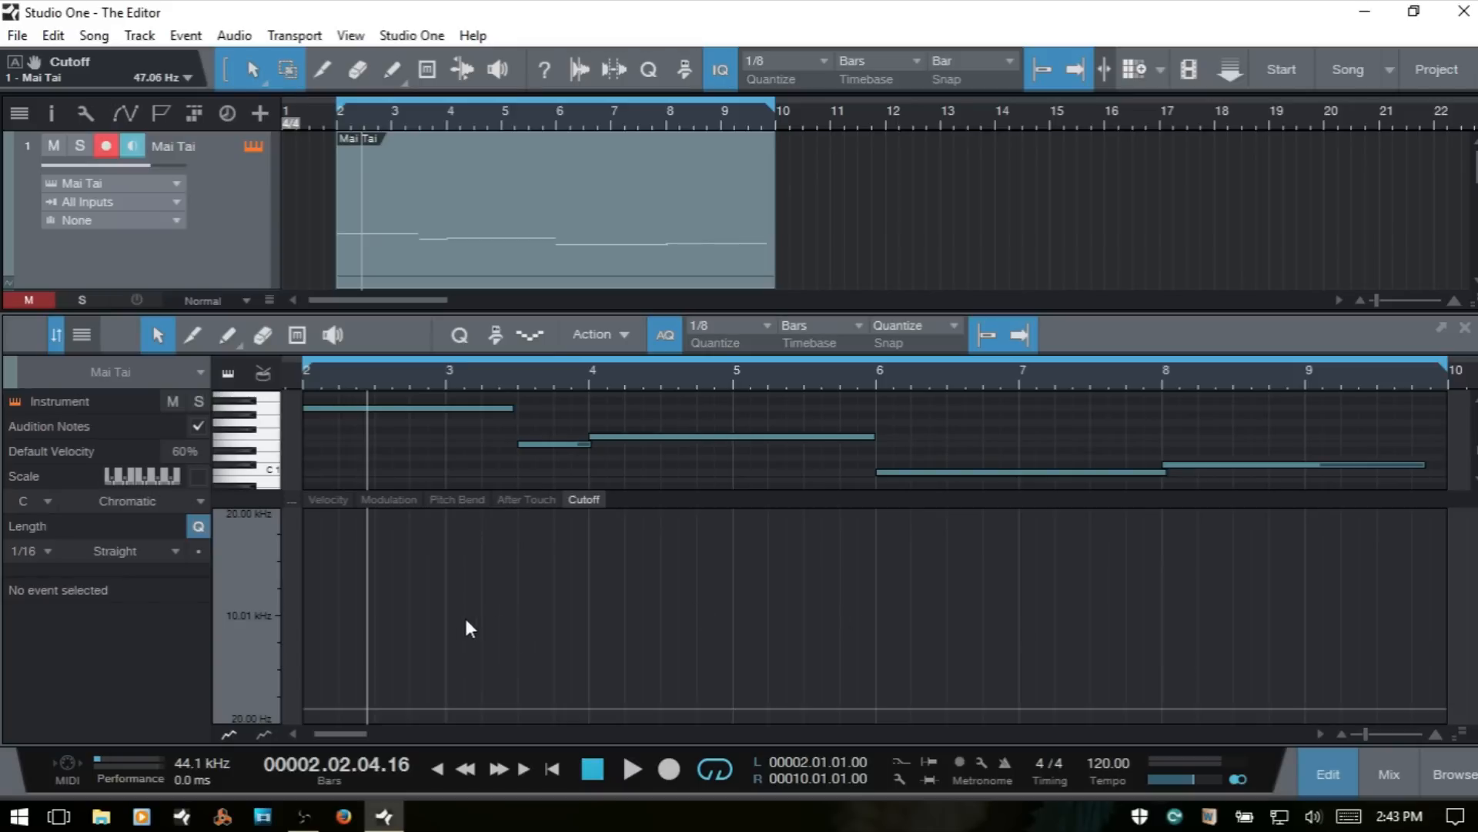
Paint a freehand Cutoff curve with two humps across bars 2 to 10, and detach the editor into its own window.
{"action": "key", "text": "5"}
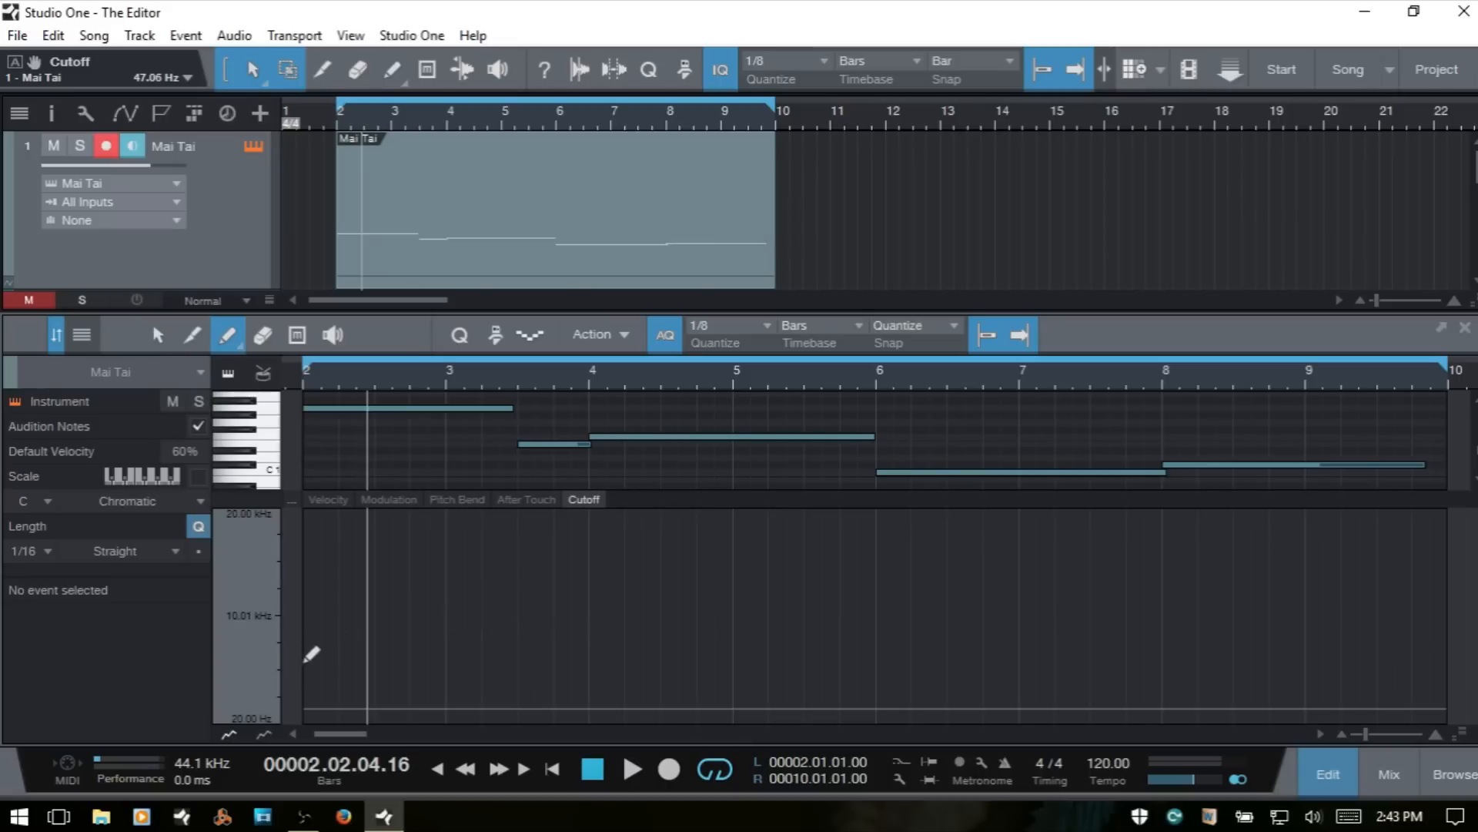
{"action": "mouse_move", "coordinate": [321, 651]}
{"action": "left_mouse_down"}
{"action": "mouse_move", "coordinate": [416, 604]}
{"action": "mouse_move", "coordinate": [564, 589]}
{"action": "mouse_move", "coordinate": [746, 634]}
{"action": "mouse_move", "coordinate": [937, 630]}
{"action": "mouse_move", "coordinate": [1155, 579]}
{"action": "mouse_move", "coordinate": [1279, 588]}
{"action": "mouse_move", "coordinate": [1448, 653]}
{"action": "left_mouse_up"}
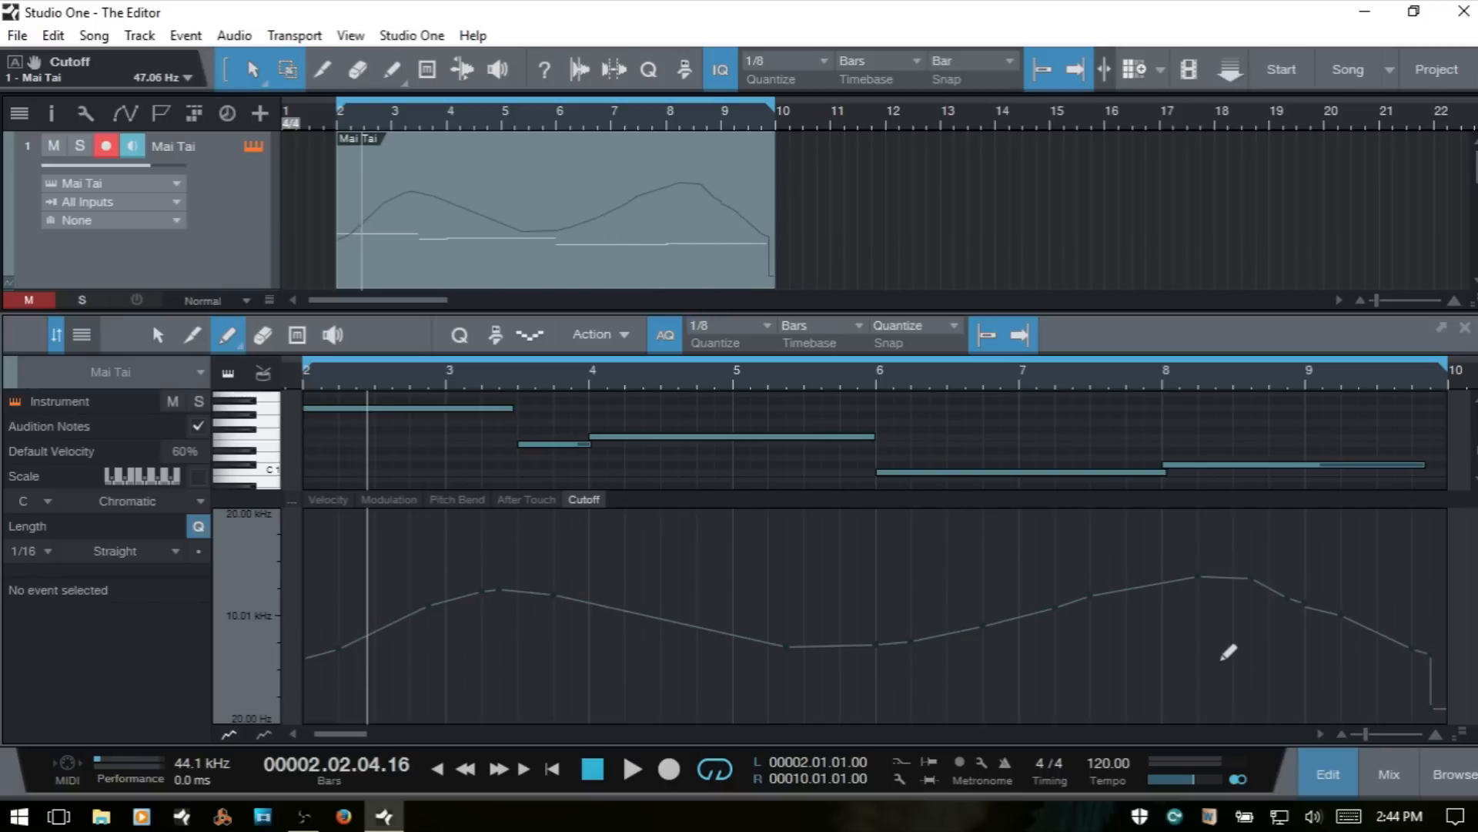
{"action": "left_click", "coordinate": [1440, 329]}
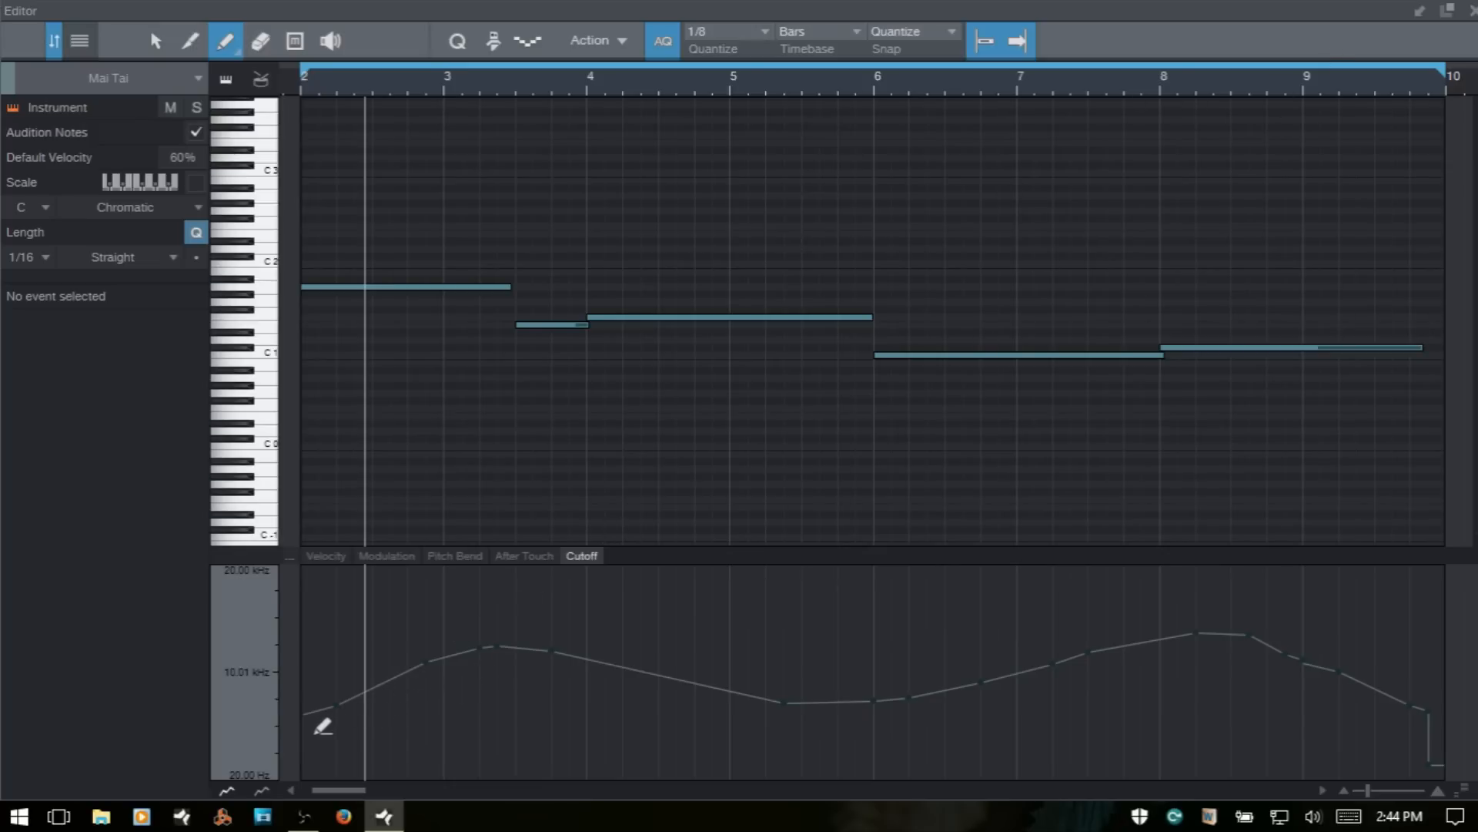
Draw straight Cutoff ramps rising to bar 6 and falling before bar 9, and paint a freehand curve over them.
{"action": "left_click_drag", "start_coordinate": [319, 730], "coordinate": [874, 611]}
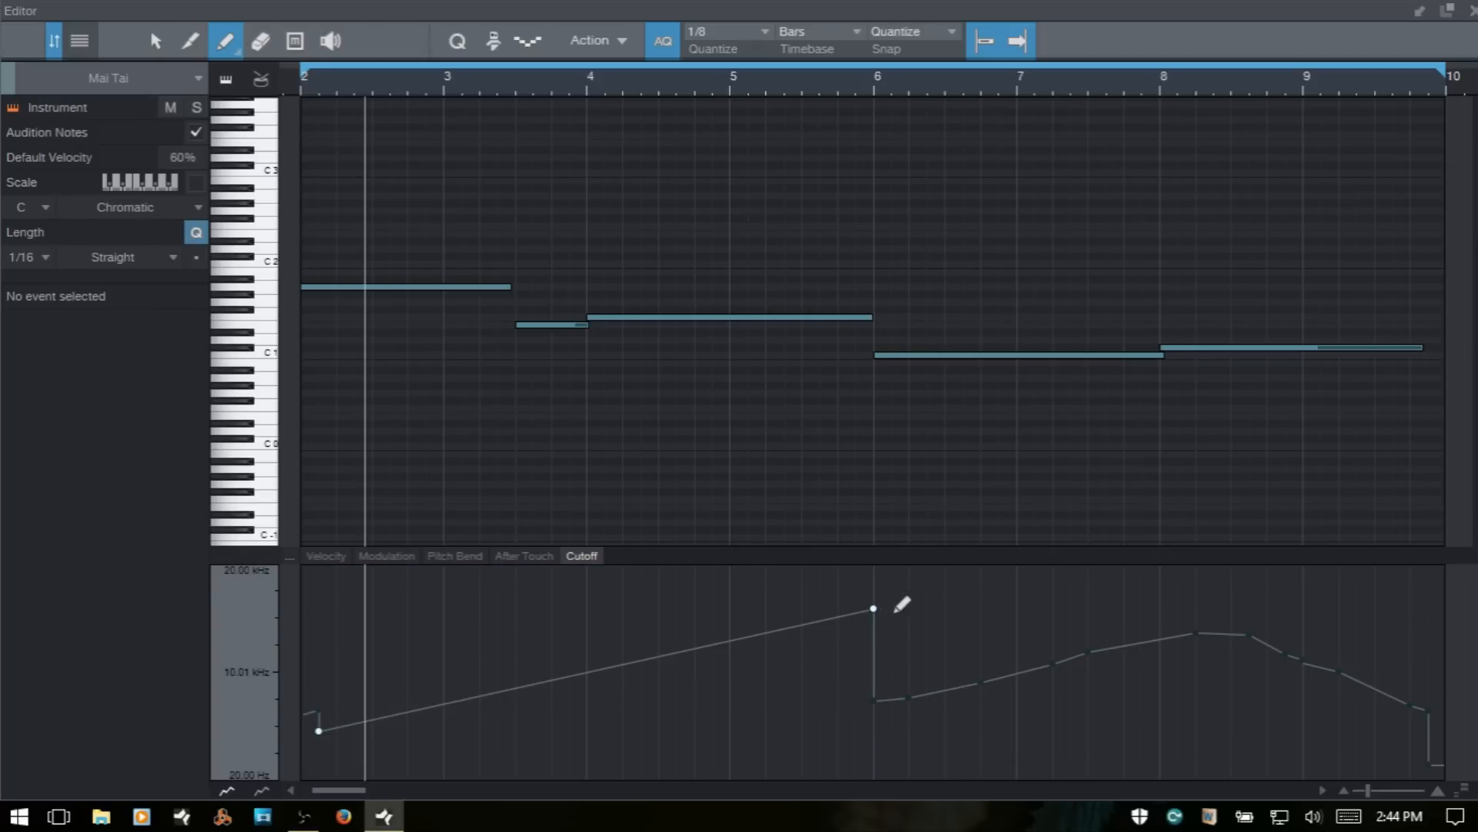
{"action": "mouse_move", "coordinate": [874, 609]}
{"action": "left_mouse_down"}
{"action": "mouse_move", "coordinate": [1161, 731]}
{"action": "mouse_move", "coordinate": [1267, 733]}
{"action": "left_mouse_up"}
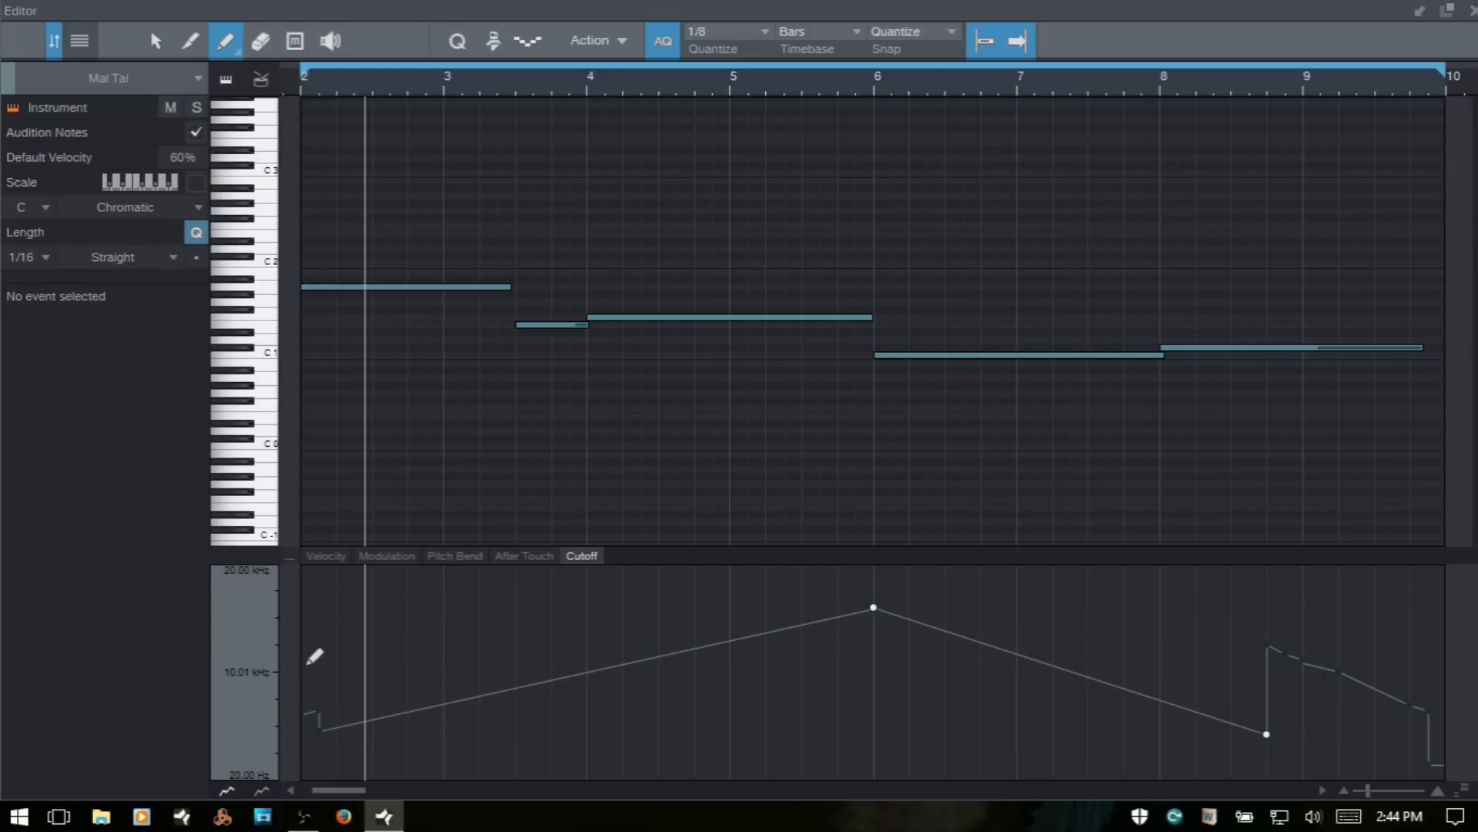
{"action": "mouse_move", "coordinate": [314, 655]}
{"action": "left_mouse_down"}
{"action": "mouse_move", "coordinate": [455, 602]}
{"action": "mouse_move", "coordinate": [544, 617]}
{"action": "mouse_move", "coordinate": [653, 670]}
{"action": "mouse_move", "coordinate": [812, 653]}
{"action": "mouse_move", "coordinate": [973, 598]}
{"action": "mouse_move", "coordinate": [1200, 633]}
{"action": "mouse_move", "coordinate": [1312, 674]}
{"action": "mouse_move", "coordinate": [1425, 670]}
{"action": "mouse_move", "coordinate": [1452, 640]}
{"action": "left_mouse_up"}
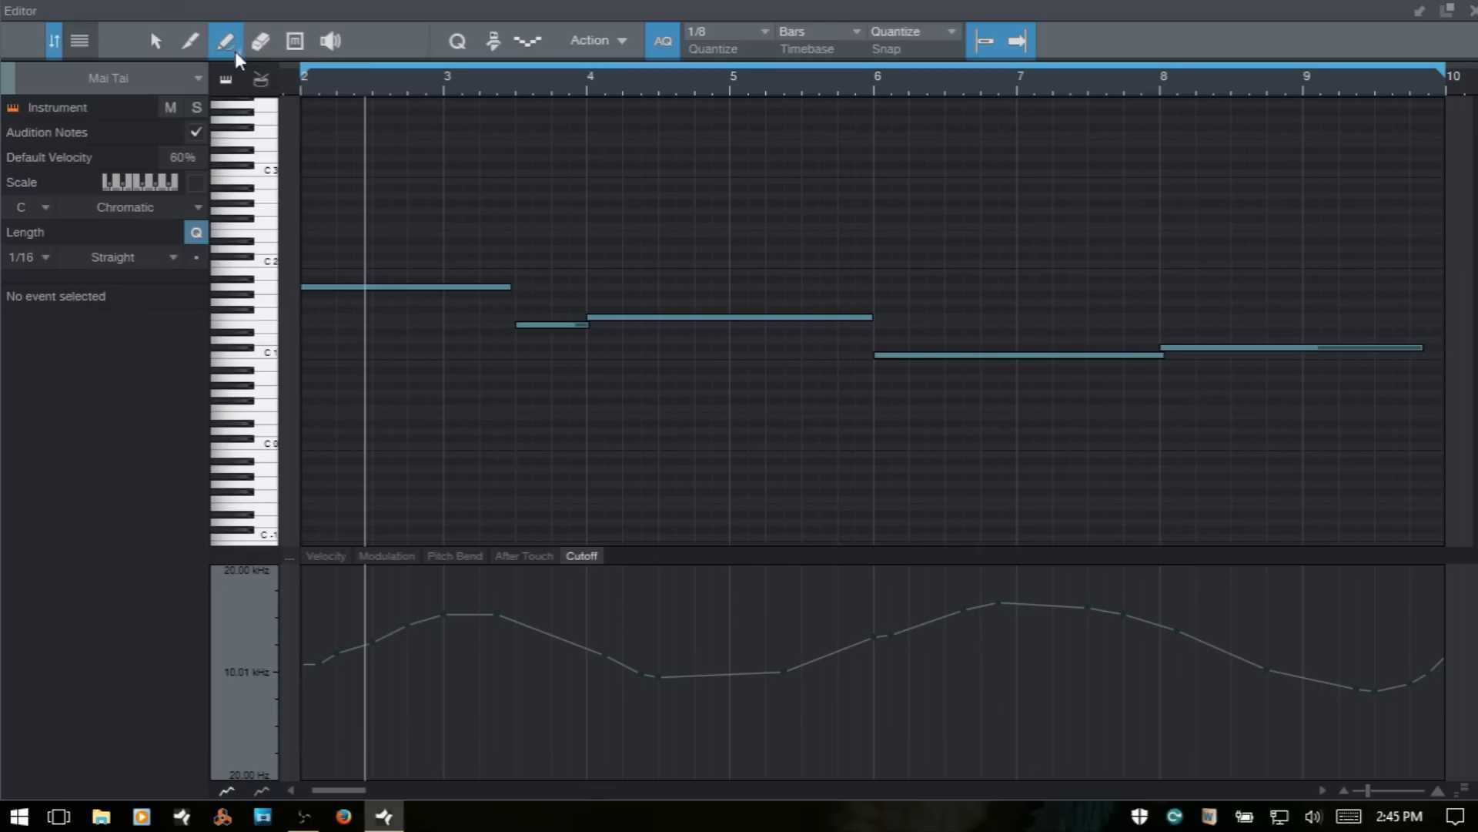
Draw a parabolic Cutoff rise from bar 3 to 7 and a square wave over it at 1/8 quantize.
{"action": "mouse_move", "coordinate": [480, 696]}
{"action": "left_mouse_down"}
{"action": "mouse_move", "coordinate": [908, 645]}
{"action": "mouse_move", "coordinate": [1040, 581]}
{"action": "left_mouse_up"}
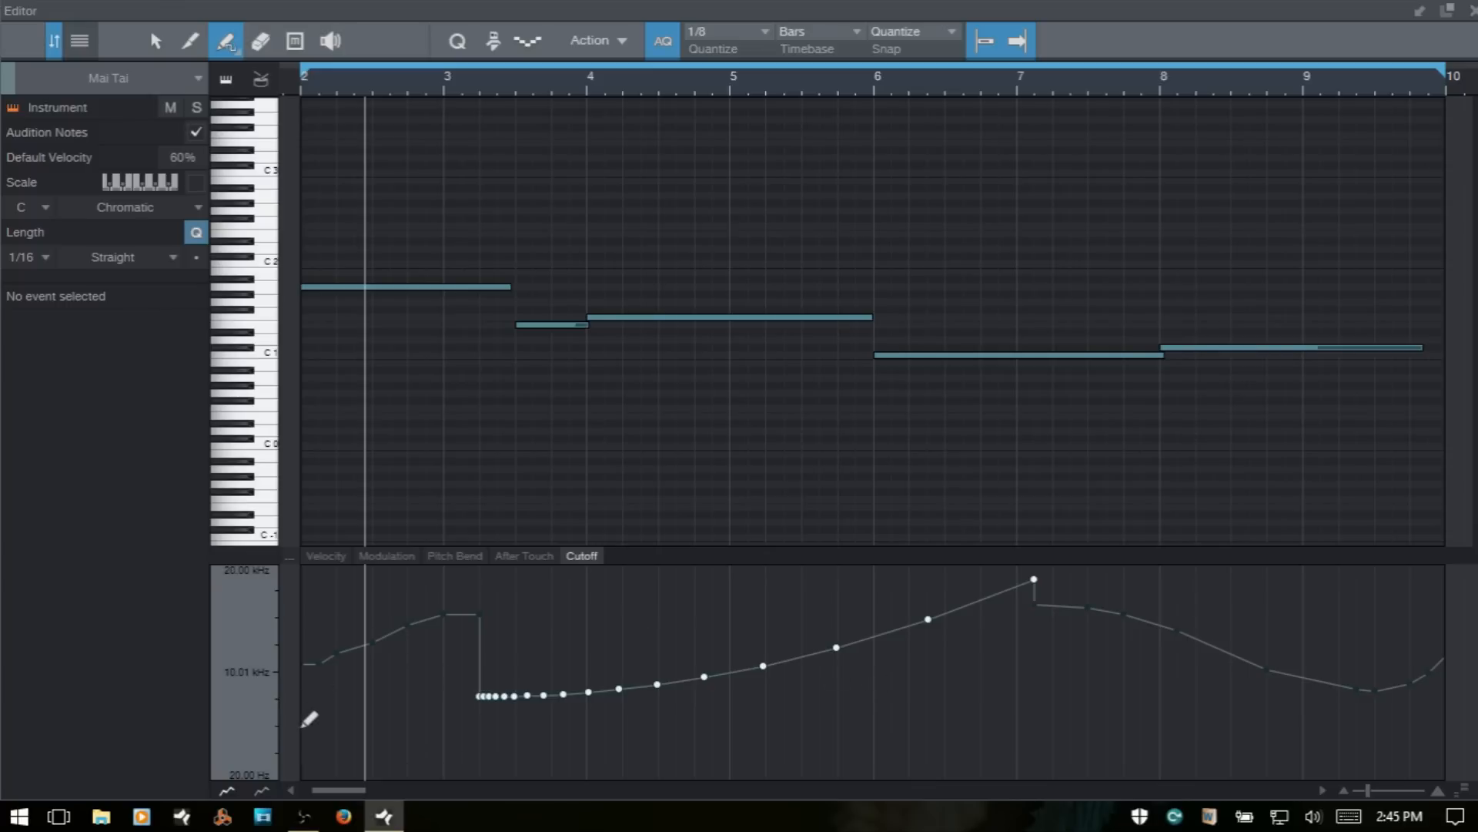
{"action": "mouse_move", "coordinate": [304, 726]}
{"action": "left_mouse_down"}
{"action": "mouse_move", "coordinate": [935, 719]}
{"action": "mouse_move", "coordinate": [1147, 676]}
{"action": "mouse_move", "coordinate": [1232, 622]}
{"action": "mouse_move", "coordinate": [1349, 589]}
{"action": "left_mouse_up"}
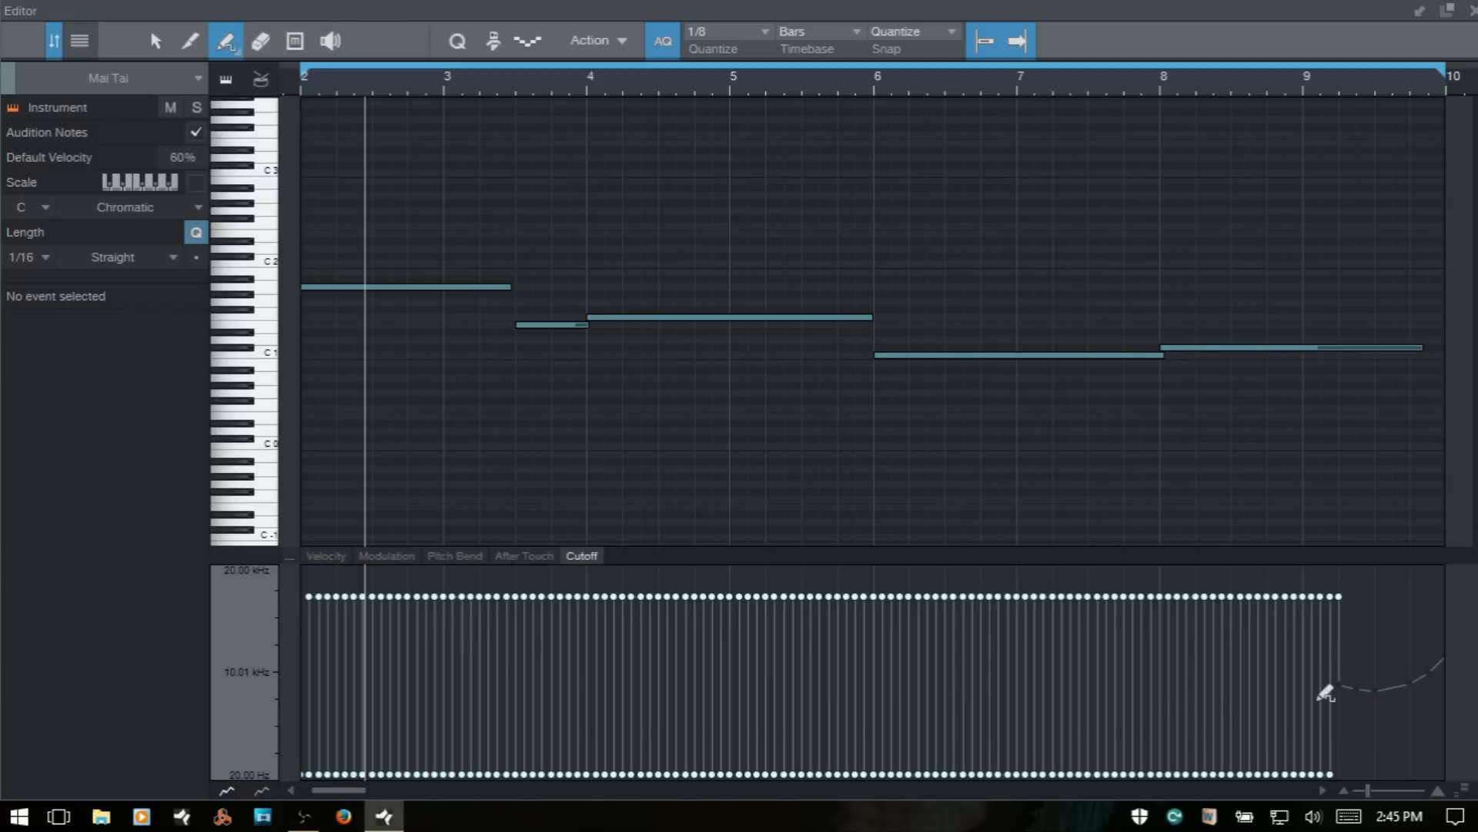
Set the editor's quantize to 1/4 and redraw the Cutoff square wave at full height from bar 2 past bar 9.
{"action": "left_click", "coordinate": [761, 34]}
{"action": "left_click", "coordinate": [797, 64]}
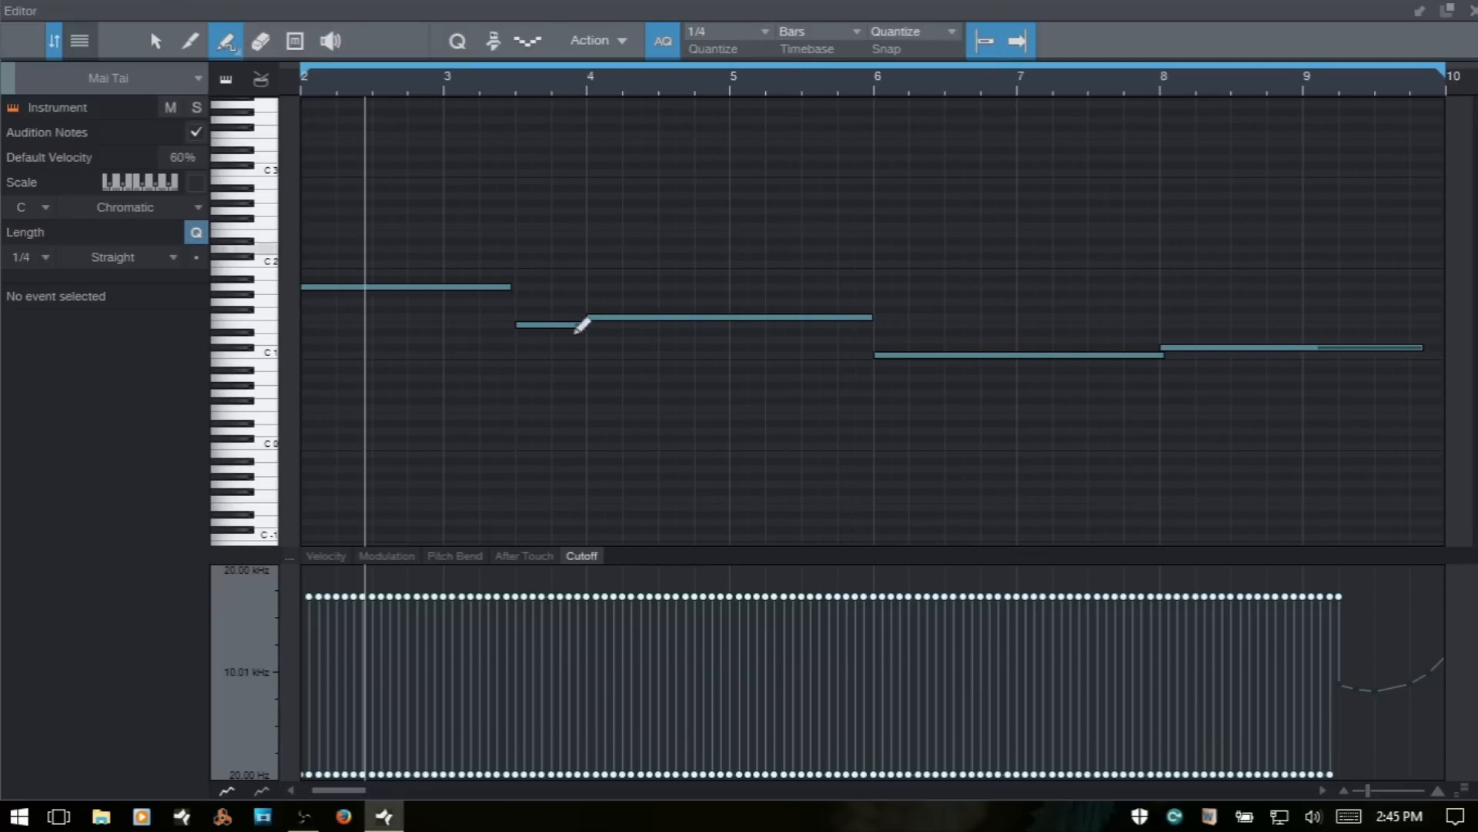
{"action": "mouse_move", "coordinate": [310, 727]}
{"action": "left_mouse_down"}
{"action": "mouse_move", "coordinate": [713, 624]}
{"action": "mouse_move", "coordinate": [1026, 576]}
{"action": "mouse_move", "coordinate": [1377, 570]}
{"action": "left_mouse_up"}
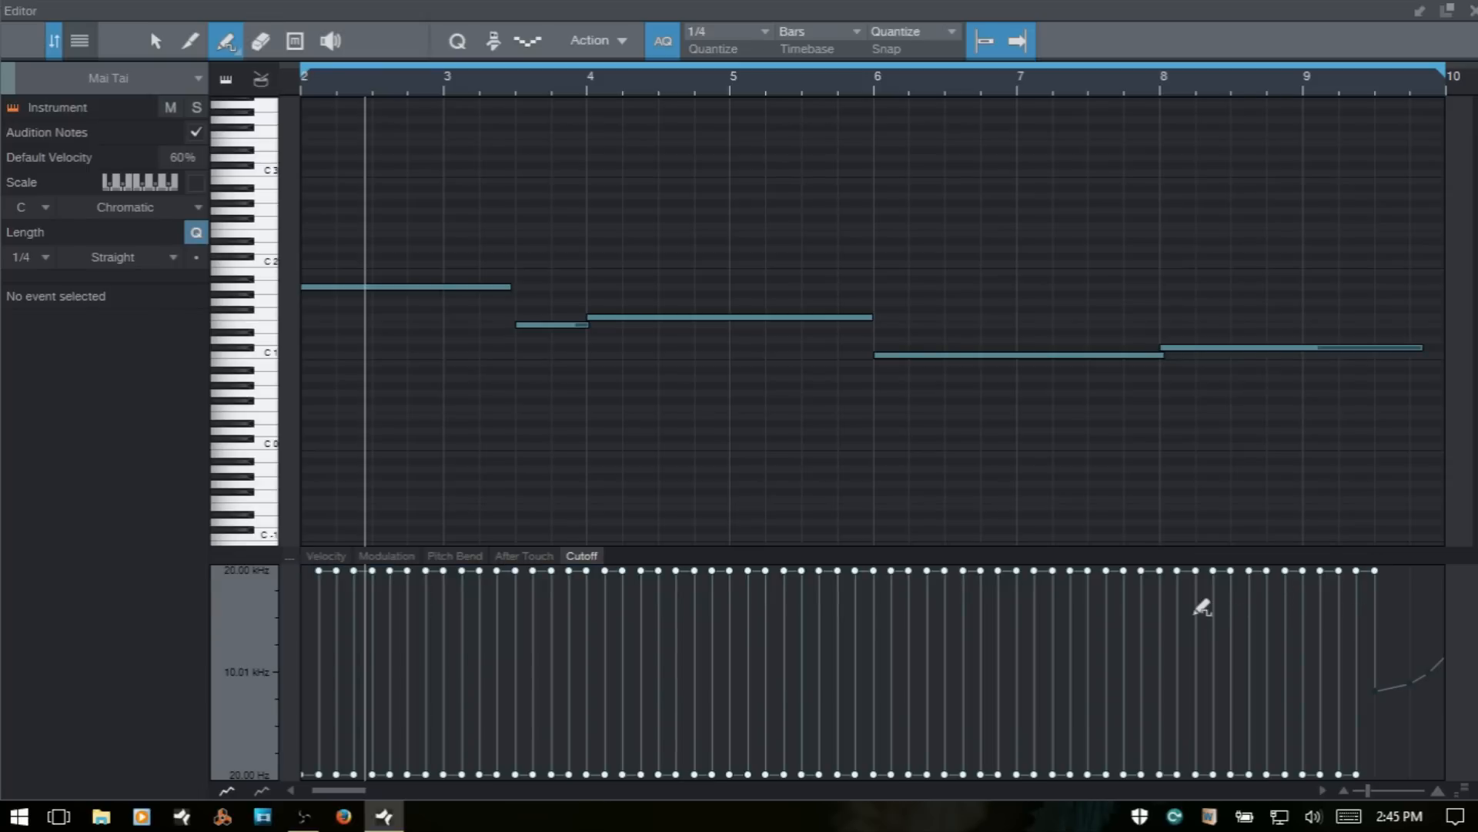
Set the quantize to 1/2 and redraw the Cutoff square wave across bars 2 to 10 with different heights and offsets.
{"action": "left_click", "coordinate": [731, 31]}
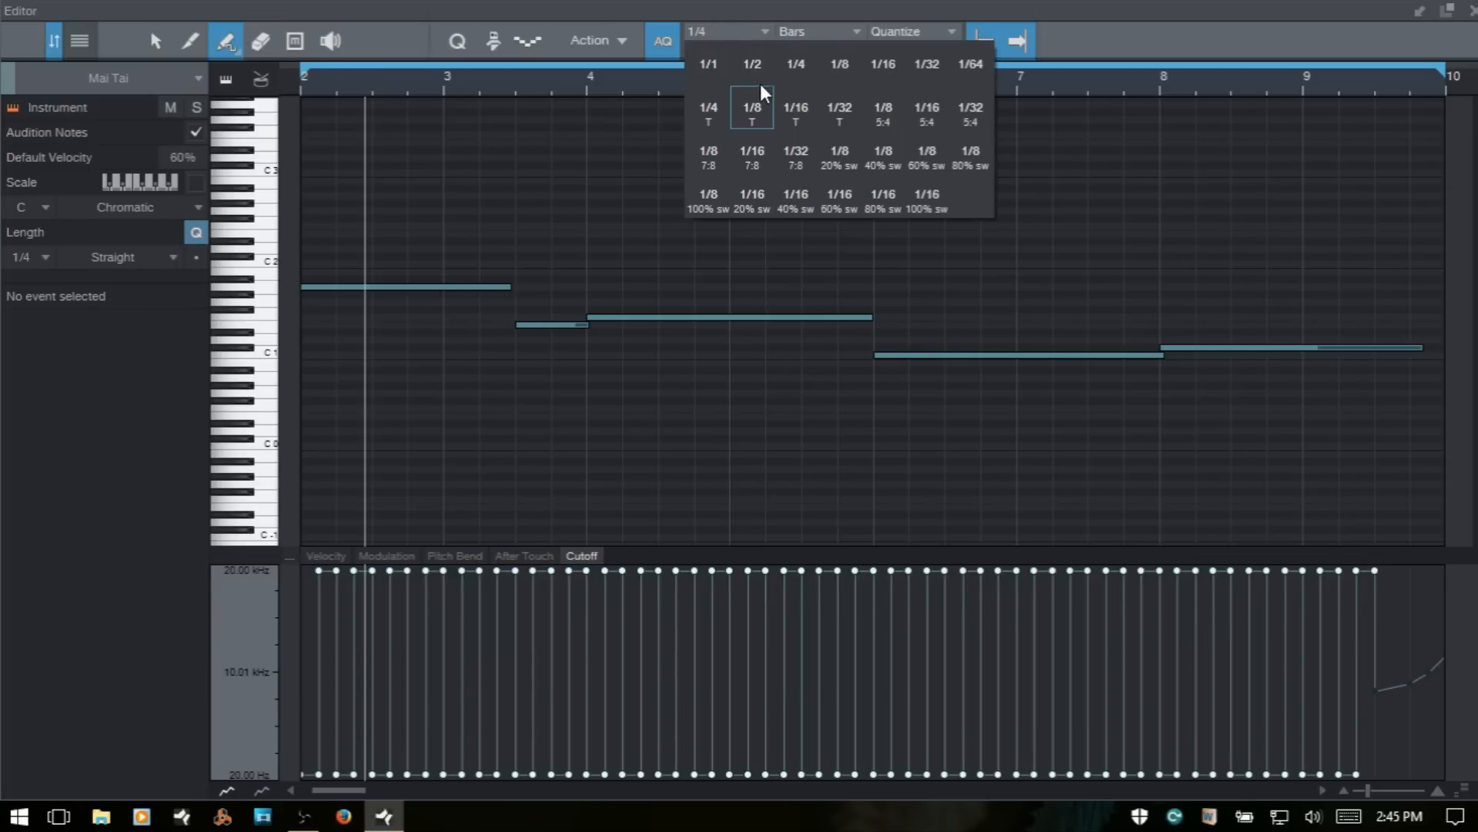
{"action": "left_click", "coordinate": [750, 63]}
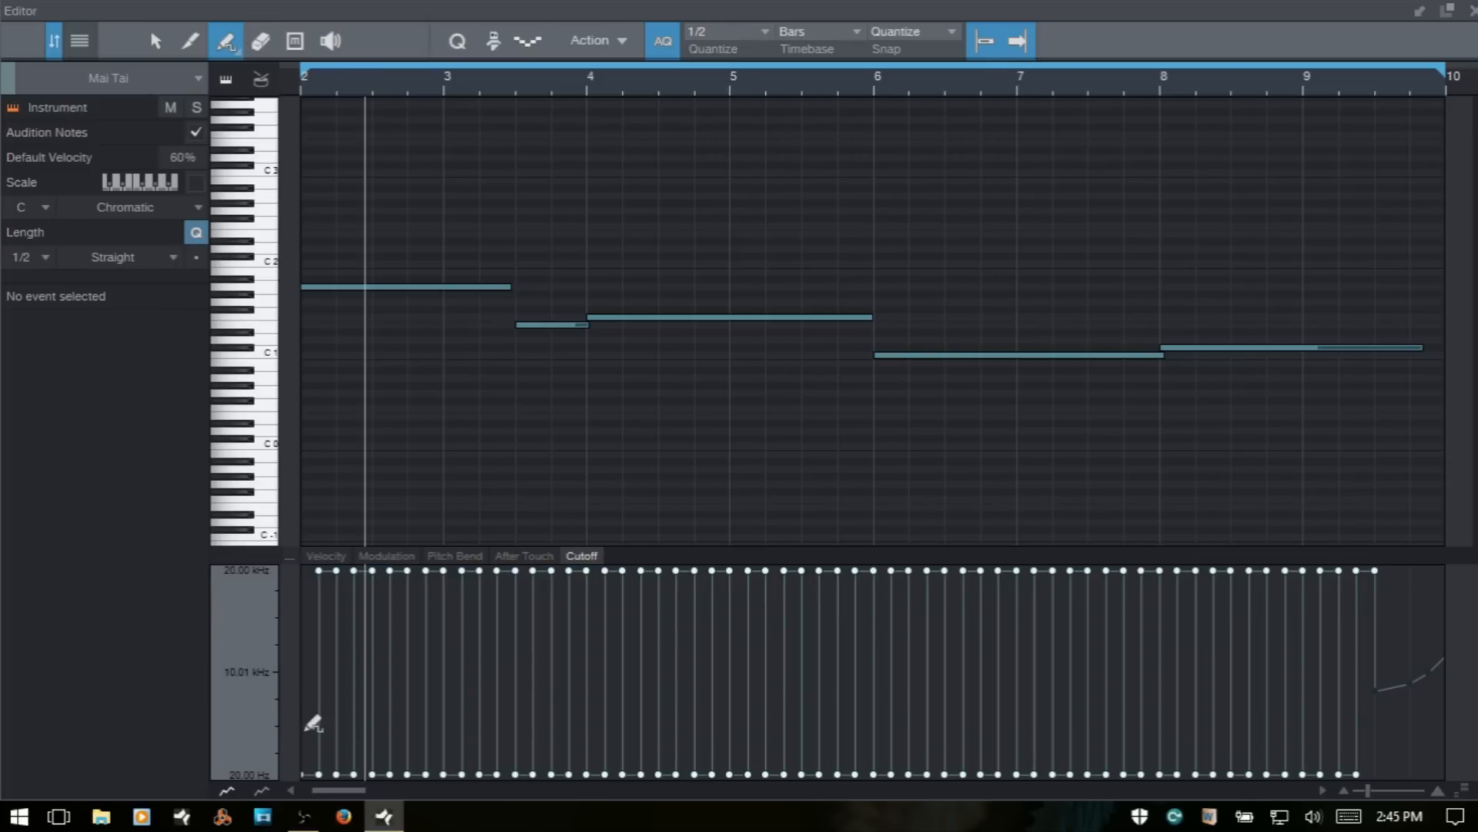
{"action": "mouse_move", "coordinate": [314, 723]}
{"action": "left_mouse_down"}
{"action": "mouse_move", "coordinate": [429, 676]}
{"action": "mouse_move", "coordinate": [1056, 534]}
{"action": "mouse_move", "coordinate": [1411, 576]}
{"action": "left_mouse_up"}
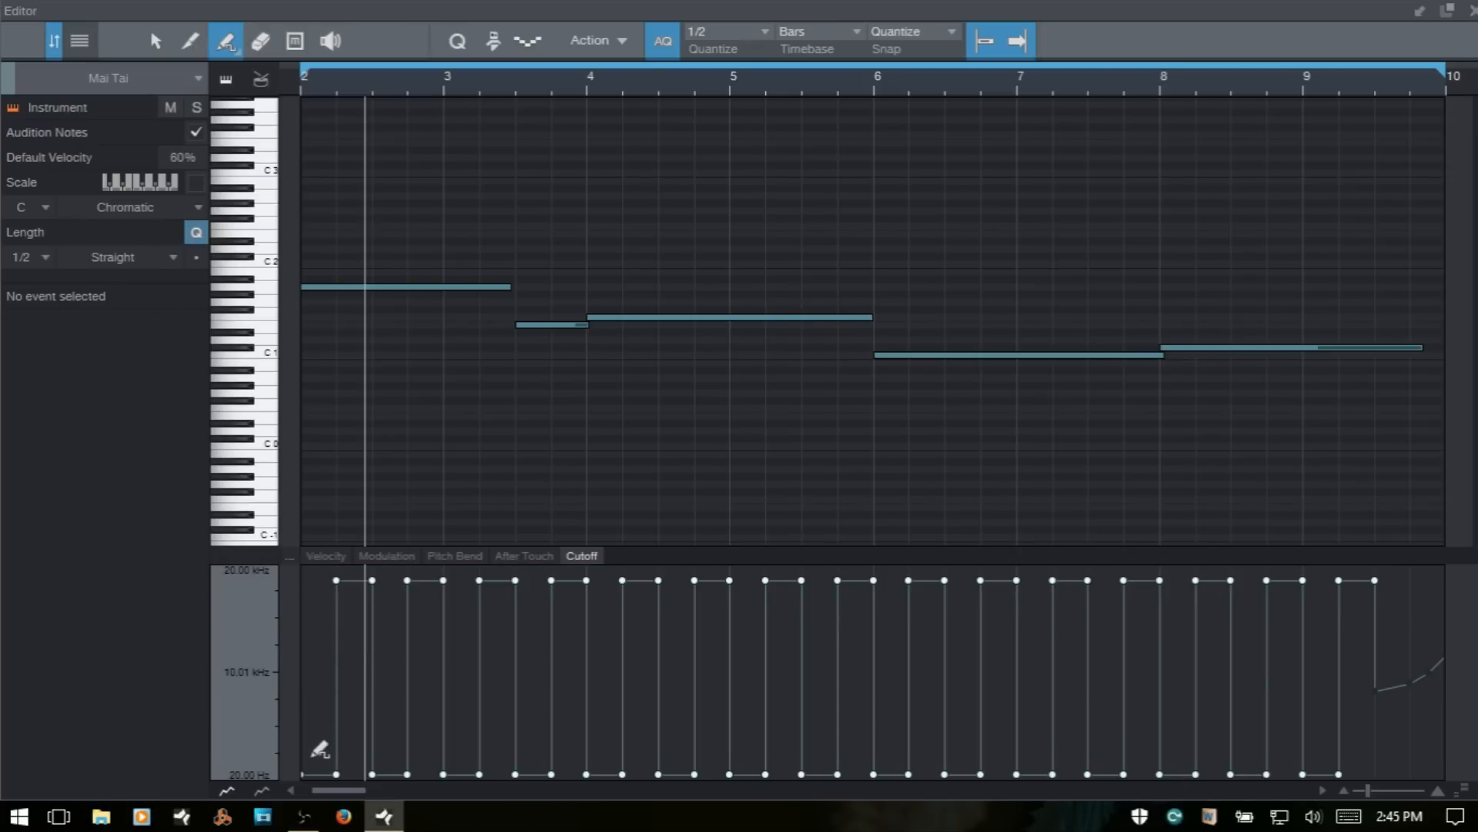
{"action": "mouse_move", "coordinate": [312, 751]}
{"action": "left_mouse_down"}
{"action": "mouse_move", "coordinate": [568, 707]}
{"action": "mouse_move", "coordinate": [1247, 703]}
{"action": "mouse_move", "coordinate": [1435, 686]}
{"action": "left_mouse_up"}
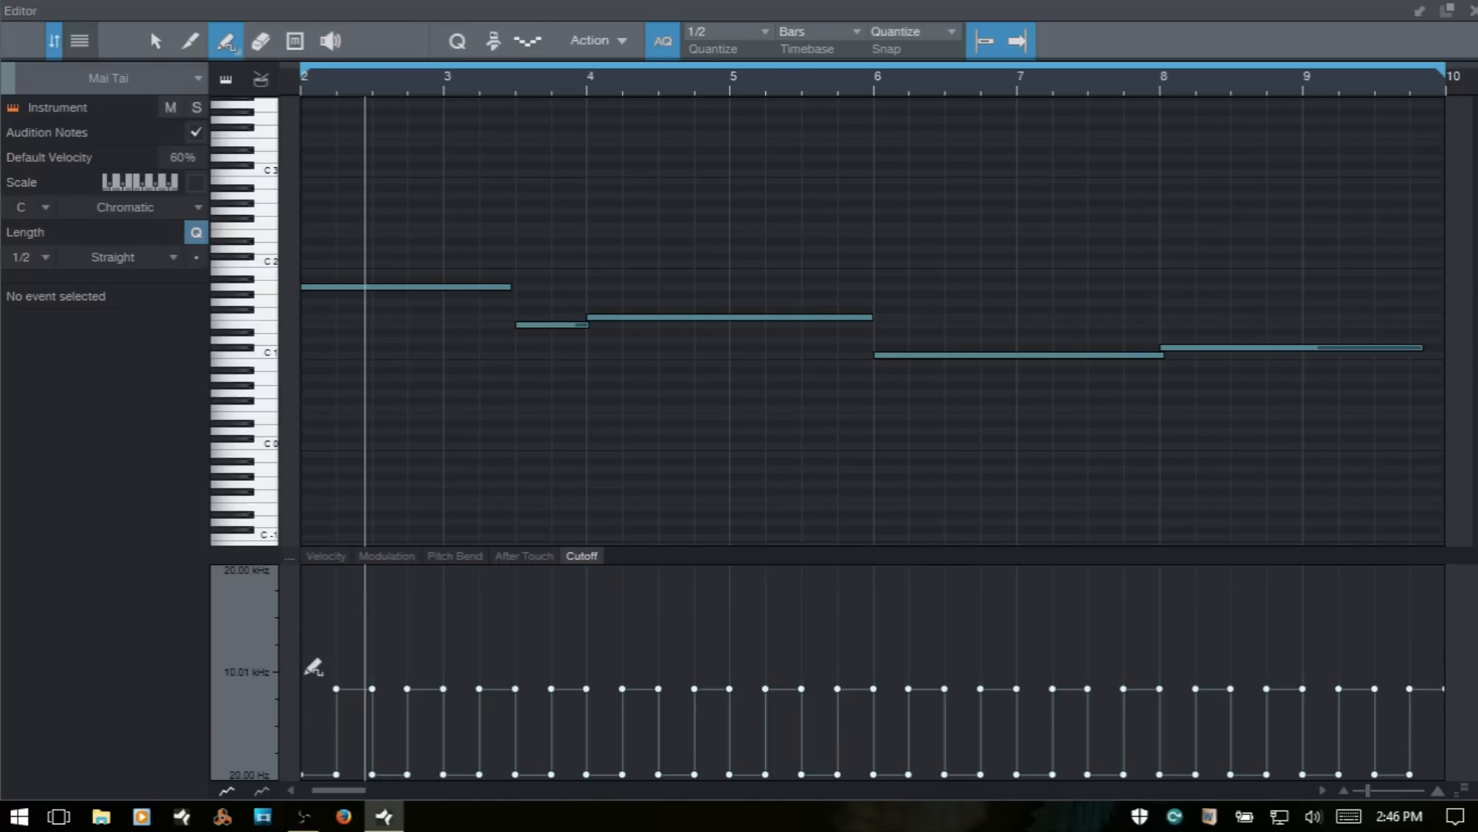
{"action": "mouse_move", "coordinate": [314, 668]}
{"action": "left_mouse_down"}
{"action": "mouse_move", "coordinate": [716, 621]}
{"action": "mouse_move", "coordinate": [1432, 612]}
{"action": "left_mouse_up"}
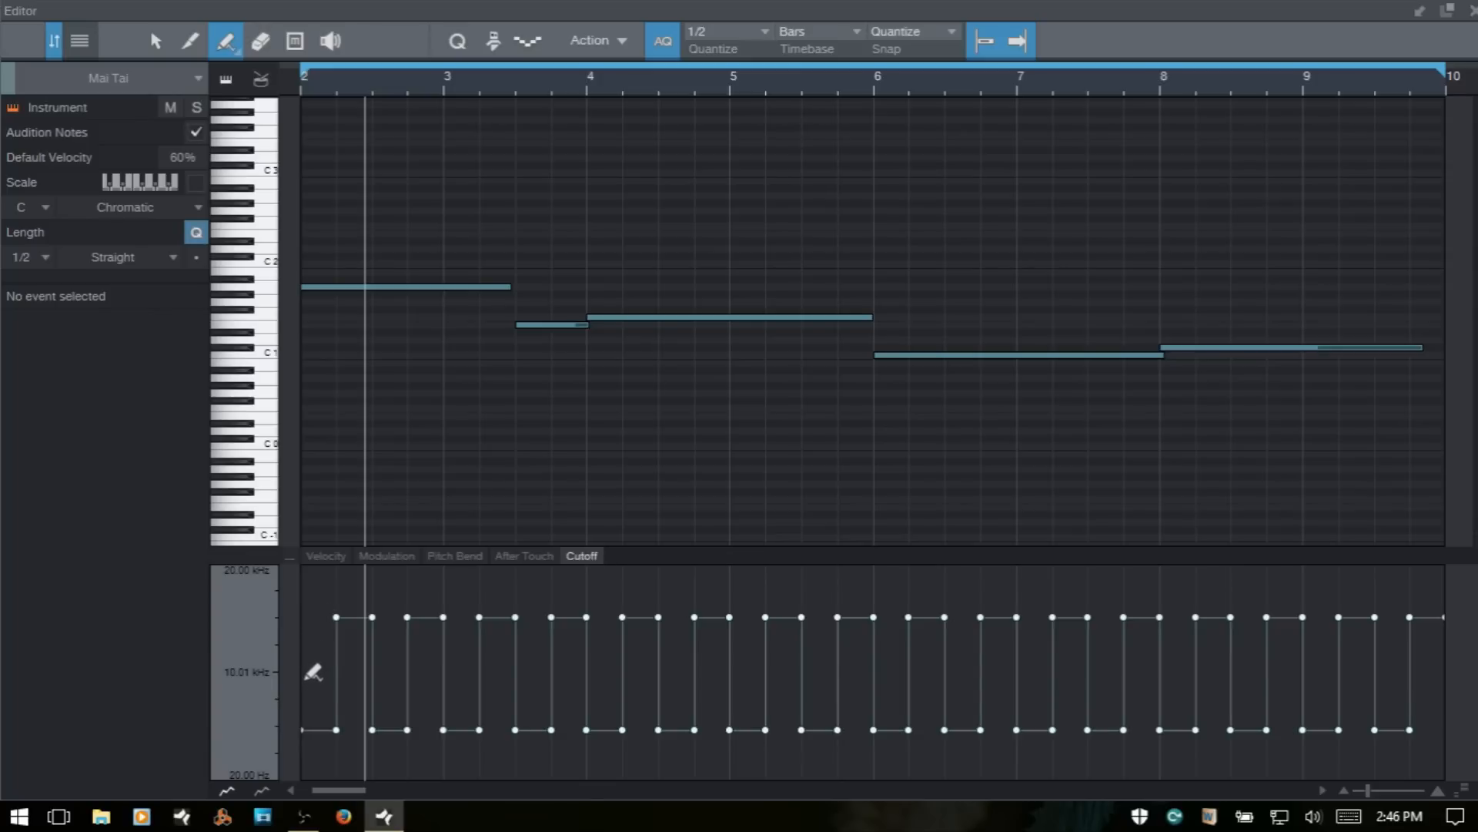
Replace the Cutoff pattern with a triangle, a rising saw and a sine wave in turn across bars 2 to 10.
{"action": "mouse_move", "coordinate": [313, 665]}
{"action": "left_mouse_down"}
{"action": "mouse_move", "coordinate": [983, 651]}
{"action": "mouse_move", "coordinate": [1297, 580]}
{"action": "mouse_move", "coordinate": [1317, 587]}
{"action": "mouse_move", "coordinate": [1338, 650]}
{"action": "mouse_move", "coordinate": [1347, 584]}
{"action": "mouse_move", "coordinate": [1434, 583]}
{"action": "mouse_move", "coordinate": [1434, 643]}
{"action": "mouse_move", "coordinate": [1423, 593]}
{"action": "left_mouse_up"}
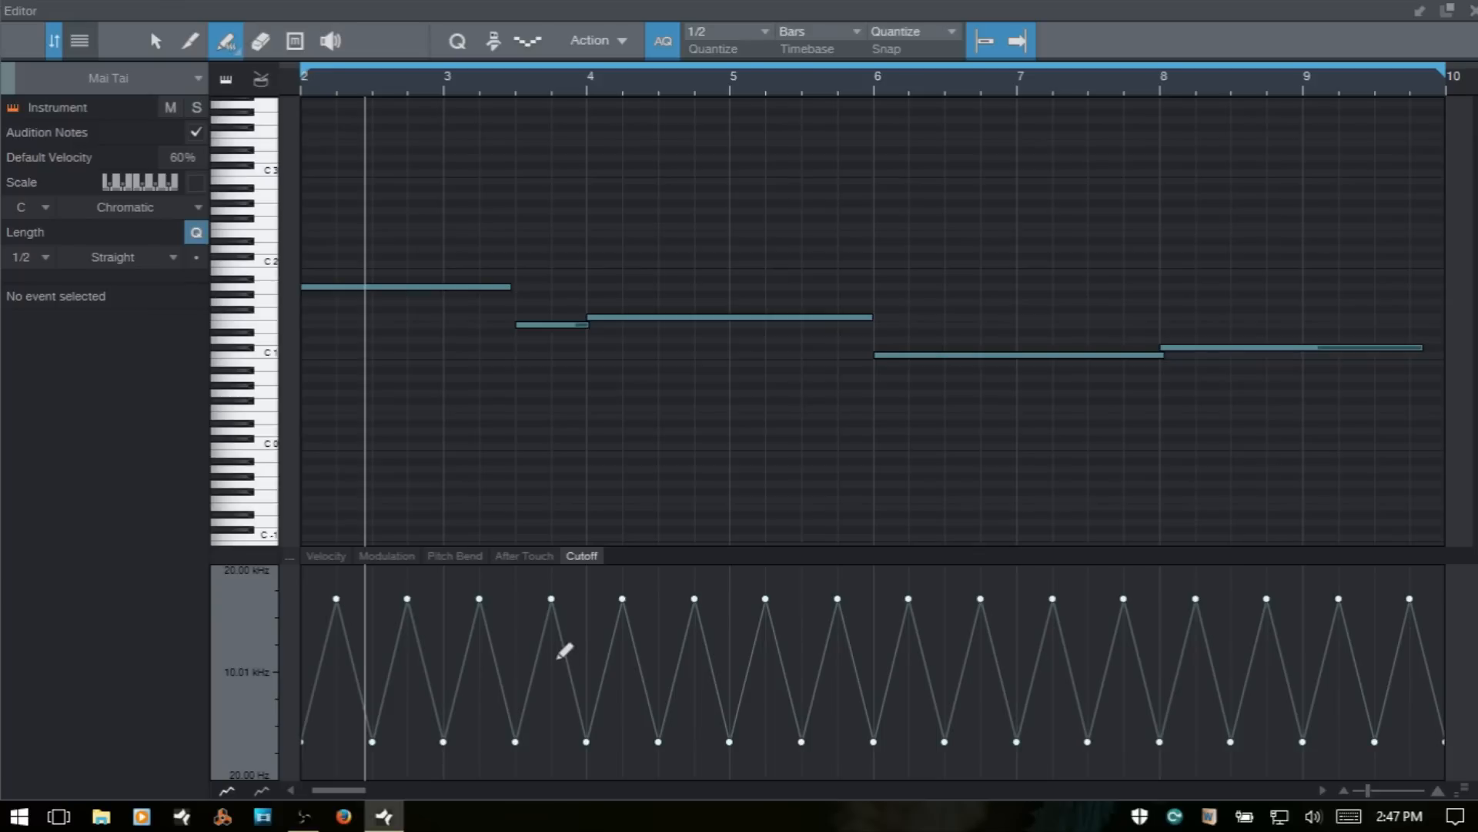
{"action": "mouse_move", "coordinate": [312, 648]}
{"action": "left_mouse_down"}
{"action": "mouse_move", "coordinate": [562, 655]}
{"action": "mouse_move", "coordinate": [878, 629]}
{"action": "left_mouse_up"}
{"action": "mouse_move", "coordinate": [1097, 625]}
{"action": "left_mouse_down"}
{"action": "mouse_move", "coordinate": [1205, 596]}
{"action": "mouse_move", "coordinate": [1278, 607]}
{"action": "mouse_move", "coordinate": [1362, 583]}
{"action": "left_mouse_up"}
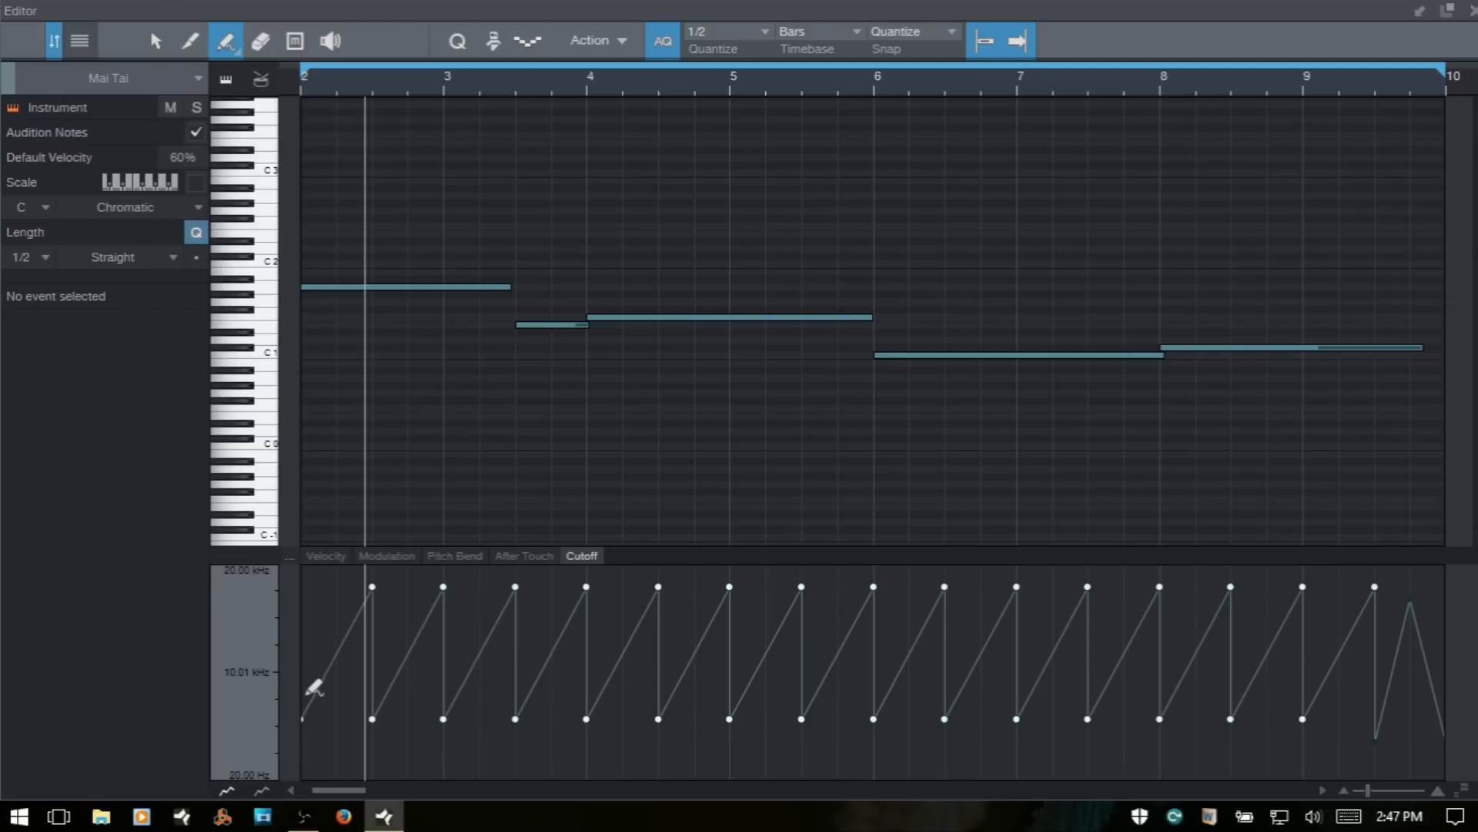
{"action": "mouse_move", "coordinate": [302, 708]}
{"action": "left_mouse_down"}
{"action": "mouse_move", "coordinate": [380, 680]}
{"action": "mouse_move", "coordinate": [314, 687]}
{"action": "mouse_move", "coordinate": [519, 677]}
{"action": "mouse_move", "coordinate": [837, 609]}
{"action": "mouse_move", "coordinate": [1125, 622]}
{"action": "mouse_move", "coordinate": [1306, 653]}
{"action": "mouse_move", "coordinate": [1437, 604]}
{"action": "left_mouse_up"}
Draw a falling sawtooth pattern in the Cutoff lane across bars 2 to 10 with the Paint tool.
{"action": "key", "text": "3"}
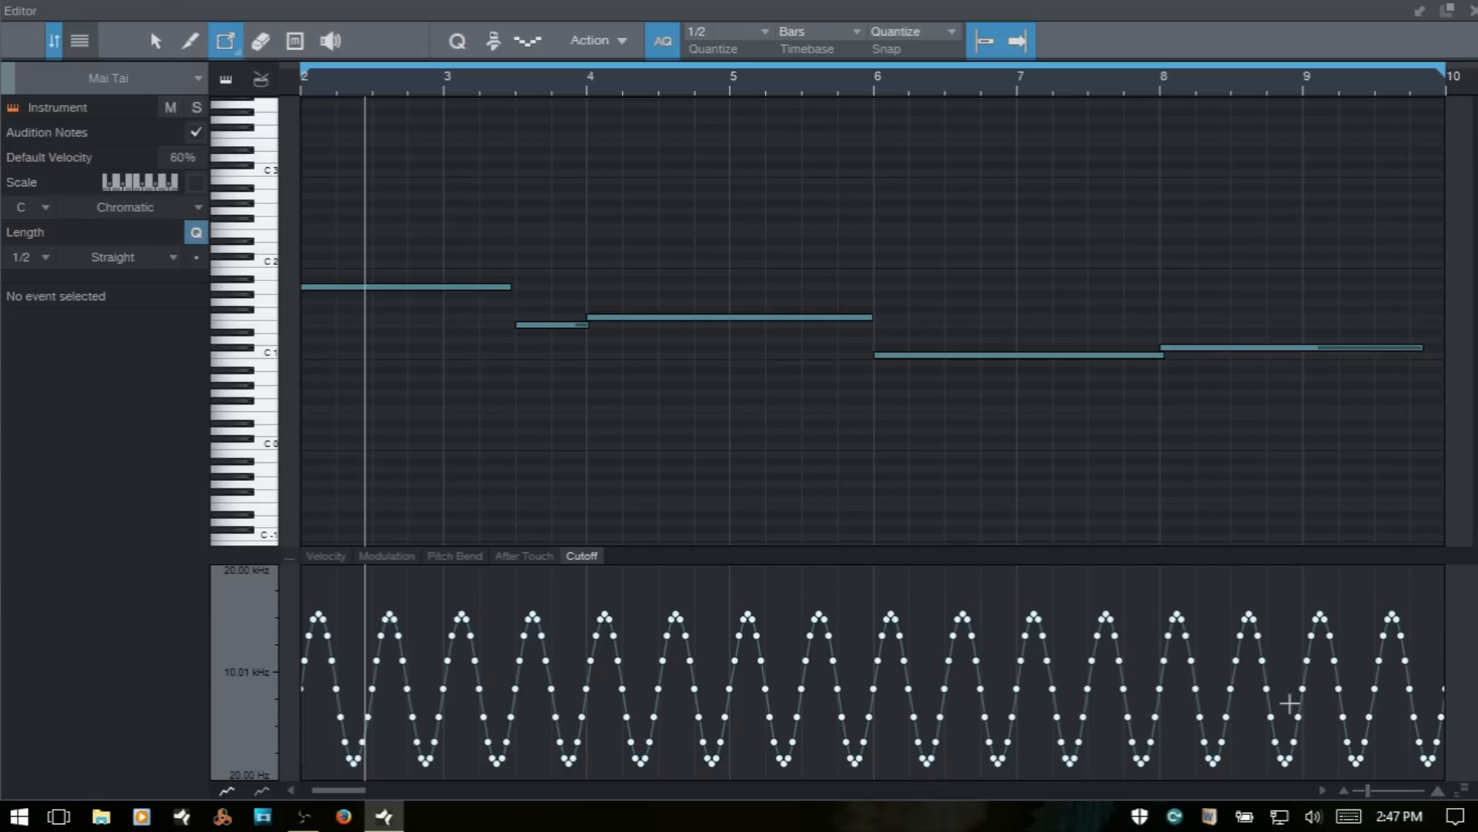
{"action": "key", "text": "3"}
{"action": "mouse_move", "coordinate": [316, 591]}
{"action": "left_mouse_down"}
{"action": "mouse_move", "coordinate": [739, 663]}
{"action": "mouse_move", "coordinate": [1271, 693]}
{"action": "mouse_move", "coordinate": [1395, 767]}
{"action": "mouse_move", "coordinate": [1419, 736]}
{"action": "mouse_move", "coordinate": [1448, 757]}
{"action": "left_mouse_up"}
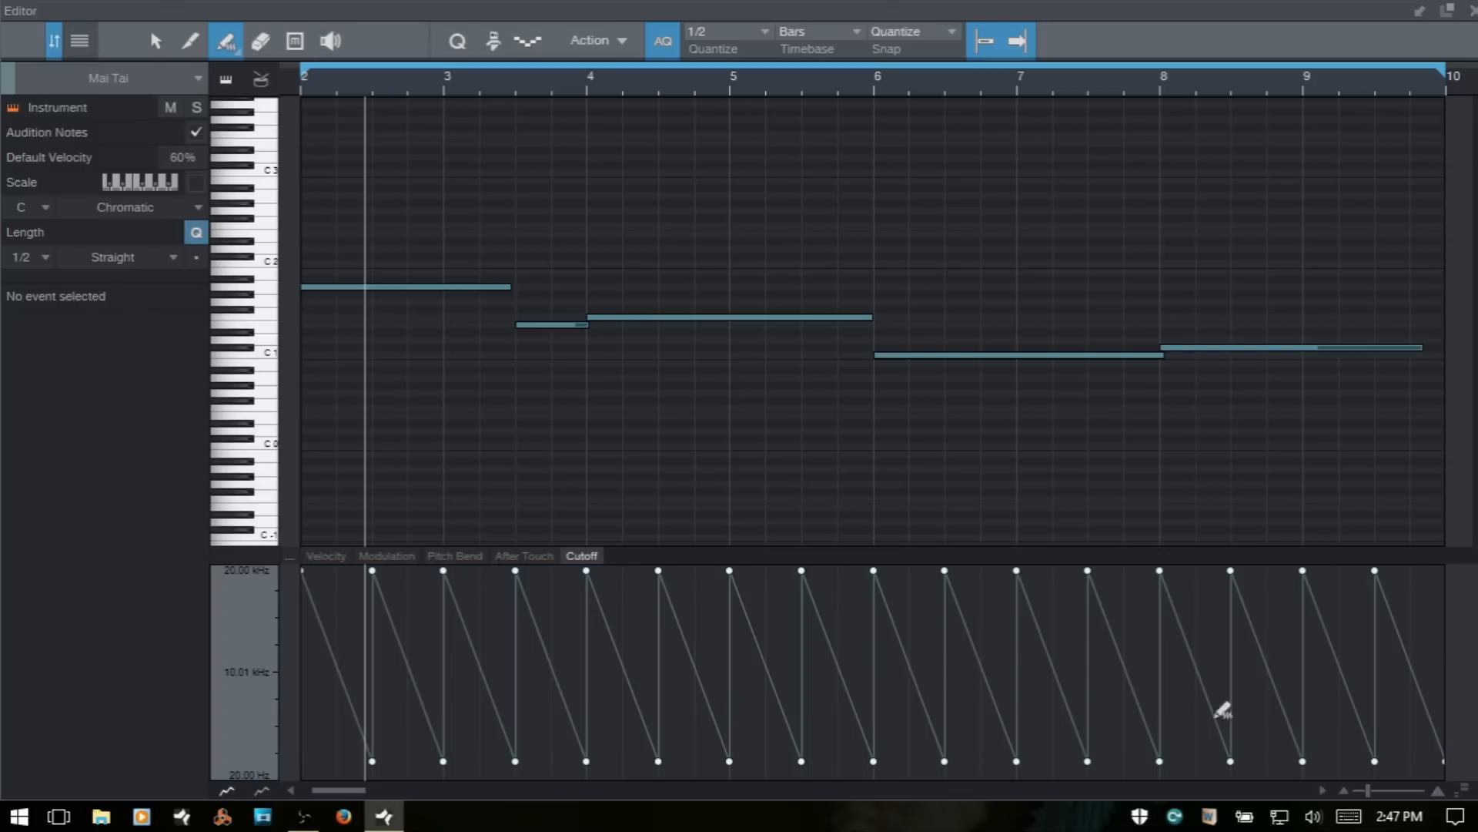
Select a group of sawtooth points in the Cutoff lane with the Arrow tool and nudge them later in time.
{"action": "key", "text": "1"}
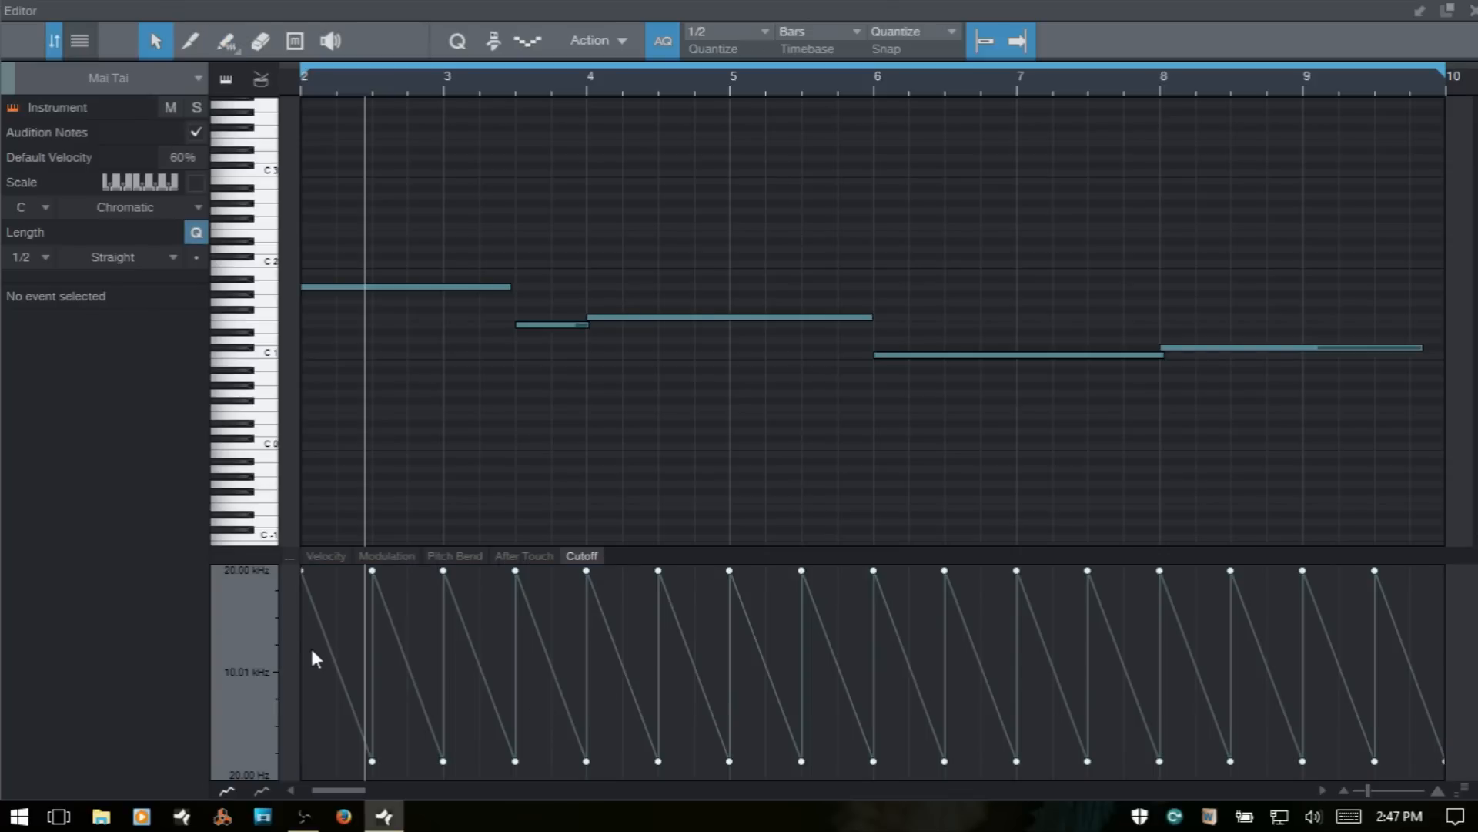
{"action": "left_click", "coordinate": [444, 761]}
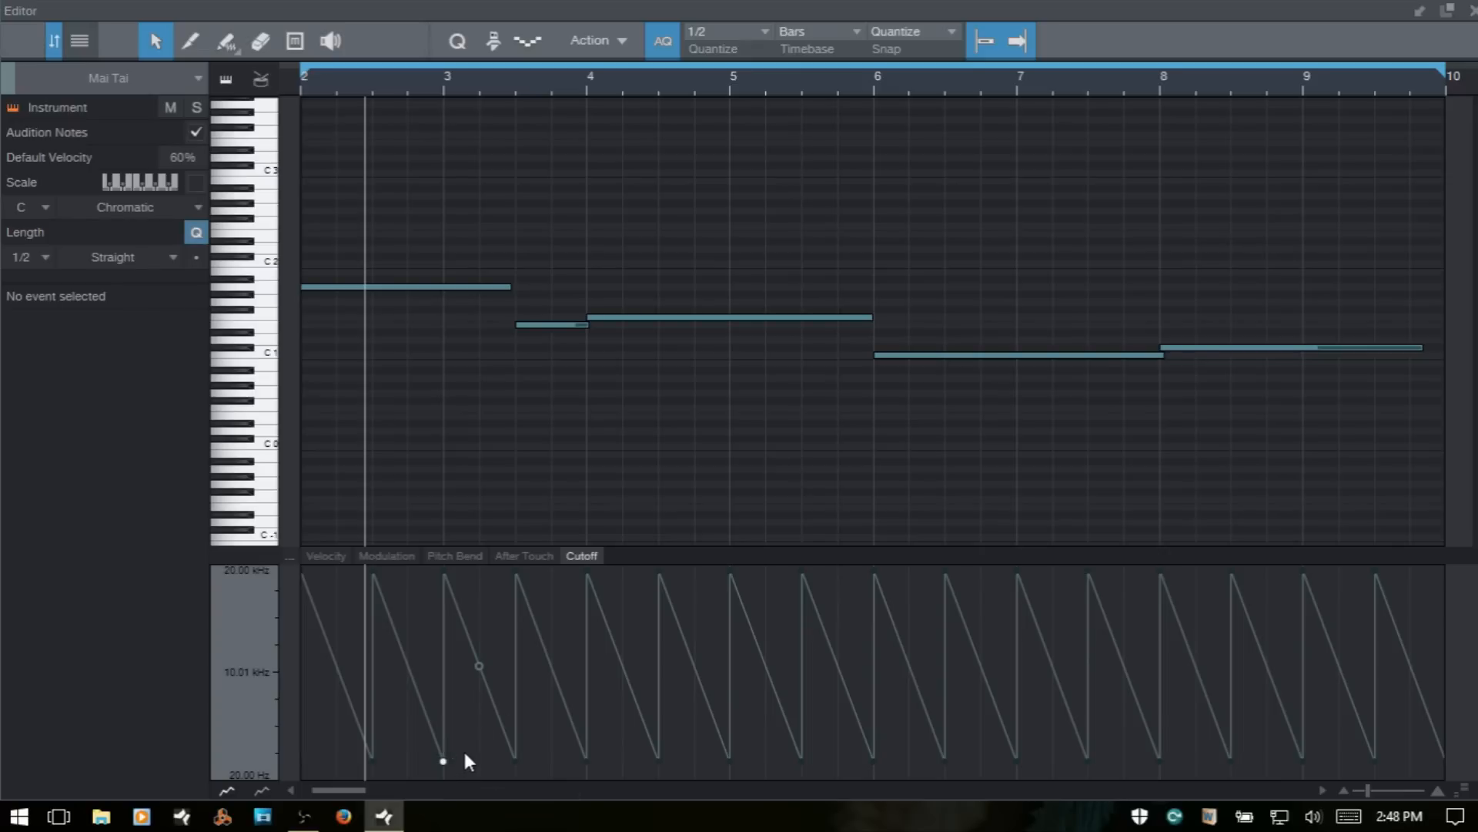
{"action": "key", "text": "Right"}
{"action": "key", "text": "Right"}
{"action": "key", "text": "Right"}
{"action": "key", "text": "Right"}
{"action": "key", "text": "Right"}
{"action": "key", "text": "Right"}
{"action": "key", "text": "Right"}
{"action": "key", "text": "Right"}
{"action": "key", "text": "Right"}
{"action": "key", "text": "Right"}
{"action": "key", "text": "Right"}
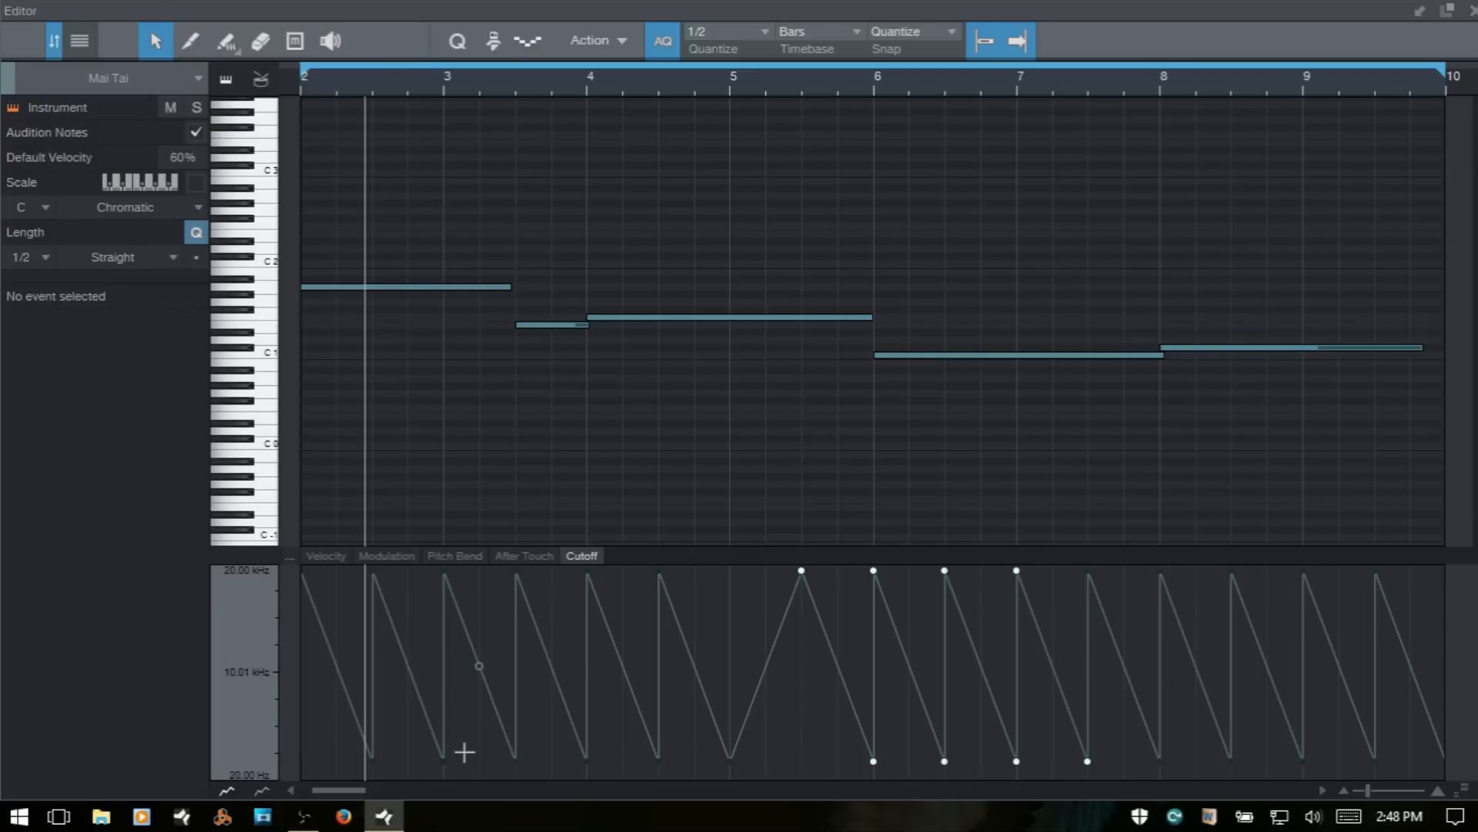
Nudge the selected Cutoff points back earlier in time so the group begins at bar 5.
{"action": "key", "text": "Left"}
{"action": "key", "text": "Left"}
{"action": "key", "text": "Left"}
{"action": "key", "text": "Left"}
{"action": "key", "text": "Left"}
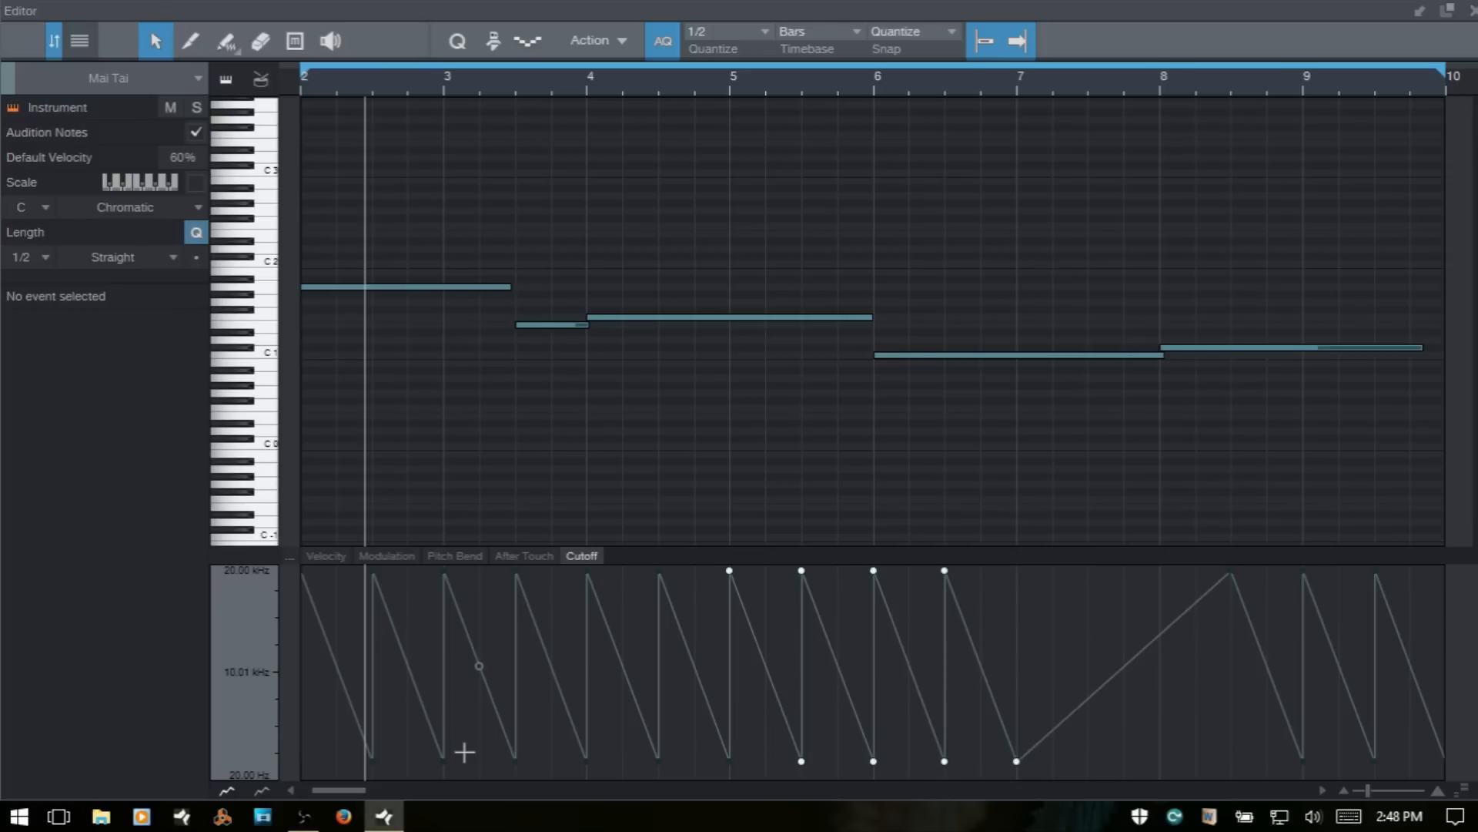
Nudge the selected Cutoff points later in time so the group begins at bar 6.
{"action": "key", "text": "Right"}
{"action": "key", "text": "Right"}
{"action": "key", "text": "Right"}
{"action": "key", "text": "Right"}
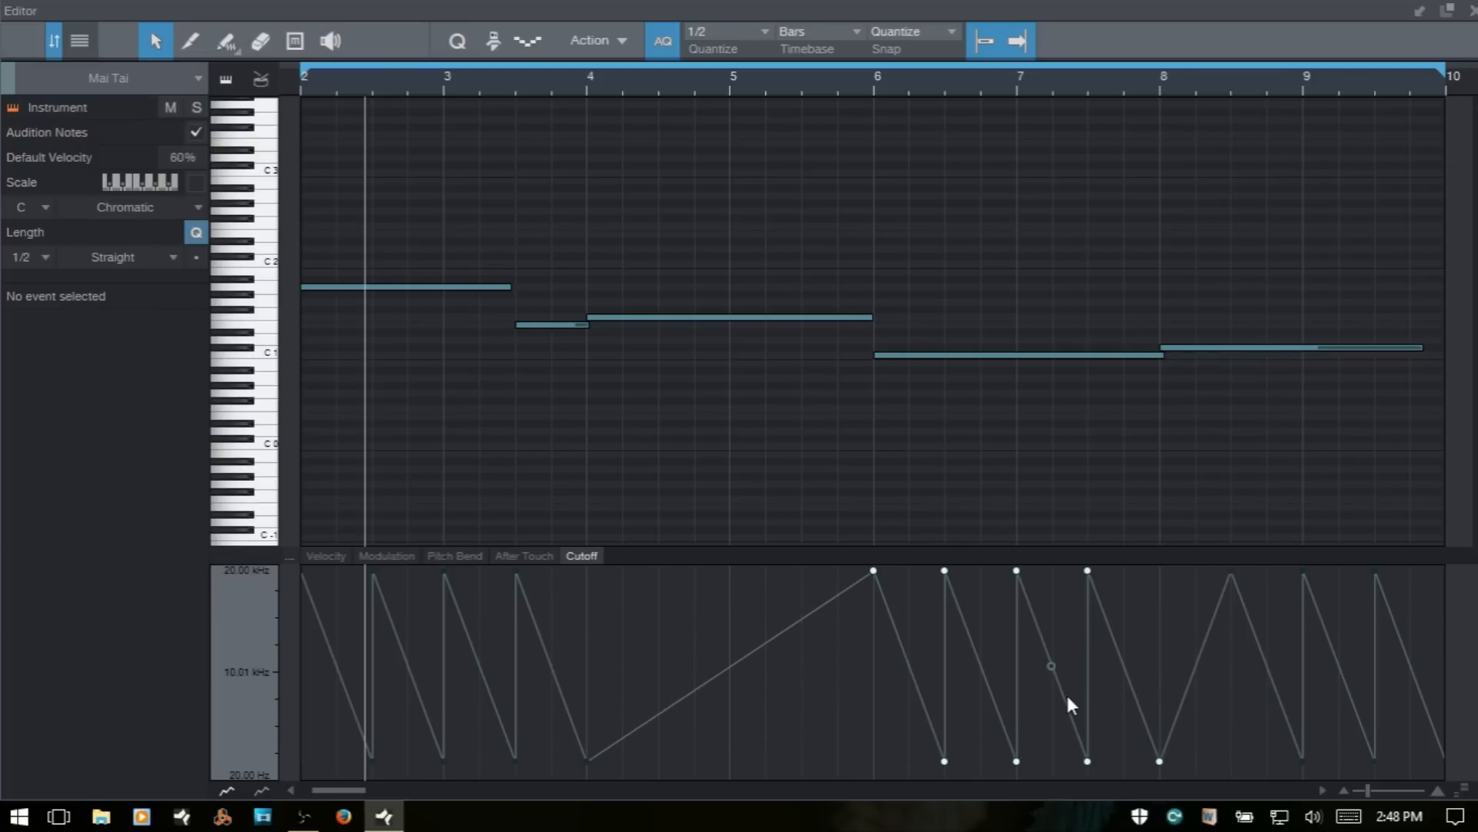
Set the quantize value to 1/8 and nudge the selected Cutoff points earlier in time.
{"action": "left_click", "coordinate": [766, 37]}
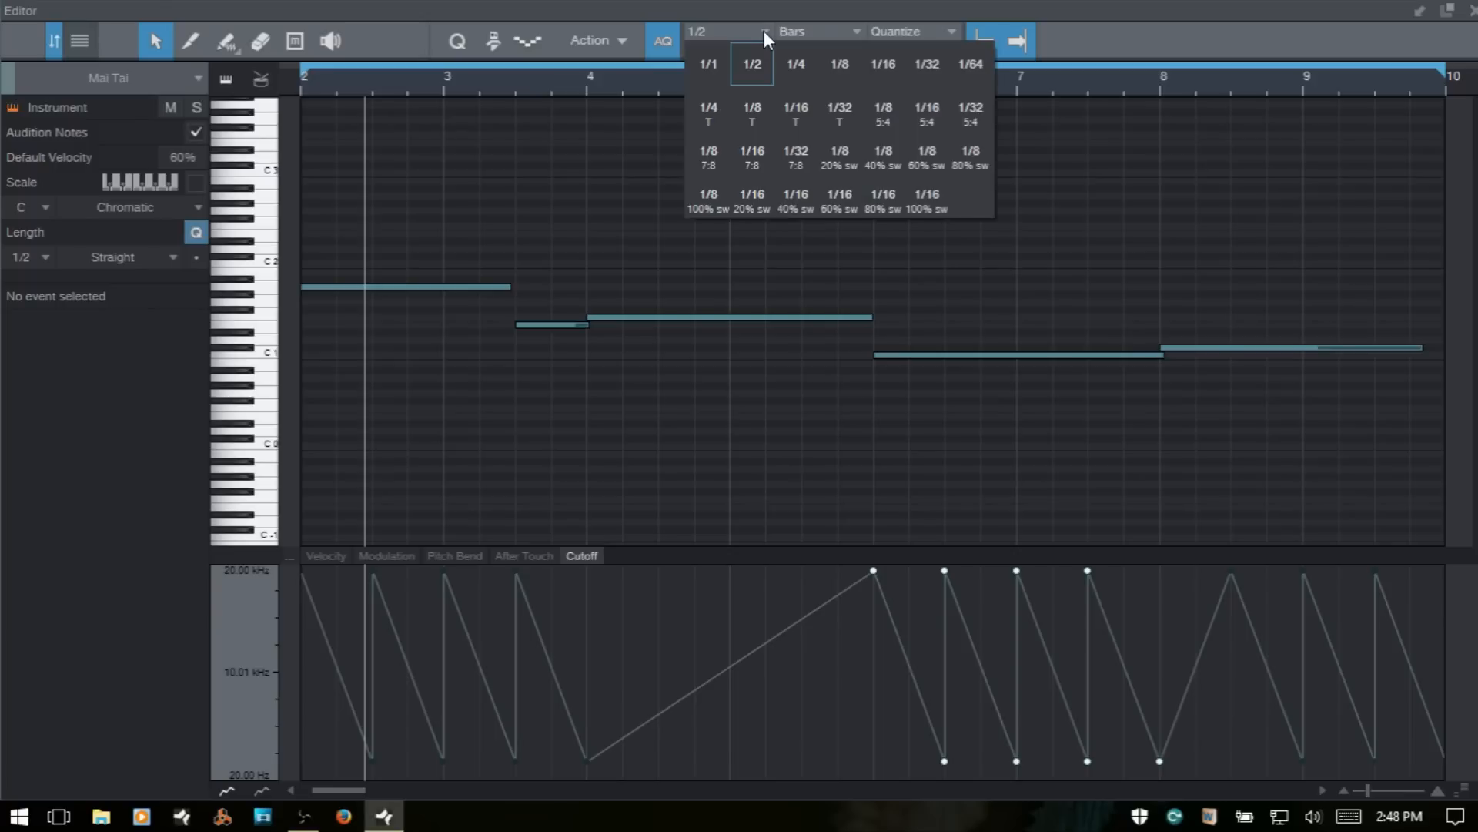
{"action": "left_click", "coordinate": [841, 63]}
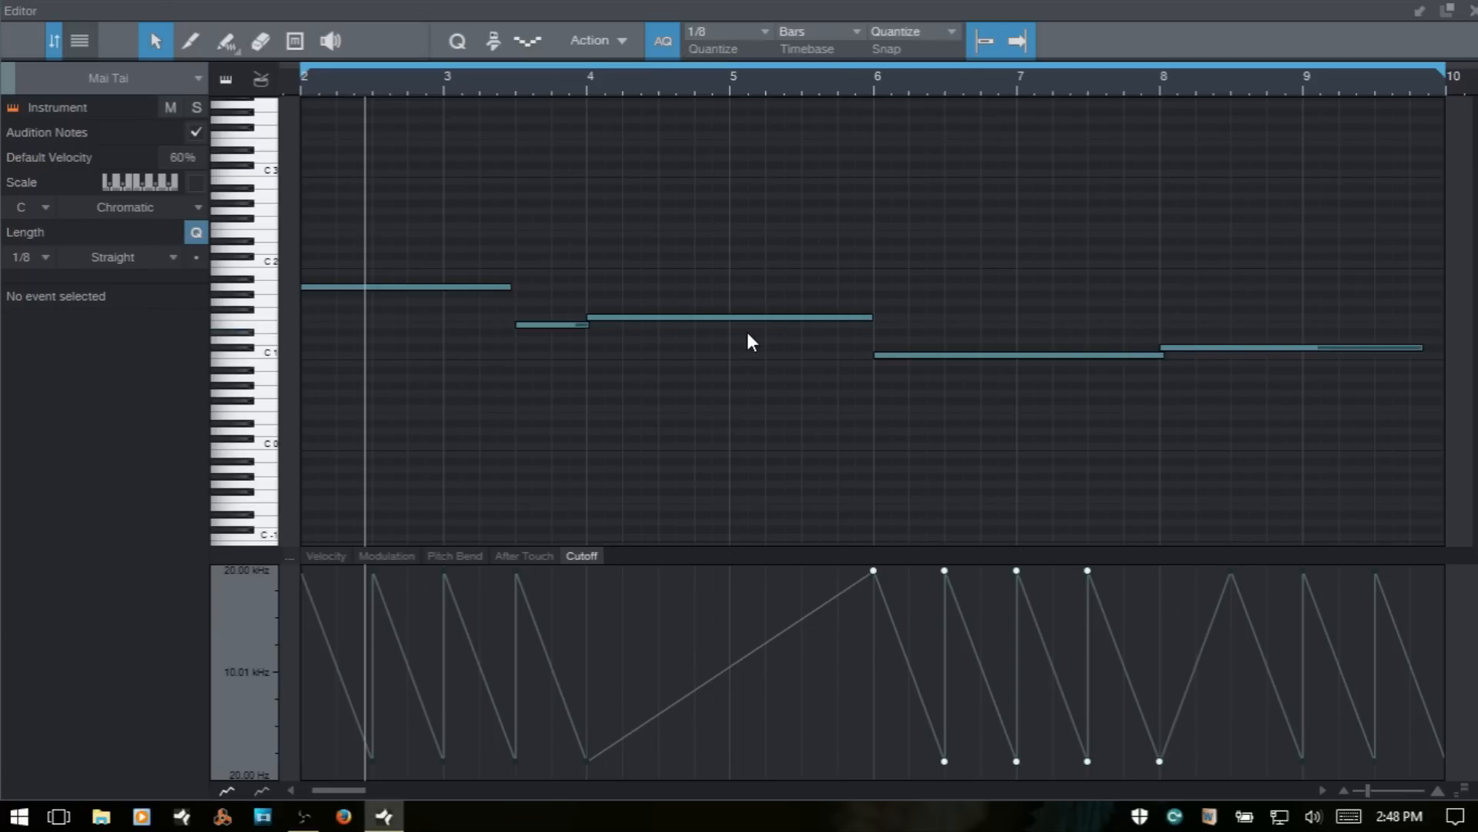
{"action": "key", "text": "alt+Left"}
{"action": "key", "text": "alt+Left"}
{"action": "key", "text": "alt+Left"}
{"action": "key", "text": "alt+Left"}
{"action": "key", "text": "alt+Left"}
{"action": "key", "text": "alt+Left"}
{"action": "key", "text": "alt+Left"}
{"action": "key", "text": "alt+Left"}
{"action": "key", "text": "alt+Left"}
{"action": "key", "text": "alt+Left"}
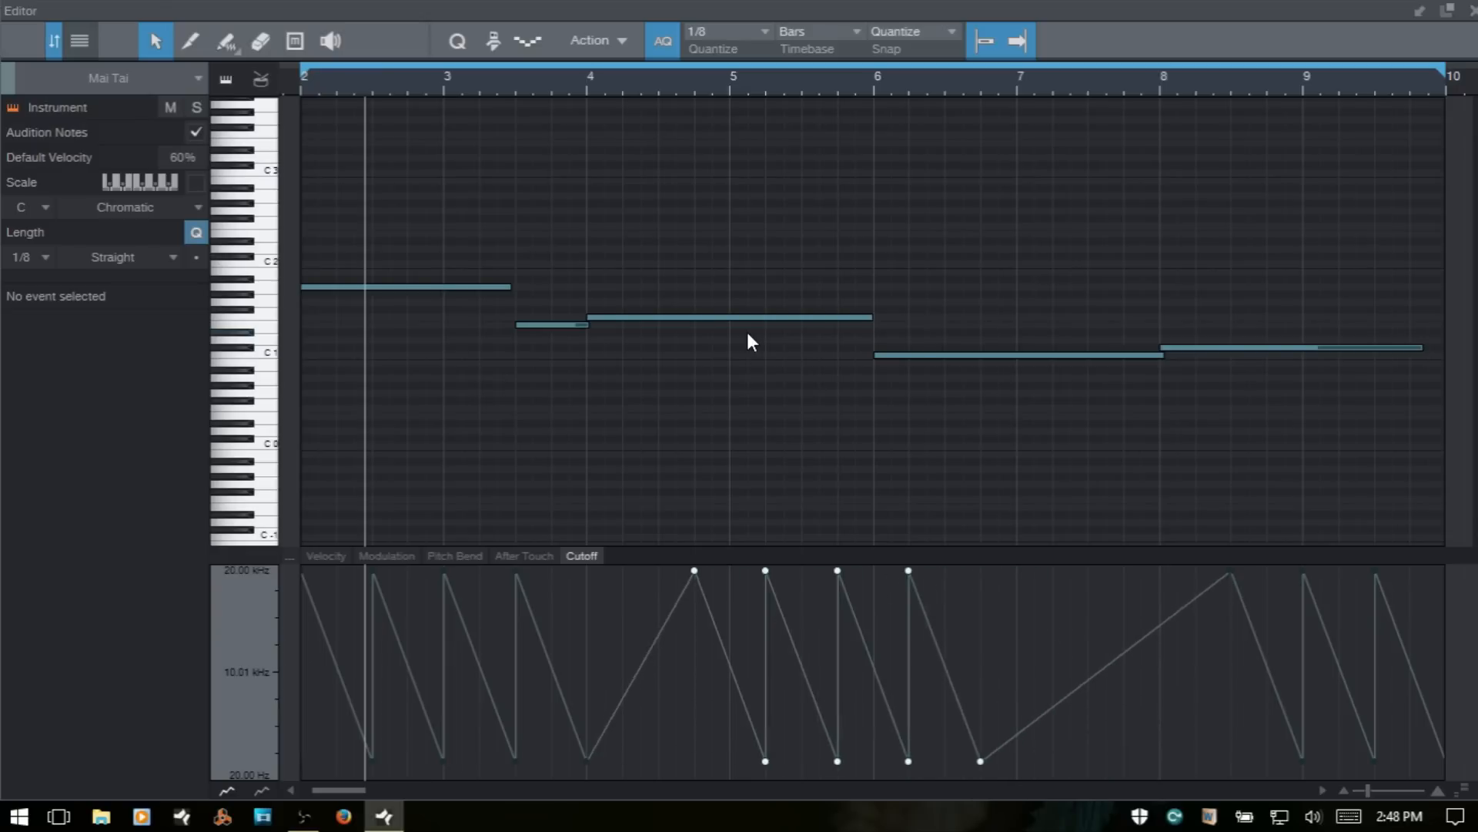
{"action": "key", "text": "alt+Left"}
{"action": "key", "text": "alt+Left"}
{"action": "key", "text": "alt+Left"}
{"action": "key", "text": "alt+Left"}
{"action": "key", "text": "alt+Left"}
Nudge the selected Cutoff points later in time so the group begins halfway through bar 5.
{"action": "key", "text": "alt+Right"}
{"action": "key", "text": "alt+Right"}
{"action": "key", "text": "alt+Right"}
{"action": "key", "text": "alt+Right"}
{"action": "key", "text": "alt+Right"}
{"action": "key", "text": "alt+Right"}
{"action": "key", "text": "alt+Right"}
{"action": "key", "text": "alt+Right"}
{"action": "key", "text": "alt+Right"}
{"action": "key", "text": "alt+Right"}
{"action": "key", "text": "alt+Right"}
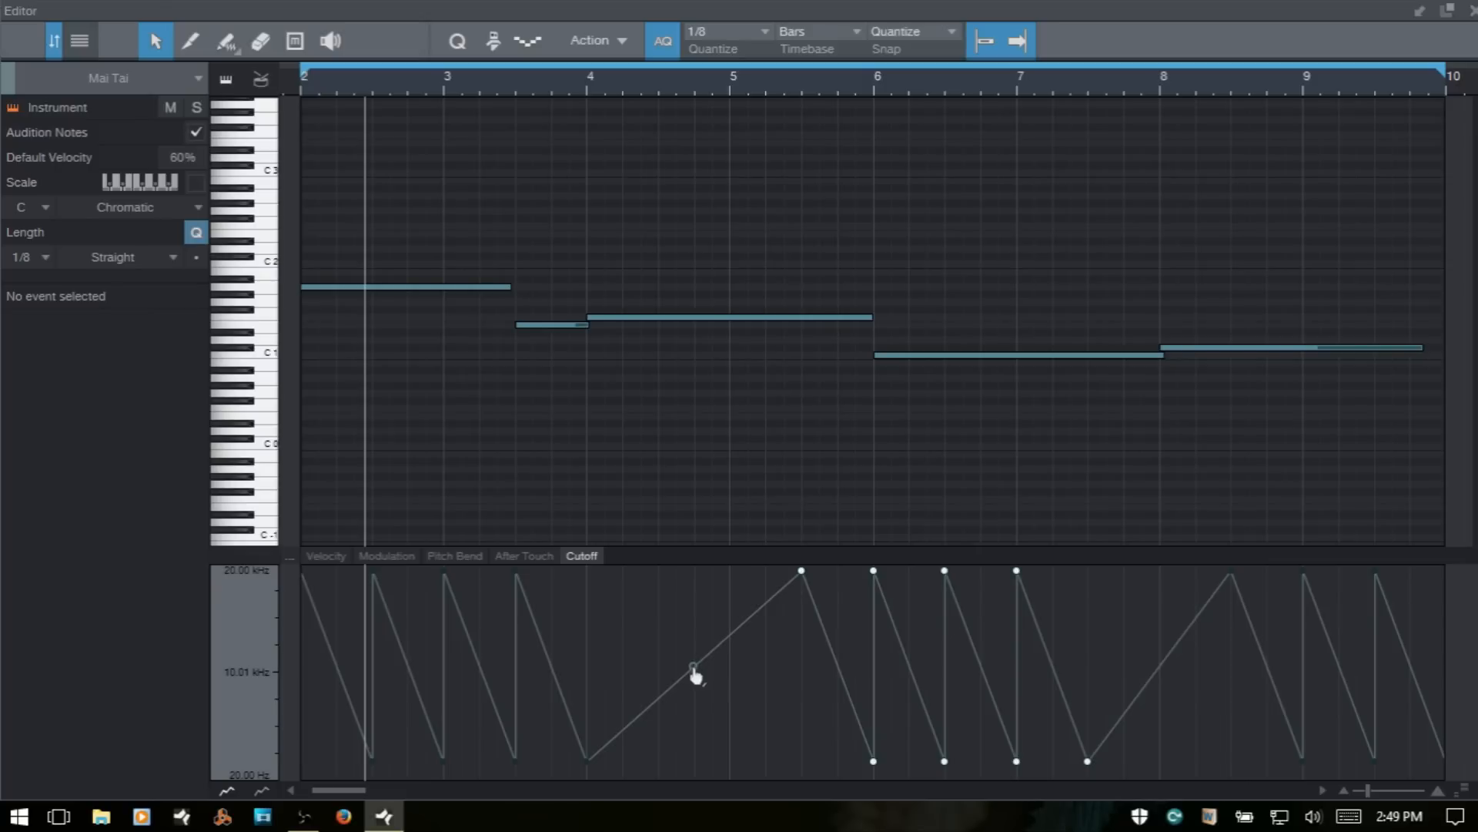
Bend the Cutoff ramp between bar 4 and mid-bar 5 into an upward curve and trim its level lower.
{"action": "mouse_move", "coordinate": [693, 668]}
{"action": "left_mouse_down"}
{"action": "mouse_move", "coordinate": [732, 720]}
{"action": "mouse_move", "coordinate": [686, 647]}
{"action": "left_mouse_up"}
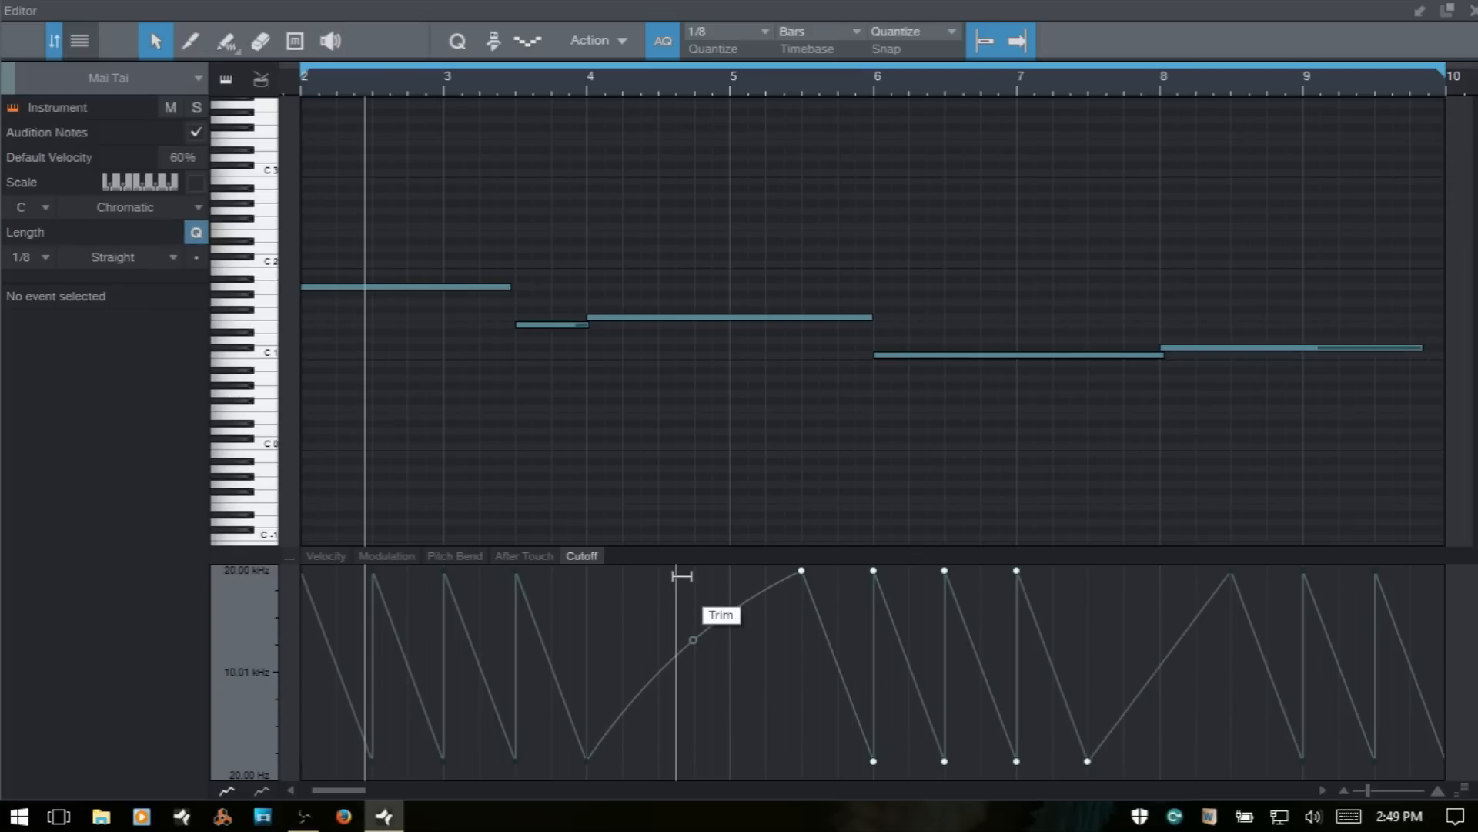
{"action": "left_click_drag", "start_coordinate": [682, 575], "coordinate": [698, 658]}
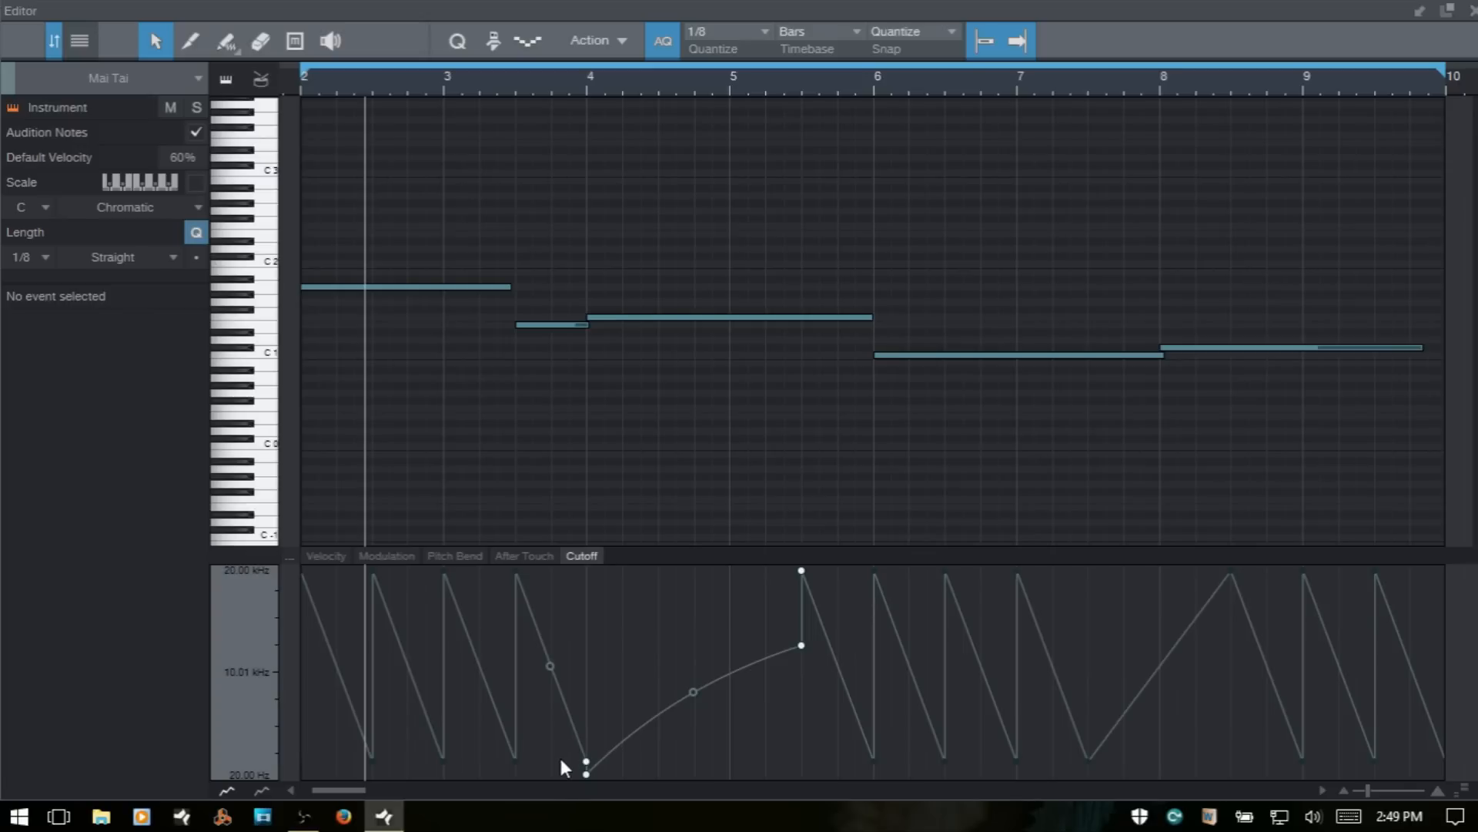
Select the Cutoff points from bar 4 to mid-bar 7 and trim them all to a lower level.
{"action": "left_click_drag", "start_coordinate": [557, 772], "coordinate": [1122, 753]}
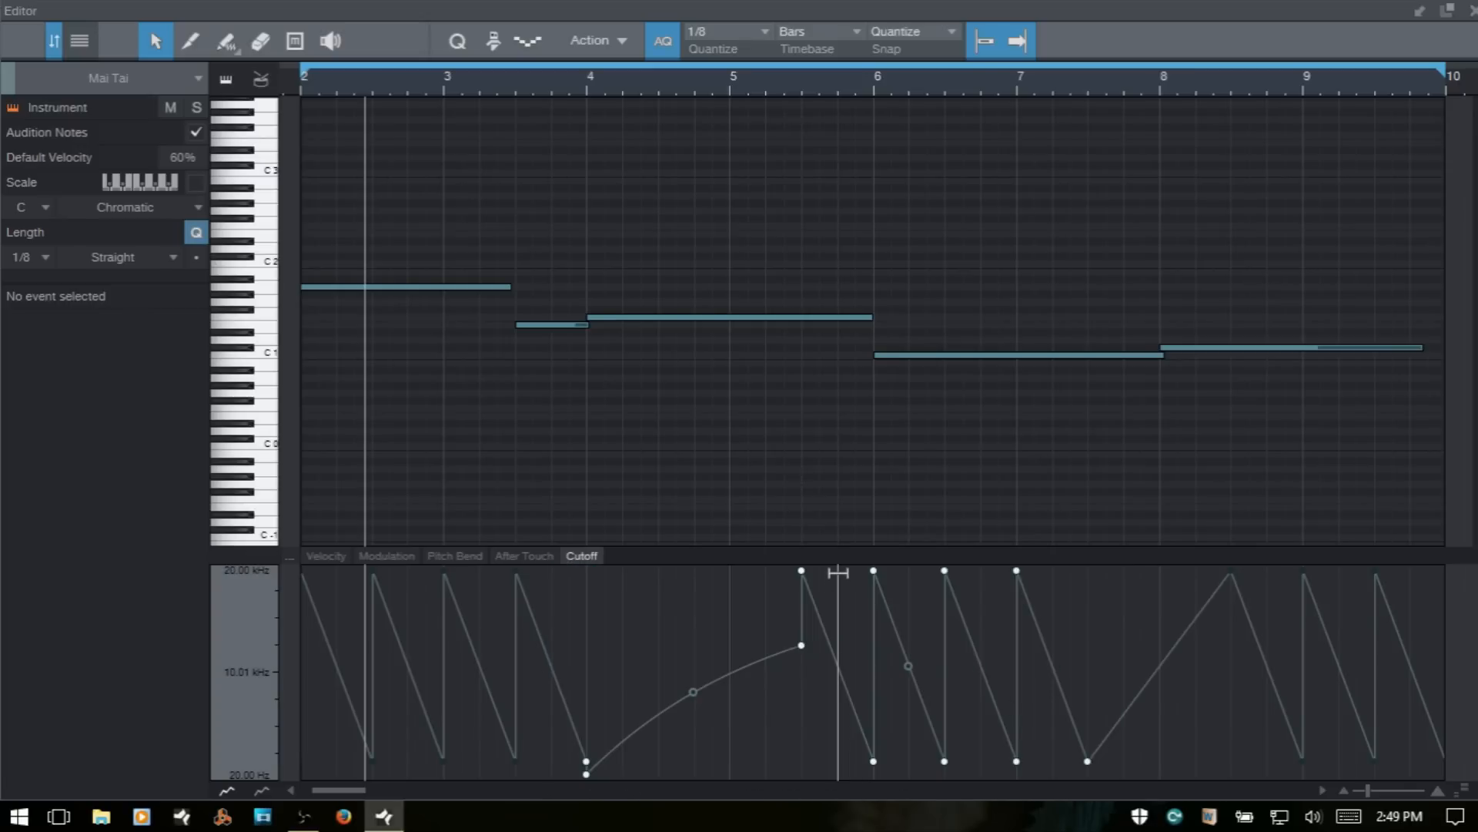
{"action": "left_click_drag", "start_coordinate": [836, 576], "coordinate": [853, 605]}
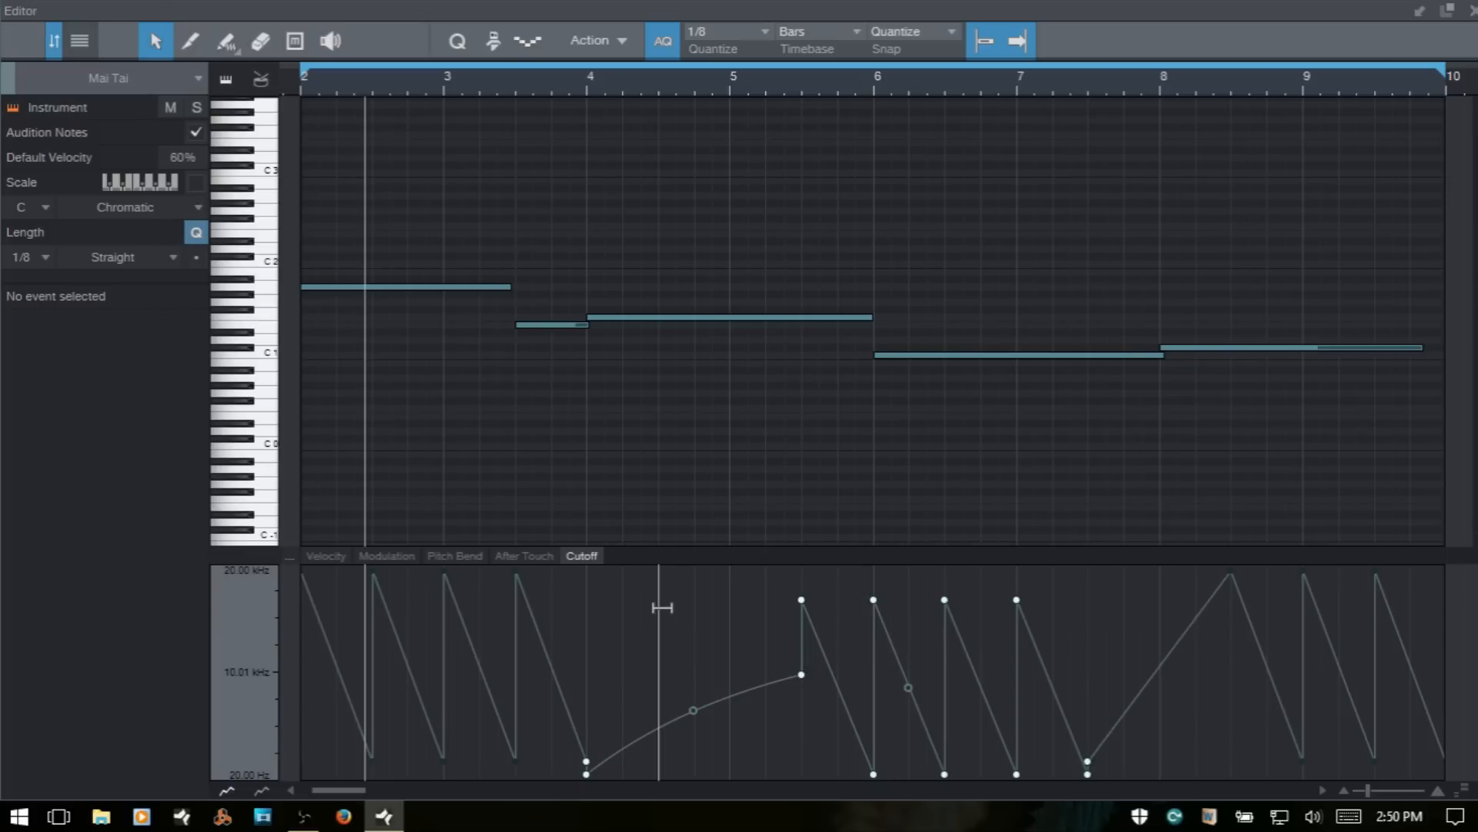
Duplicate the lower Cutoff point halfway through bar 5 and move the copy slightly later and higher.
{"action": "right_click", "coordinate": [802, 676]}
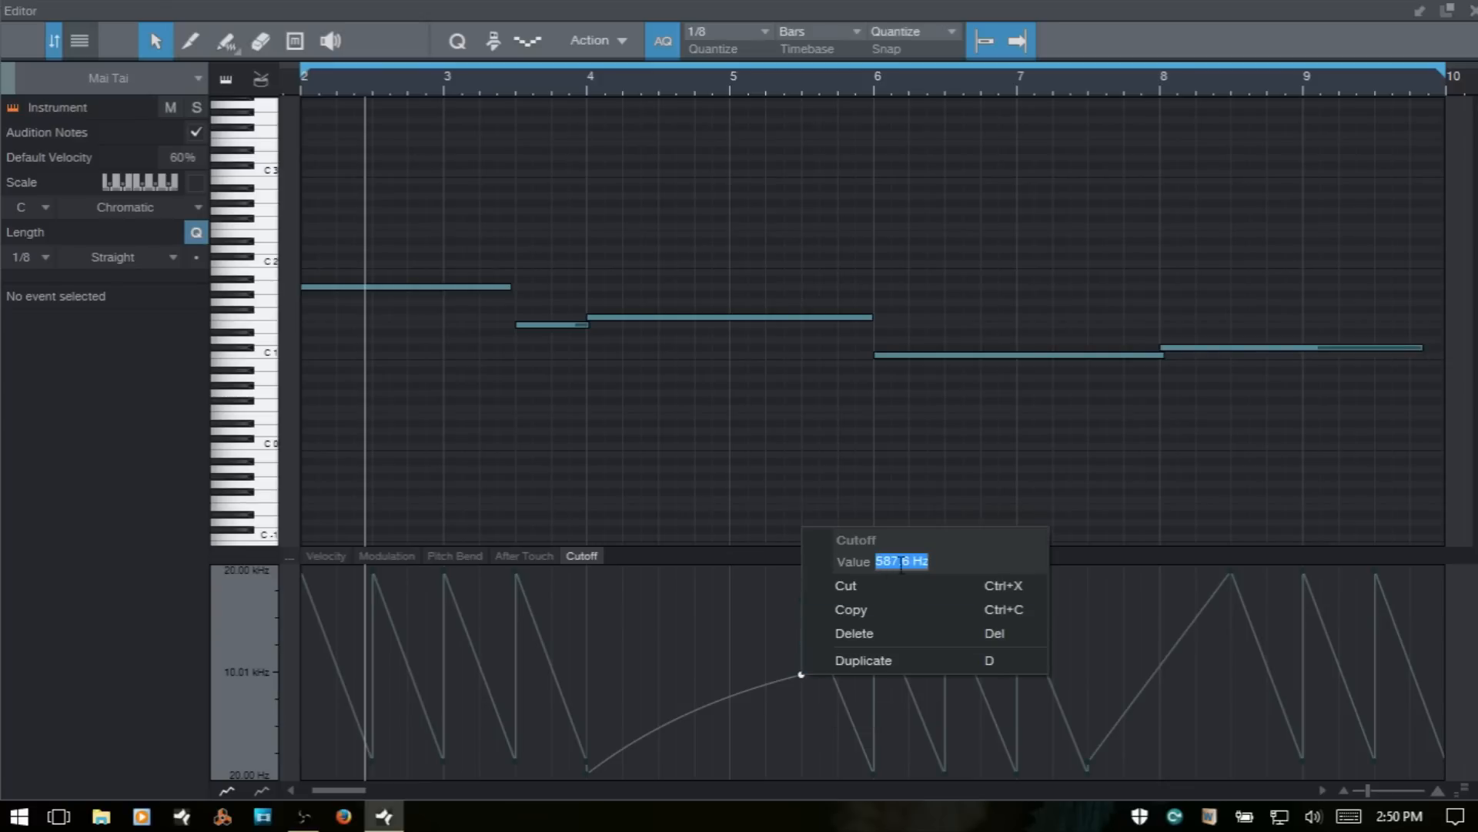
{"action": "left_click", "coordinate": [879, 660]}
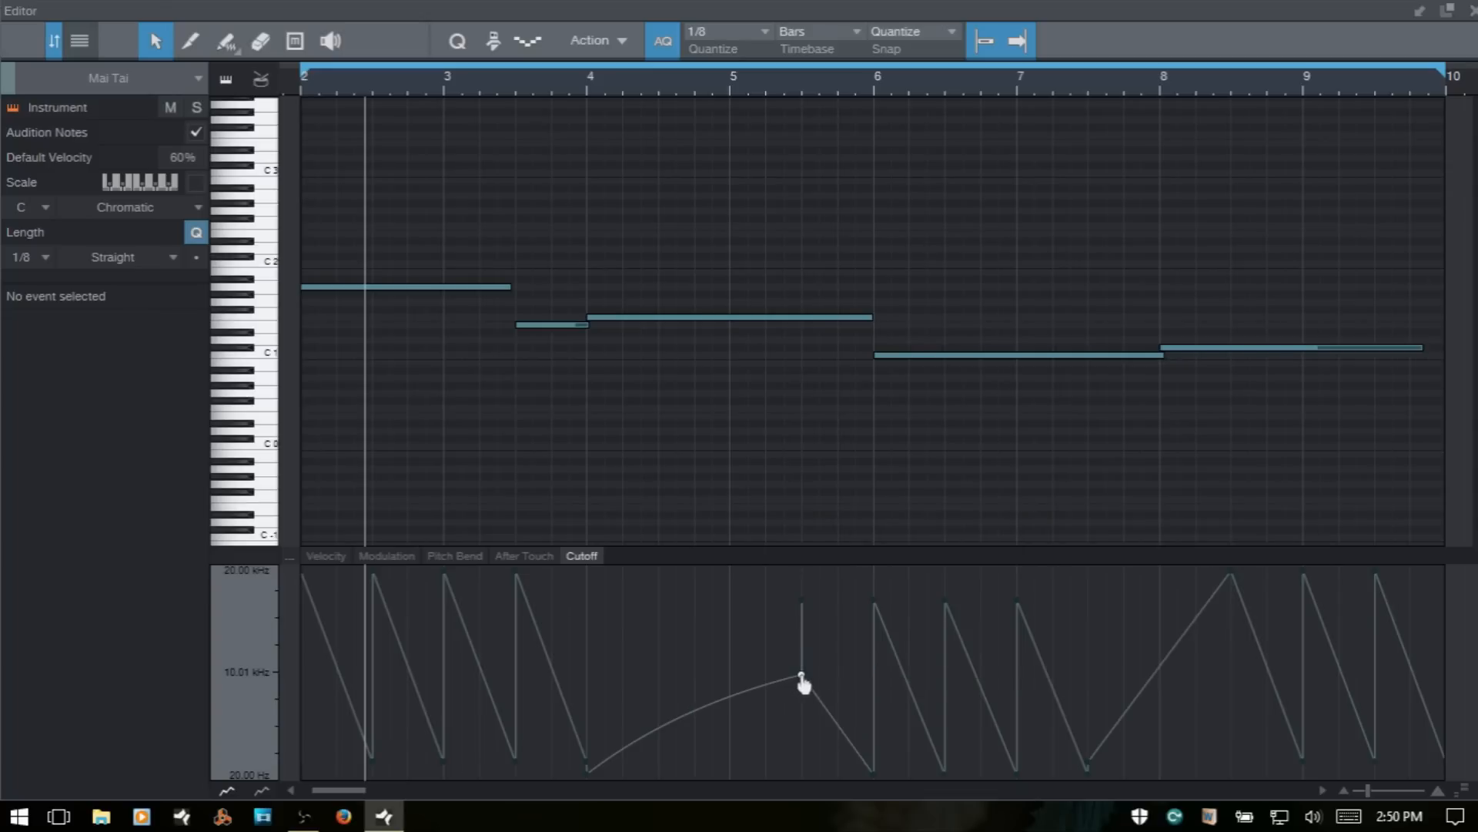
{"action": "mouse_move", "coordinate": [803, 682]}
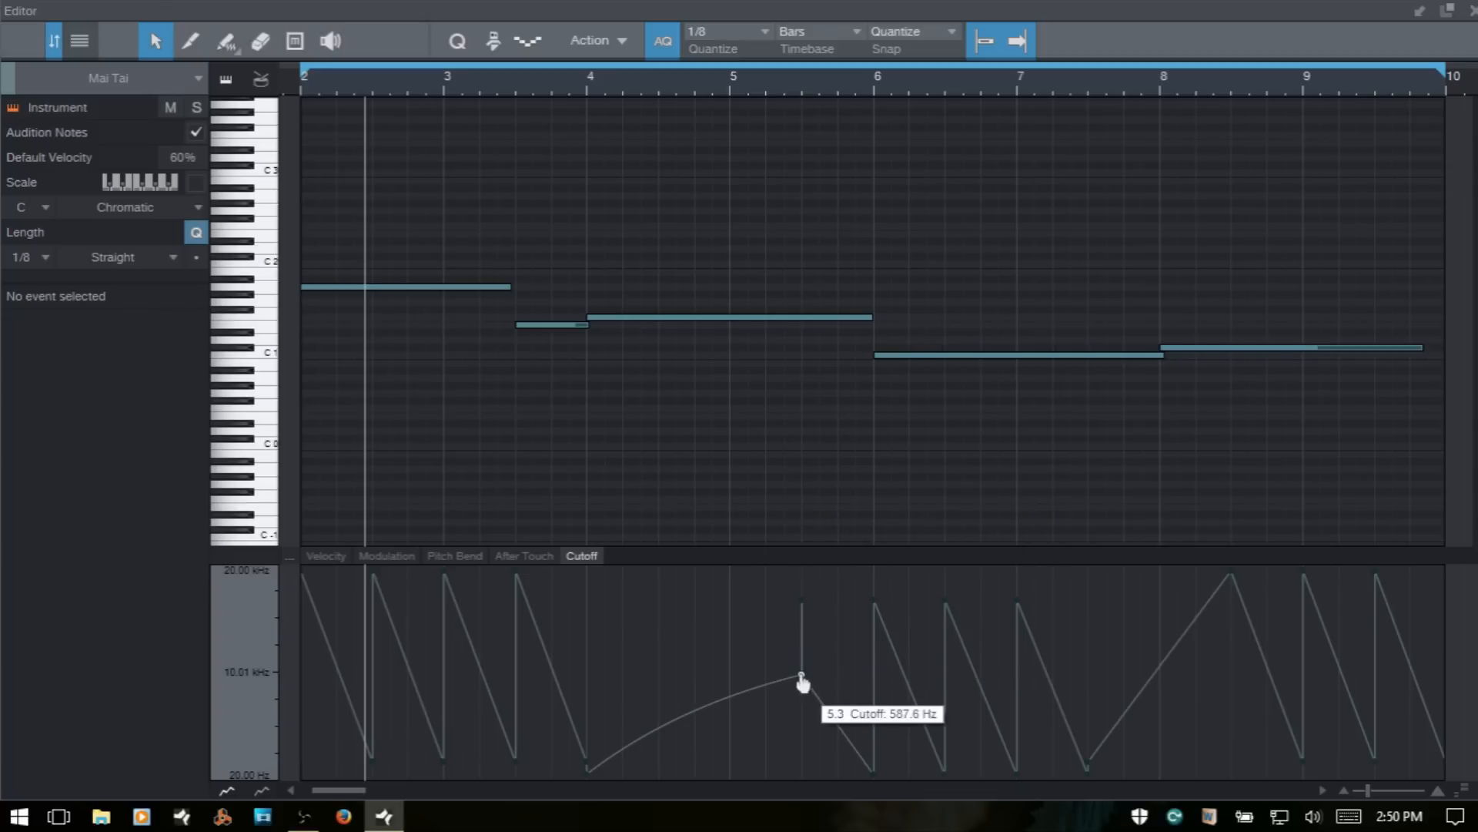
{"action": "left_click_drag", "start_coordinate": [801, 678], "coordinate": [836, 652]}
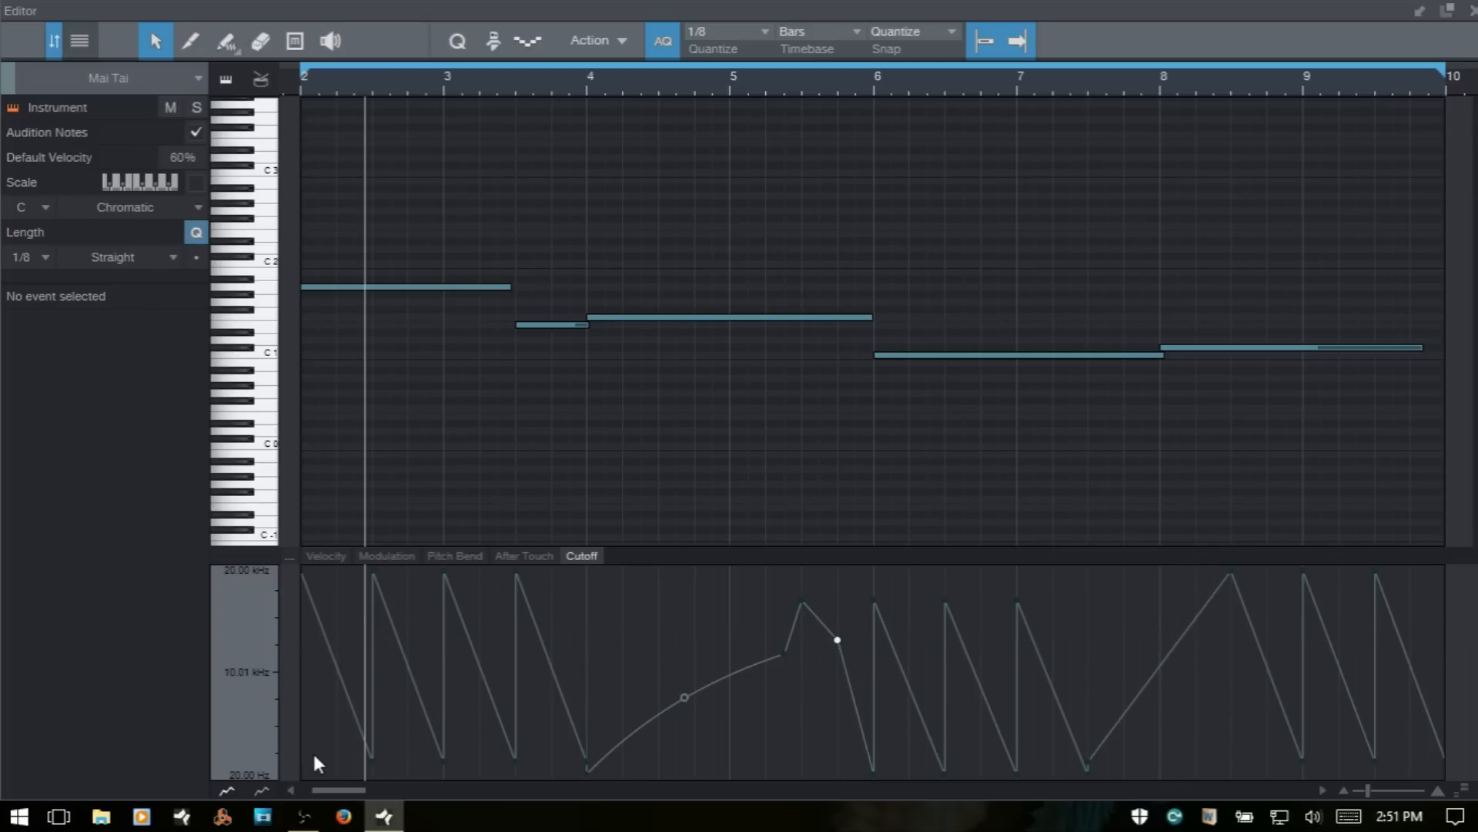
Select all Cutoff automation points across bars 2 to 10 and delete them.
{"action": "left_click_drag", "start_coordinate": [308, 750], "coordinate": [1477, 728]}
{"action": "key", "text": "Delete"}
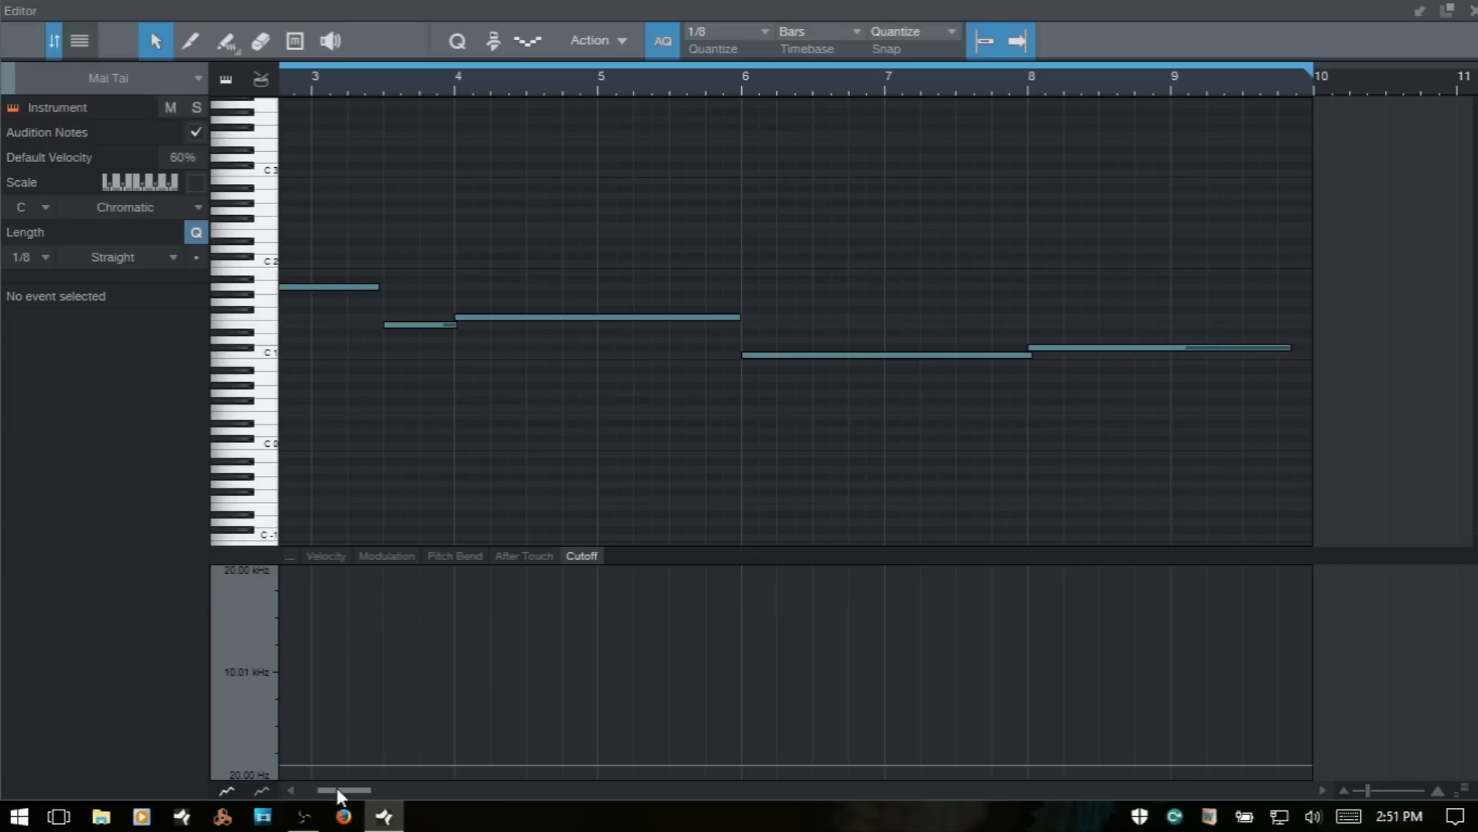
{"action": "left_click_drag", "start_coordinate": [342, 789], "coordinate": [336, 794]}
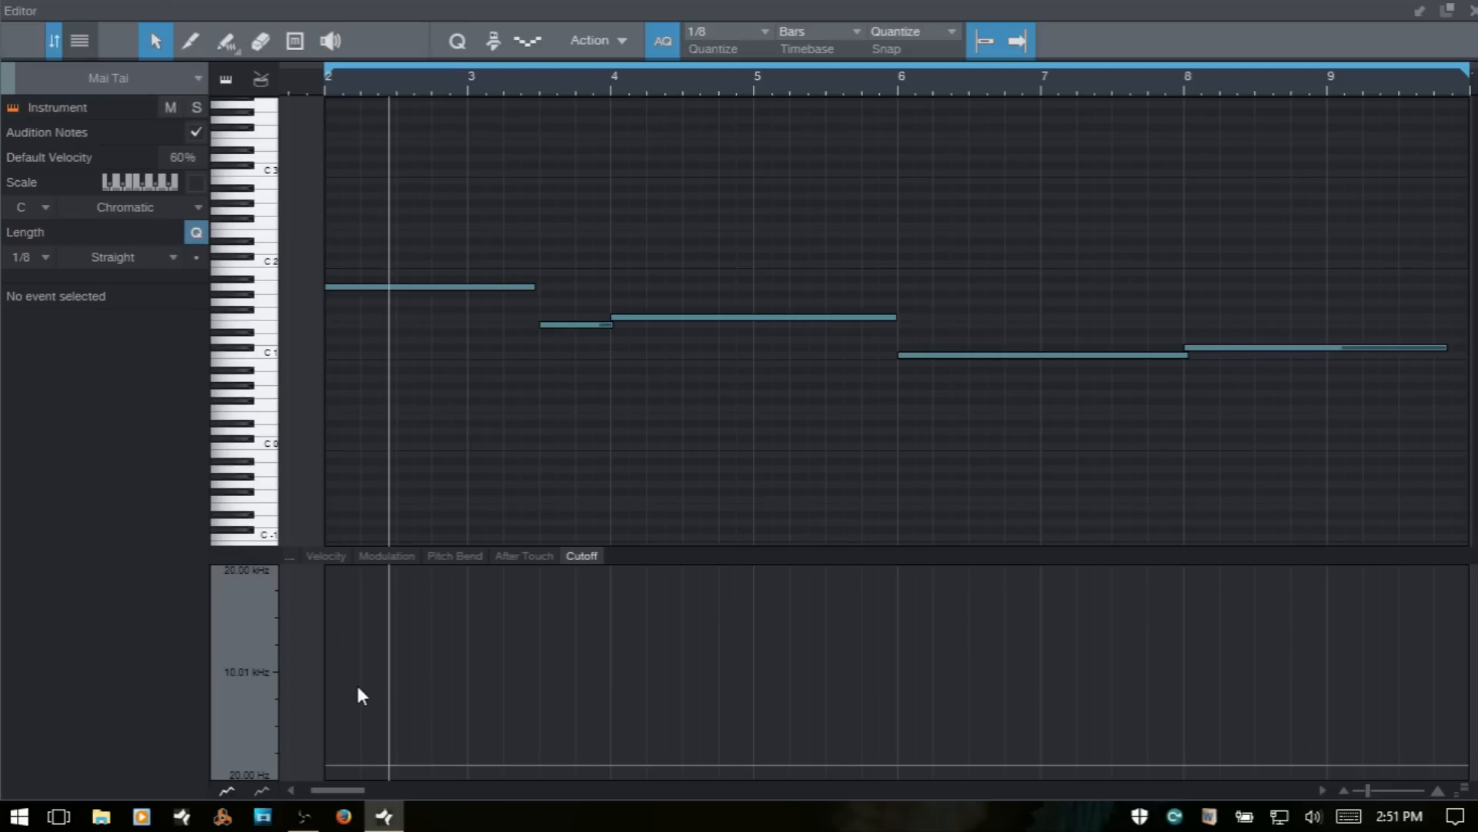
Plot eight individual Cutoff points in a zigzag from bar 2 to mid-bar 9 with the pencil tool.
{"action": "key", "text": "5"}
{"action": "key", "text": "5"}
{"action": "left_click", "coordinate": [373, 674]}
{"action": "left_click", "coordinate": [542, 647]}
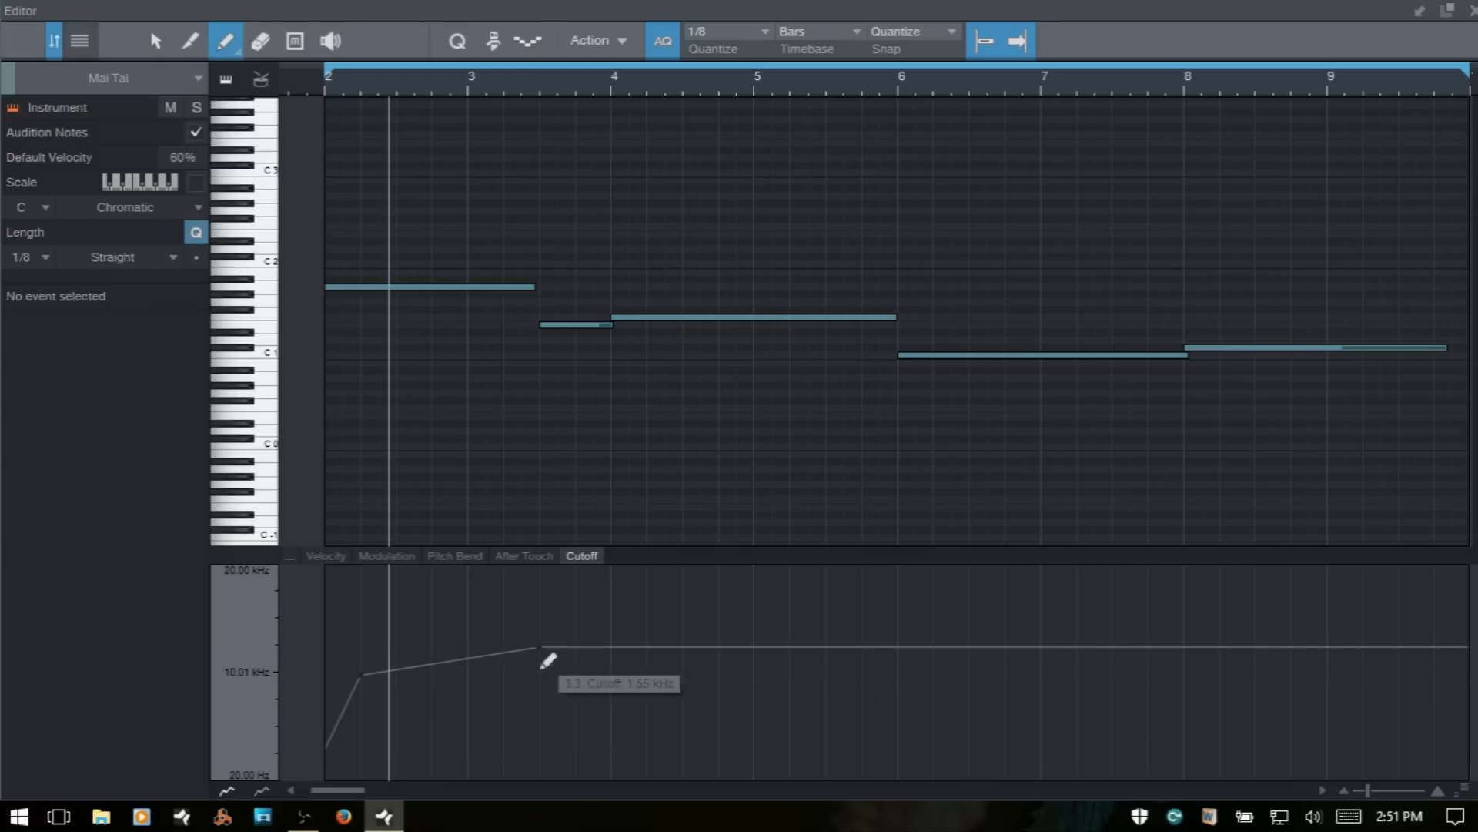
{"action": "left_click", "coordinate": [702, 708]}
{"action": "left_click", "coordinate": [849, 648]}
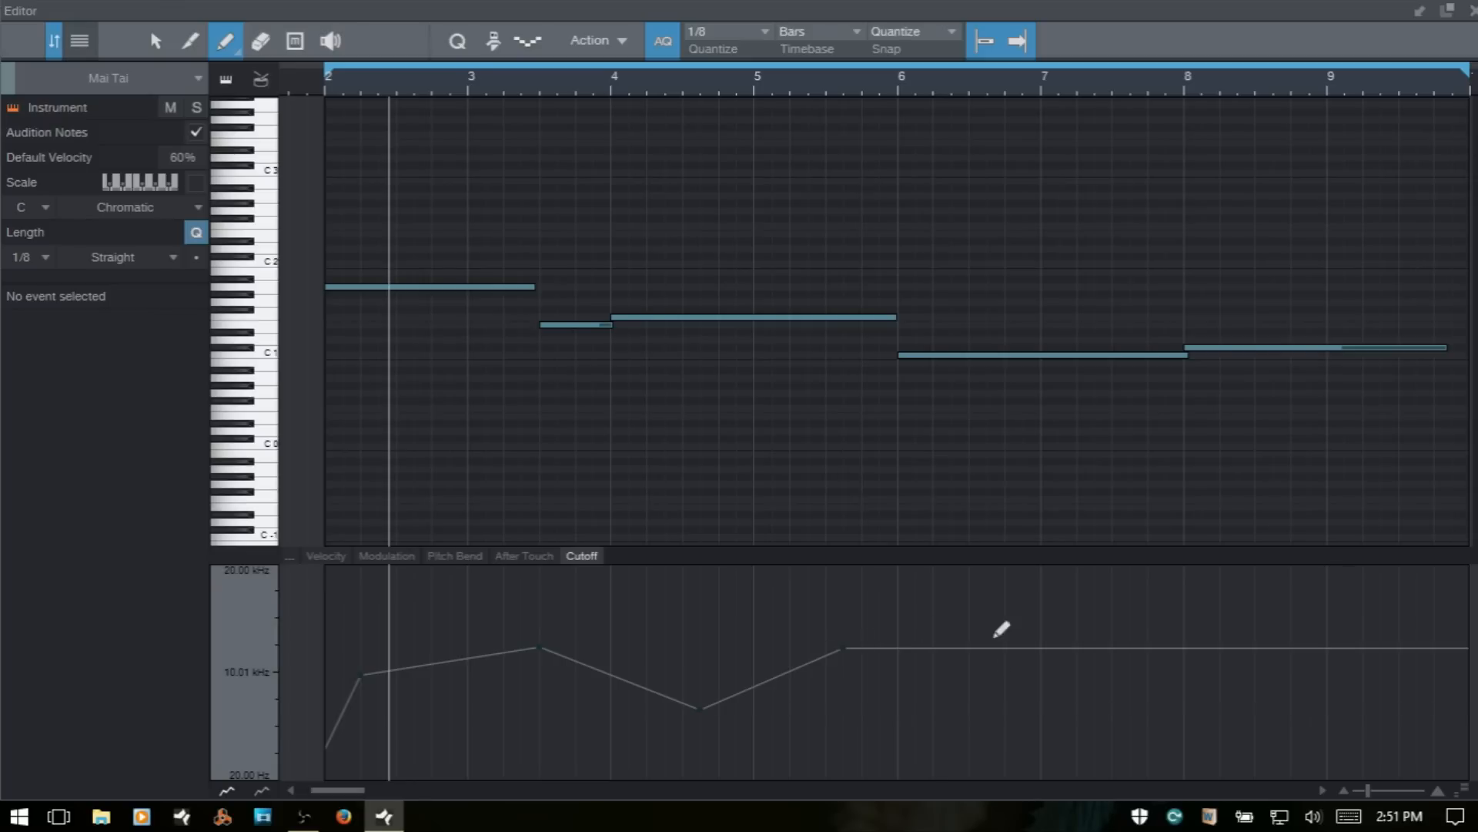
{"action": "left_click", "coordinate": [1006, 701]}
{"action": "left_click", "coordinate": [1133, 646]}
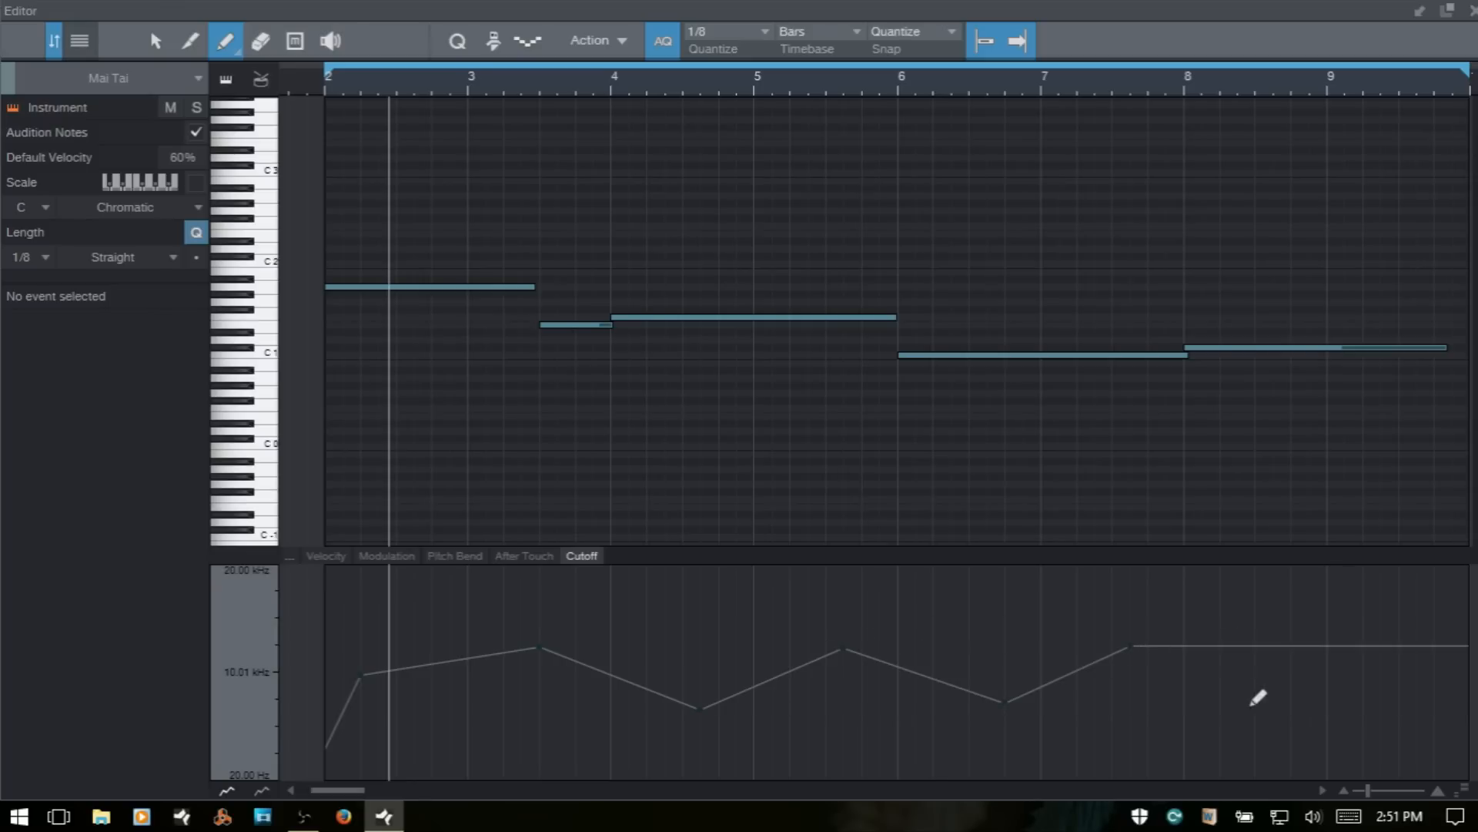
{"action": "left_click", "coordinate": [1277, 690]}
{"action": "left_click", "coordinate": [1398, 631]}
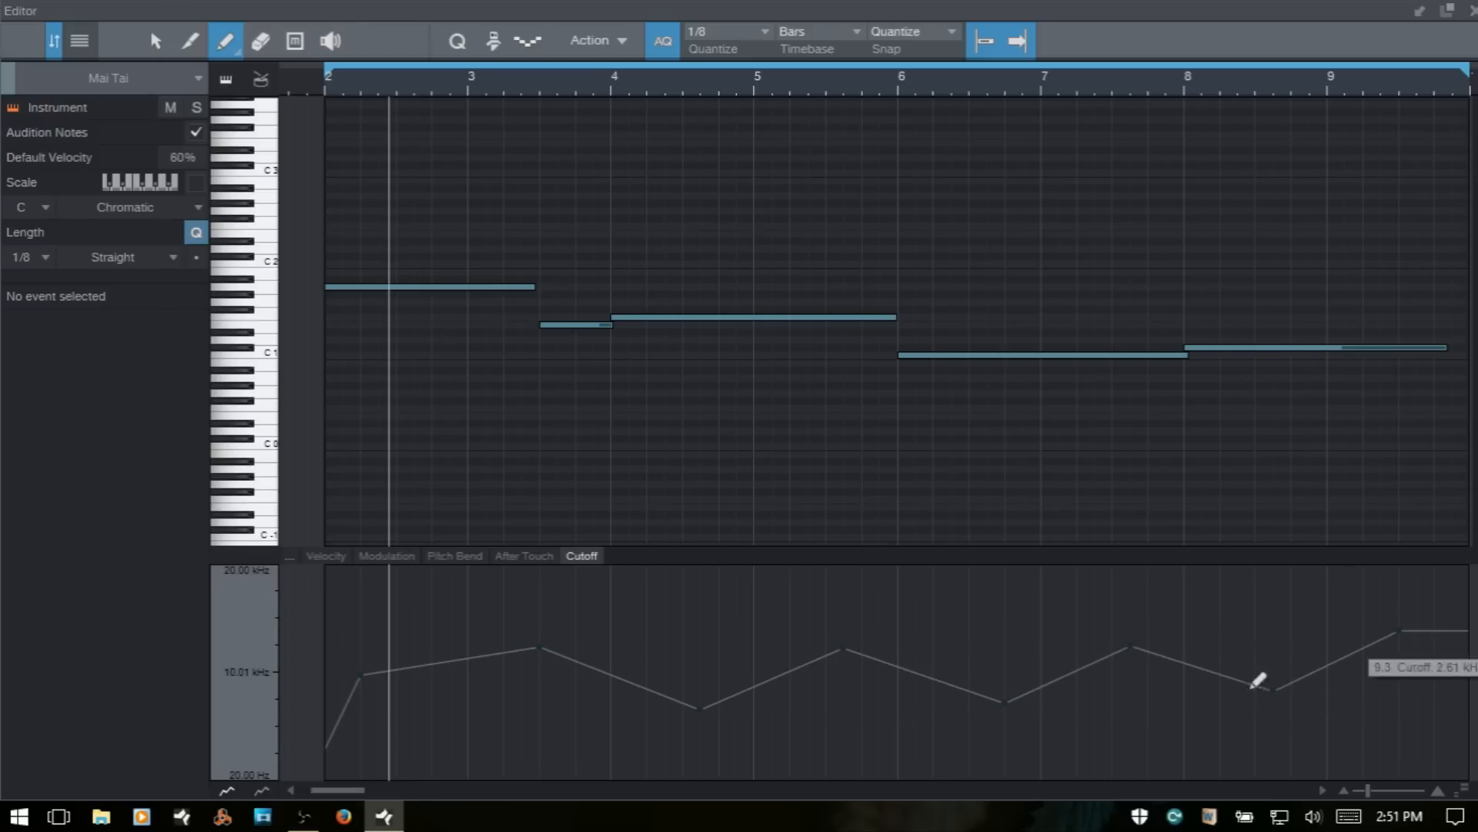
Lower the Cutoff point at 8.3.3 with the Arrow tool, and move the last five points together slightly later.
{"action": "key", "text": "1"}
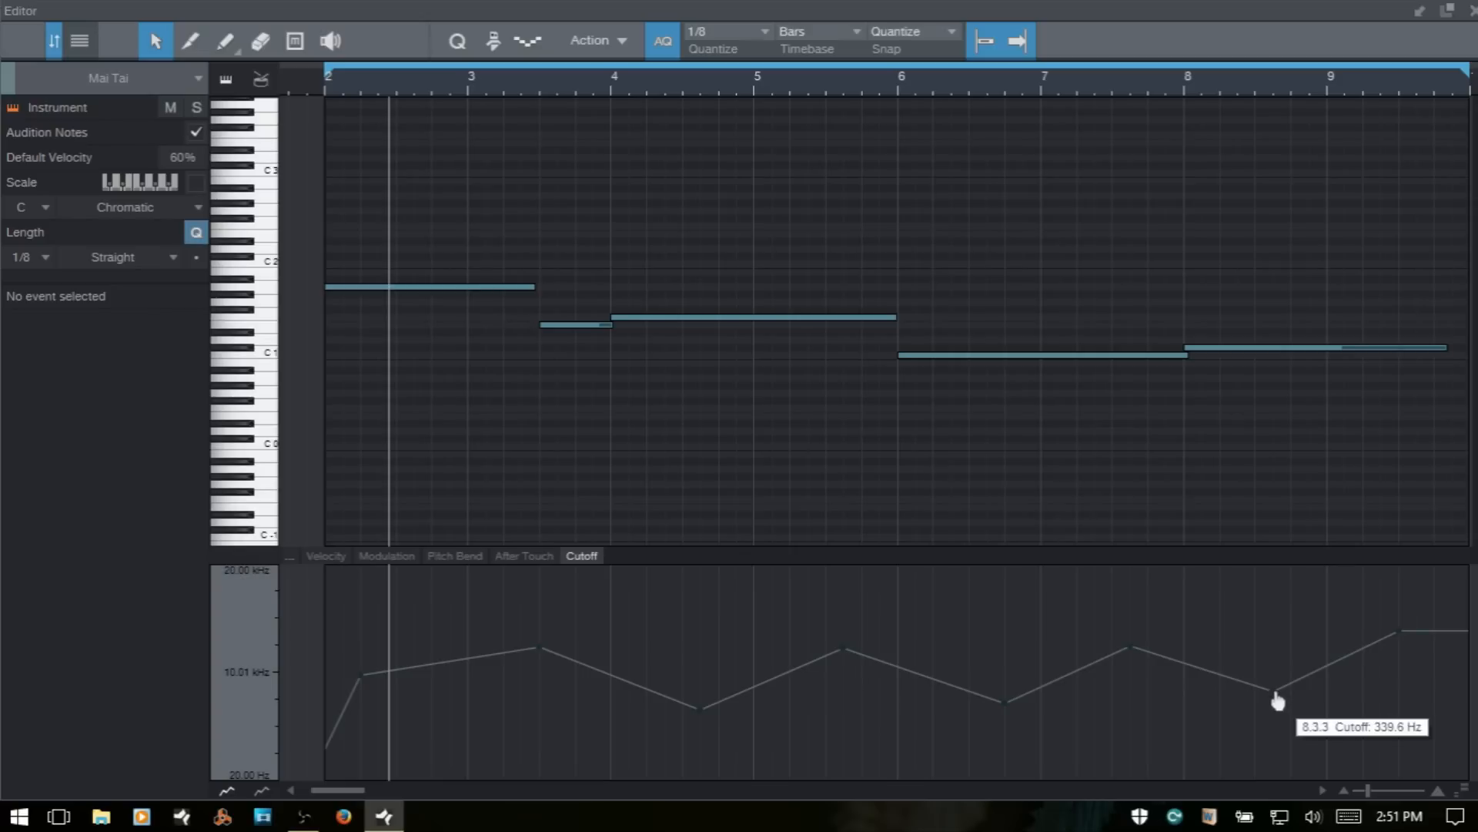
{"action": "mouse_move", "coordinate": [1276, 693]}
{"action": "left_mouse_down"}
{"action": "mouse_move", "coordinate": [1283, 732]}
{"action": "mouse_move", "coordinate": [1261, 624]}
{"action": "mouse_move", "coordinate": [1241, 620]}
{"action": "mouse_move", "coordinate": [1328, 732]}
{"action": "mouse_move", "coordinate": [1240, 701]}
{"action": "mouse_move", "coordinate": [1281, 629]}
{"action": "mouse_move", "coordinate": [1274, 710]}
{"action": "left_mouse_up"}
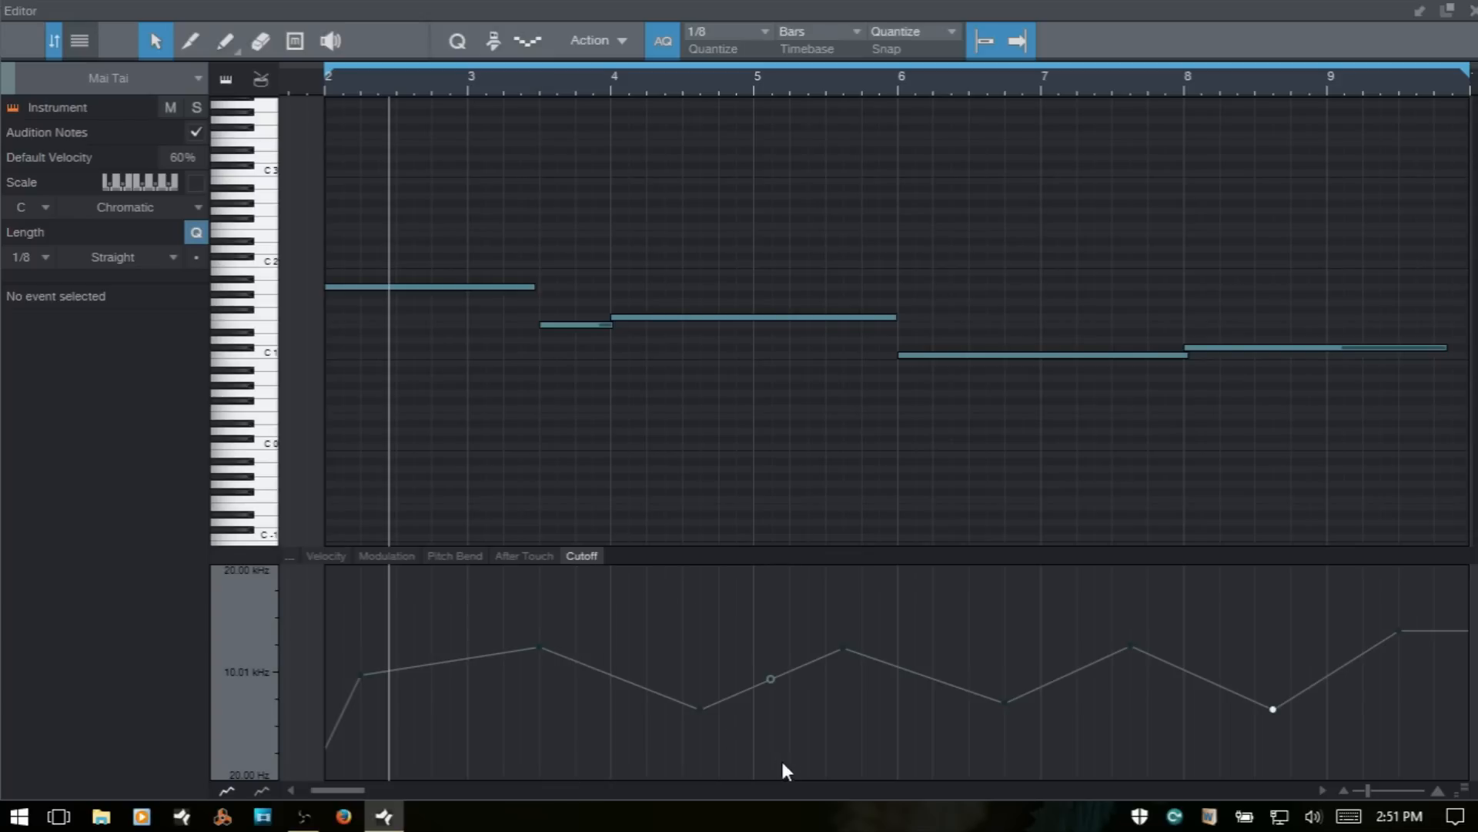
{"action": "left_click_drag", "start_coordinate": [787, 766], "coordinate": [1386, 730]}
{"action": "mouse_move", "coordinate": [1272, 710]}
{"action": "left_mouse_down"}
{"action": "mouse_move", "coordinate": [1180, 719]}
{"action": "mouse_move", "coordinate": [1286, 706]}
{"action": "mouse_move", "coordinate": [1317, 726]}
{"action": "mouse_move", "coordinate": [1294, 696]}
{"action": "mouse_move", "coordinate": [1294, 718]}
{"action": "left_mouse_up"}
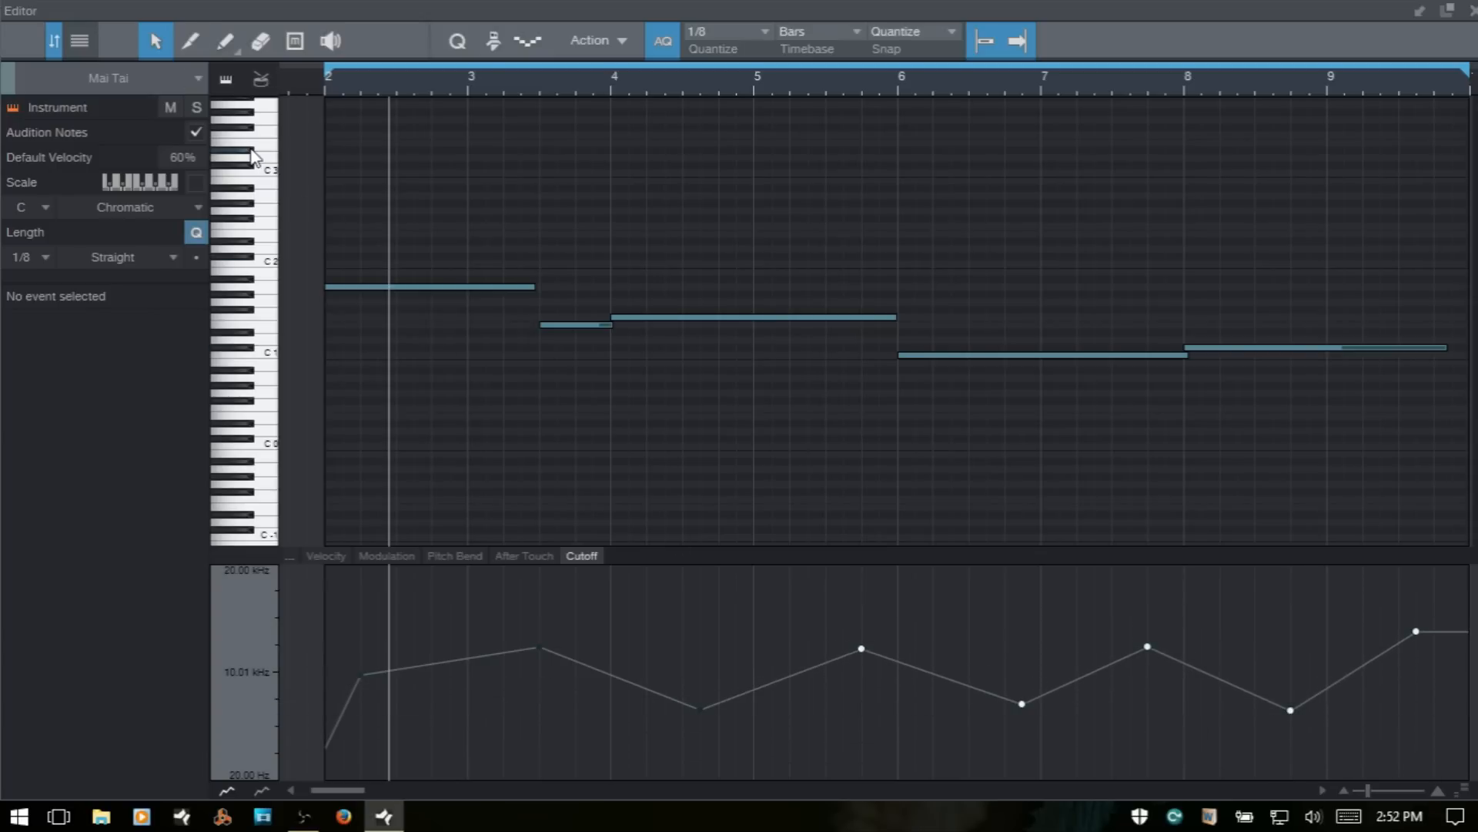
Paint a triangle wave across the Cutoff lane from bar 2, first at 1/8 quantize and again to bar 10 at 1/2.
{"action": "key", "text": "5"}
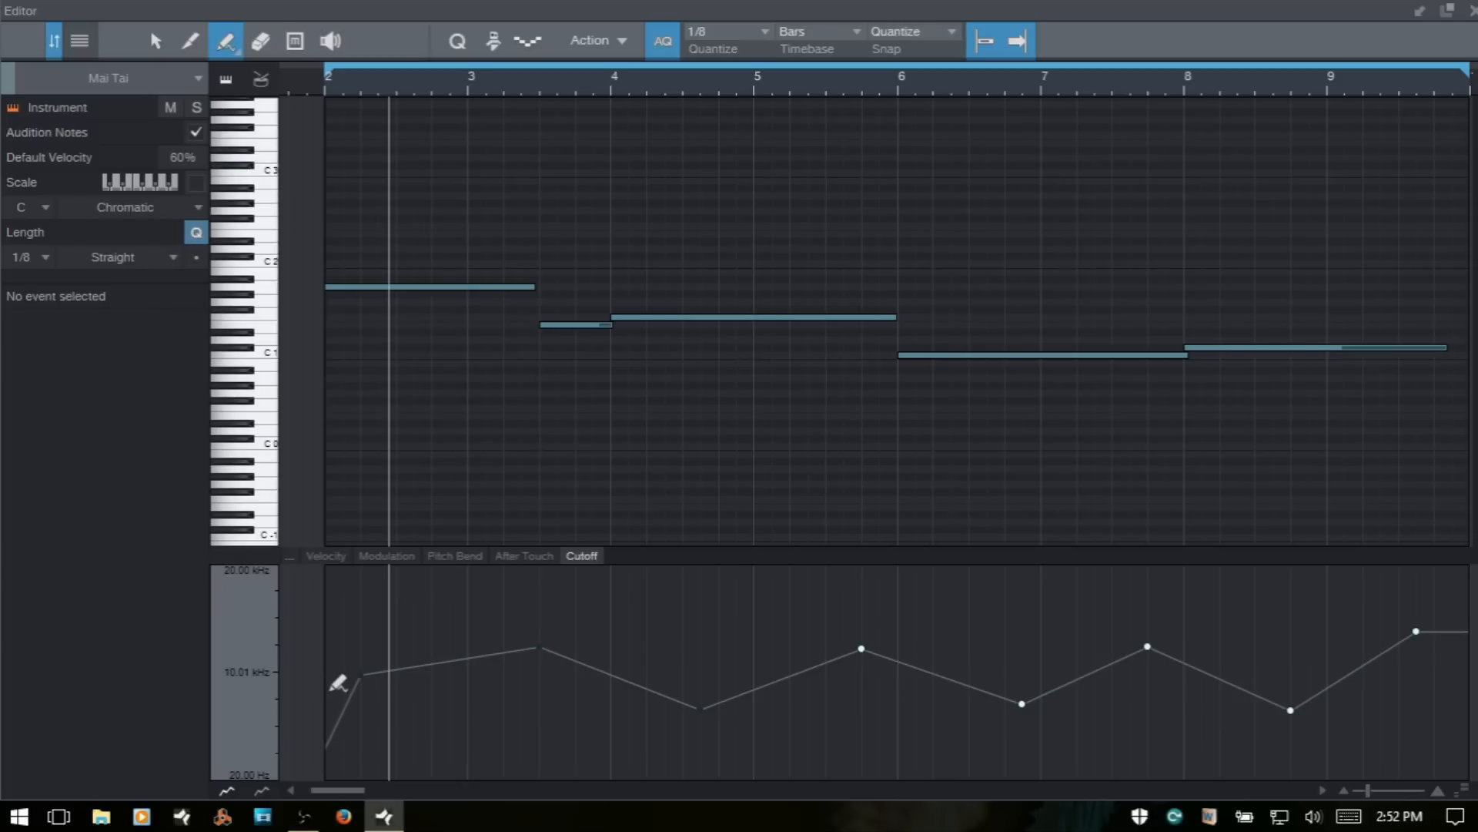
{"action": "mouse_move", "coordinate": [339, 682]}
{"action": "left_mouse_down"}
{"action": "mouse_move", "coordinate": [683, 683]}
{"action": "mouse_move", "coordinate": [1194, 647]}
{"action": "mouse_move", "coordinate": [1334, 633]}
{"action": "mouse_move", "coordinate": [1383, 604]}
{"action": "mouse_move", "coordinate": [1404, 606]}
{"action": "mouse_move", "coordinate": [1412, 632]}
{"action": "left_mouse_up"}
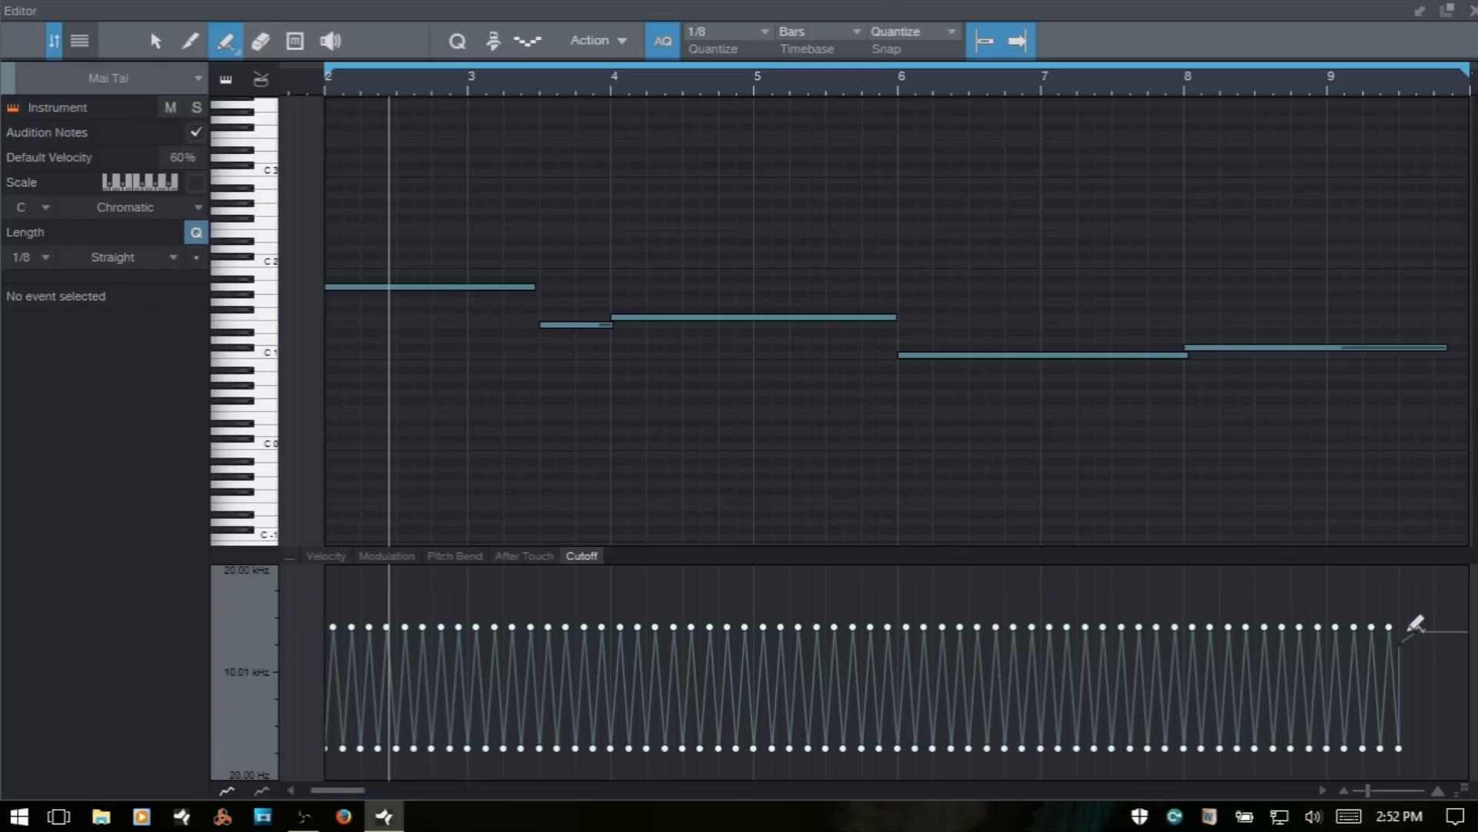
{"action": "left_click", "coordinate": [733, 37]}
{"action": "left_click", "coordinate": [755, 65]}
{"action": "mouse_move", "coordinate": [330, 660]}
{"action": "left_mouse_down"}
{"action": "mouse_move", "coordinate": [878, 654]}
{"action": "mouse_move", "coordinate": [1453, 587]}
{"action": "left_mouse_up"}
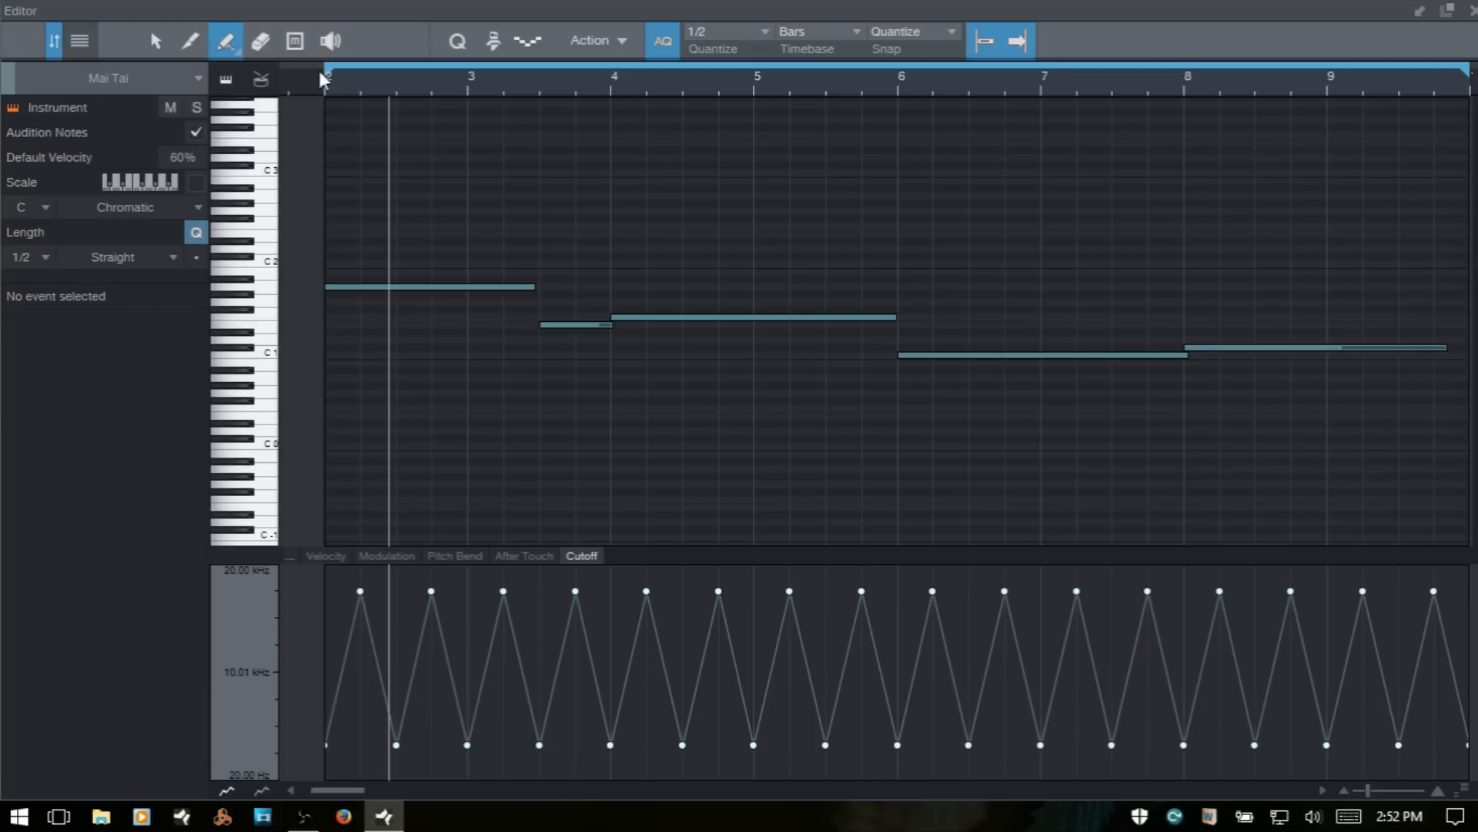
Play the part from bar 2 to audition the triangle Cutoff automation.
{"action": "left_click", "coordinate": [309, 93]}
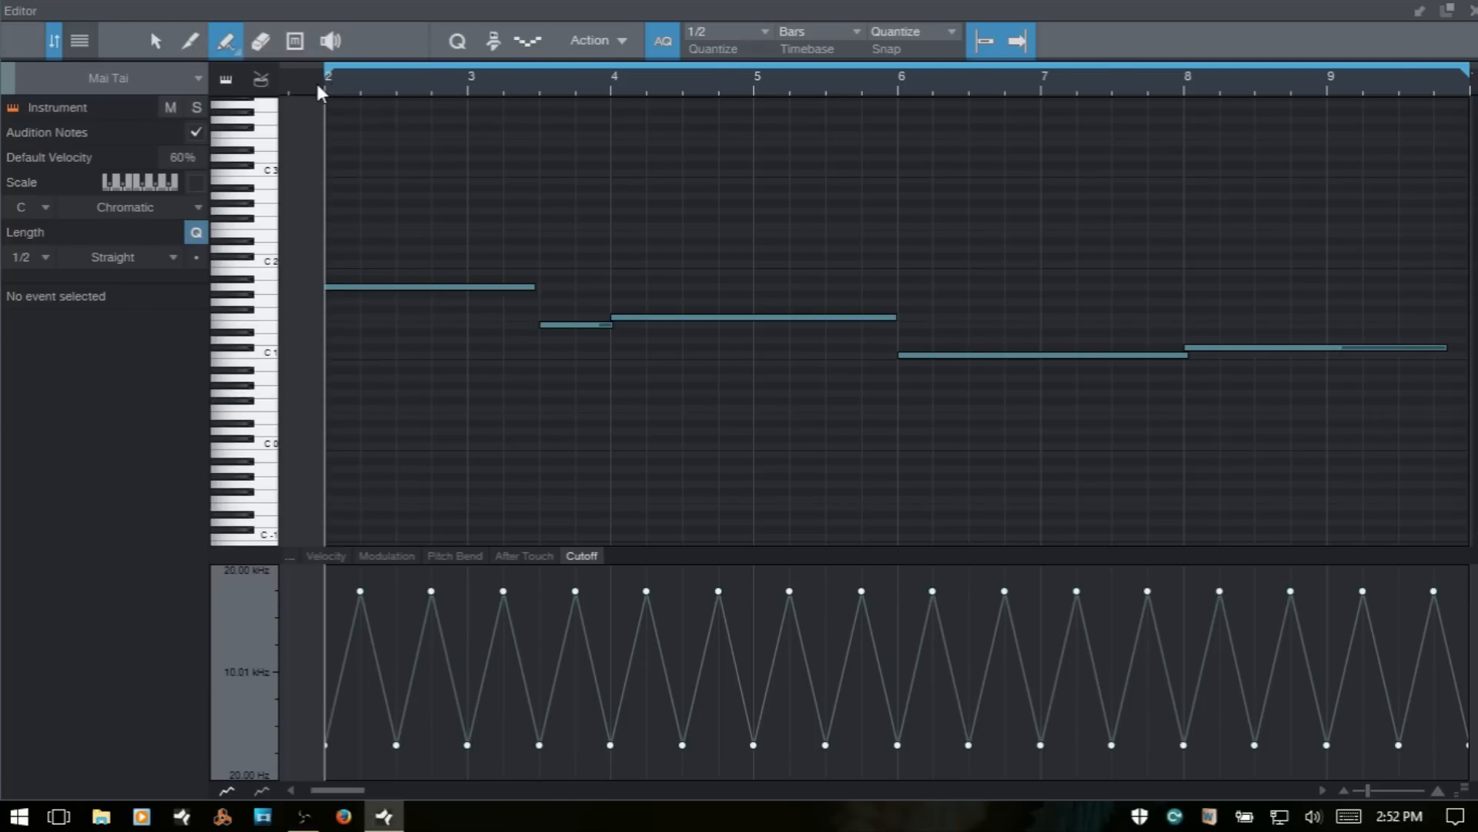
{"action": "key", "text": "comma"}
{"action": "key", "text": "space"}
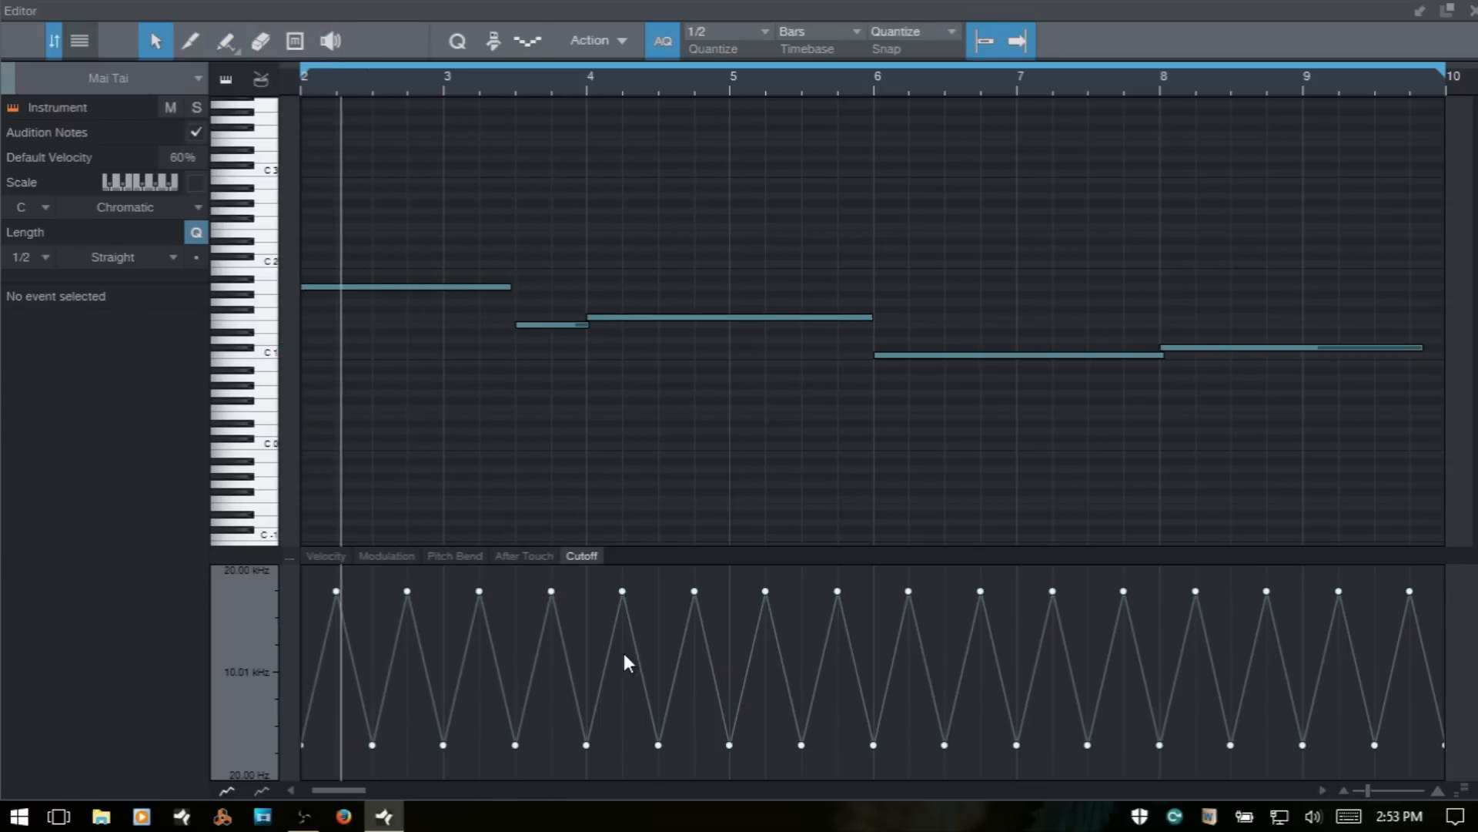
Enclose the whole Cutoff triangle wave from bar 2 to 10 in a box with the Transform tool.
{"action": "left_click", "coordinate": [238, 55]}
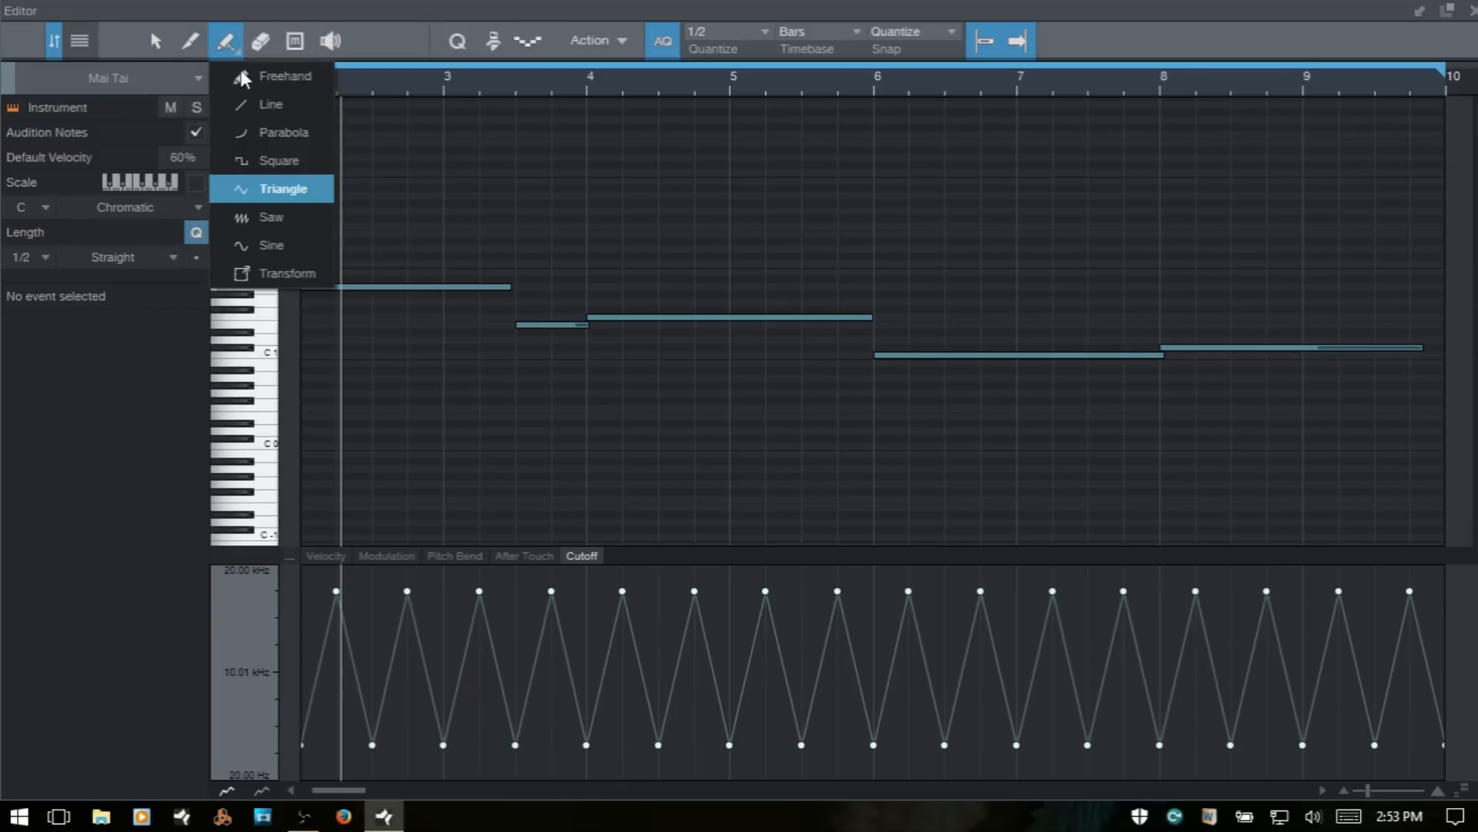
{"action": "left_click", "coordinate": [287, 277]}
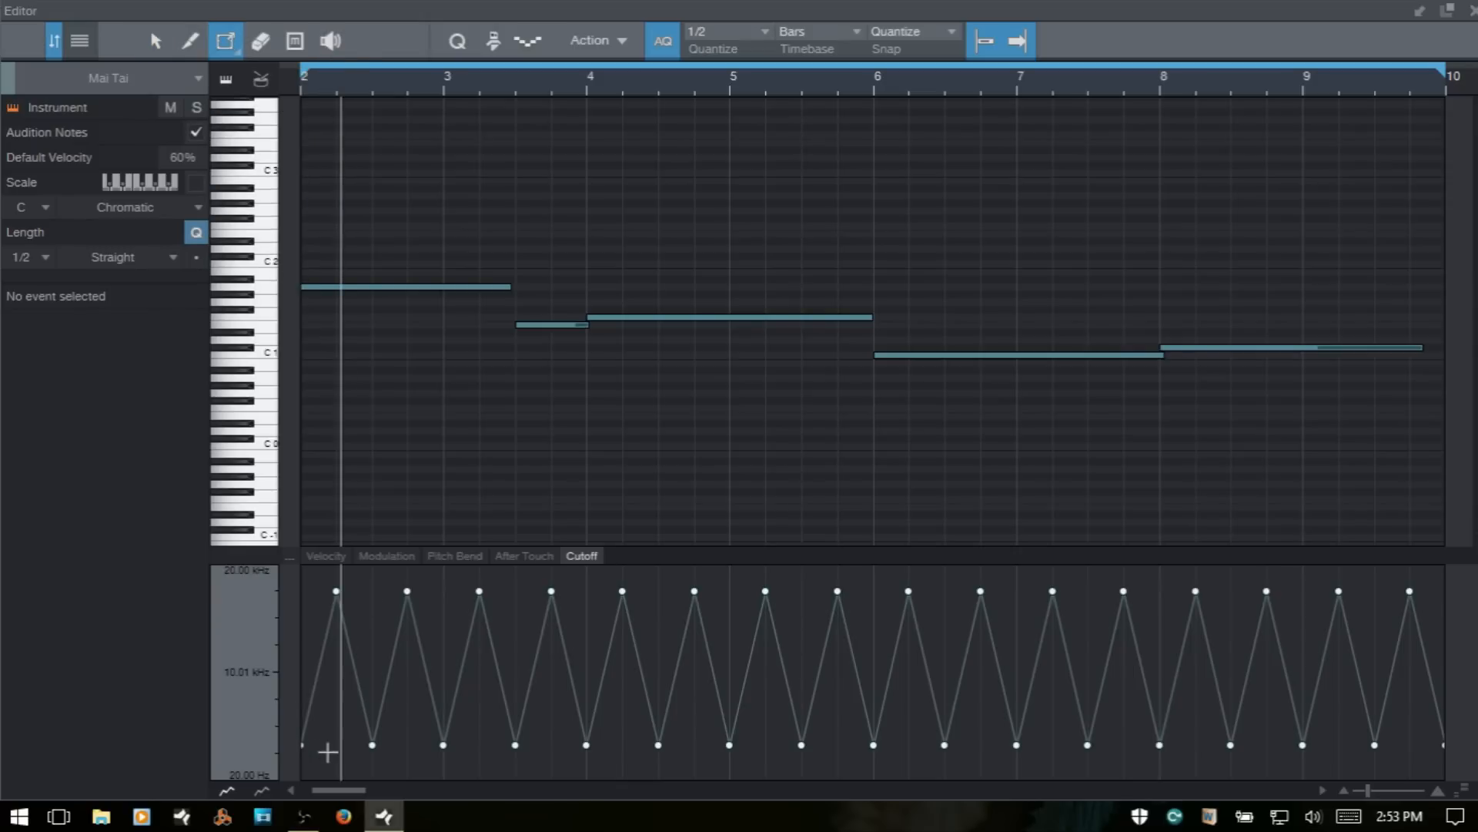
{"action": "left_click_drag", "start_coordinate": [307, 766], "coordinate": [1444, 580]}
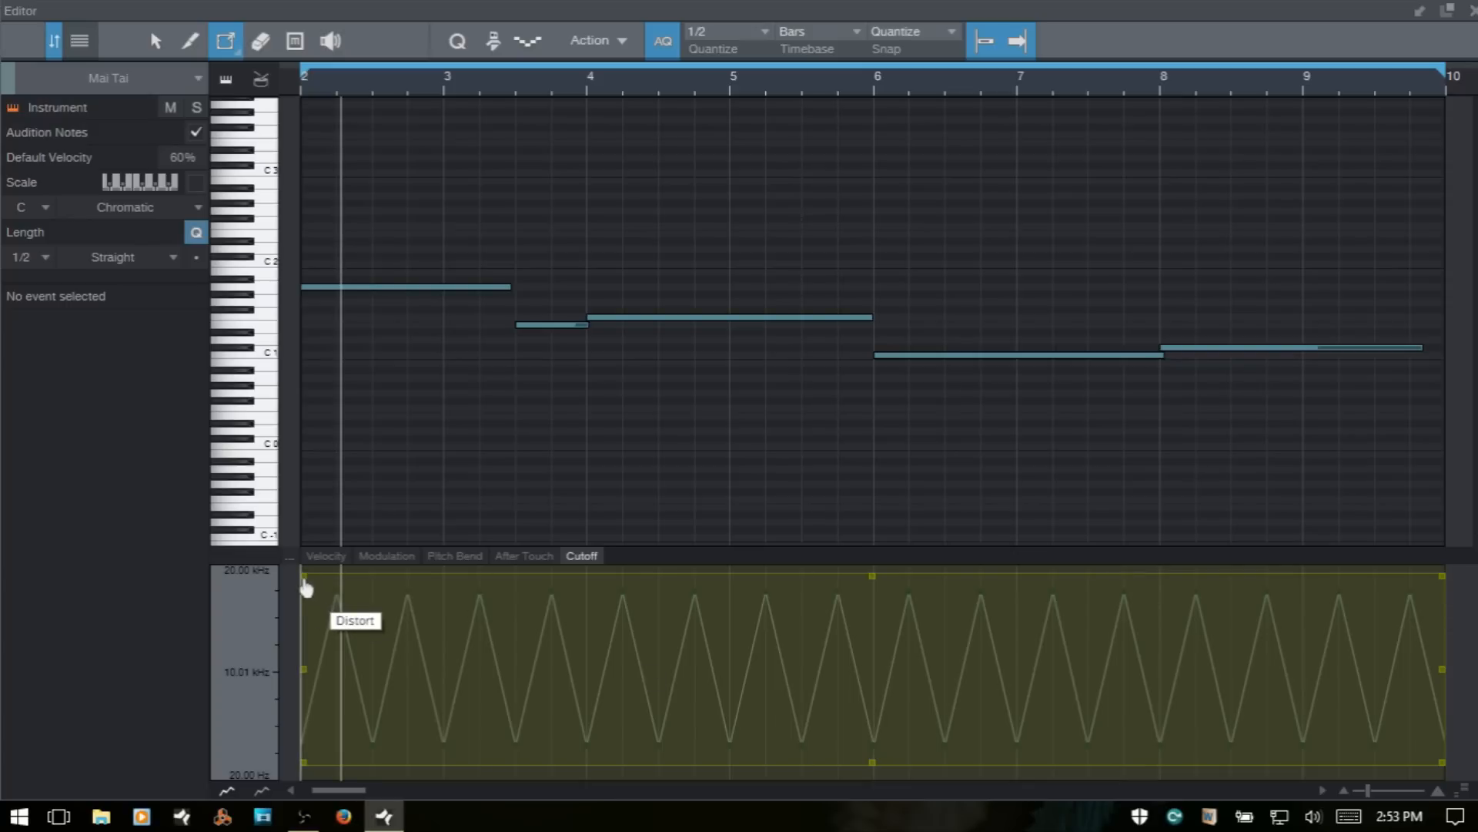
Distort the Transform box to narrow the Cutoff wave at bar 2 and heighten it toward bar 10, playing from bar 2.
{"action": "left_click_drag", "start_coordinate": [306, 587], "coordinate": [311, 669]}
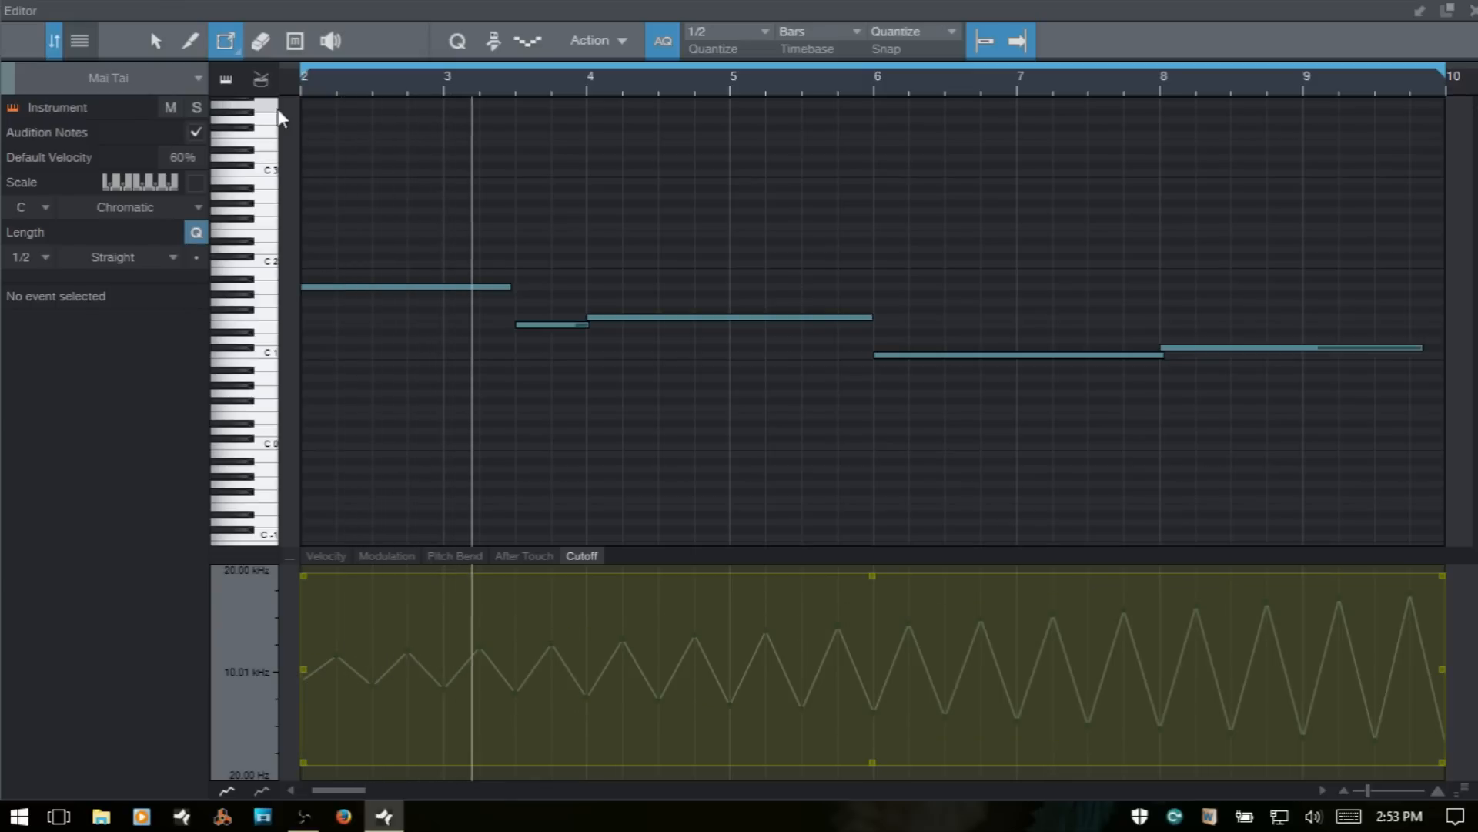
{"action": "left_click", "coordinate": [299, 85]}
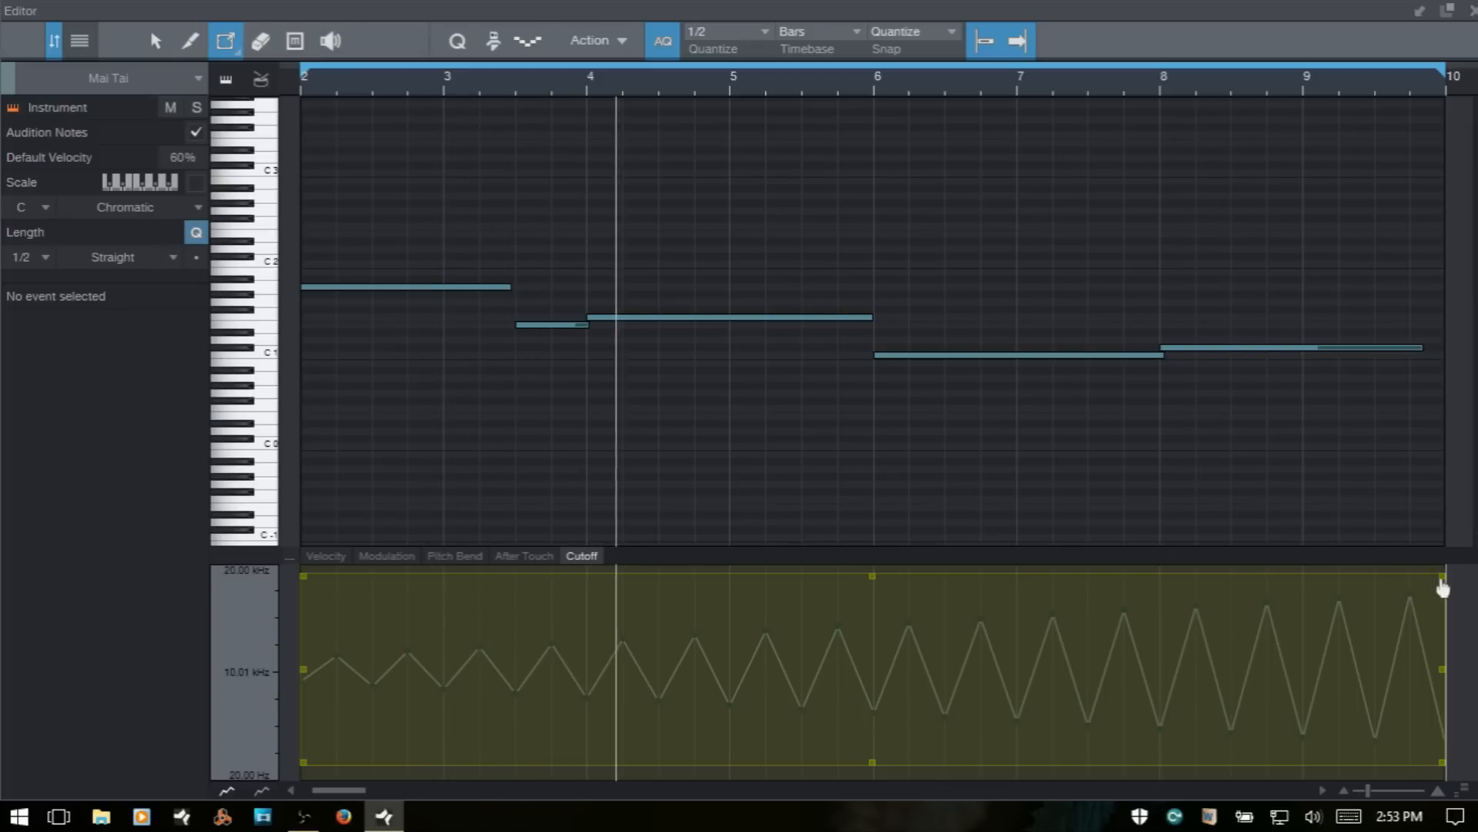
{"action": "left_click_drag", "start_coordinate": [1442, 580], "coordinate": [1438, 343]}
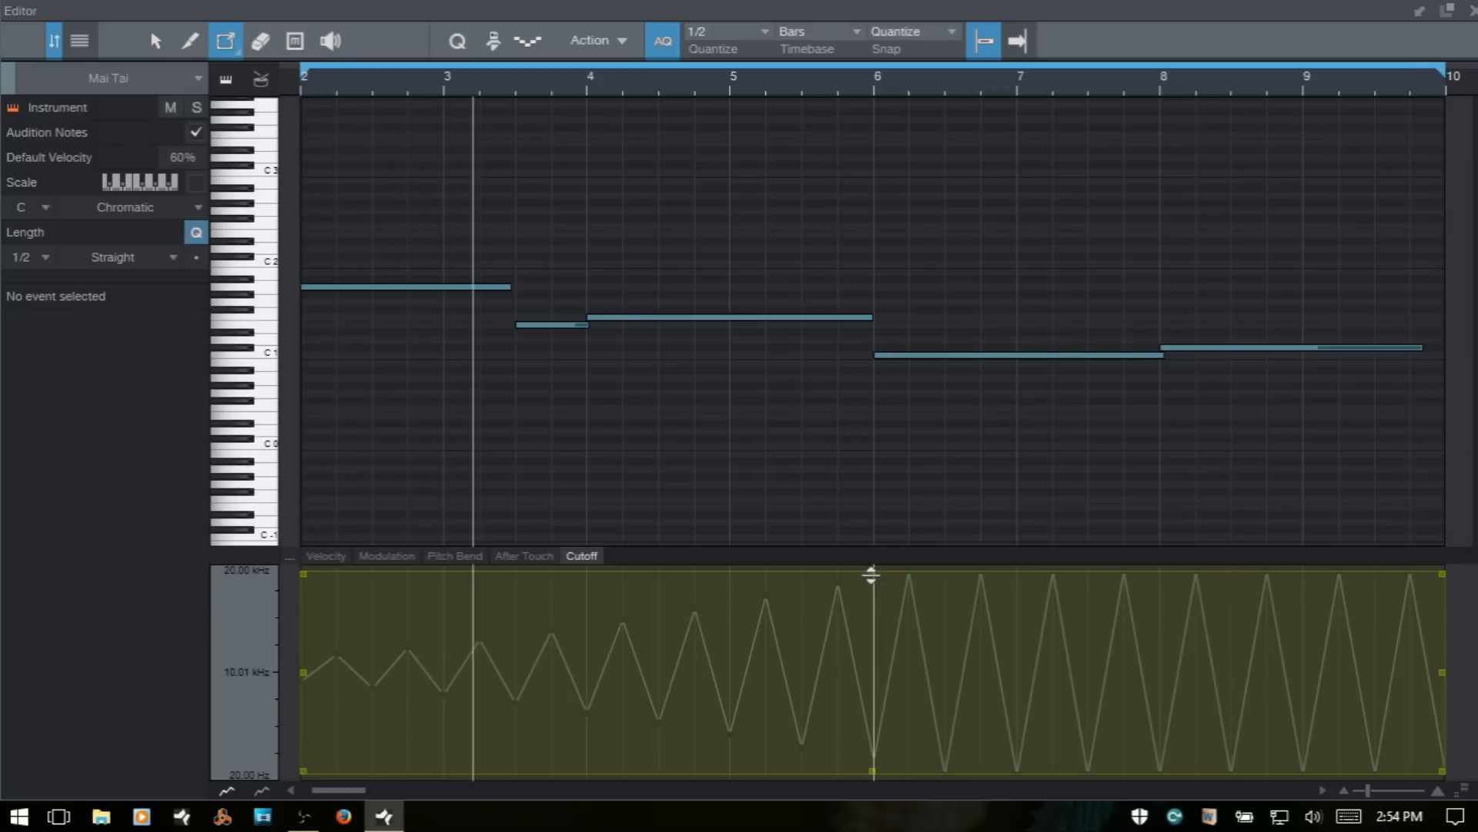
Compress the Cutoff wave's height toward its centre line and distort the Transform box at its bar 10 corner.
{"action": "left_click_drag", "start_coordinate": [873, 574], "coordinate": [872, 651]}
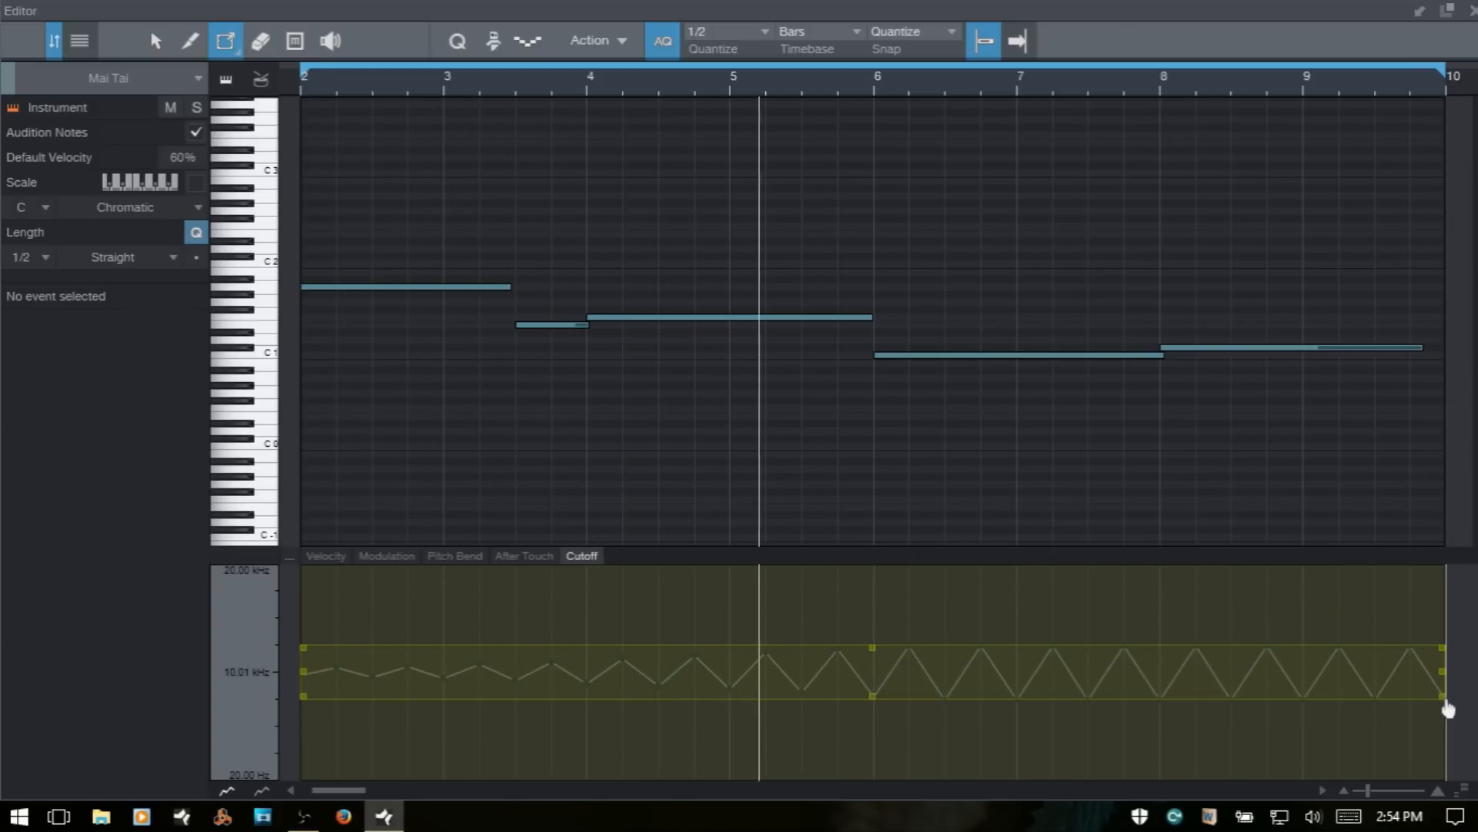
{"action": "left_click_drag", "start_coordinate": [1446, 707], "coordinate": [1442, 557]}
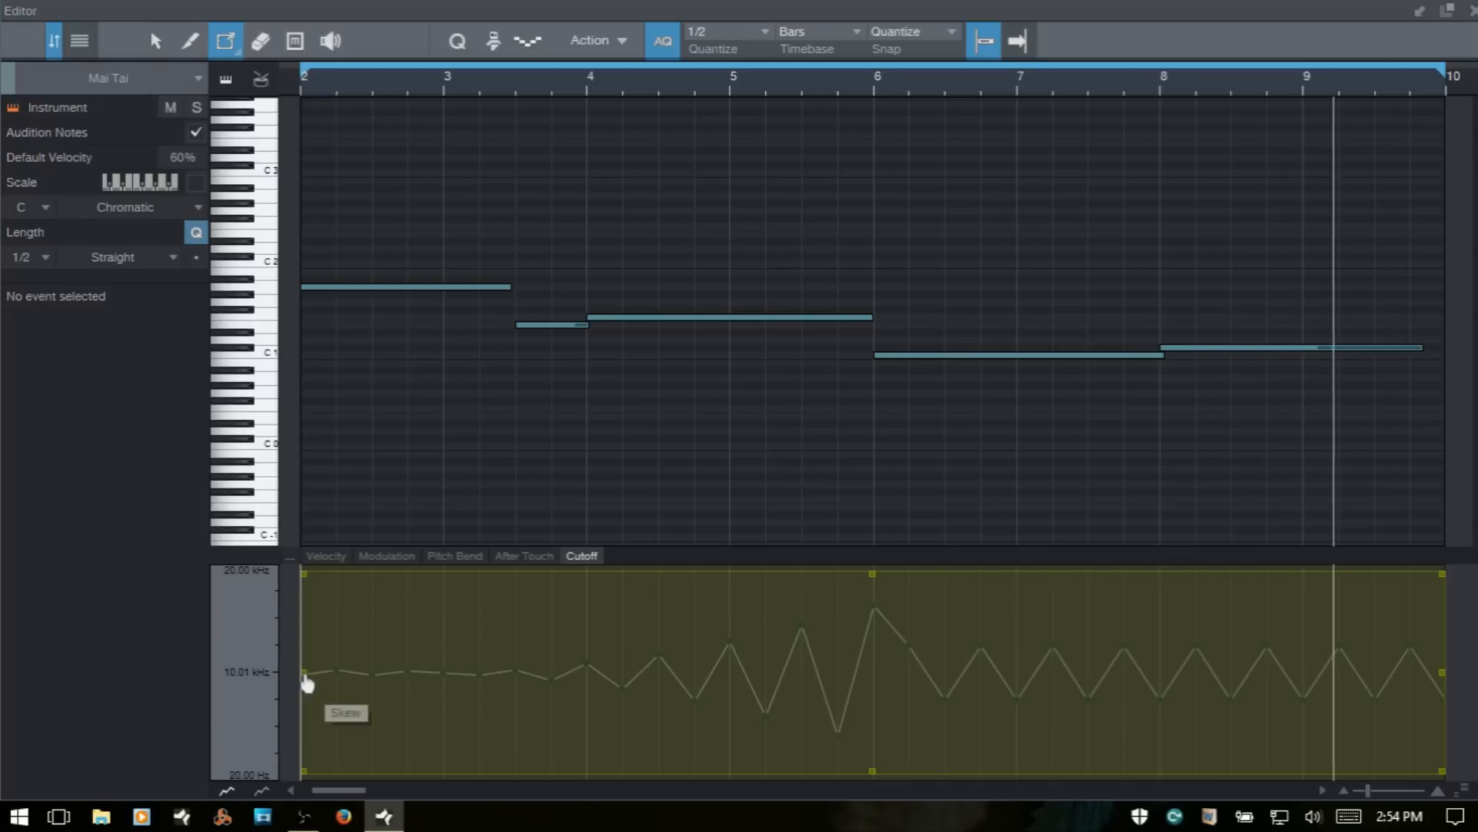
Squeeze the Transform box's start to mid-bar 4, stretch the wave's height and distort the box's starting corner.
{"action": "left_click_drag", "start_coordinate": [325, 679], "coordinate": [676, 683]}
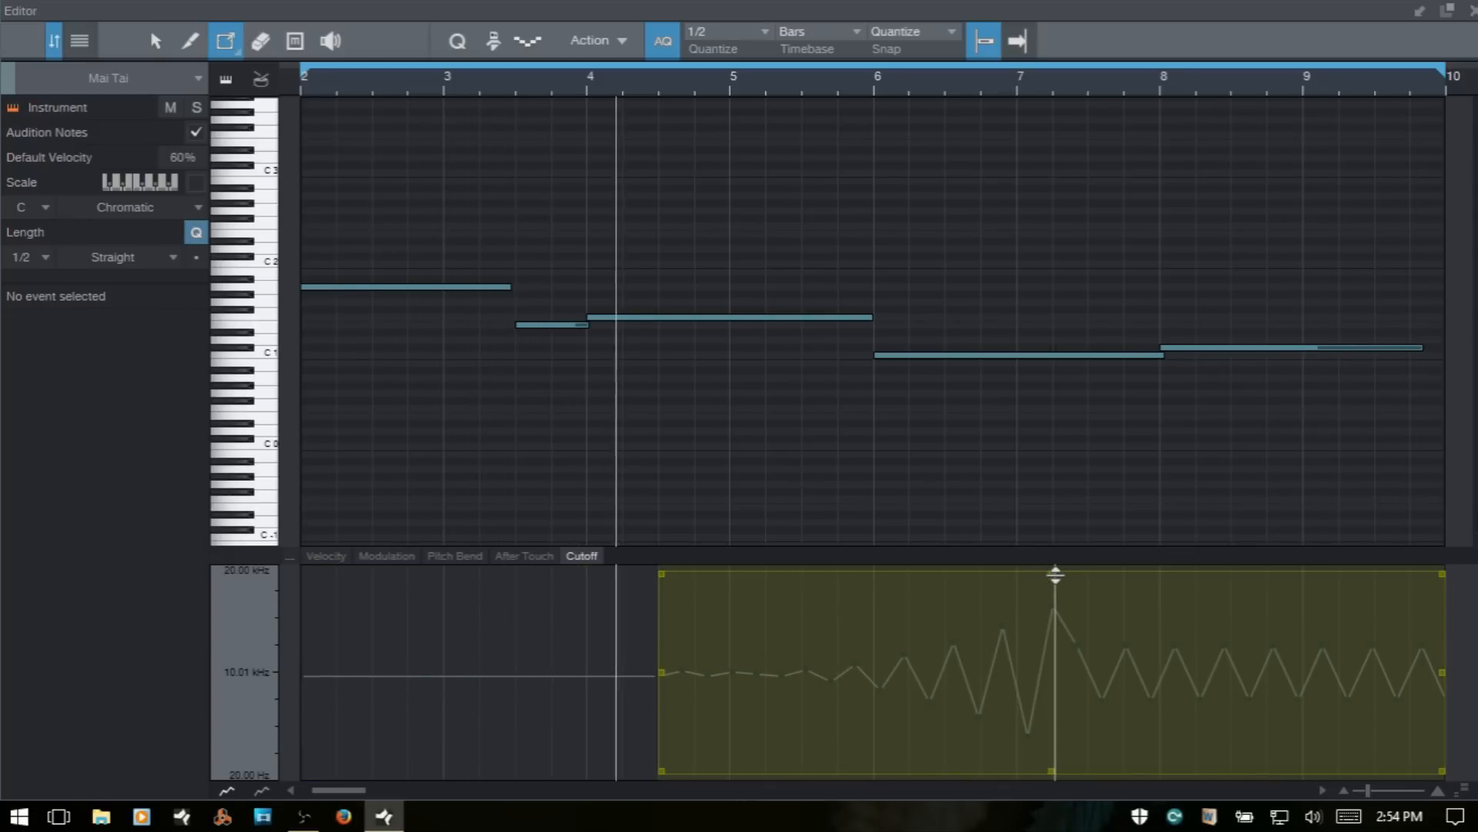
{"action": "left_click_drag", "start_coordinate": [1055, 573], "coordinate": [1083, 321]}
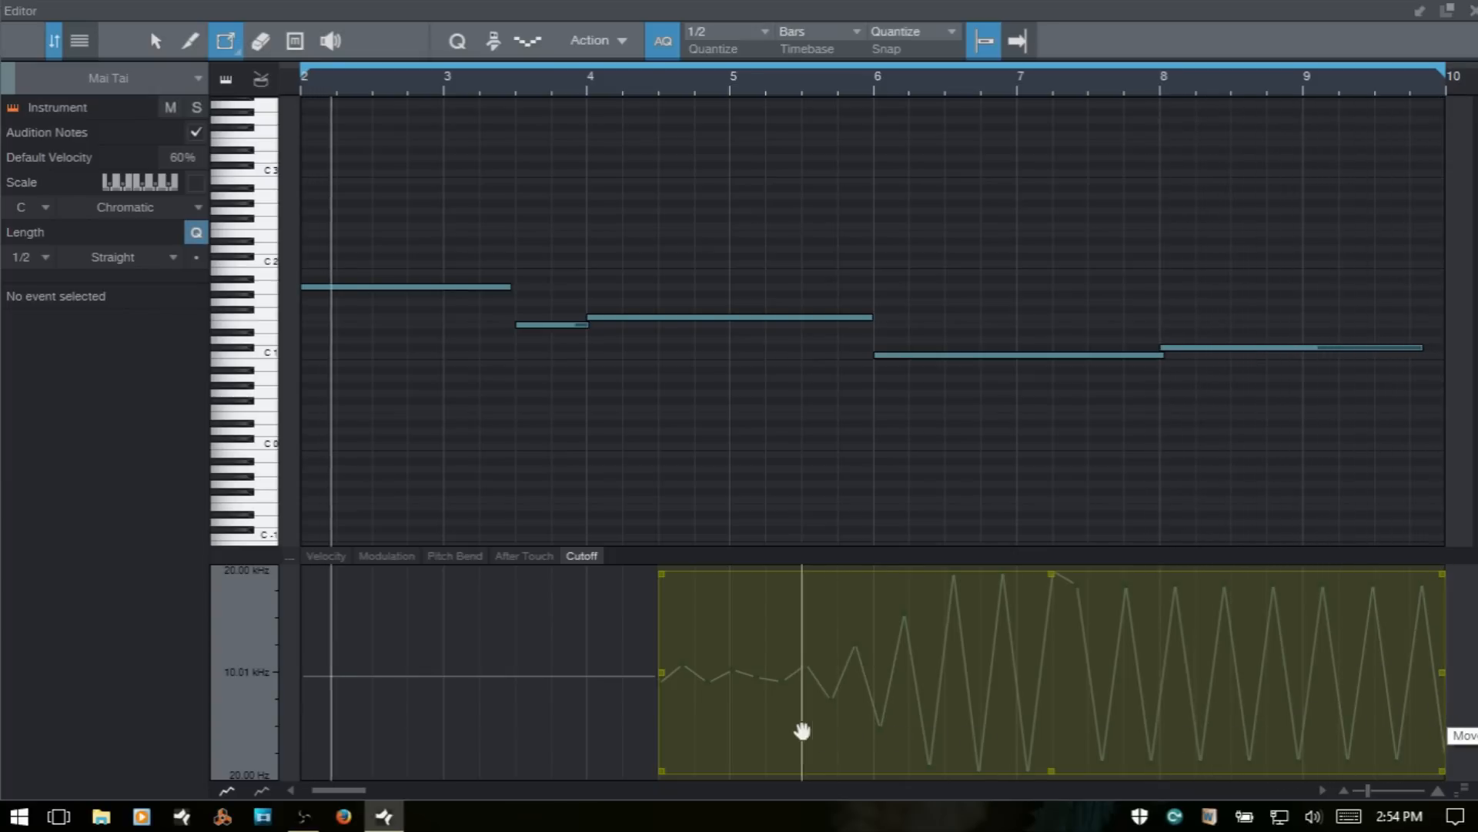
{"action": "left_click_drag", "start_coordinate": [663, 584], "coordinate": [627, 815]}
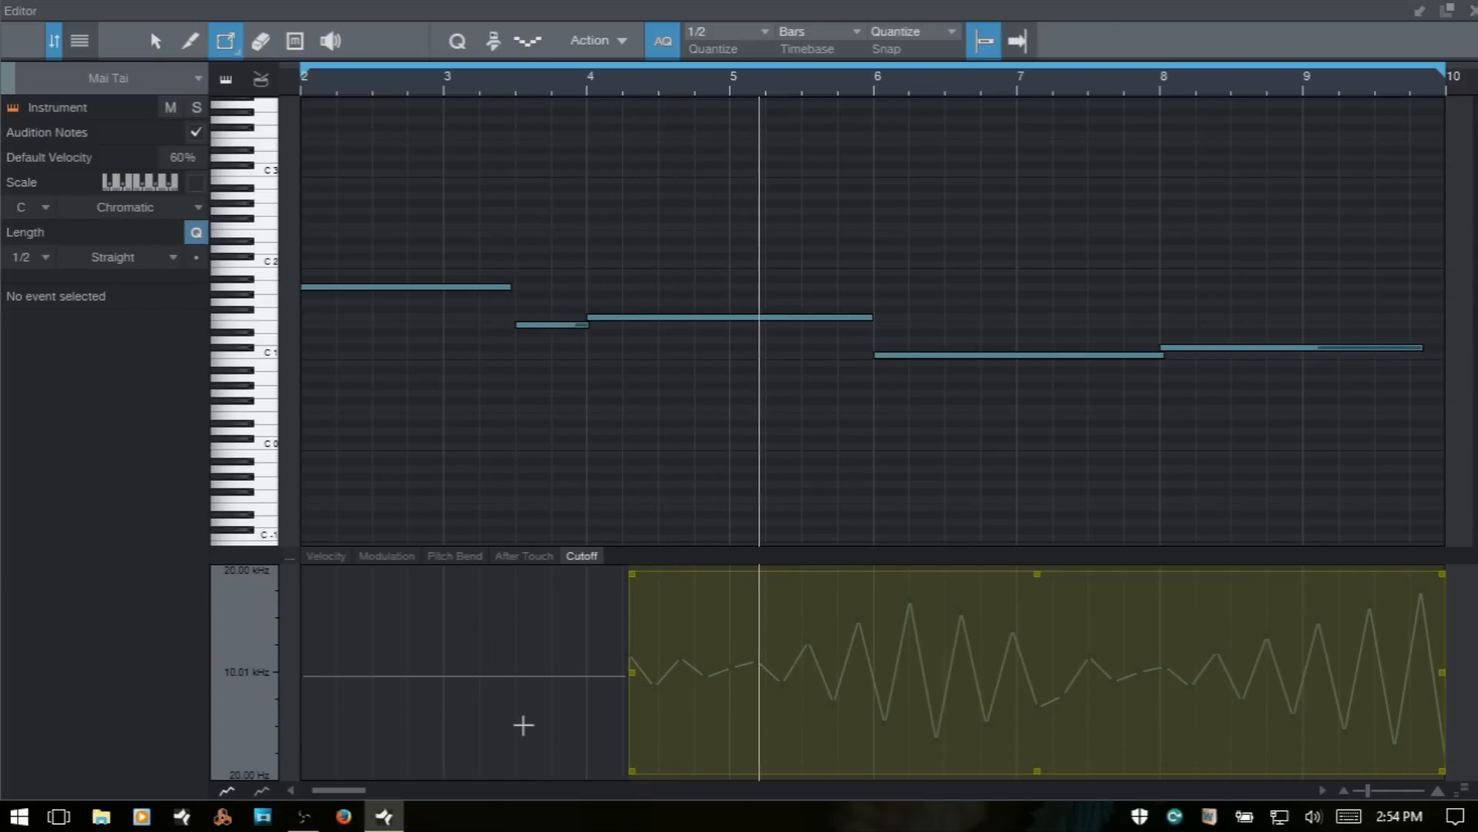